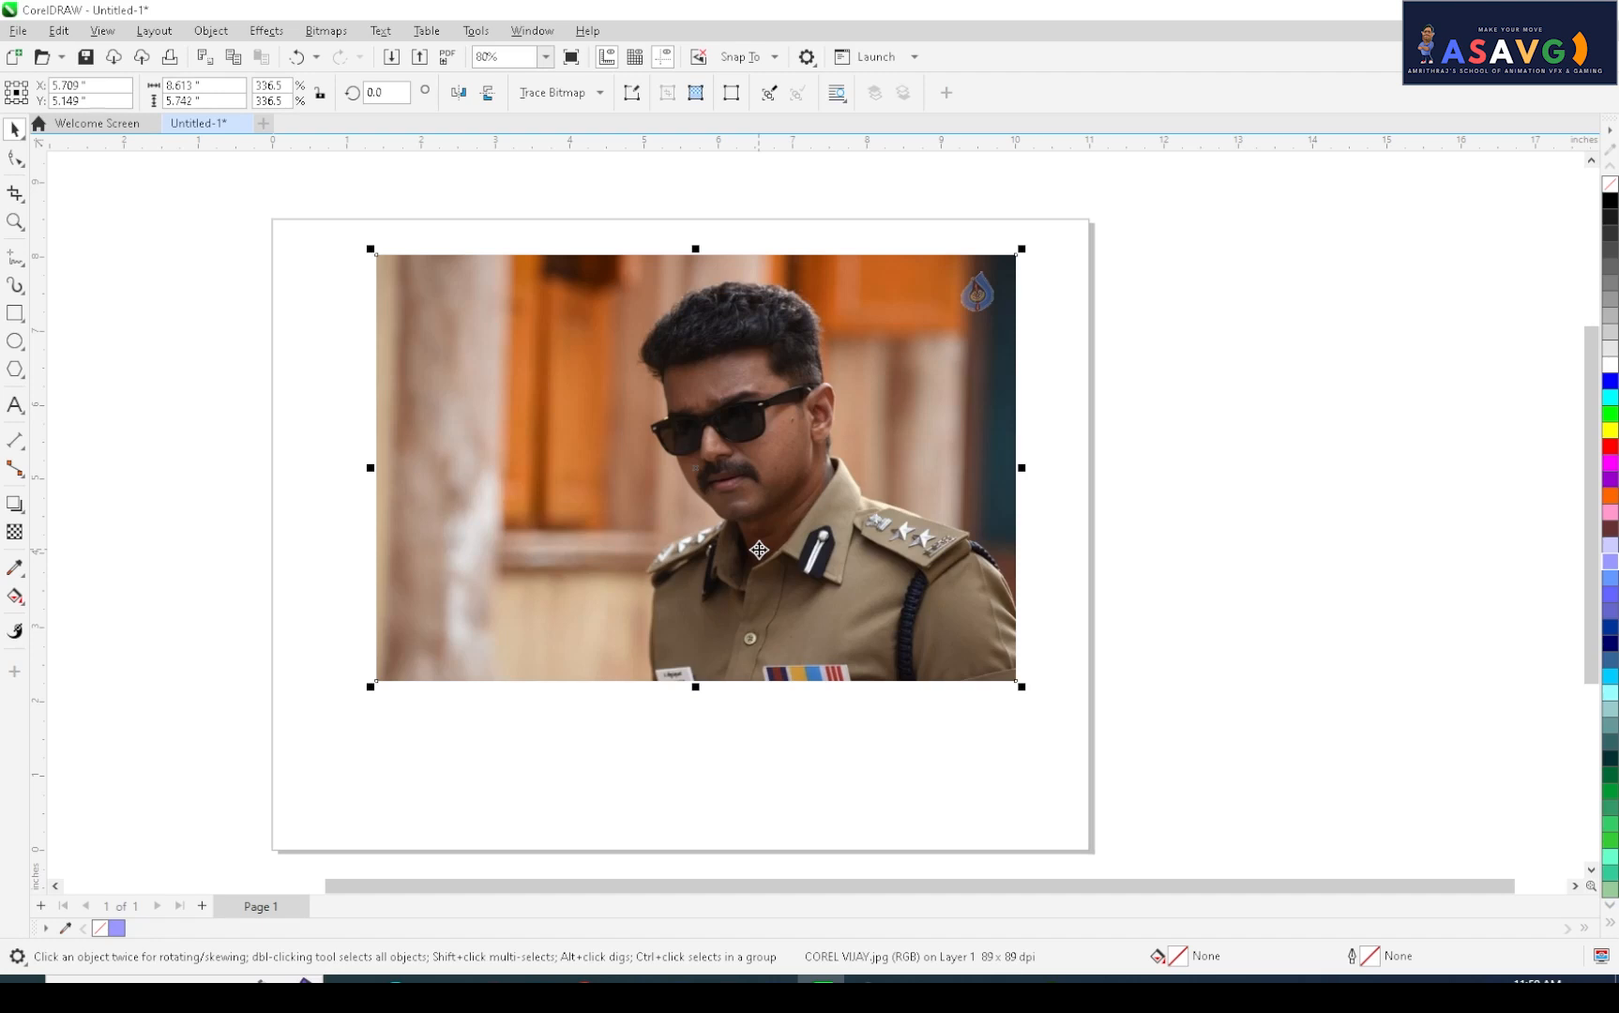
- Confirm CorelDRAW's Edit options with double-click editing of bitmaps in Corel PHOTO-PAINT enabled
left_click(517, 34)
mouse_move(475, 31)
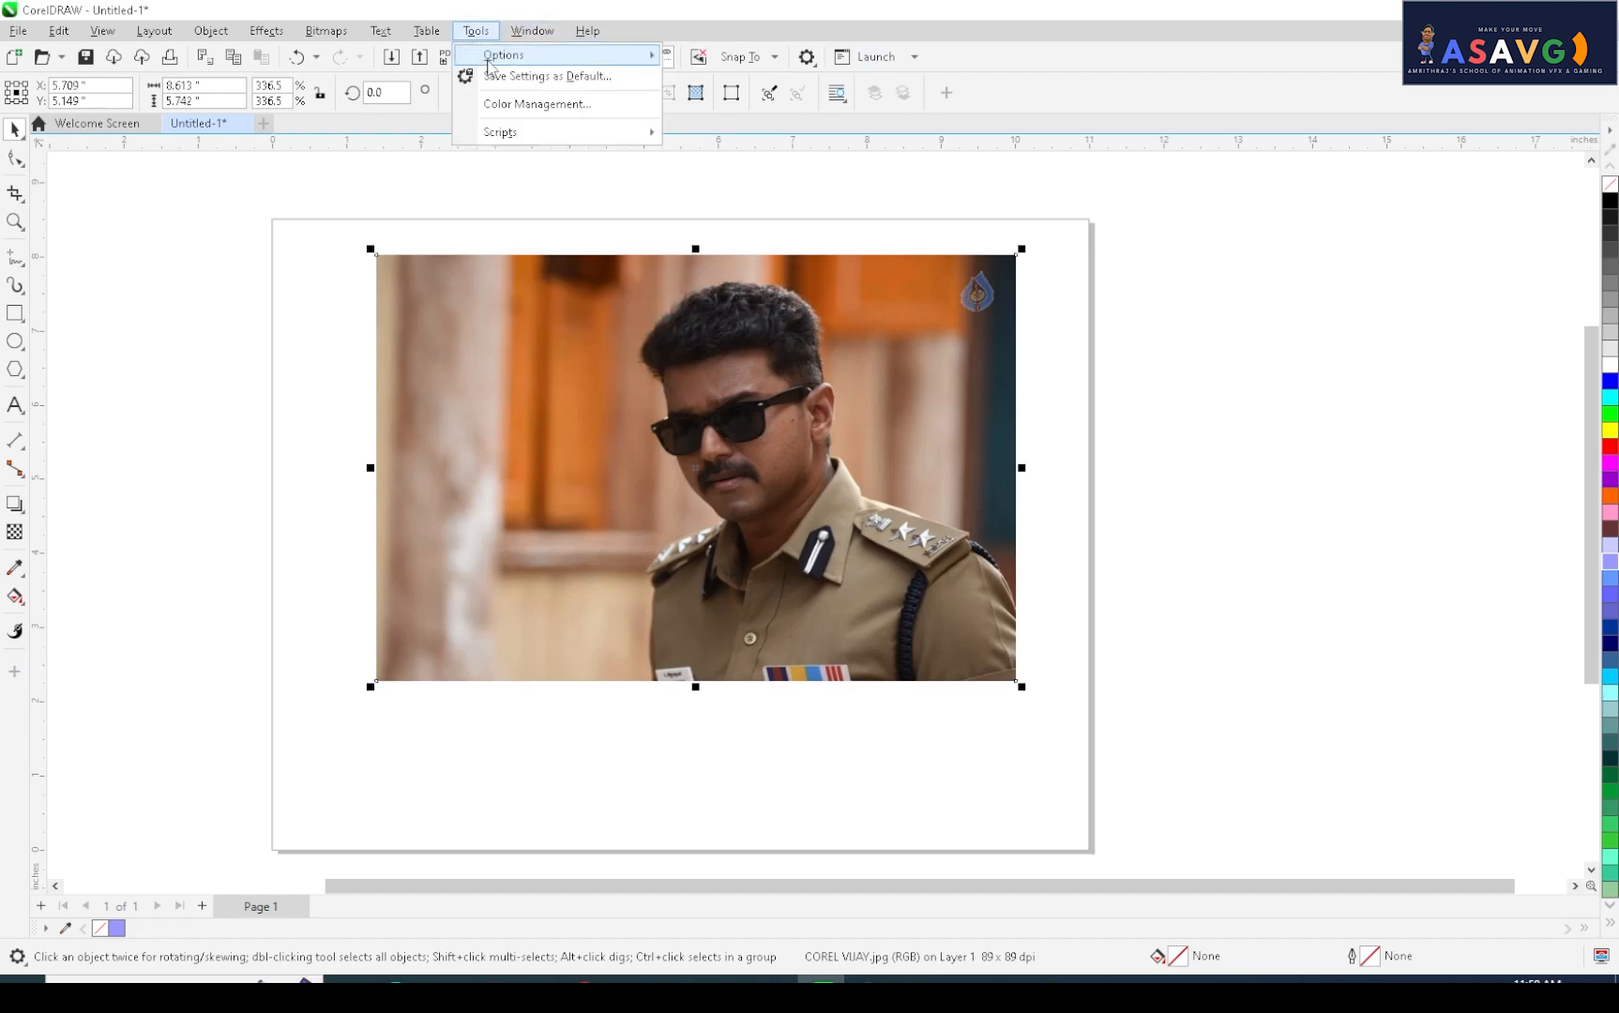
mouse_move(495, 60)
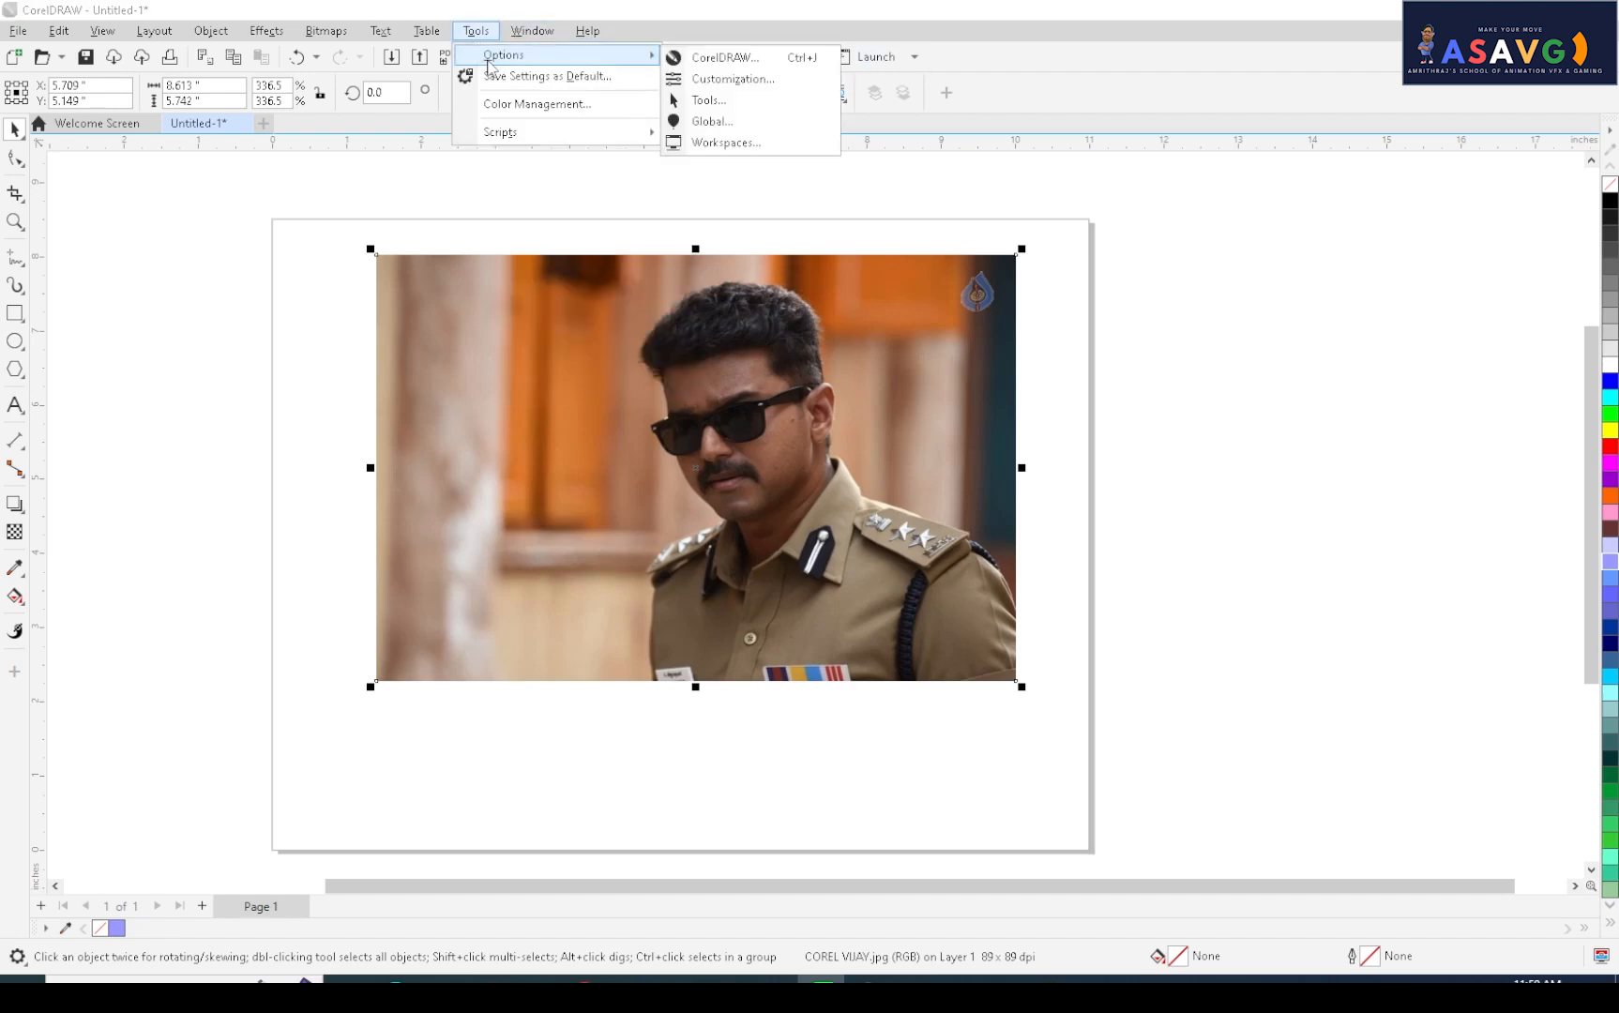
left_click(707, 60)
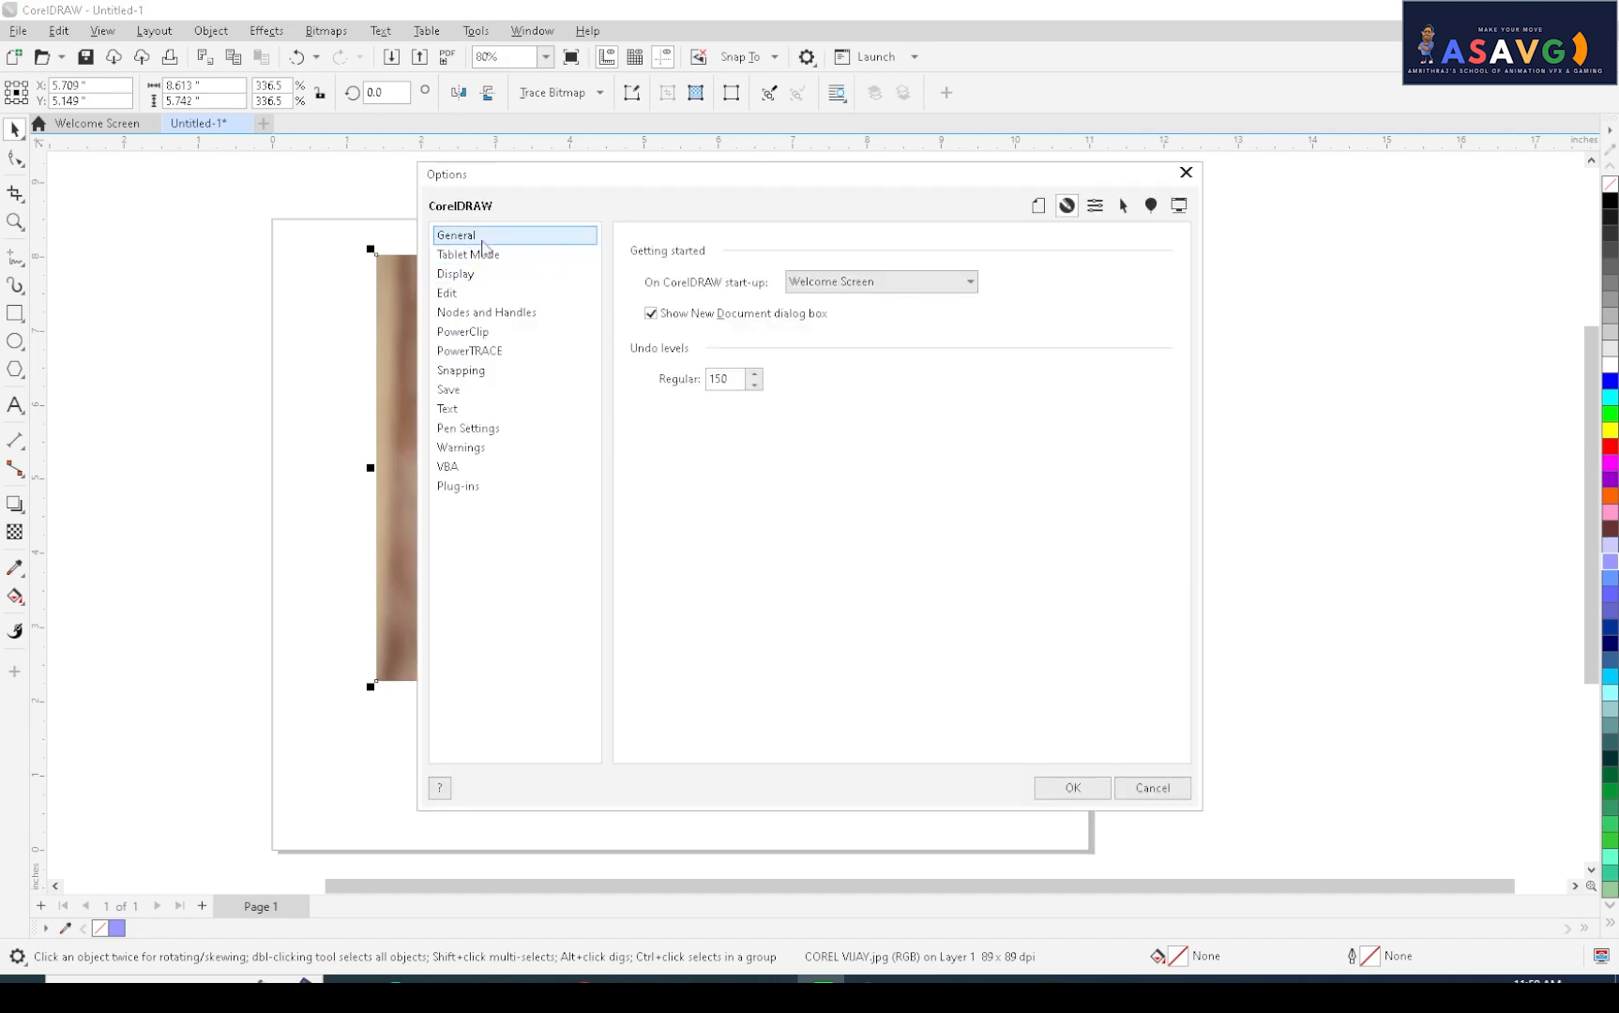
left_click(456, 273)
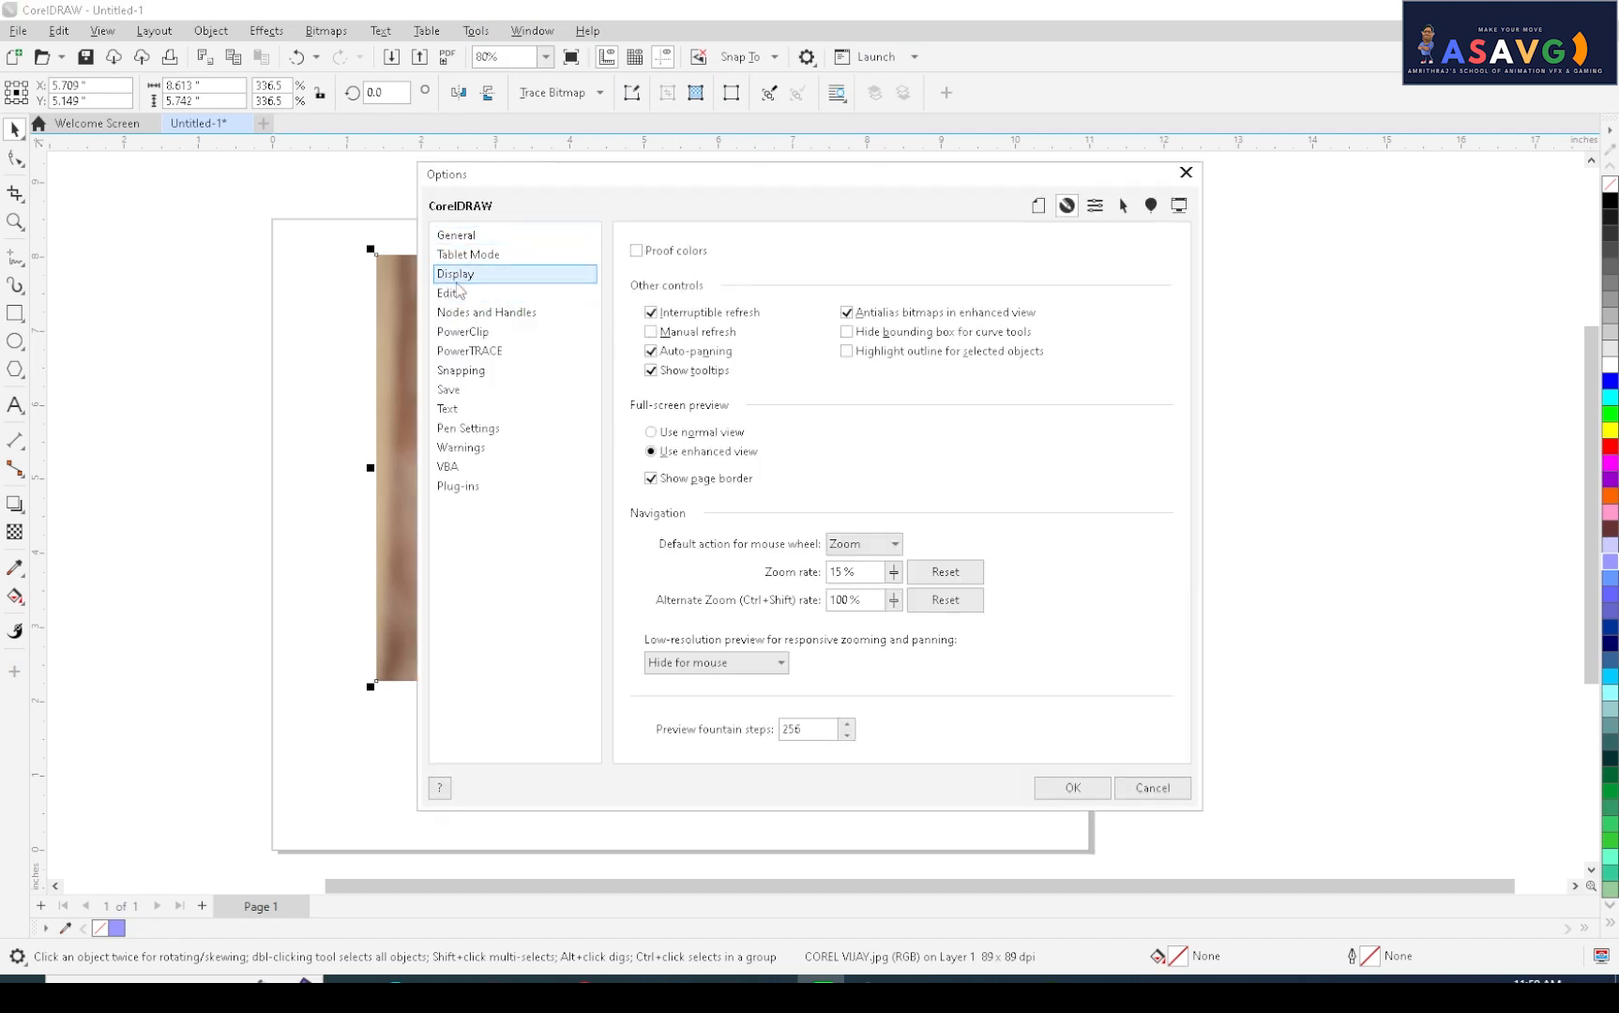
left_click(458, 291)
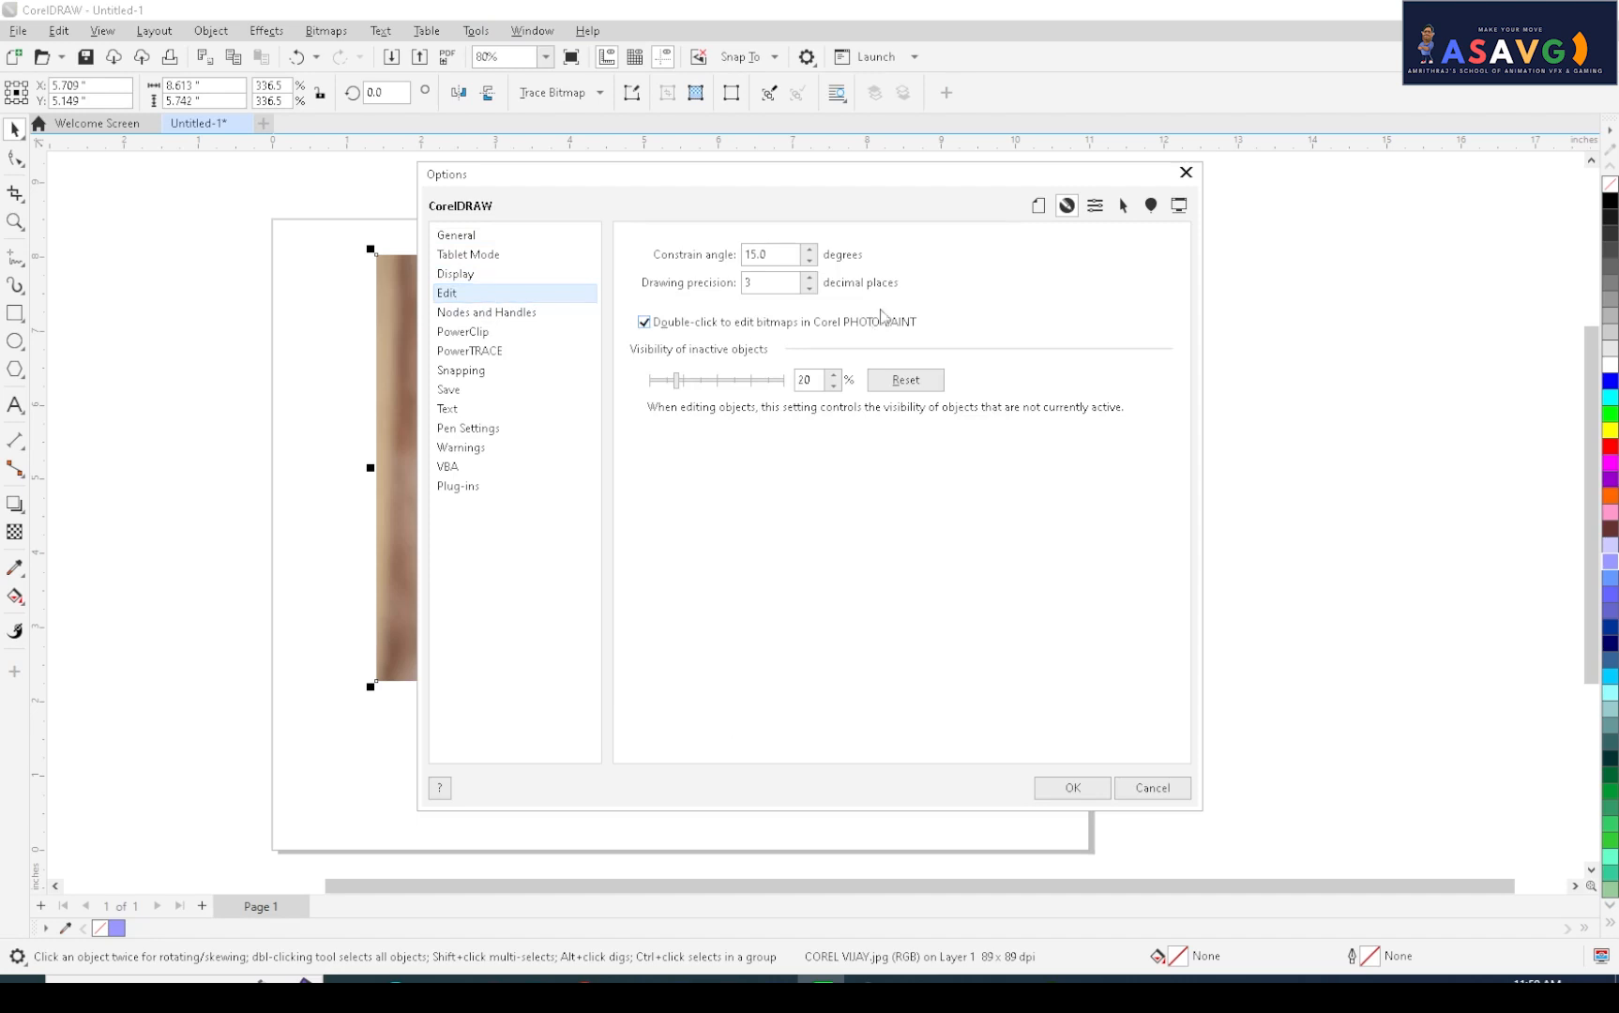
left_click_drag(650, 174, 411, 135)
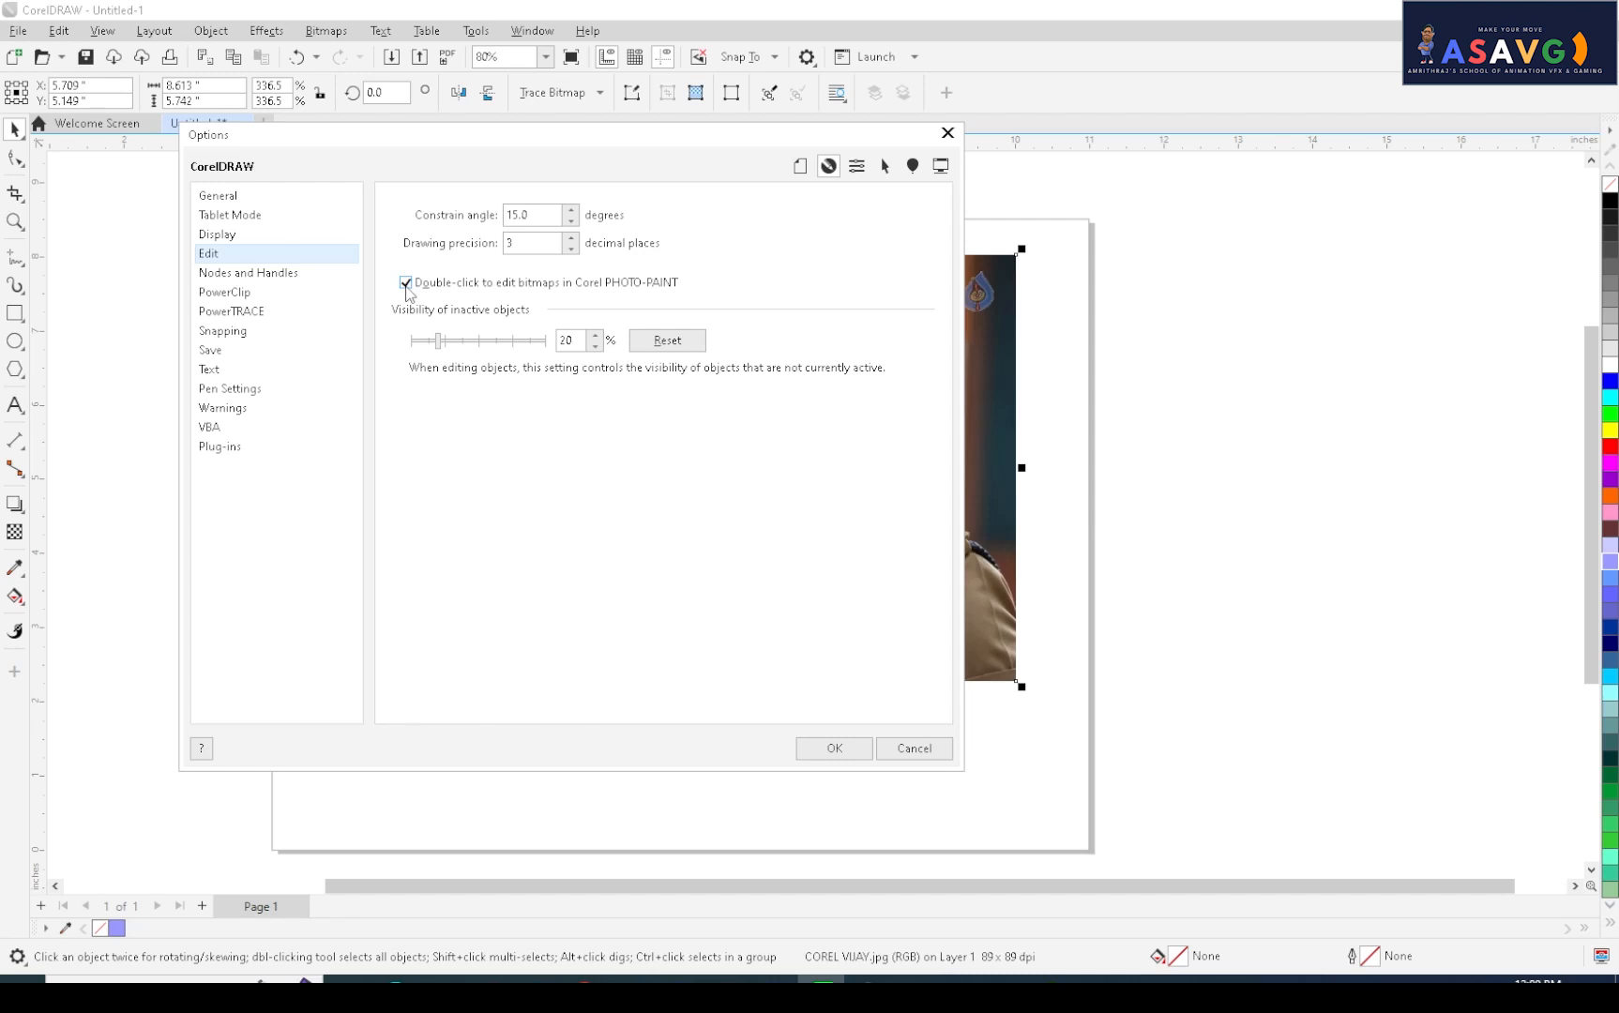
left_click(810, 750)
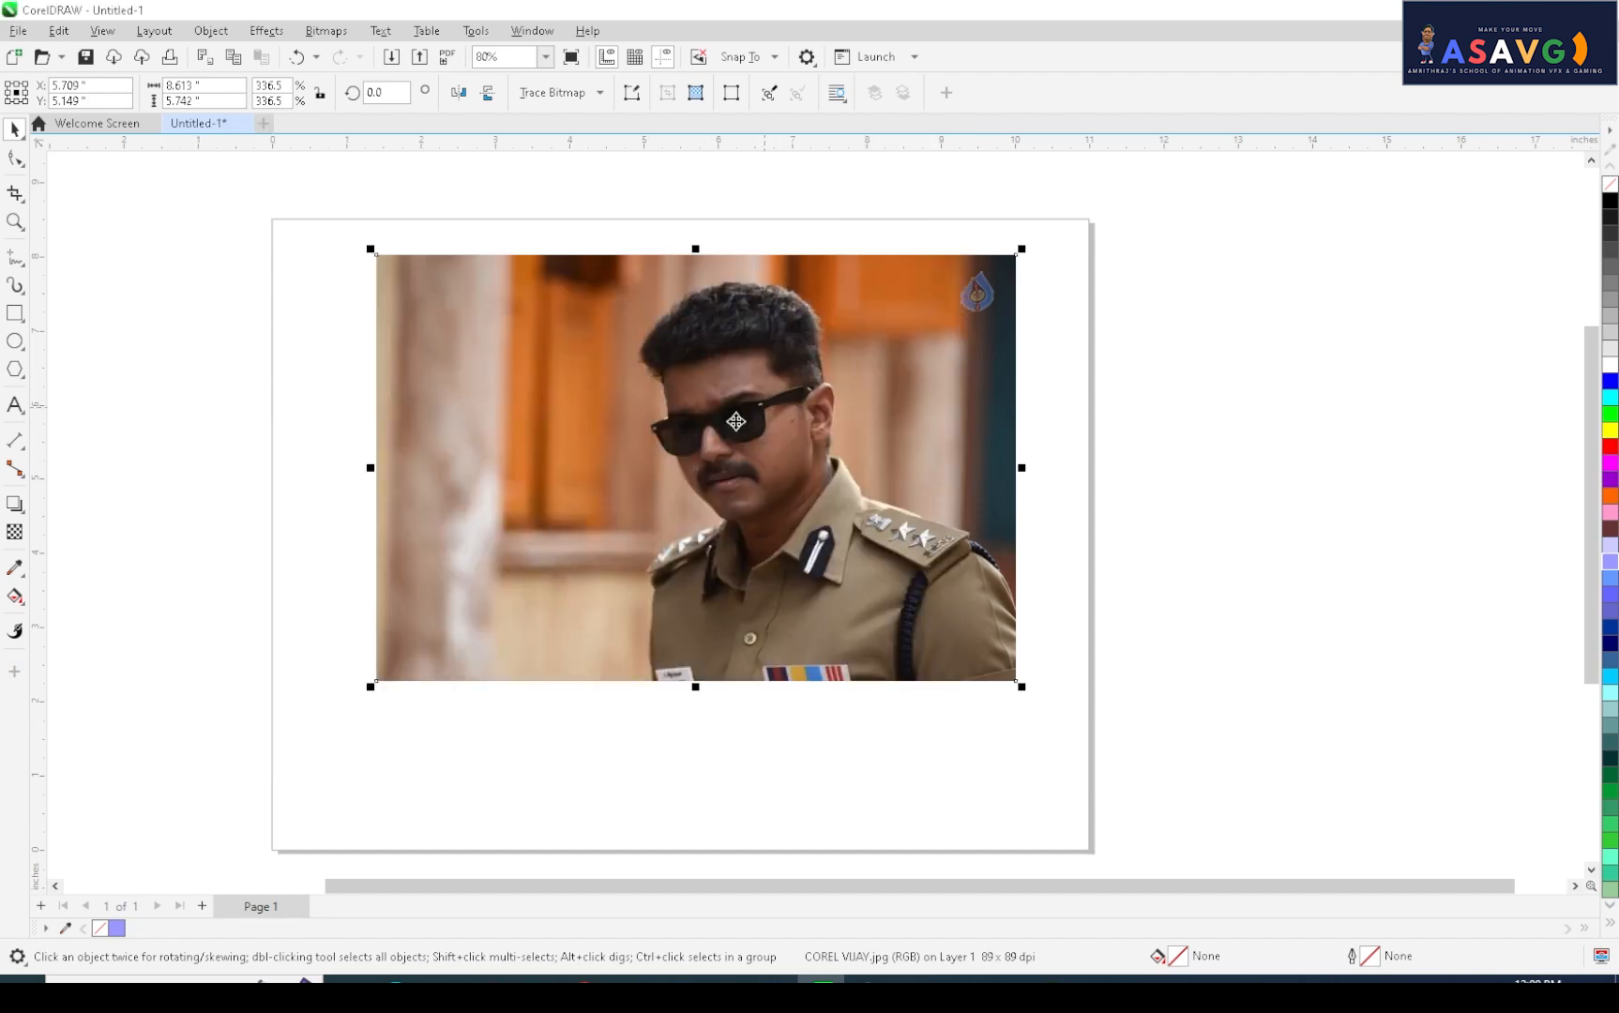
- Open the photo for editing in maximized Corel PHOTO-PAINT and start Cutout Lab in an enlarged dialog
left_click(713, 473)
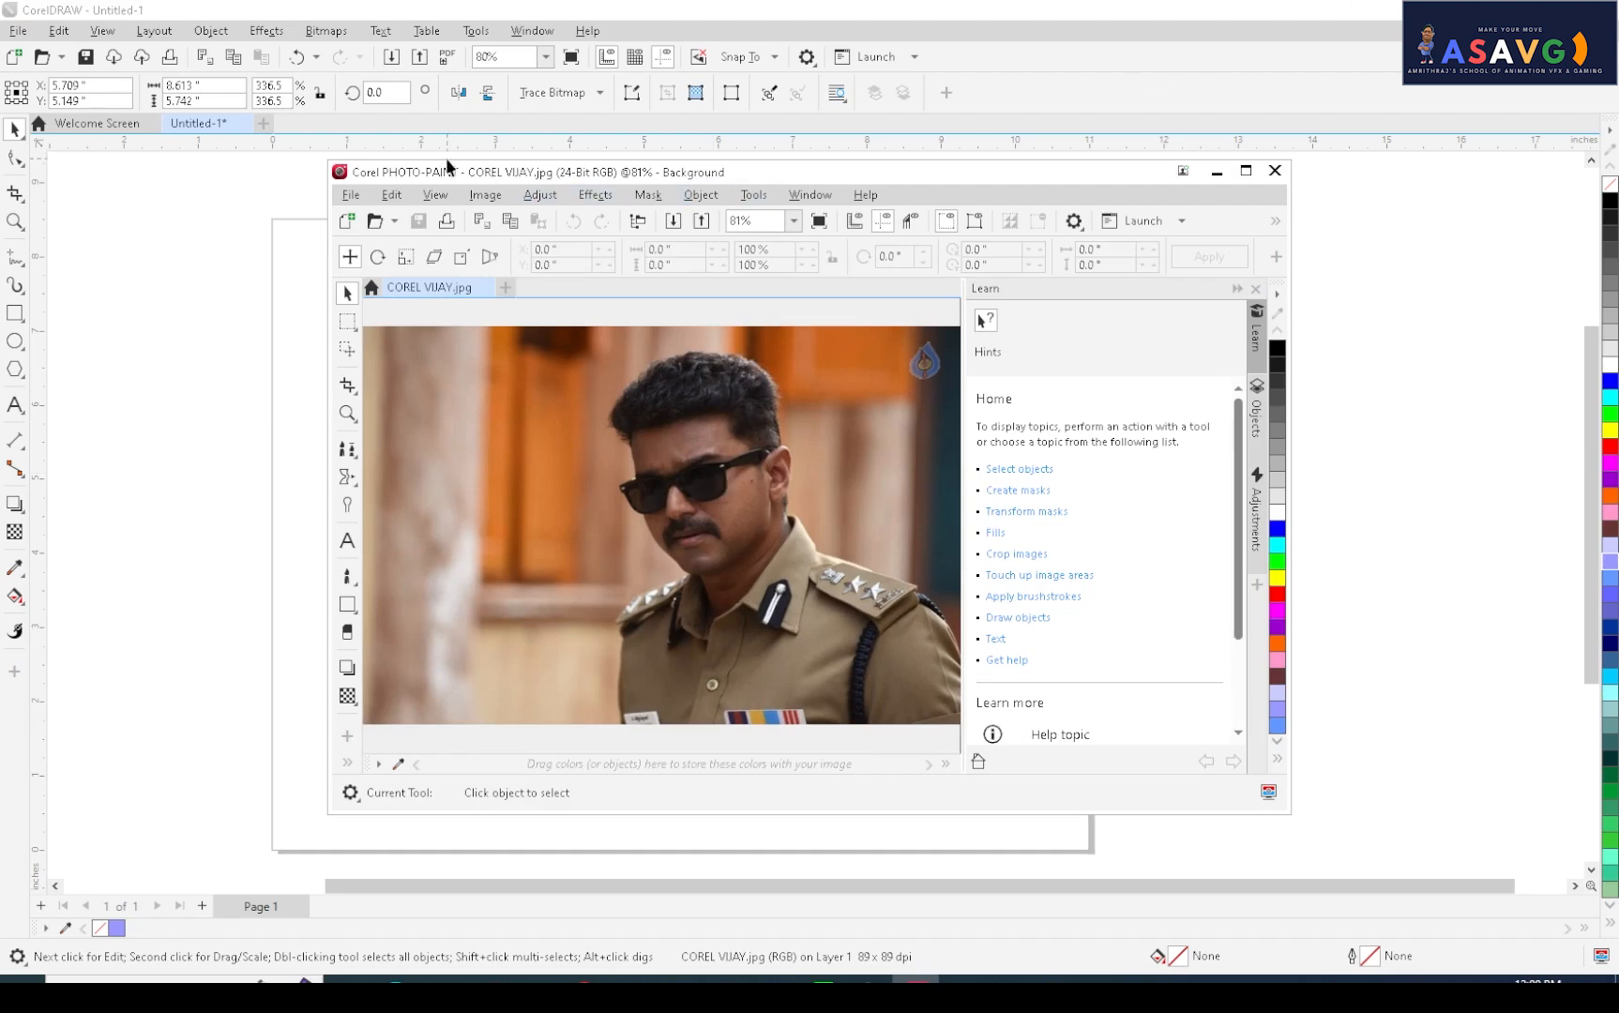
left_click(1246, 170)
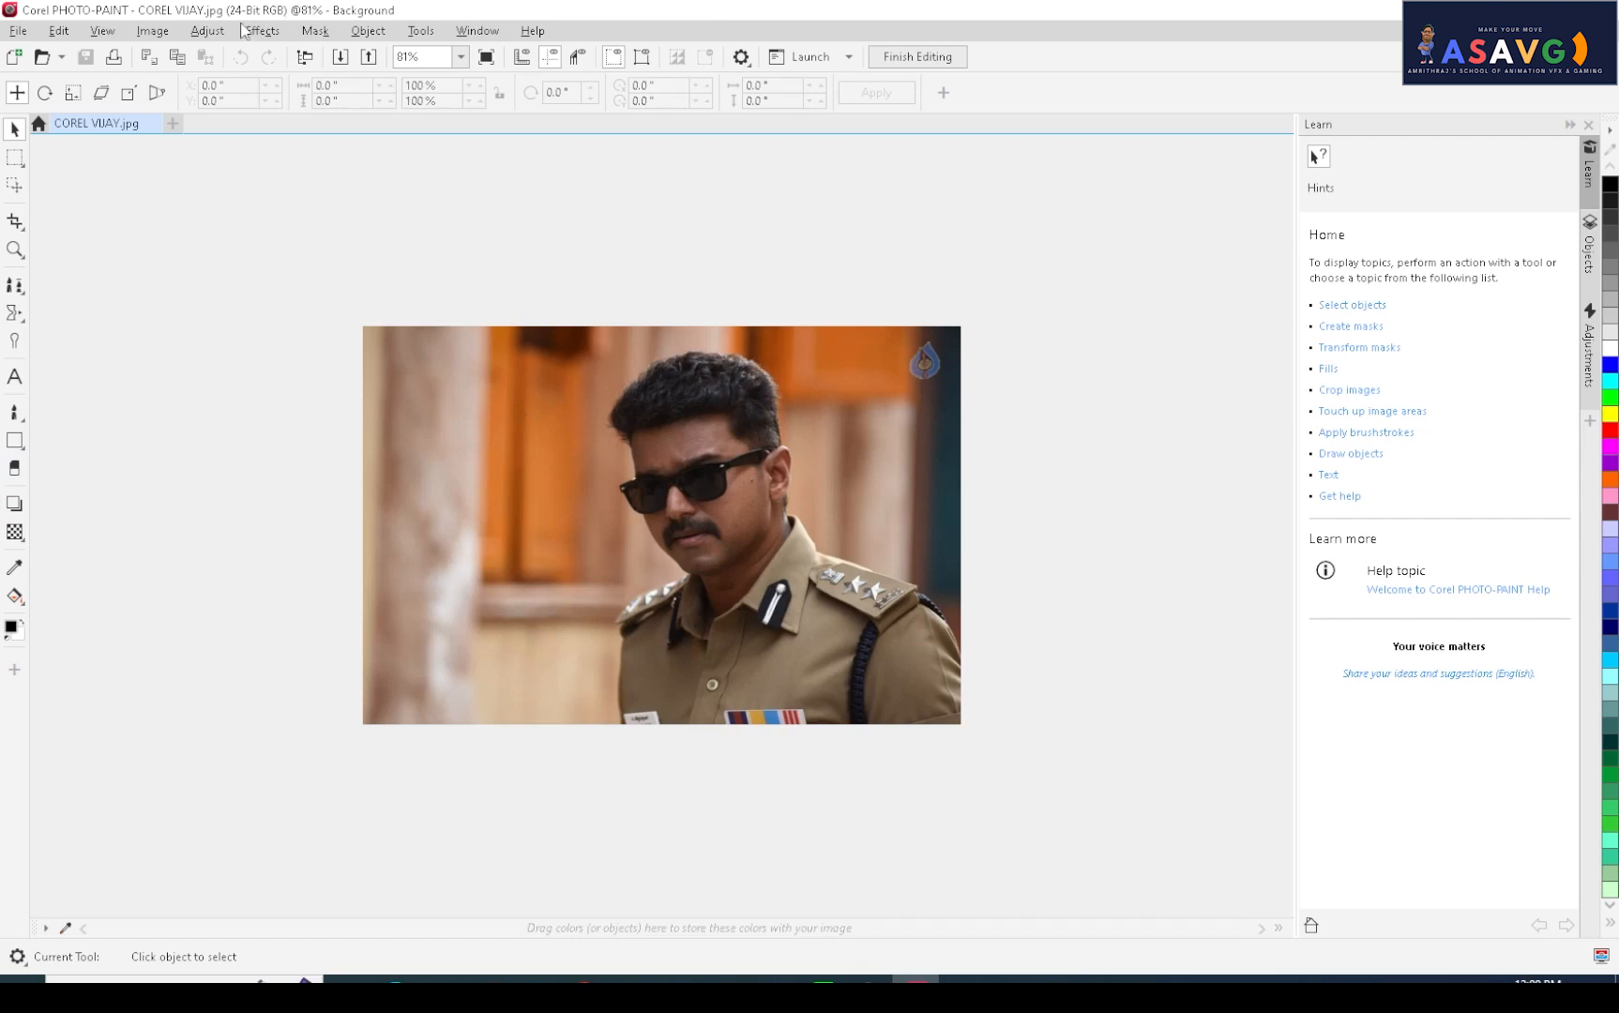
left_click(168, 34)
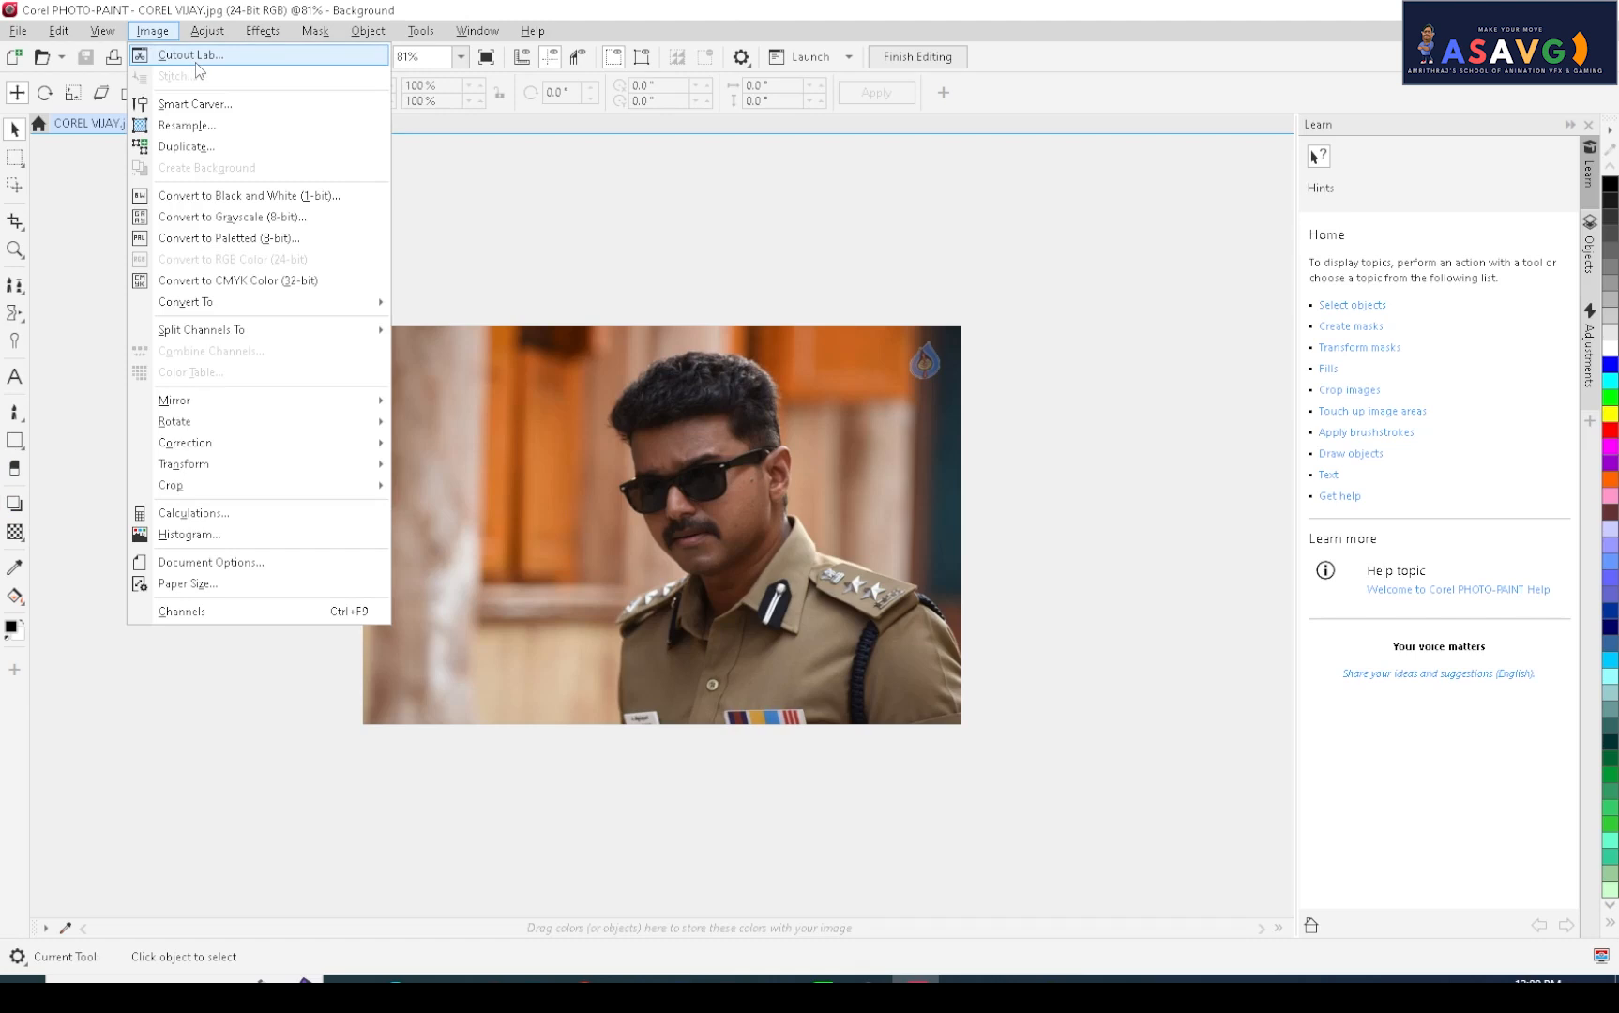
left_click(195, 62)
left_click_drag(535, 199, 376, 144)
left_click_drag(1046, 732, 1288, 917)
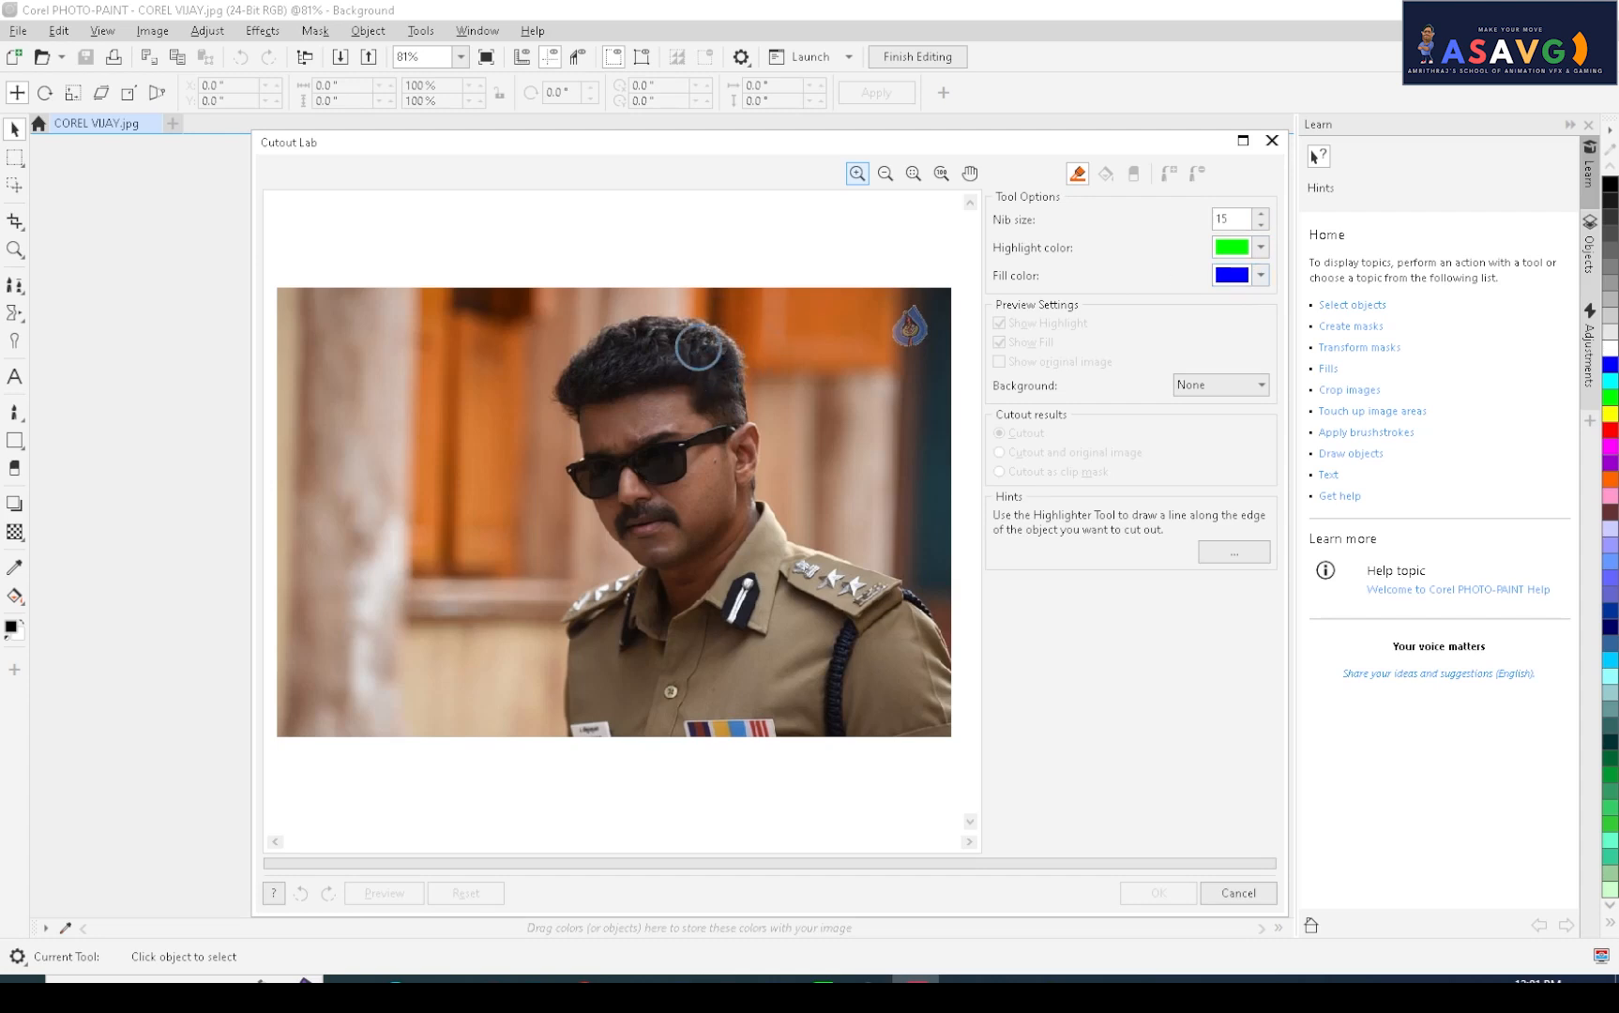
- Set the highlighter nib size to 10 and trace a closed outline around the uniformed man, including along the photo's bottom edge
left_click_drag(1237, 221, 1210, 228)
type("10")
left_click(864, 172)
left_click(730, 386)
left_click(729, 386)
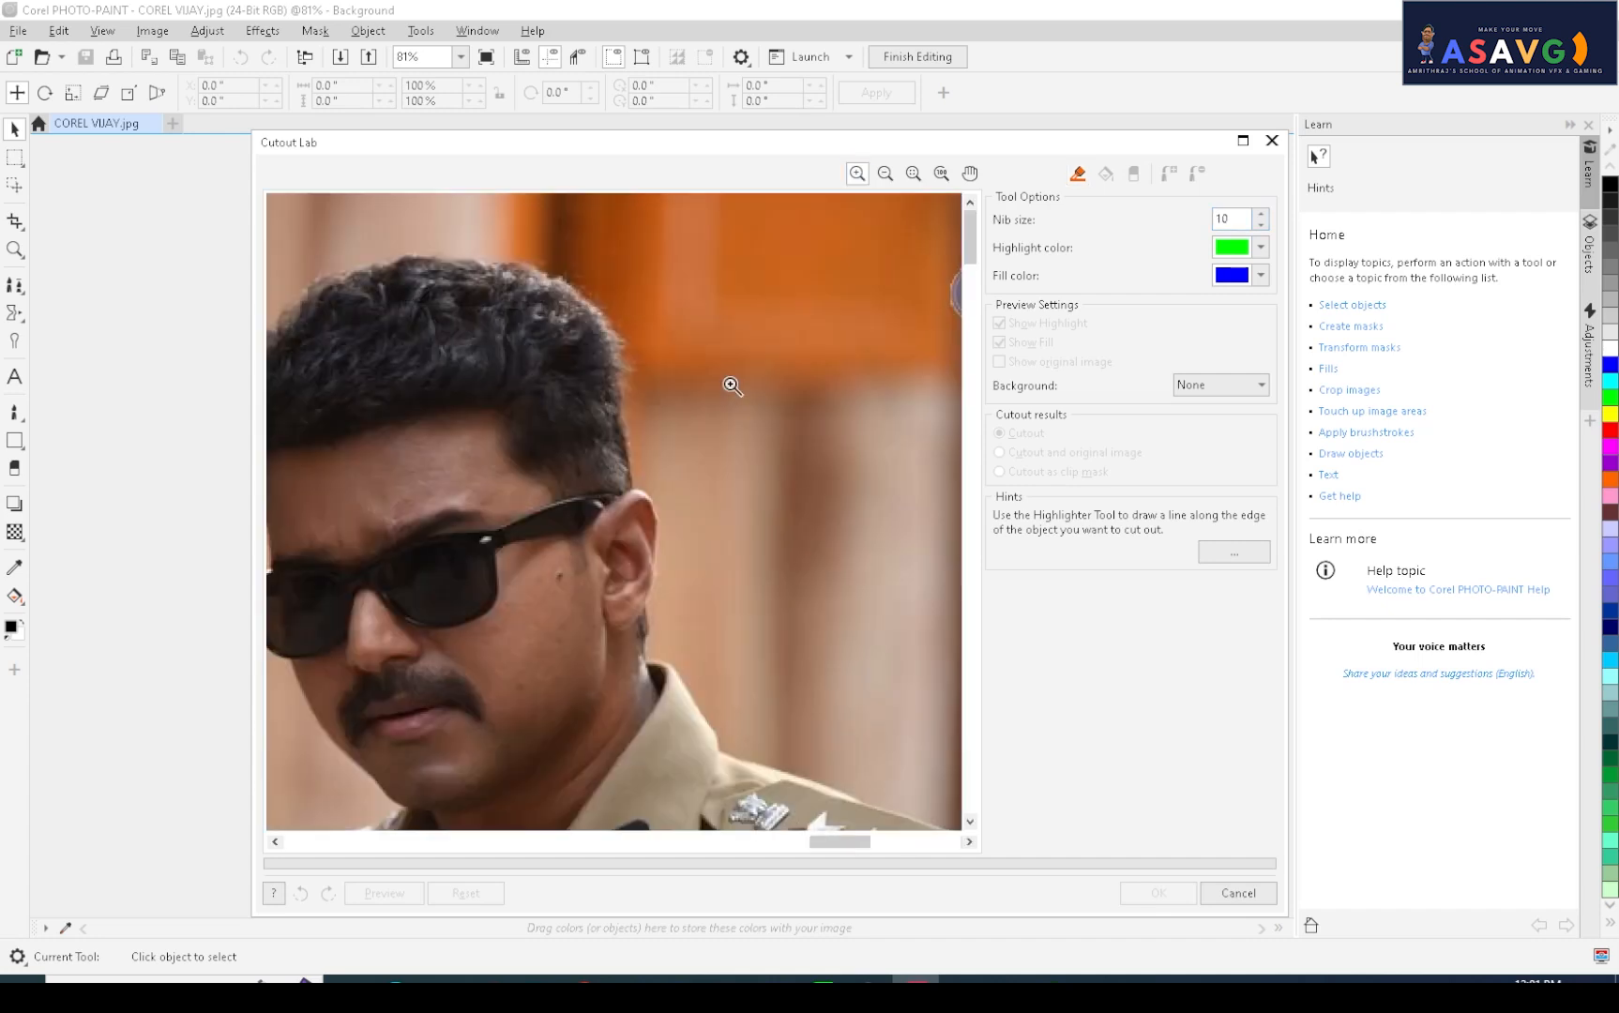
left_click(771, 399)
left_click(886, 175)
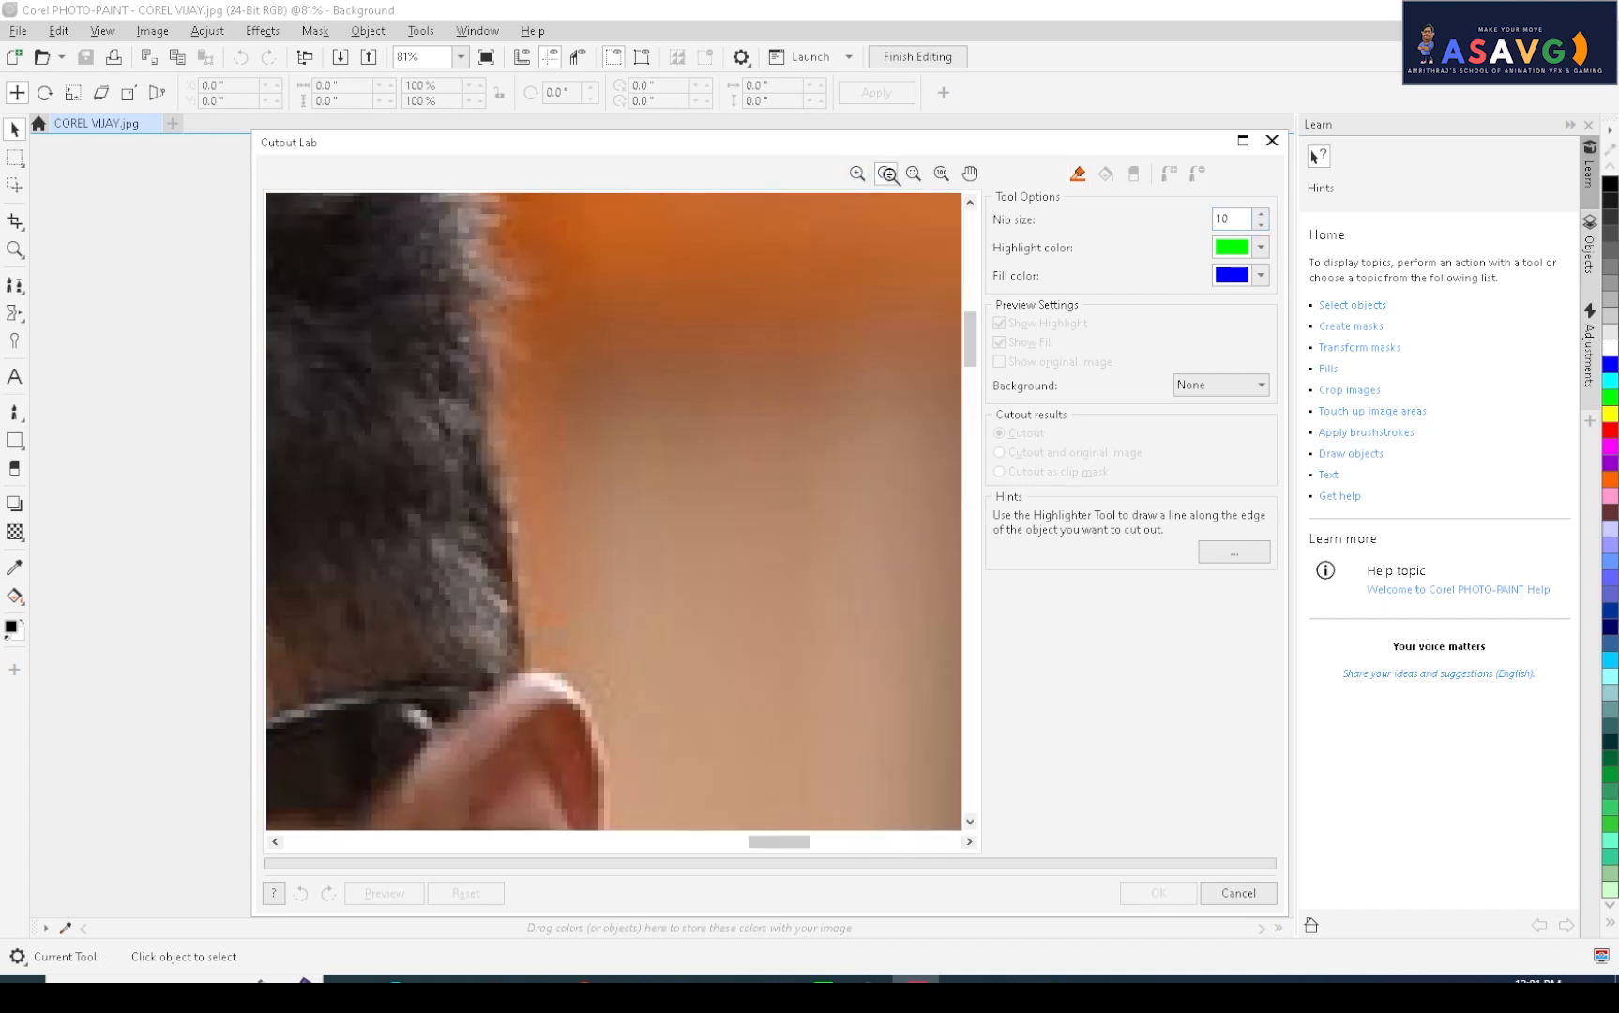
left_click(610, 462)
left_click(645, 468)
left_click(645, 465)
left_click(762, 471)
left_click(969, 173)
left_click_drag(437, 536, 710, 387)
left_click(885, 174)
left_click(727, 414)
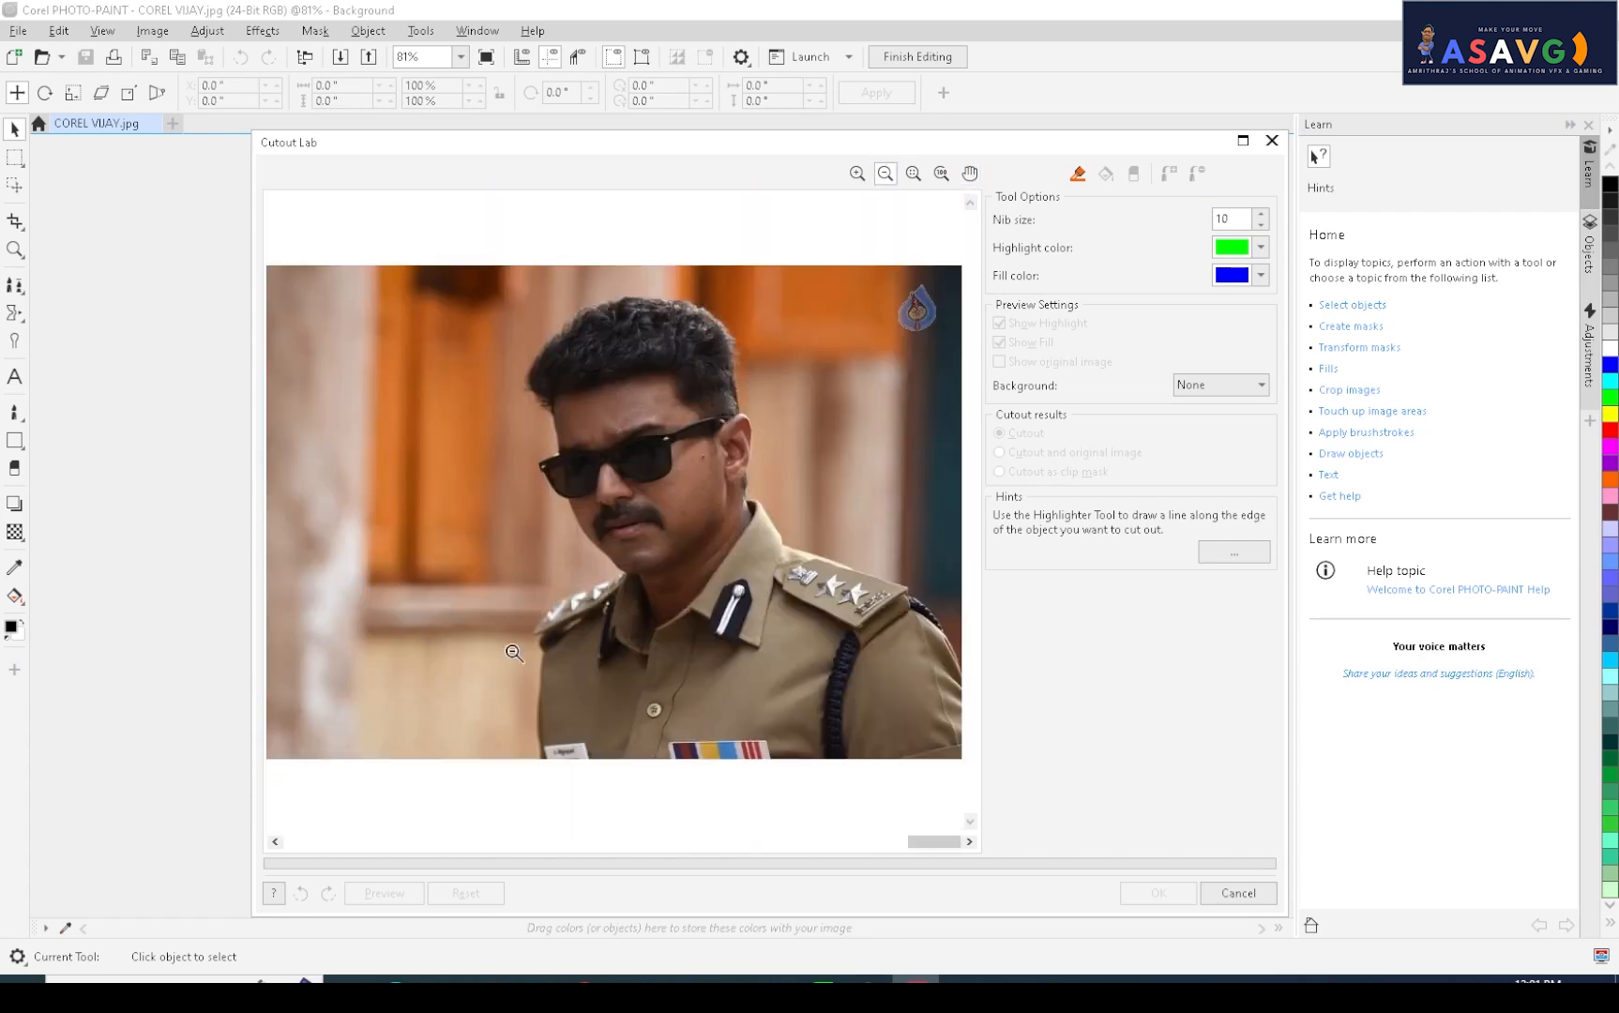
left_click(1078, 174)
mouse_move(731, 335)
left_mouse_down()
mouse_move(750, 489)
mouse_move(783, 543)
mouse_move(916, 599)
mouse_move(959, 668)
left_mouse_up()
mouse_move(958, 764)
left_mouse_down()
mouse_move(536, 753)
mouse_move(542, 604)
mouse_move(624, 571)
mouse_move(559, 507)
mouse_move(541, 452)
mouse_move(563, 414)
mouse_move(525, 373)
mouse_move(623, 295)
mouse_move(704, 308)
mouse_move(741, 349)
left_mouse_up()
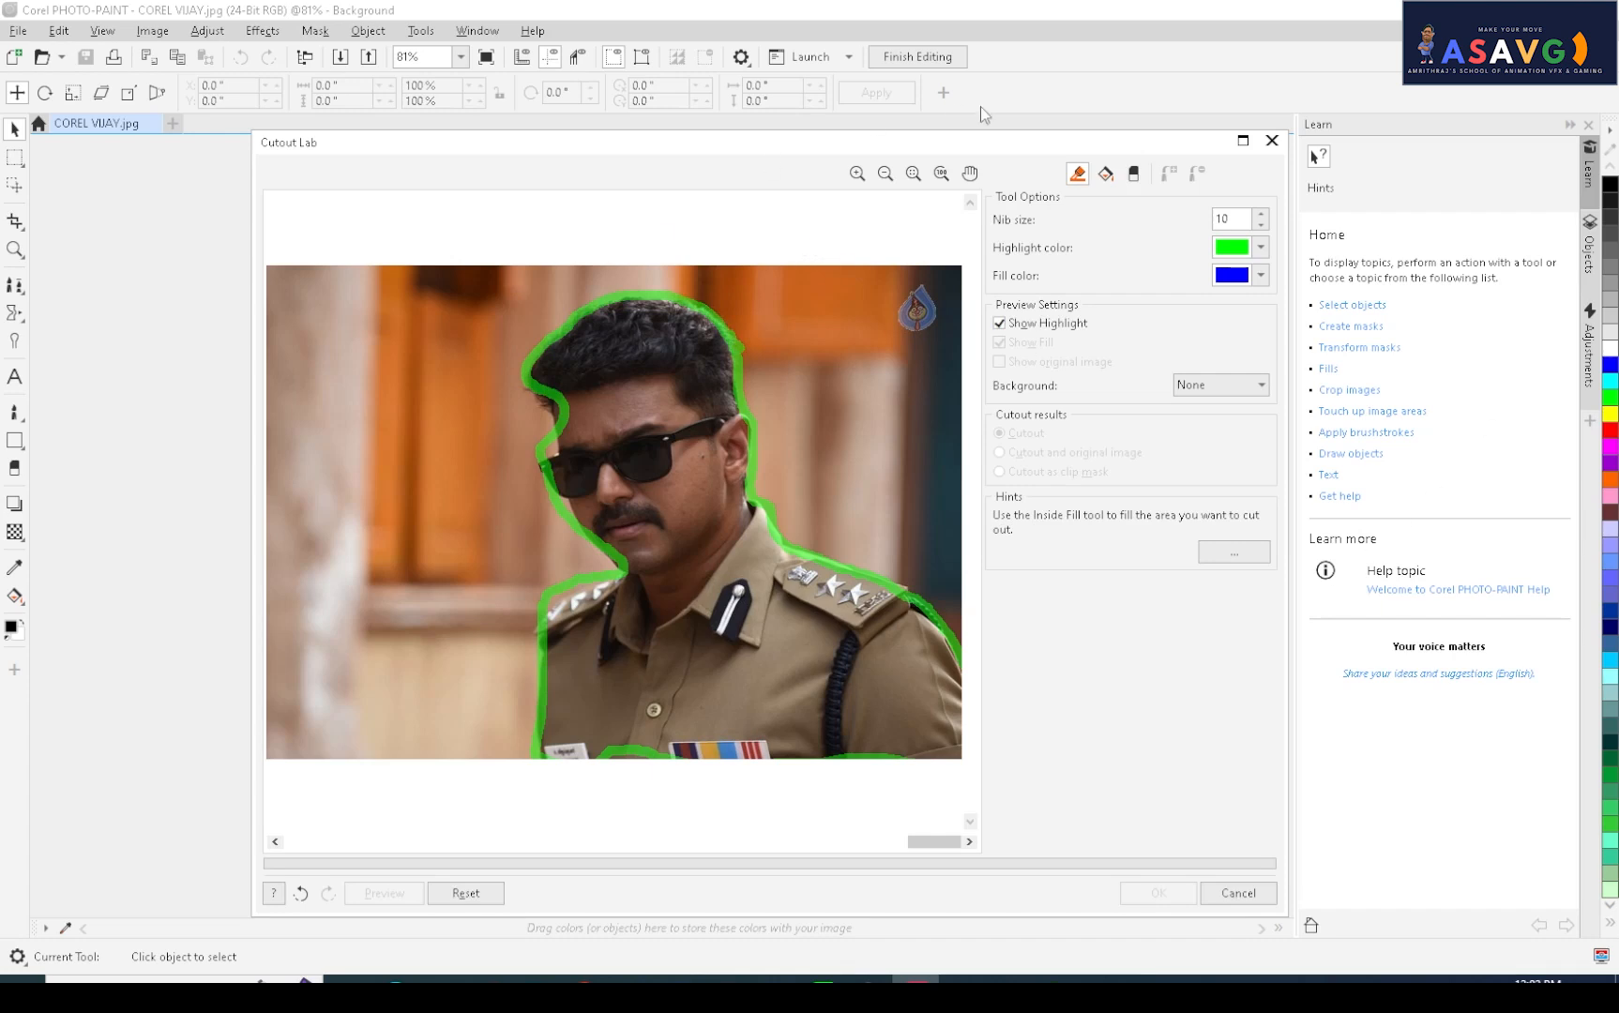
- Fill the outlined figure to cut it out, and erase the leftover background beside the shoulder on the photo's left side
left_click(1106, 178)
left_click(701, 417)
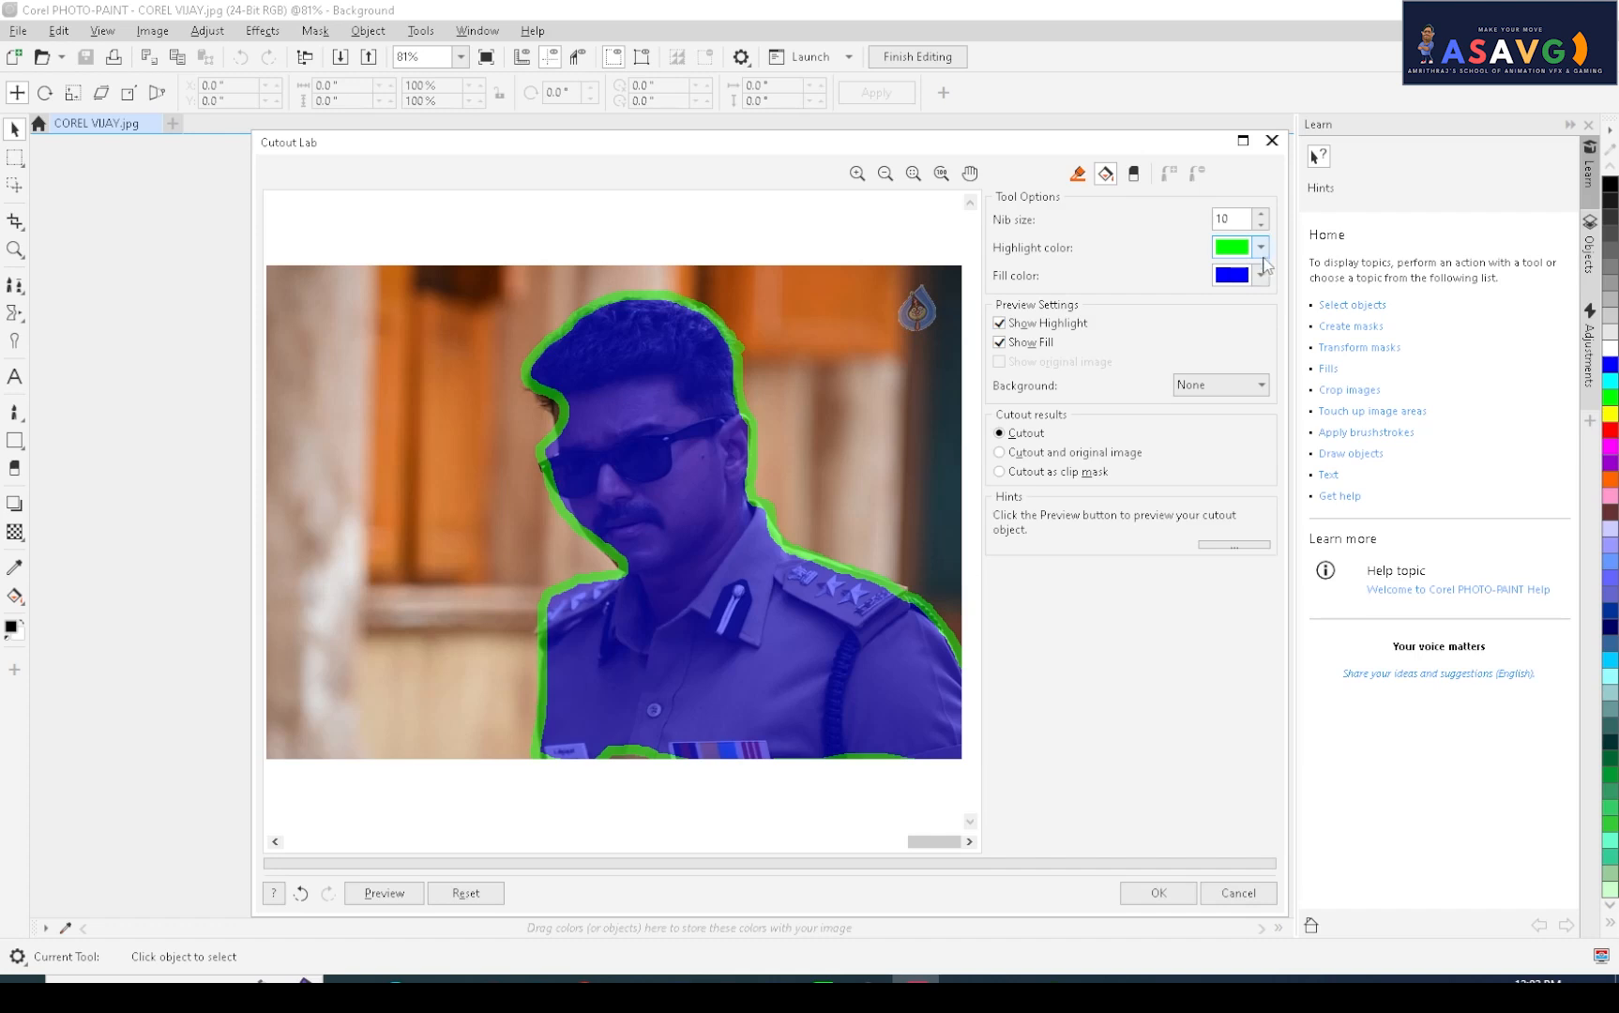
left_click(1149, 893)
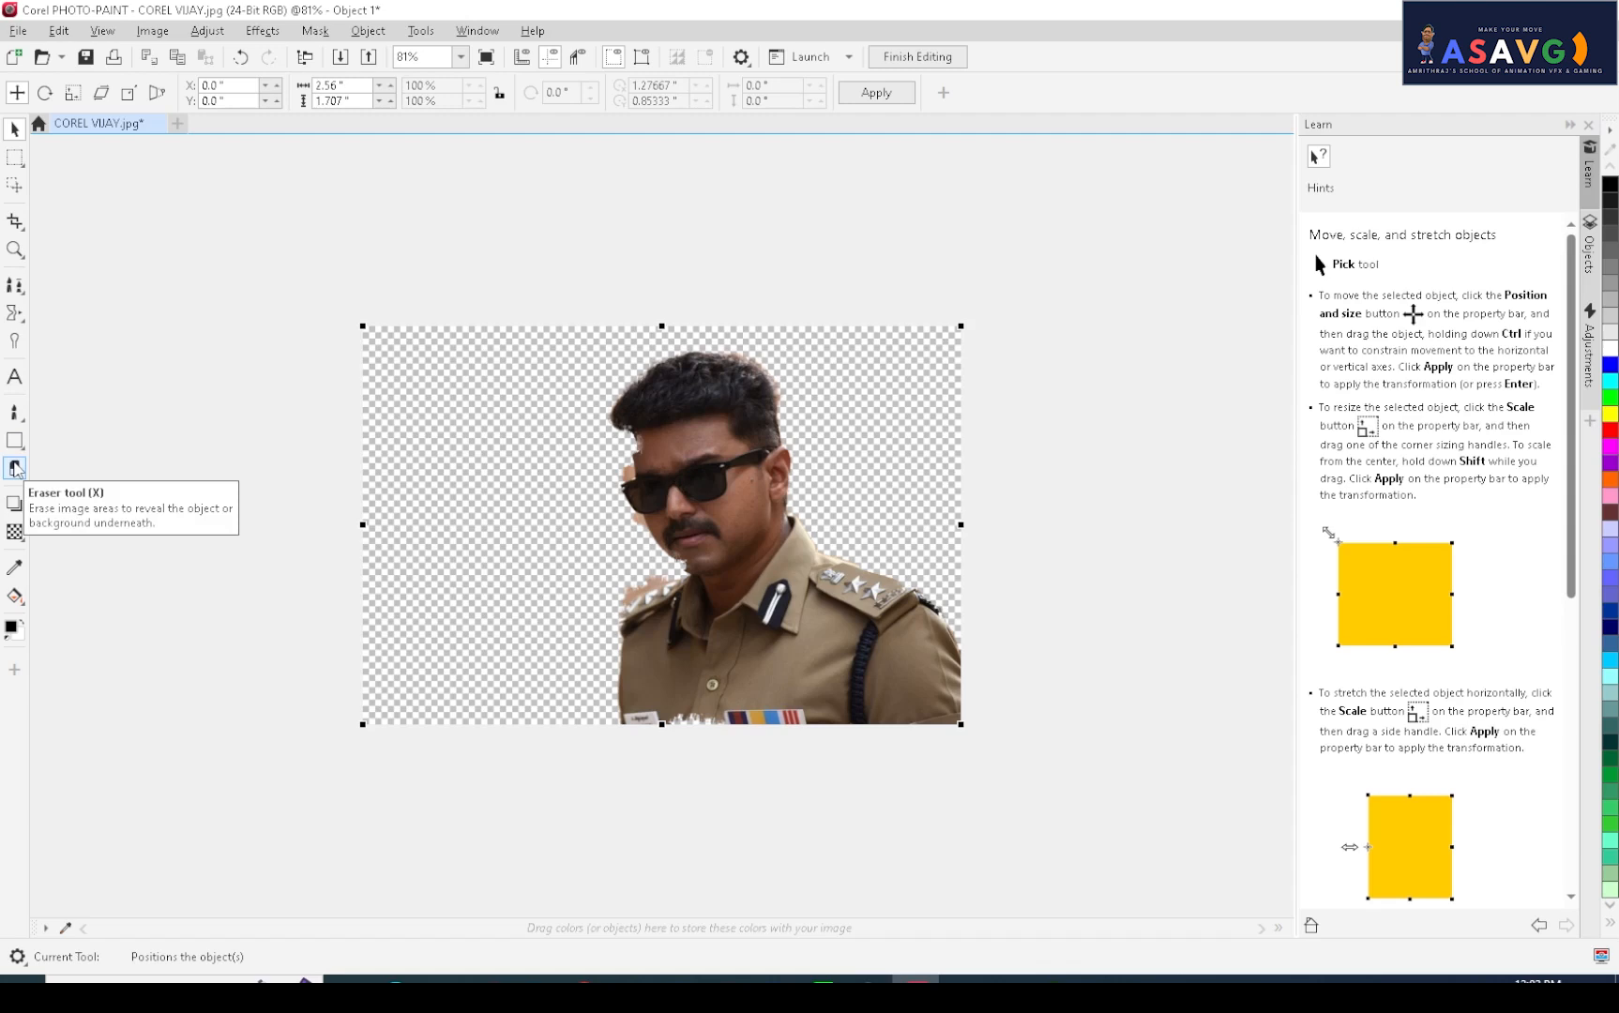
left_click(15, 468)
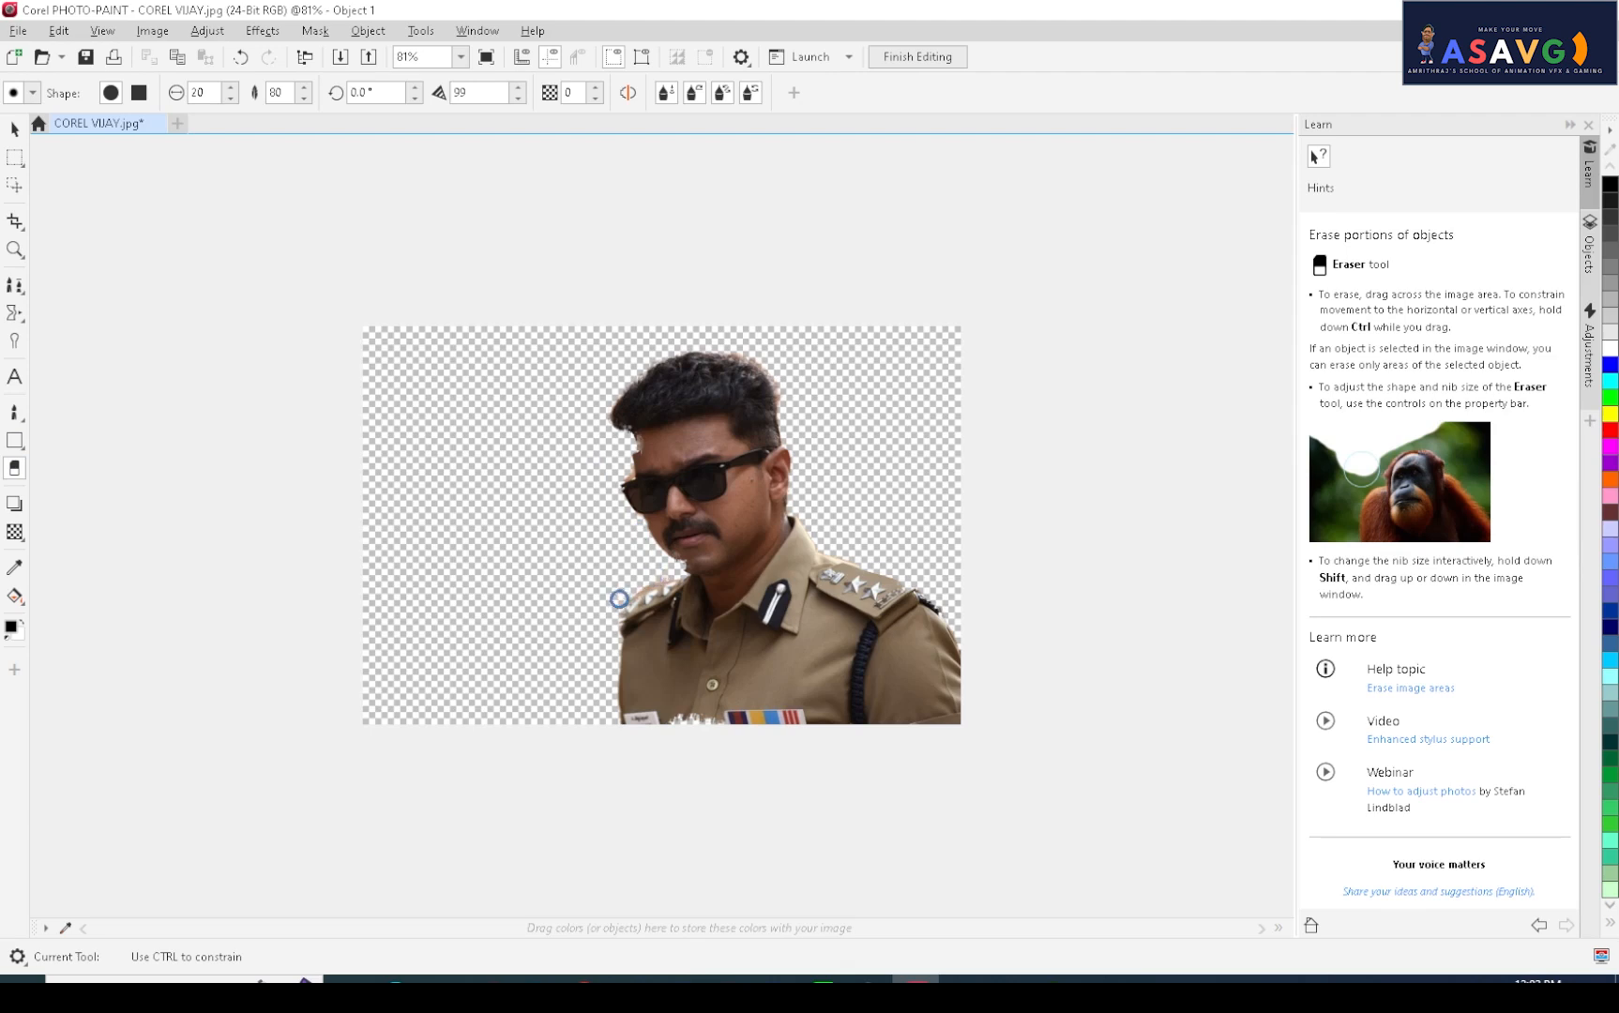
mouse_move(659, 580)
left_mouse_down()
mouse_move(586, 673)
mouse_move(574, 757)
mouse_move(492, 869)
left_mouse_up()
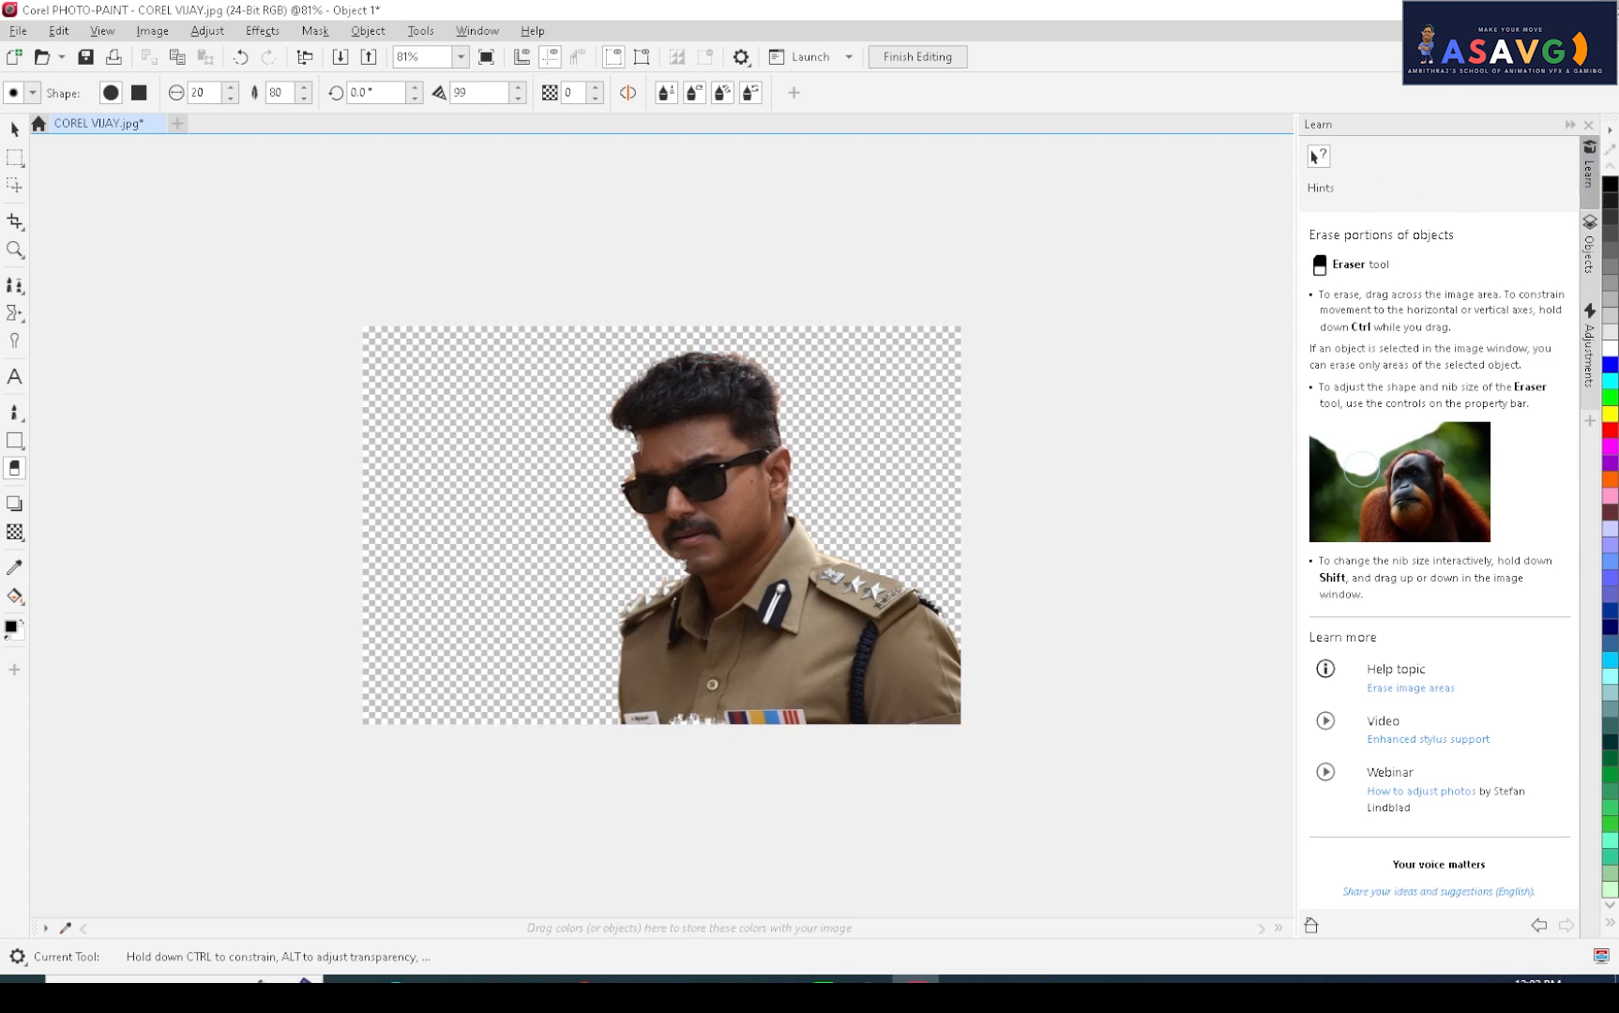
- Close Corel PHOTO-PAINT saving the bitmap changes, and move the cutout down and left on the CorelDRAW page
key("alt+F4")
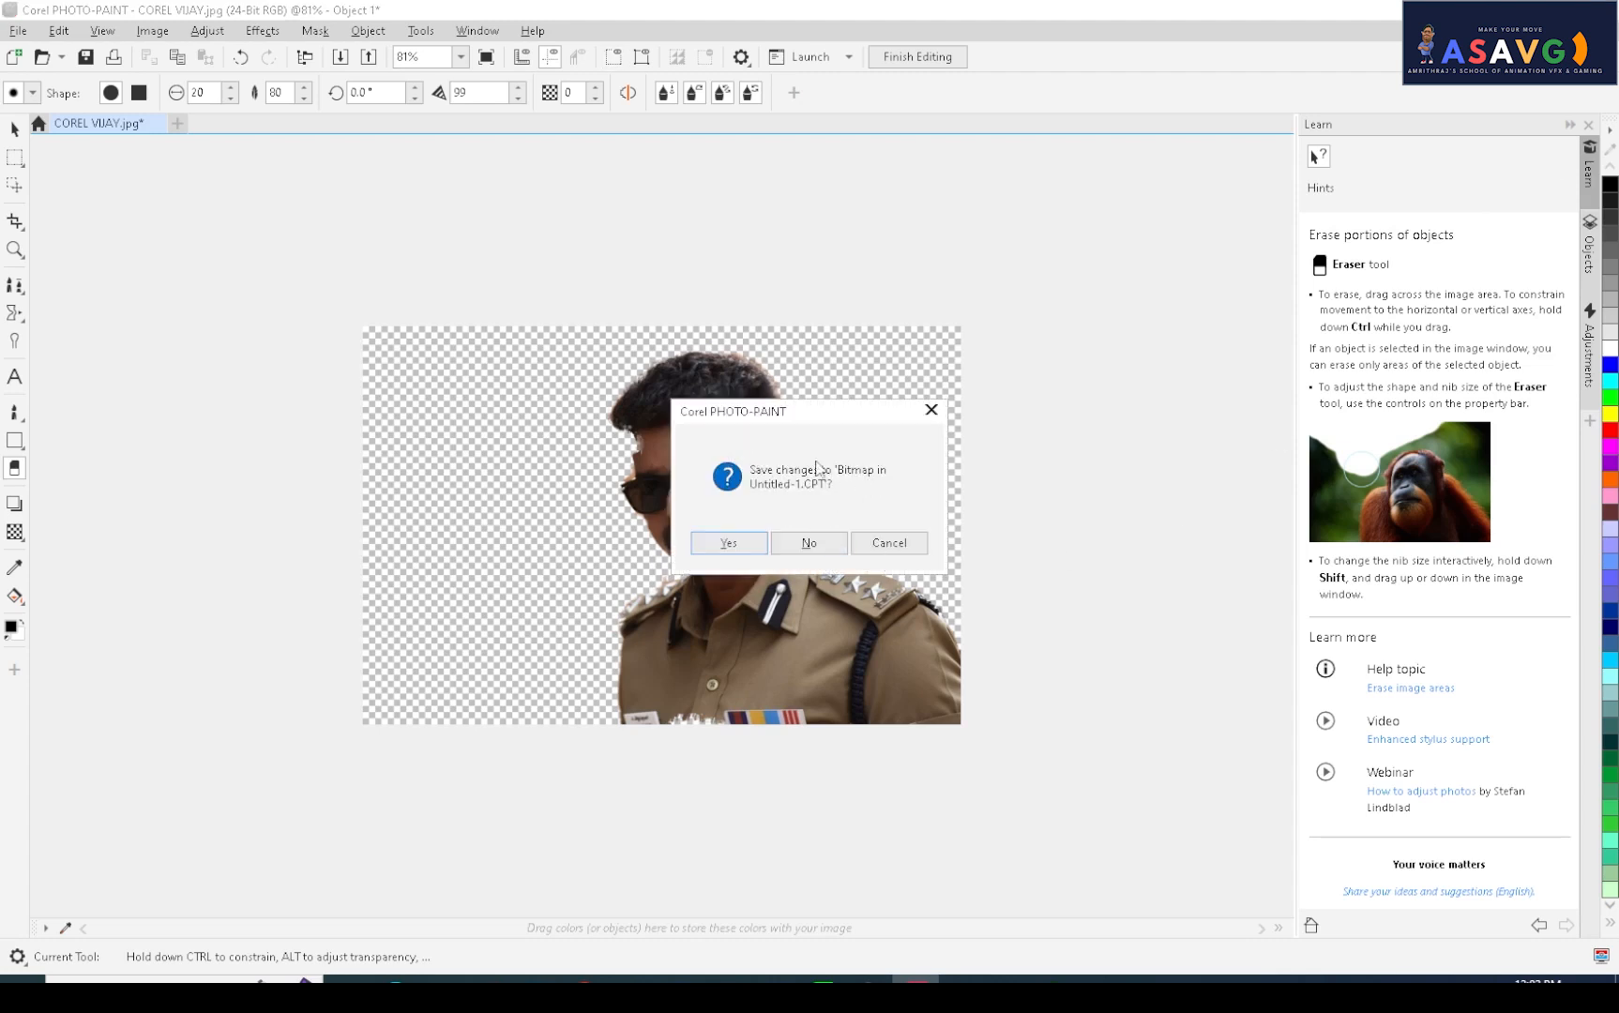
left_click(730, 545)
mouse_move(688, 537)
left_mouse_down()
mouse_move(725, 671)
mouse_move(687, 546)
left_mouse_up()
- Draw a rectangle about 9.99 by 7.99 inches over most of the page, fill it blue, and send it behind the cutout
left_click(8, 317)
left_click(66, 313)
left_click_drag(335, 239, 1077, 831)
left_click(1609, 381)
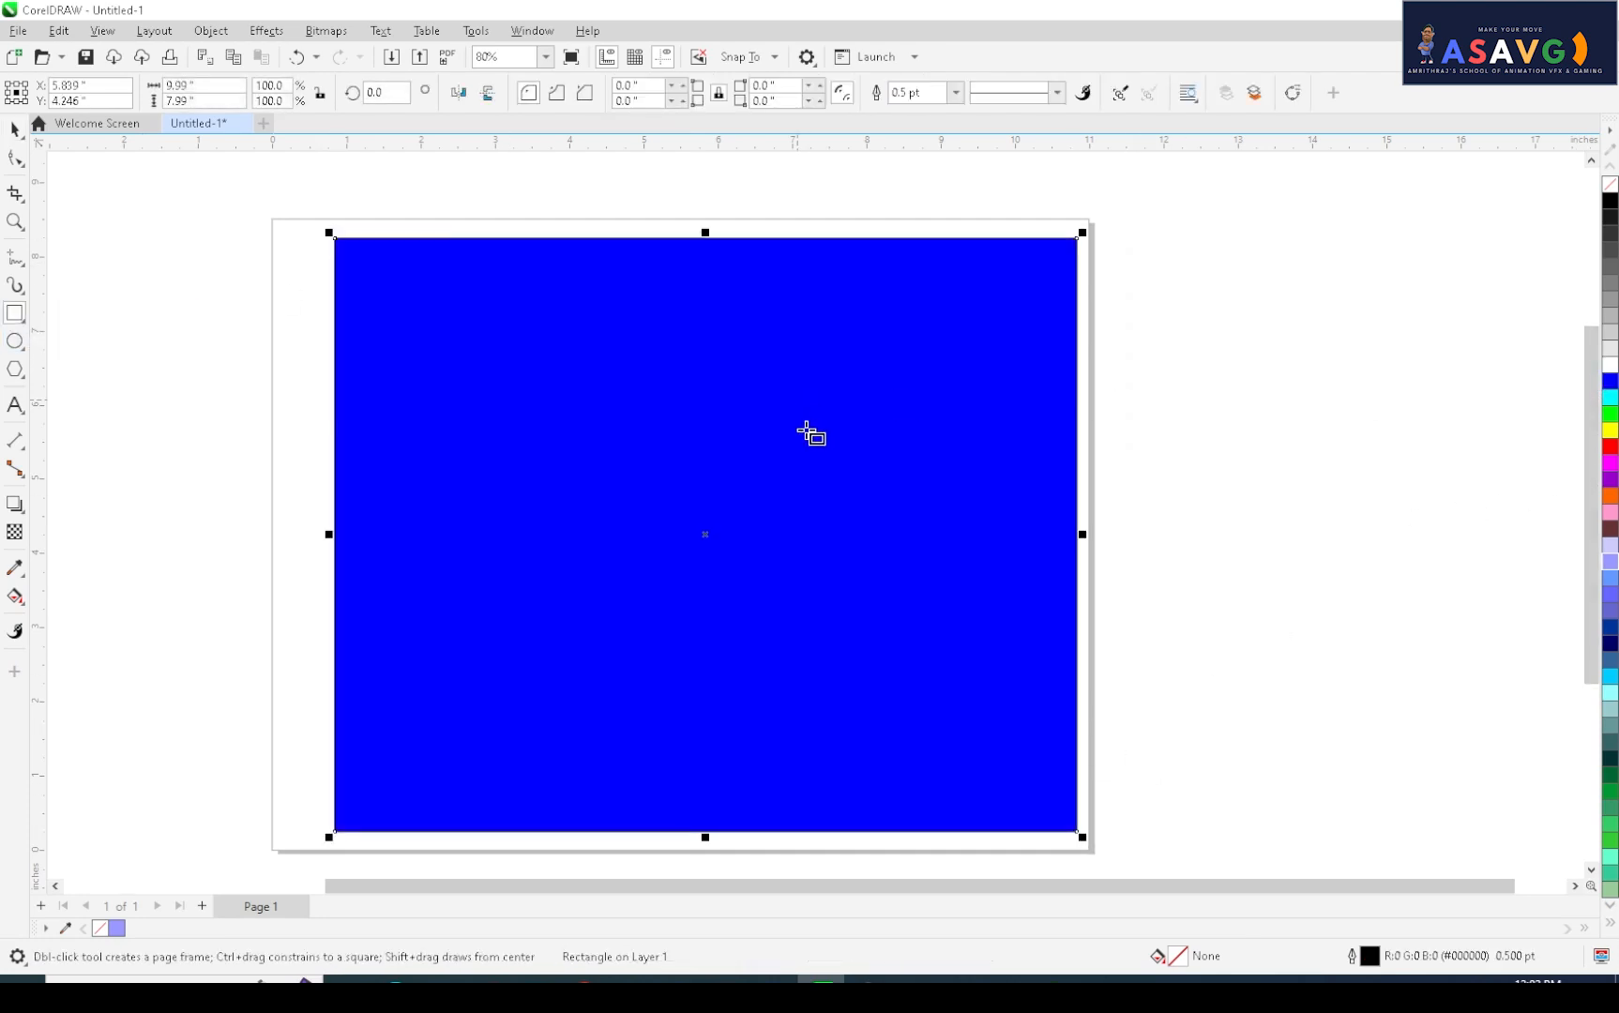
key("shift+Page_Down")
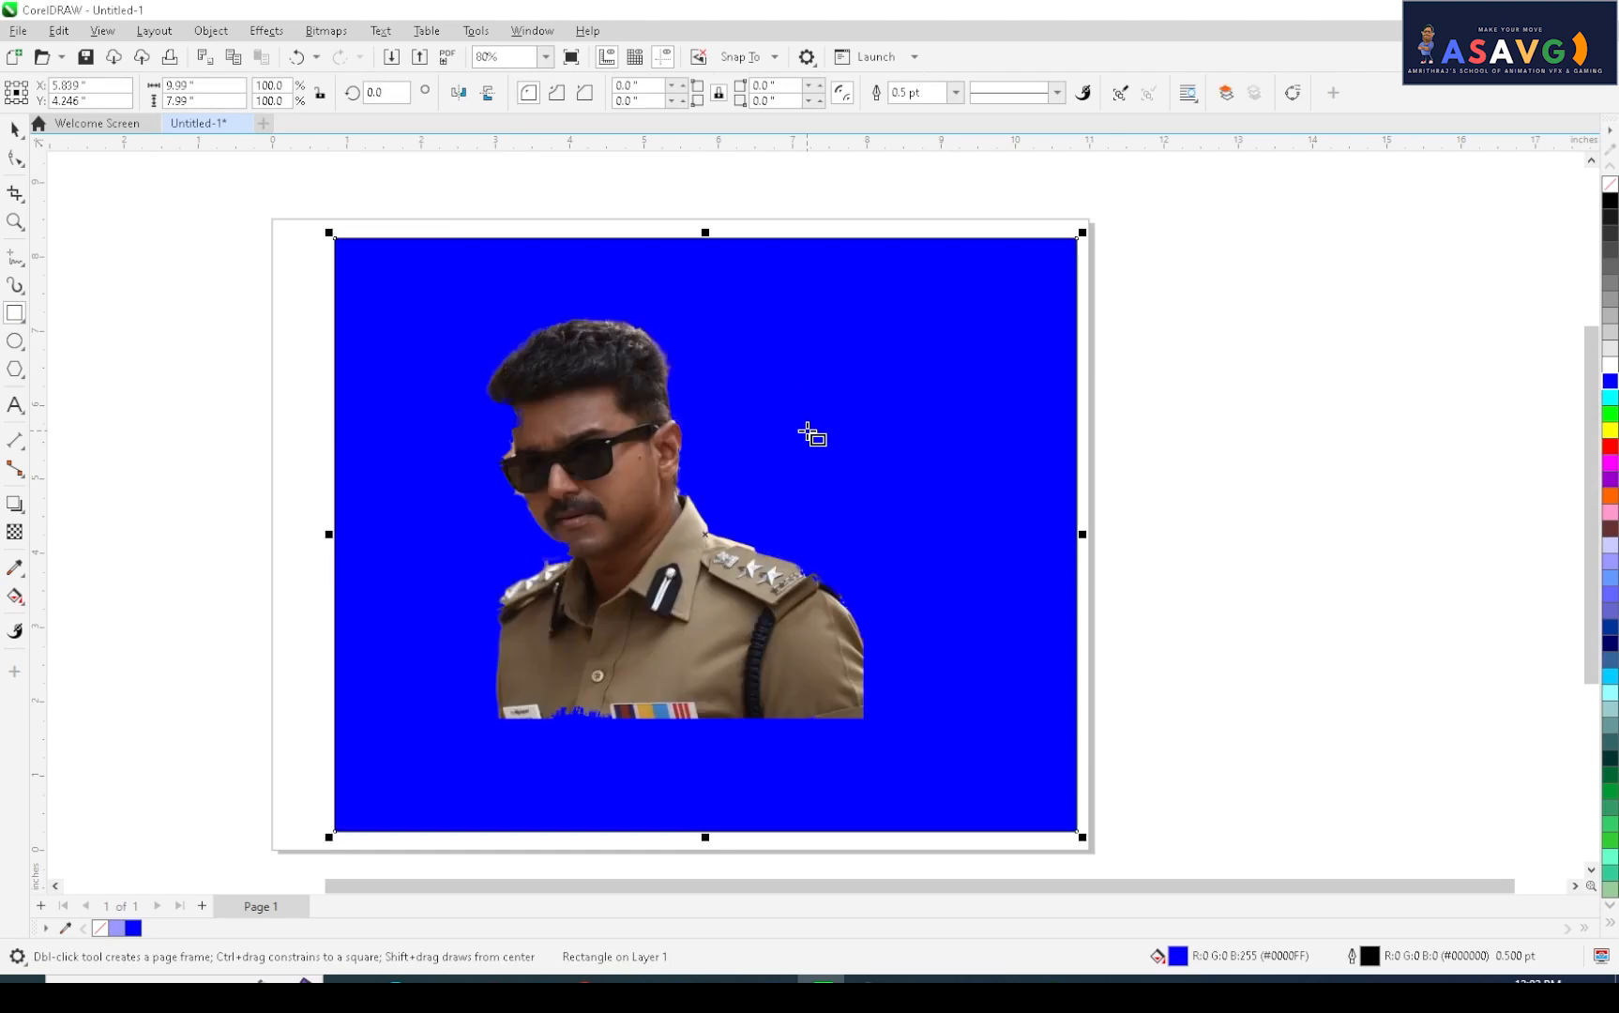
- Delete the blue background rectangle
left_click(14, 129)
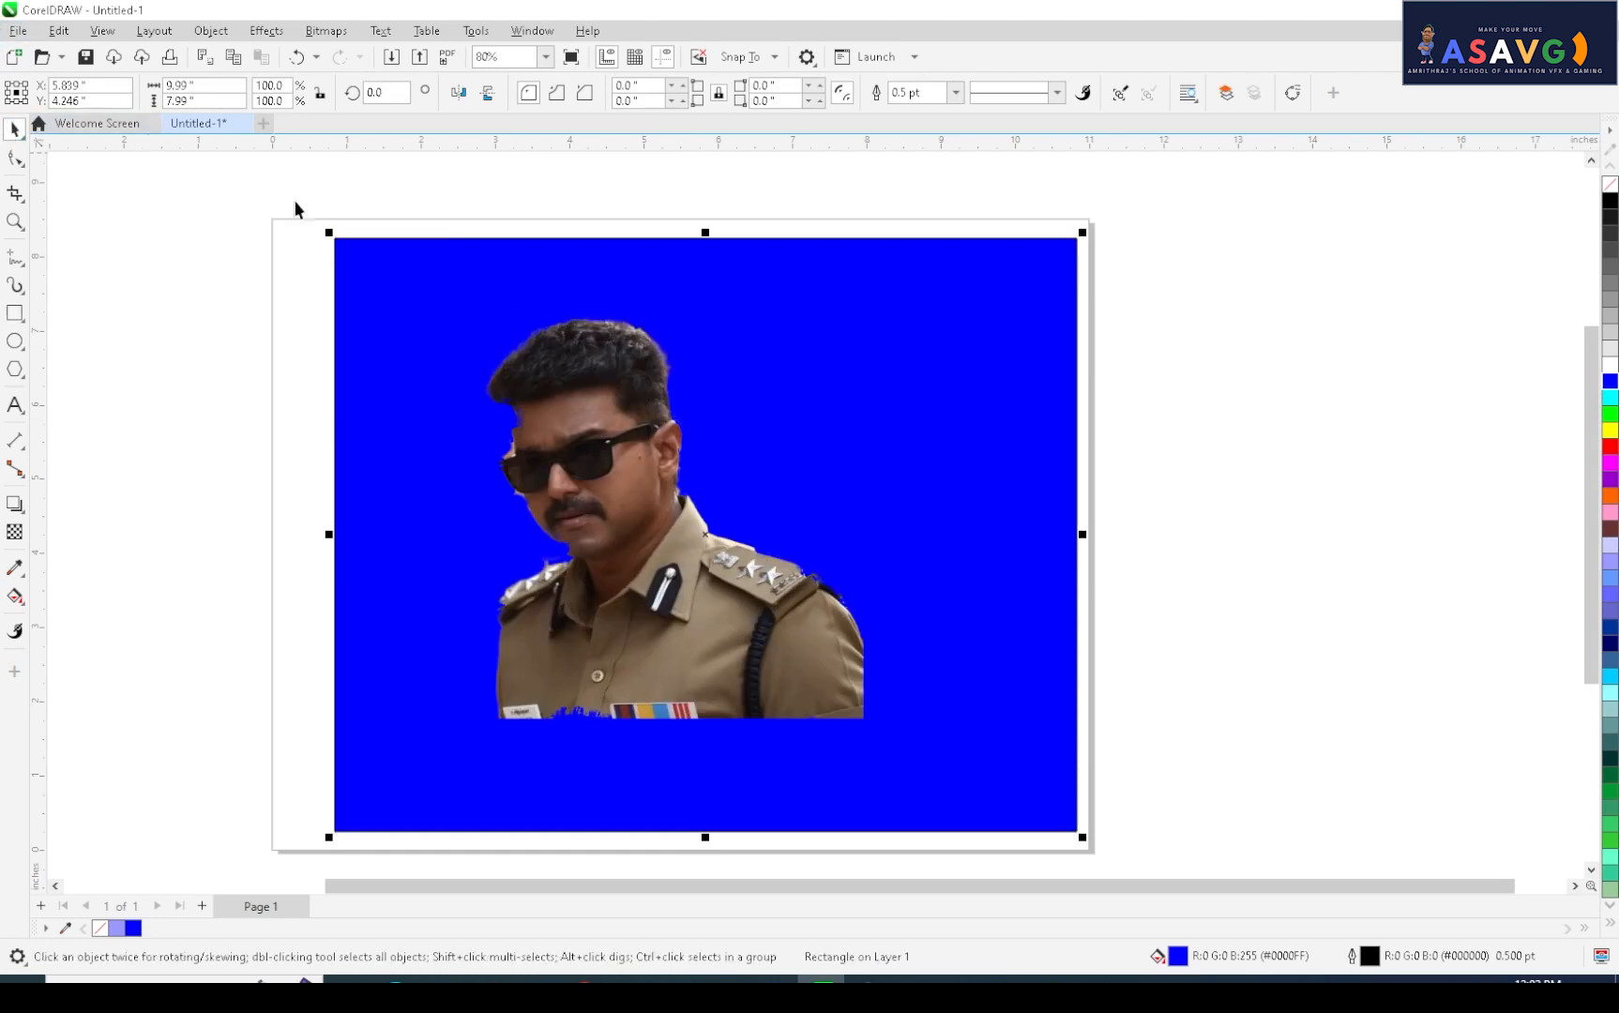
left_click(876, 397)
key("Delete")
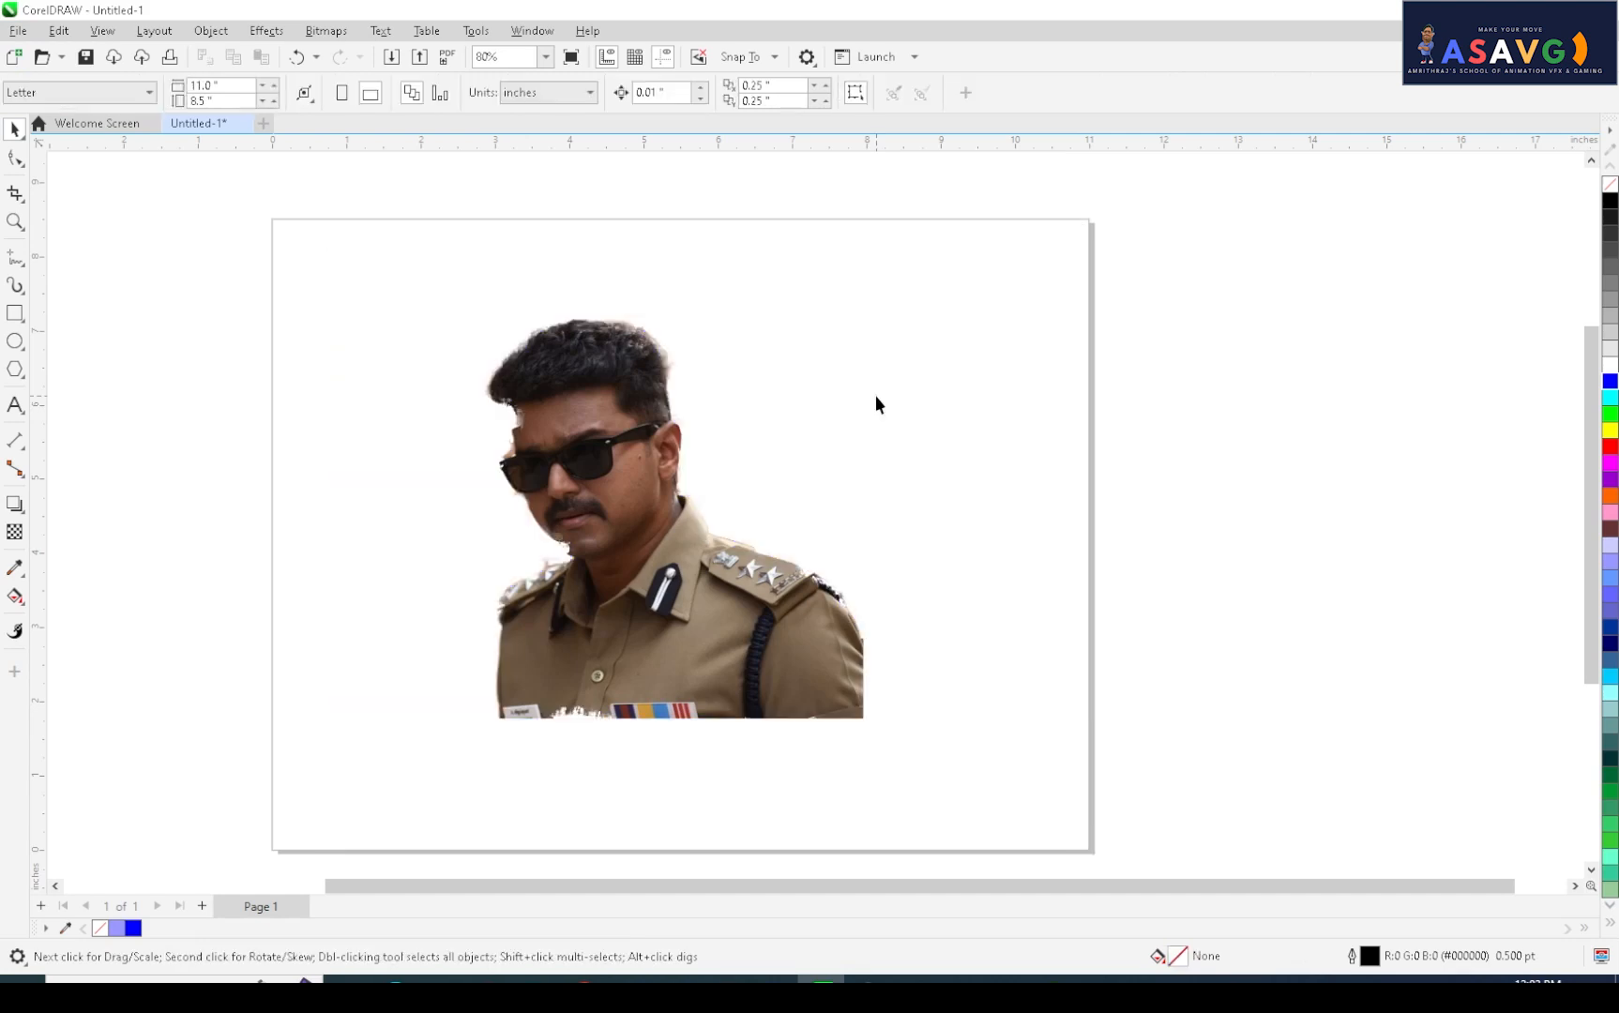
- Move the cutout slightly right on the page and add the letter "G" as artistic text beside it
left_click_drag(638, 552, 728, 541)
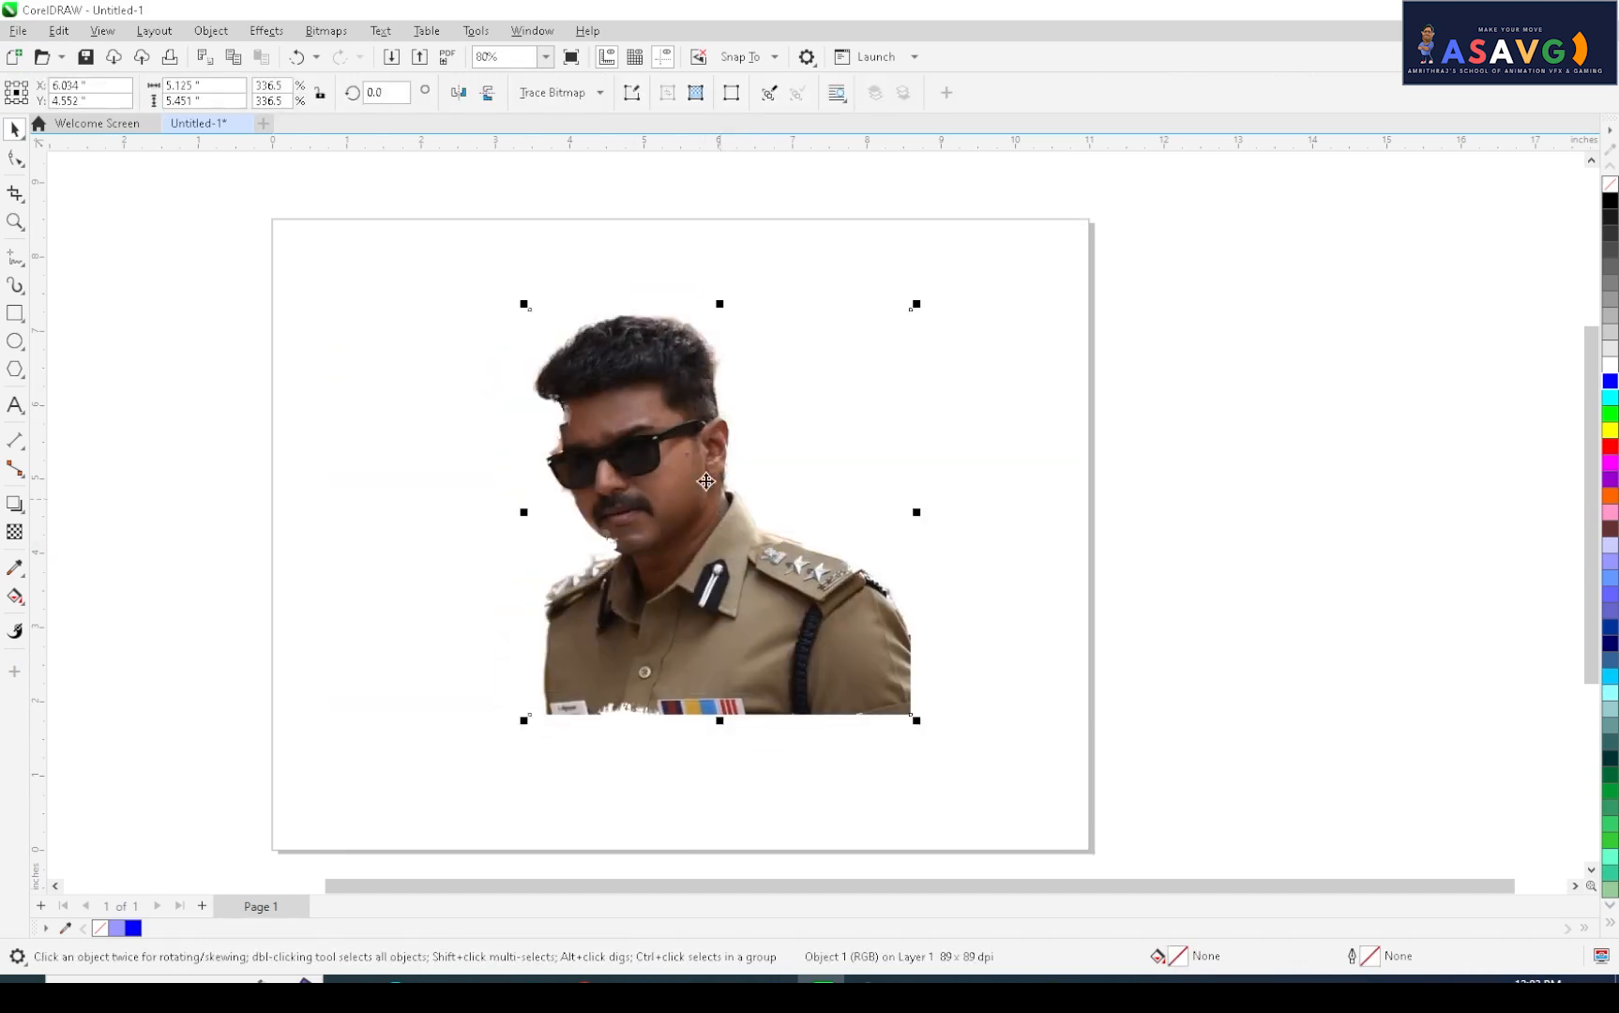
left_click(15, 405)
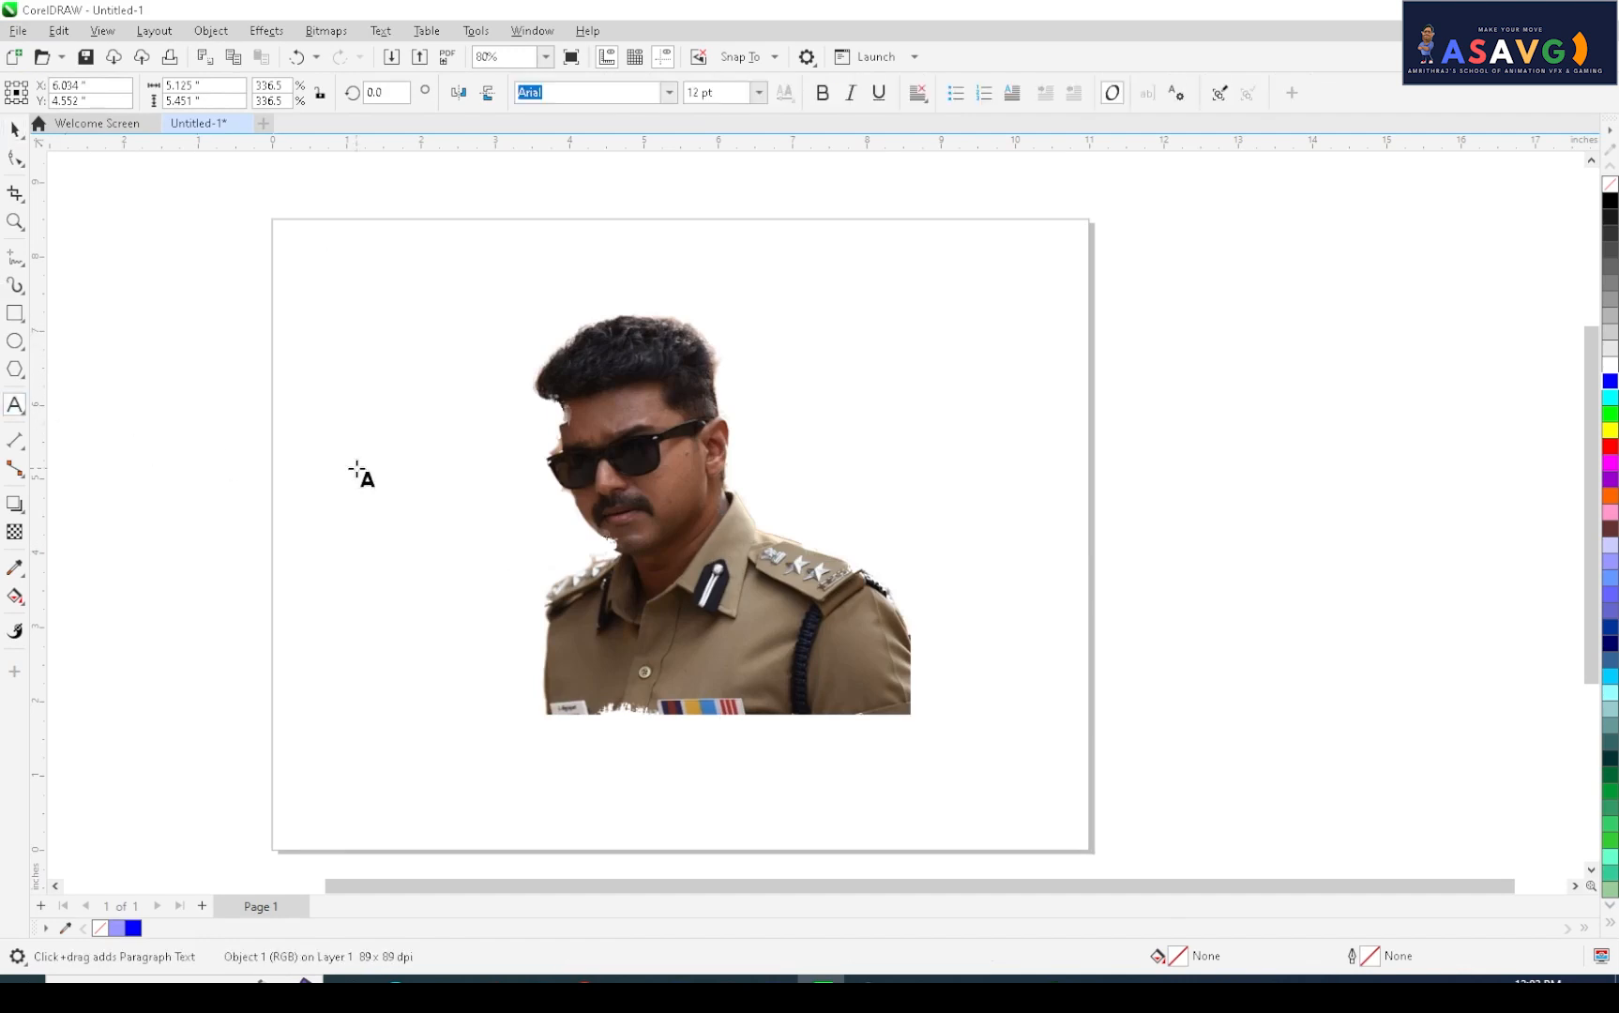
left_click(434, 498)
type("G")
key("ctrl+space")
- Enlarge the letter G to about 397 pt, fill it light blue (#6699FF), and position it over the man's face
left_click_drag(459, 514, 562, 631)
left_click_drag(518, 519, 689, 497)
left_click(1610, 577)
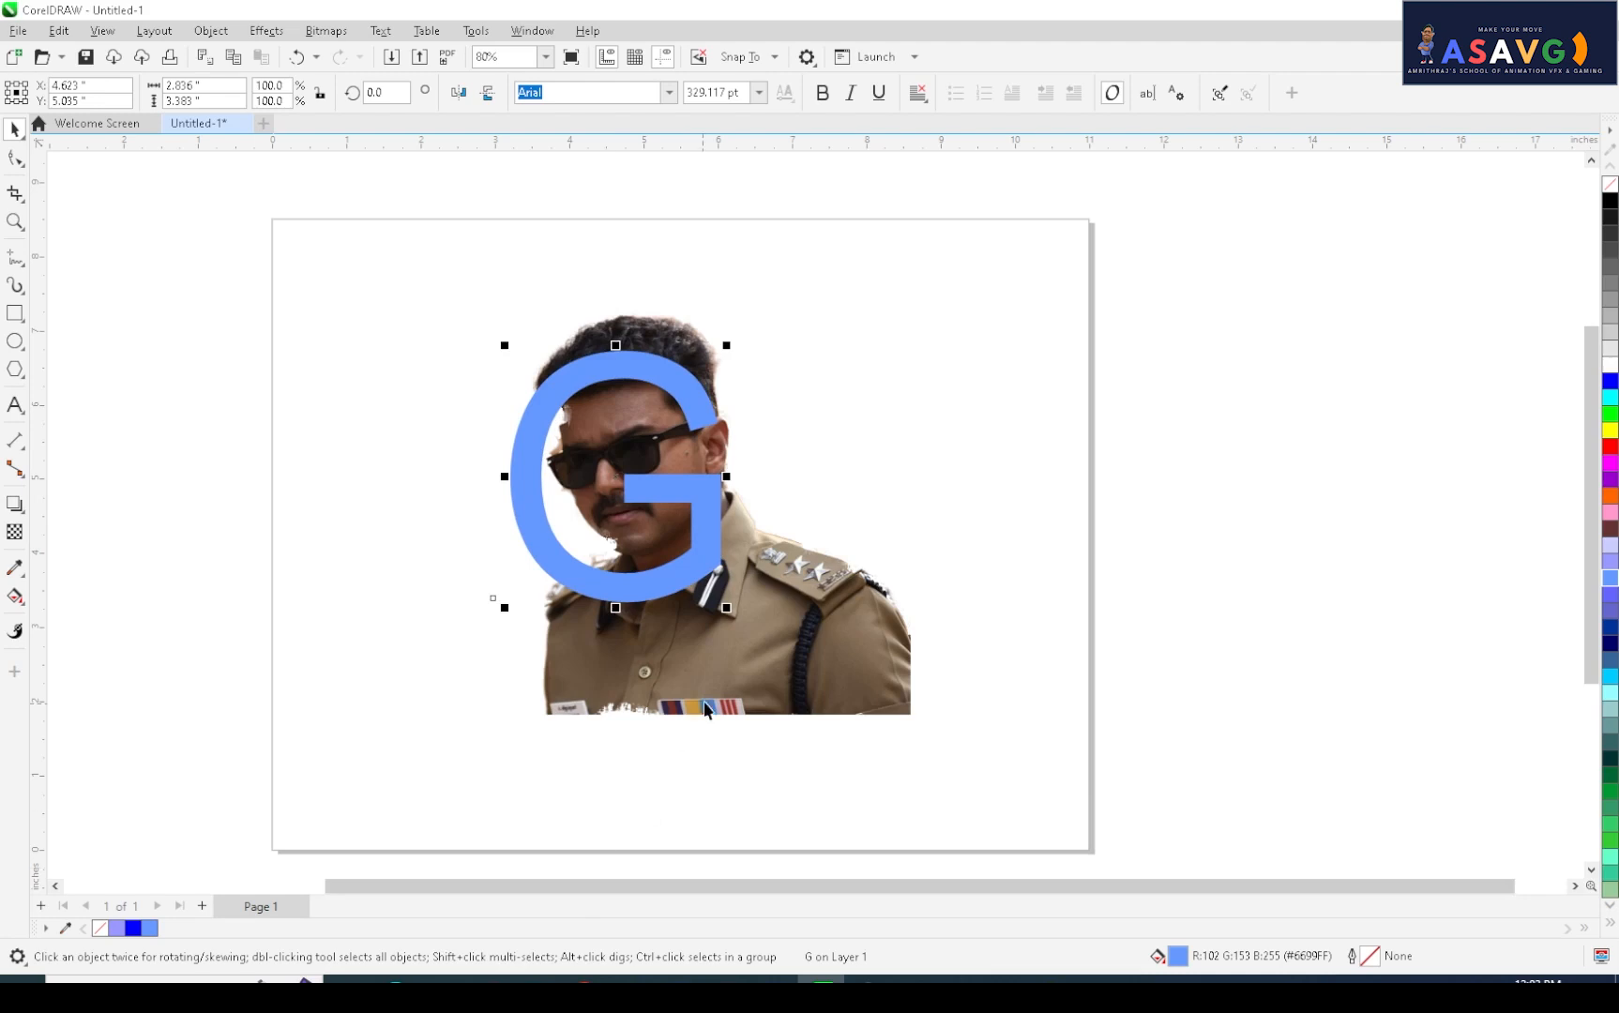
mouse_move(690, 575)
left_mouse_down()
mouse_move(698, 602)
mouse_move(681, 592)
mouse_move(740, 674)
mouse_move(679, 607)
left_mouse_up()
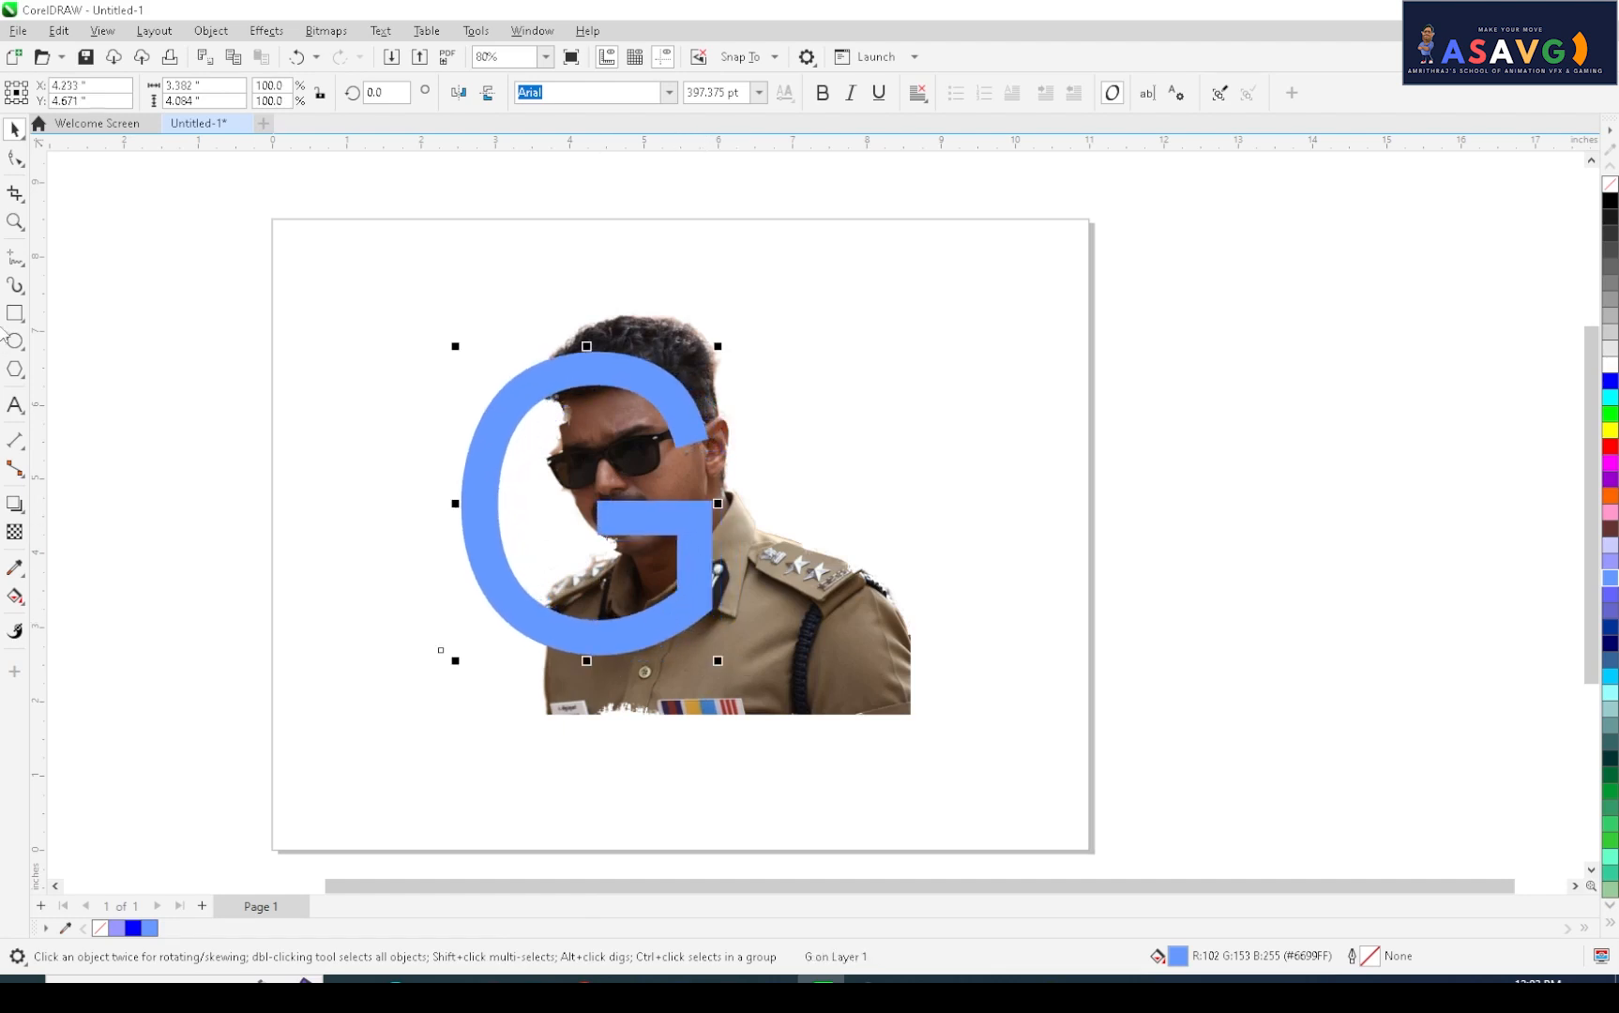
- Draw a freehand loop about 5.1 by 5.8 inches running through the G's left curve and around its outer left side
left_click(20, 265)
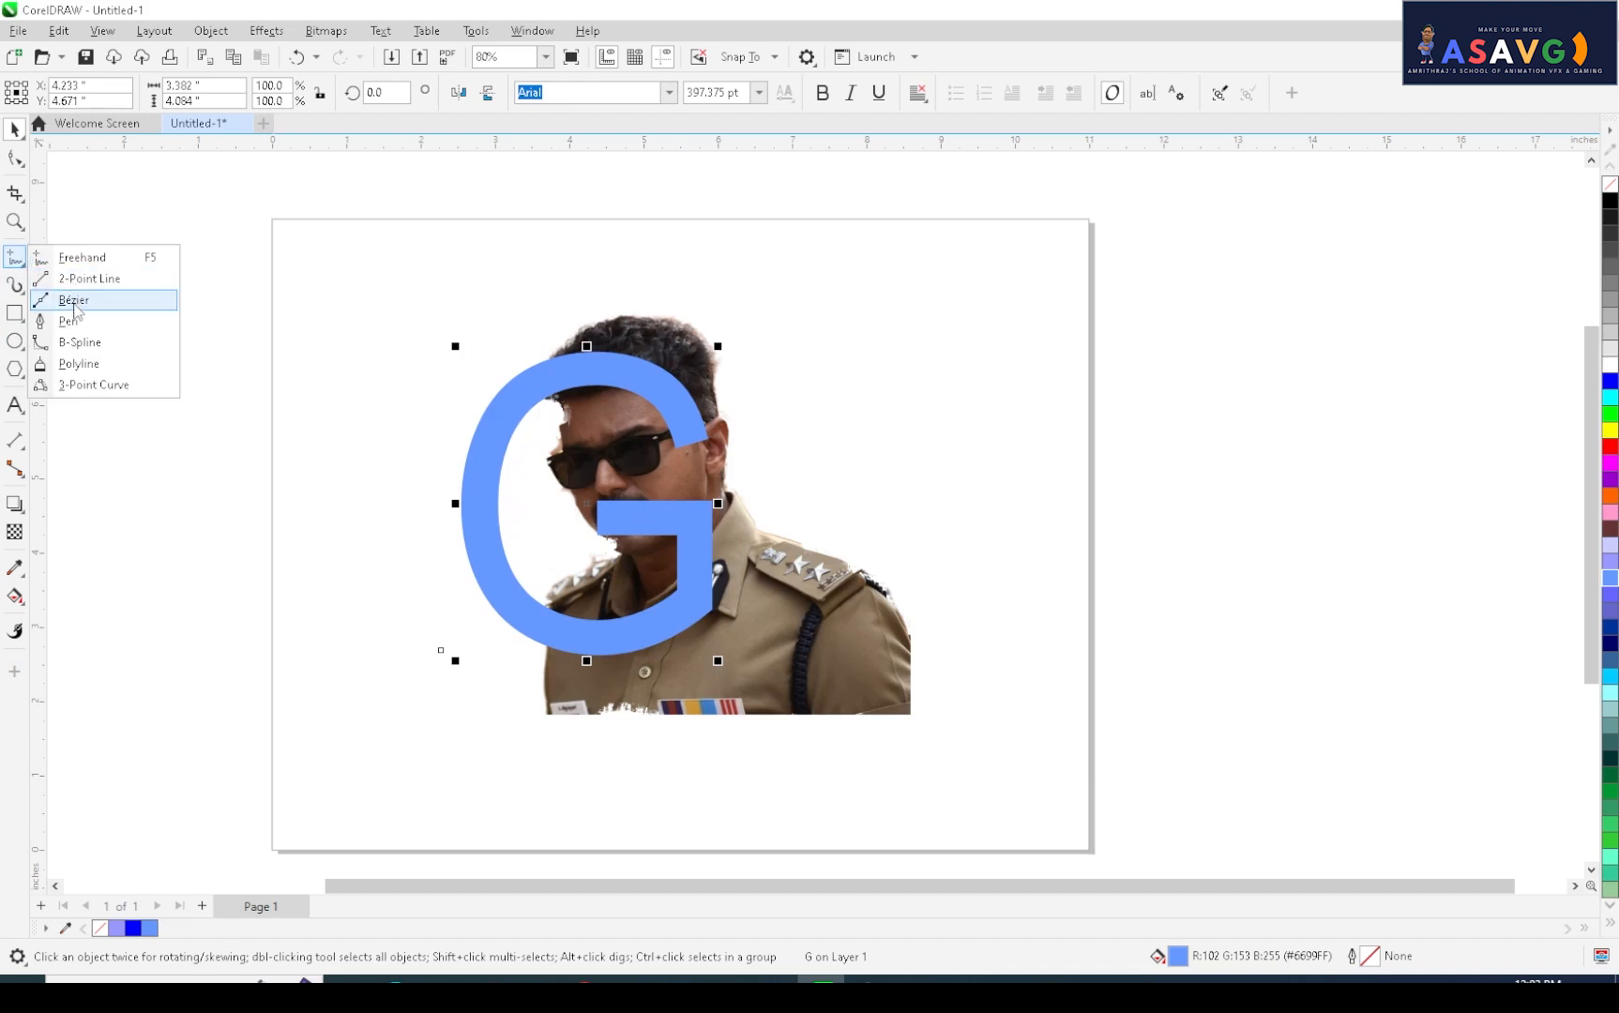
left_click(80, 258)
mouse_move(642, 380)
left_mouse_down()
mouse_move(530, 380)
mouse_move(503, 412)
mouse_move(477, 522)
mouse_move(500, 589)
mouse_move(563, 636)
mouse_move(653, 627)
mouse_move(696, 547)
mouse_move(676, 691)
mouse_move(598, 731)
mouse_move(476, 713)
mouse_move(403, 610)
mouse_move(377, 475)
mouse_move(400, 393)
mouse_move(460, 335)
mouse_move(535, 325)
mouse_move(640, 378)
left_mouse_up()
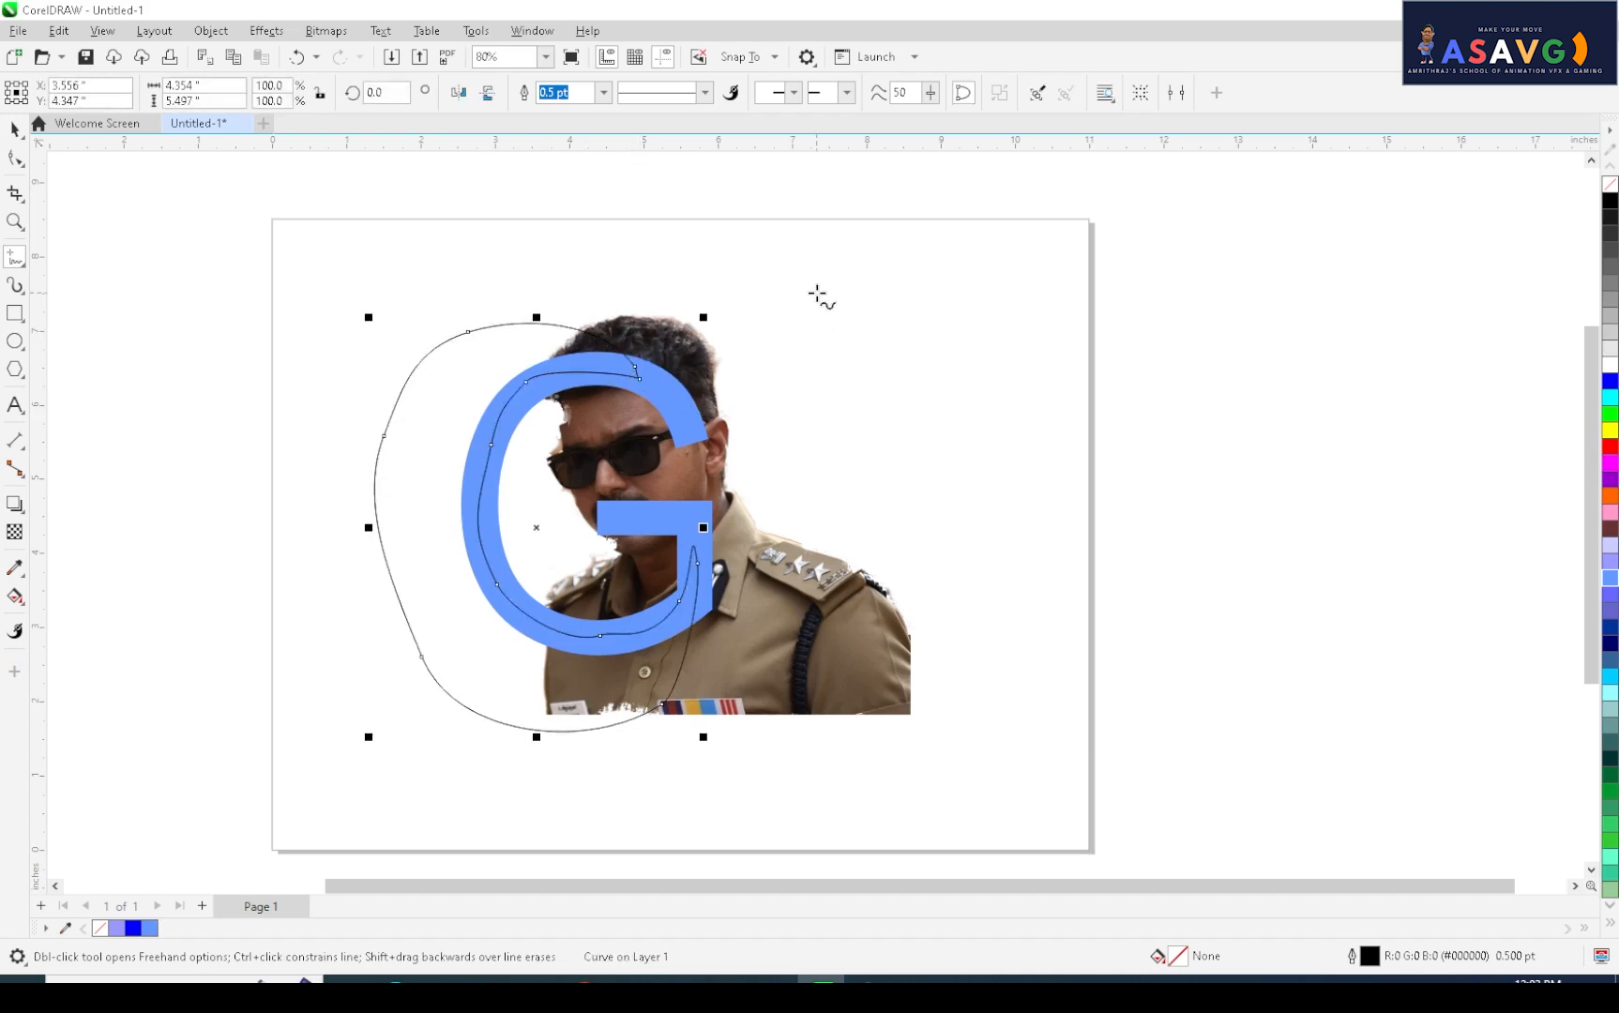
key("ctrl+z")
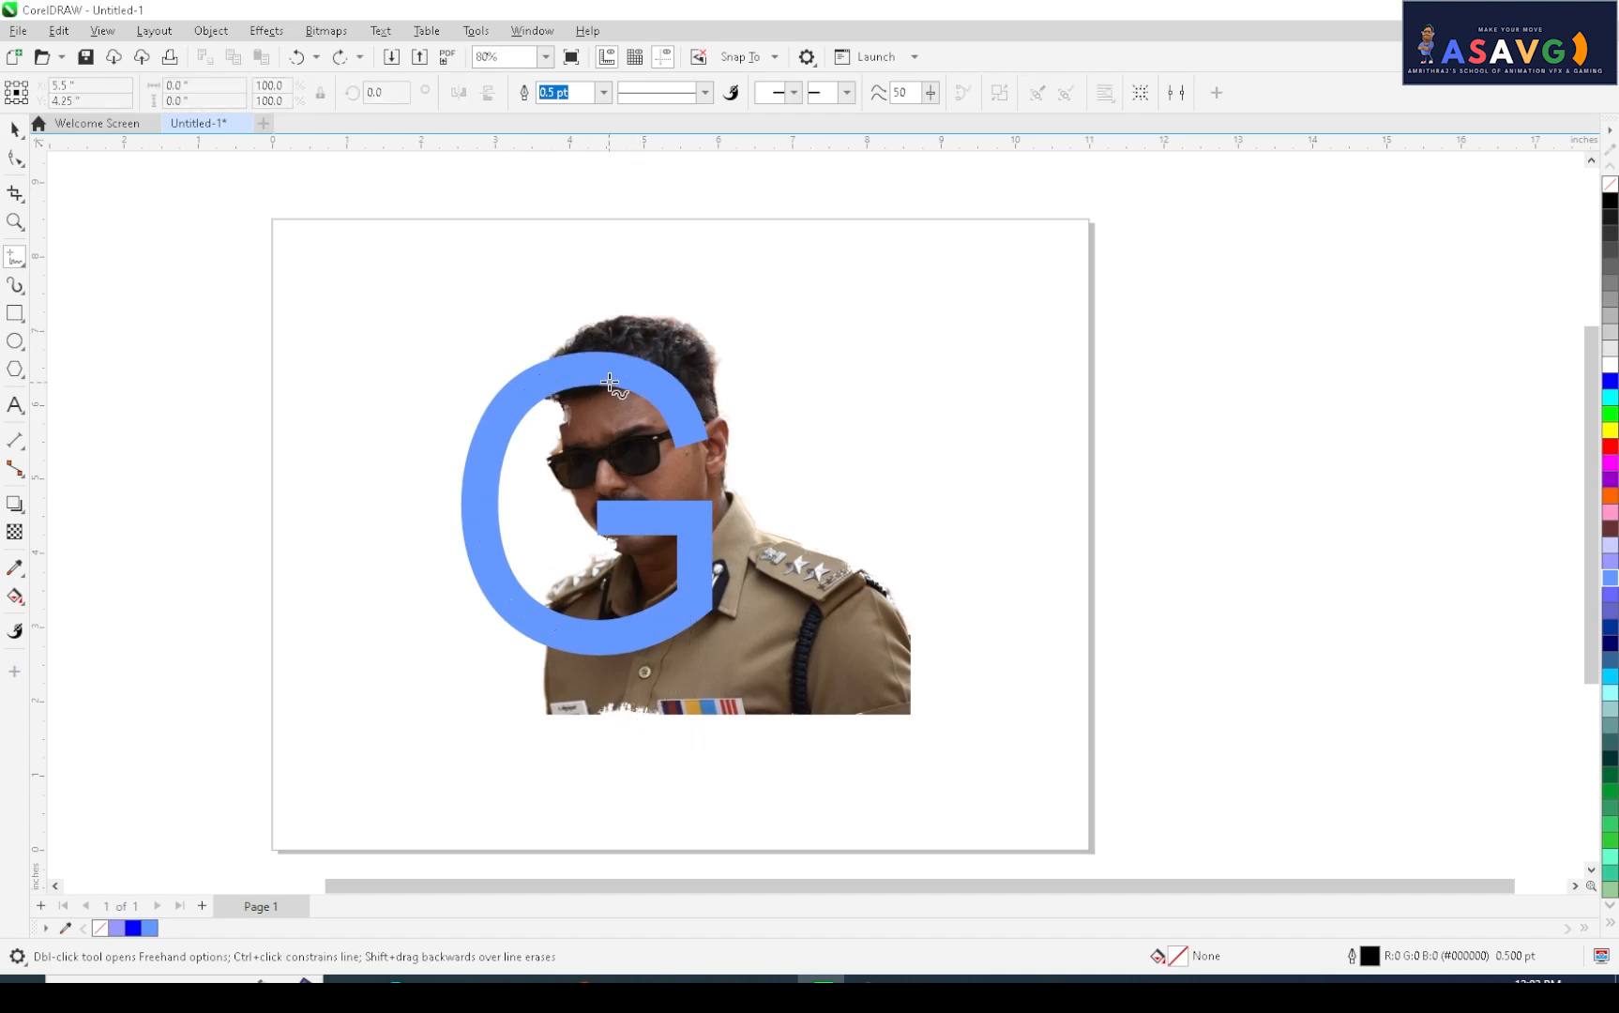
mouse_move(619, 368)
left_mouse_down()
mouse_move(542, 377)
mouse_move(499, 428)
mouse_move(489, 570)
mouse_move(564, 638)
mouse_move(640, 636)
mouse_move(702, 585)
mouse_move(705, 617)
mouse_move(423, 735)
mouse_move(324, 584)
mouse_move(379, 421)
mouse_move(453, 347)
mouse_move(524, 323)
mouse_move(589, 331)
mouse_move(614, 364)
left_mouse_up()
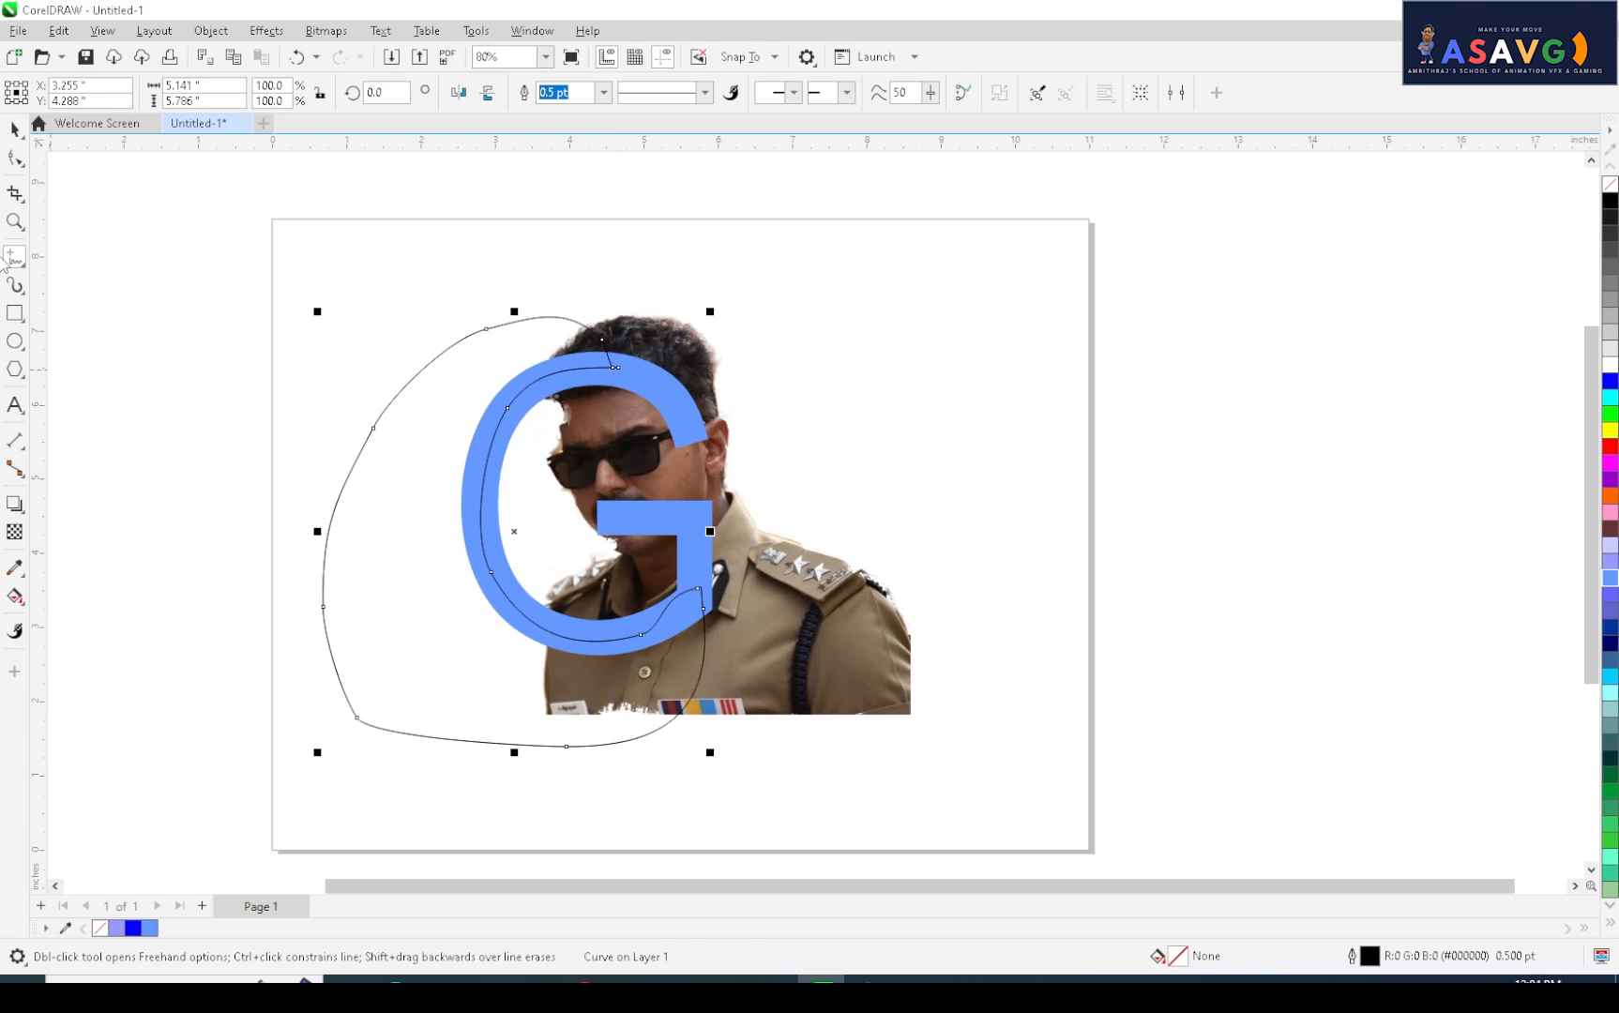
- Select the letter G and the freehand loop, and try to trim the loop with the G's shape
left_click(14, 129)
left_click(688, 416)
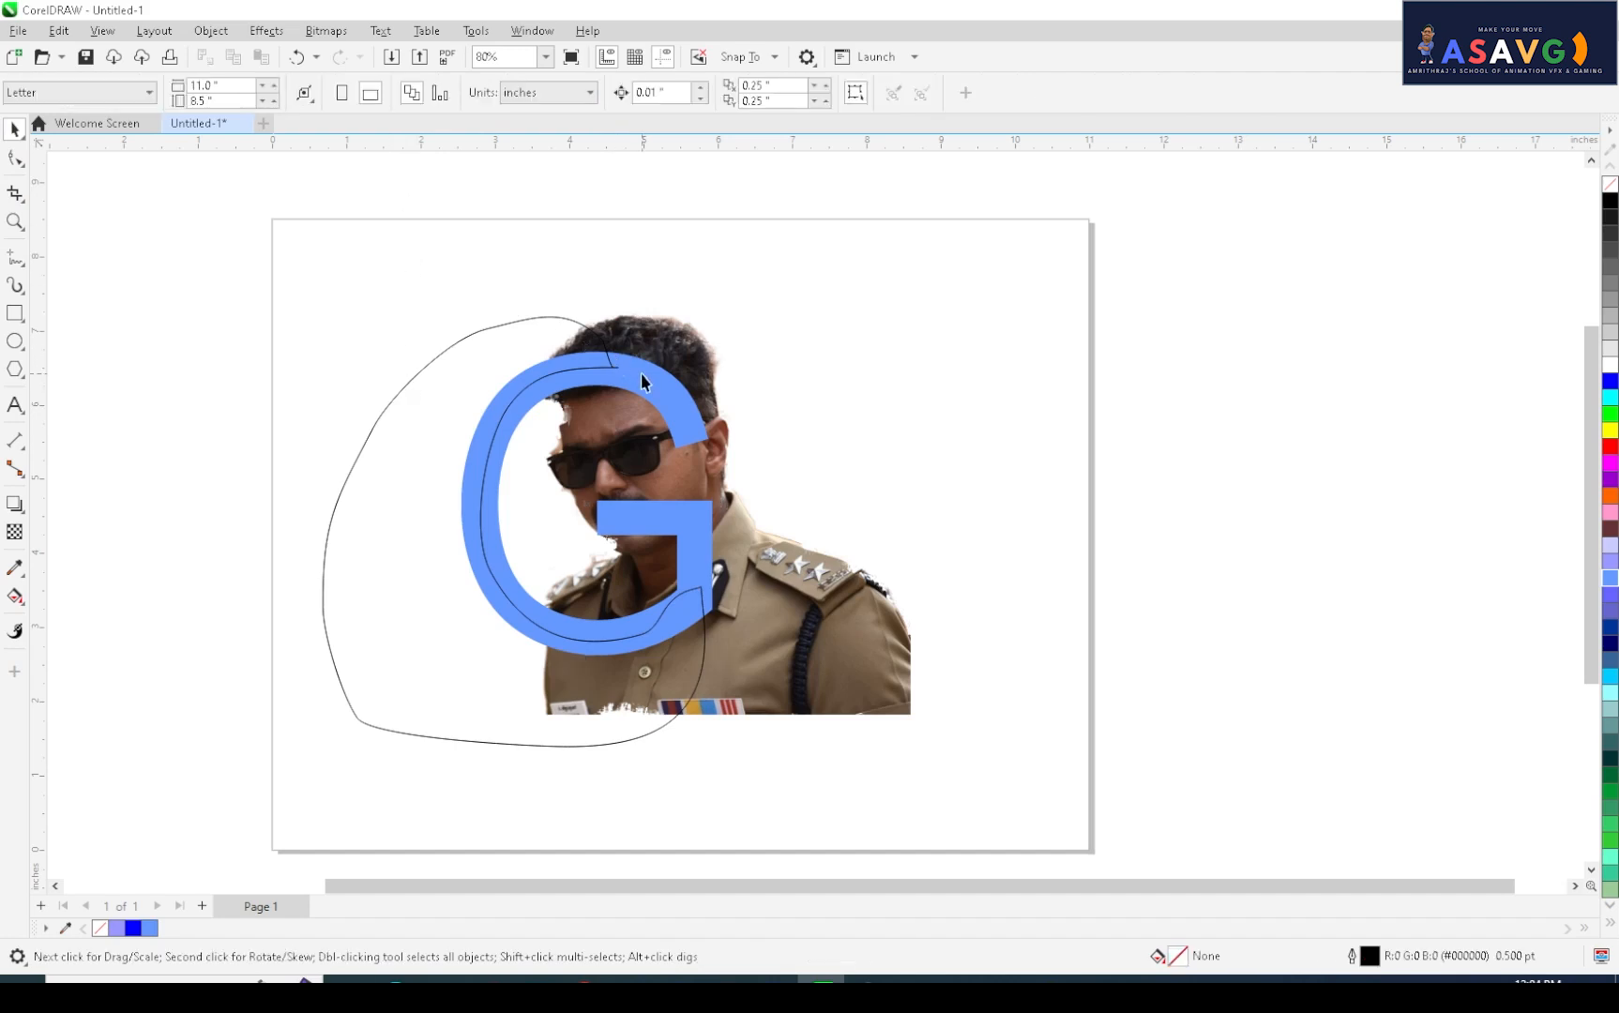
scroll(547, 310, "up", 1)
scroll(549, 314, "up", 1)
left_click(558, 323, "shift")
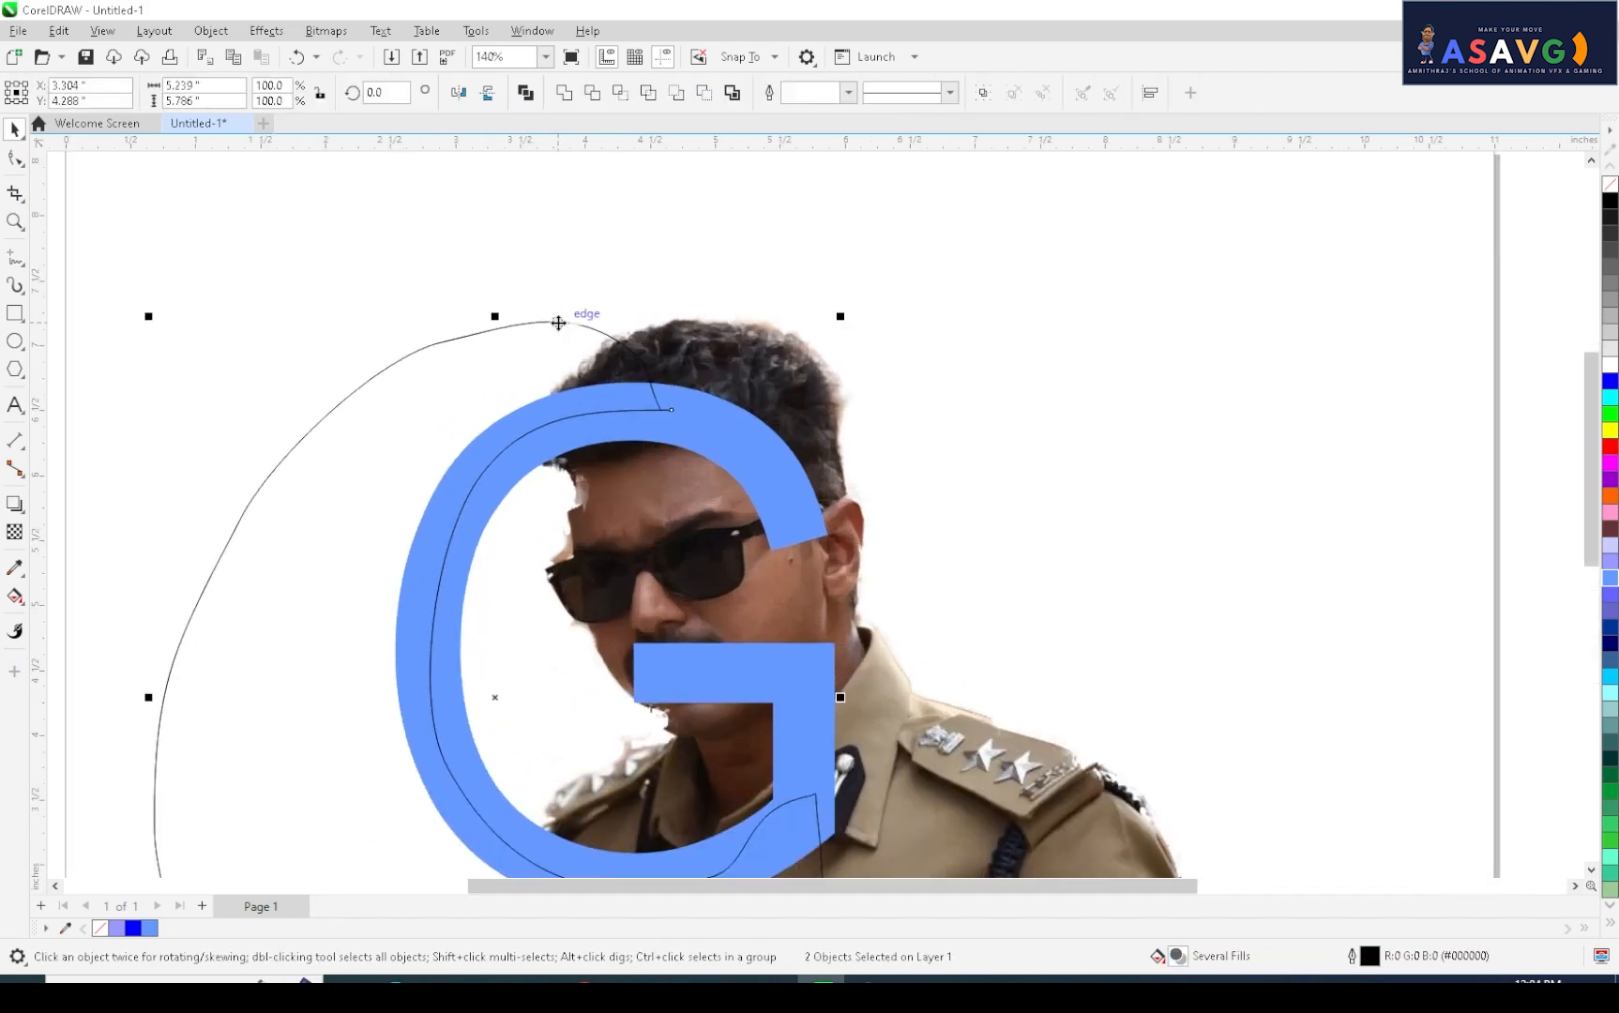
scroll(642, 251, "down", 2)
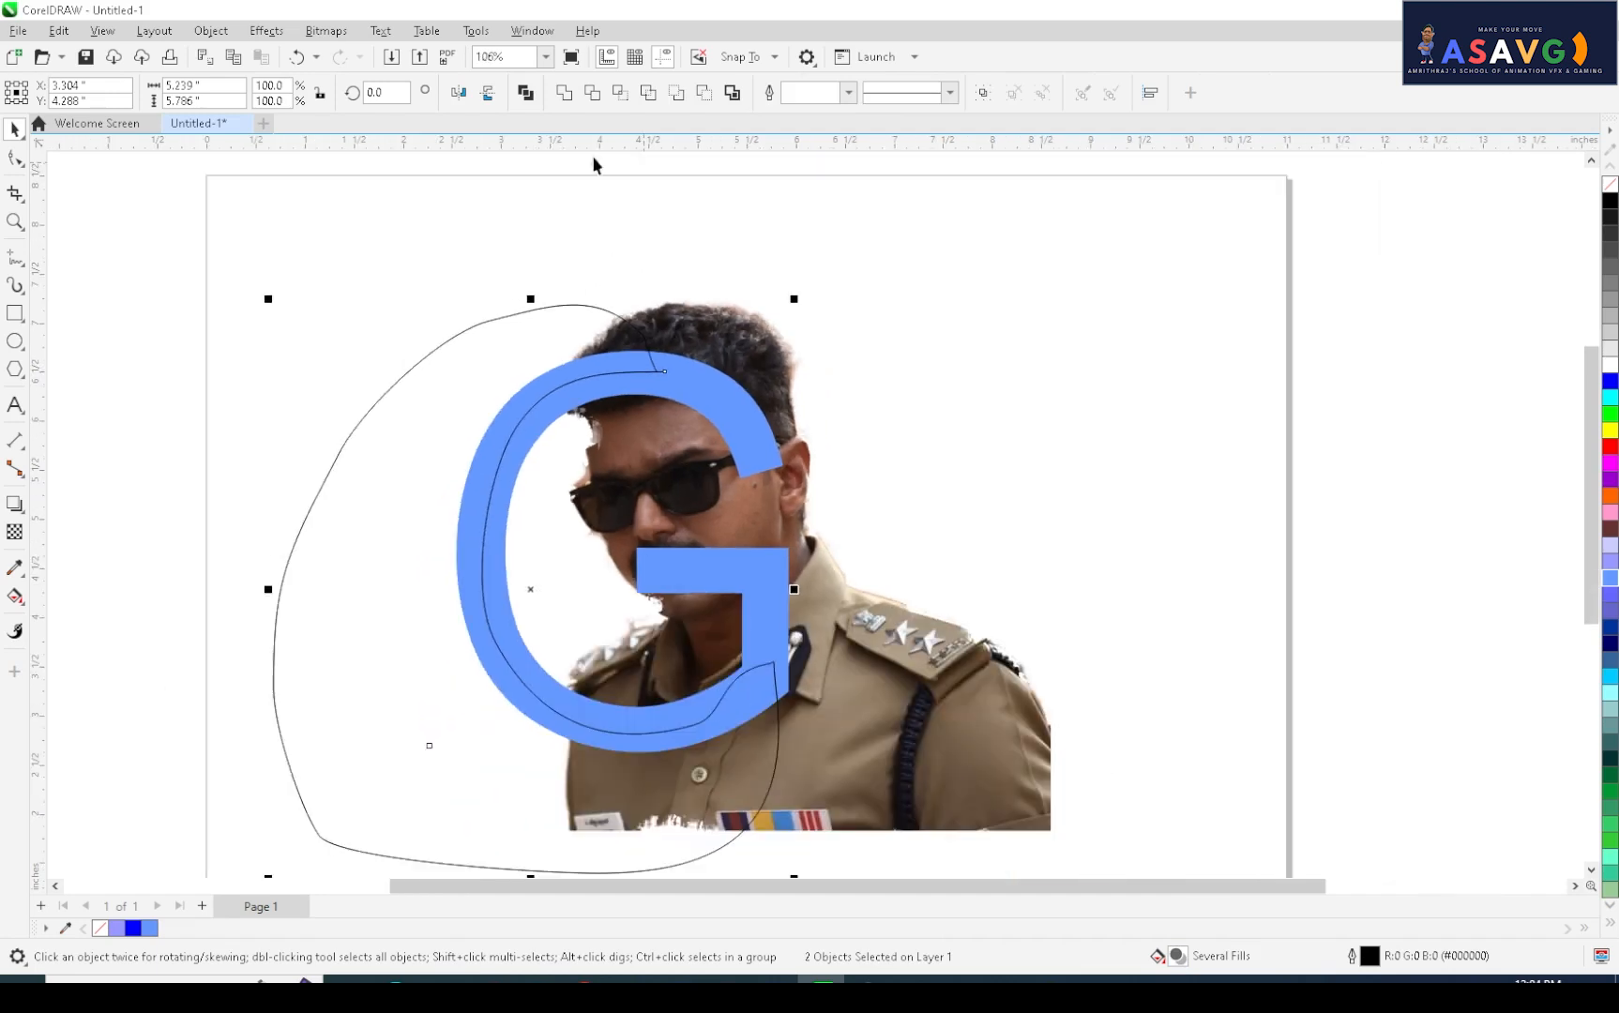
left_click(591, 94)
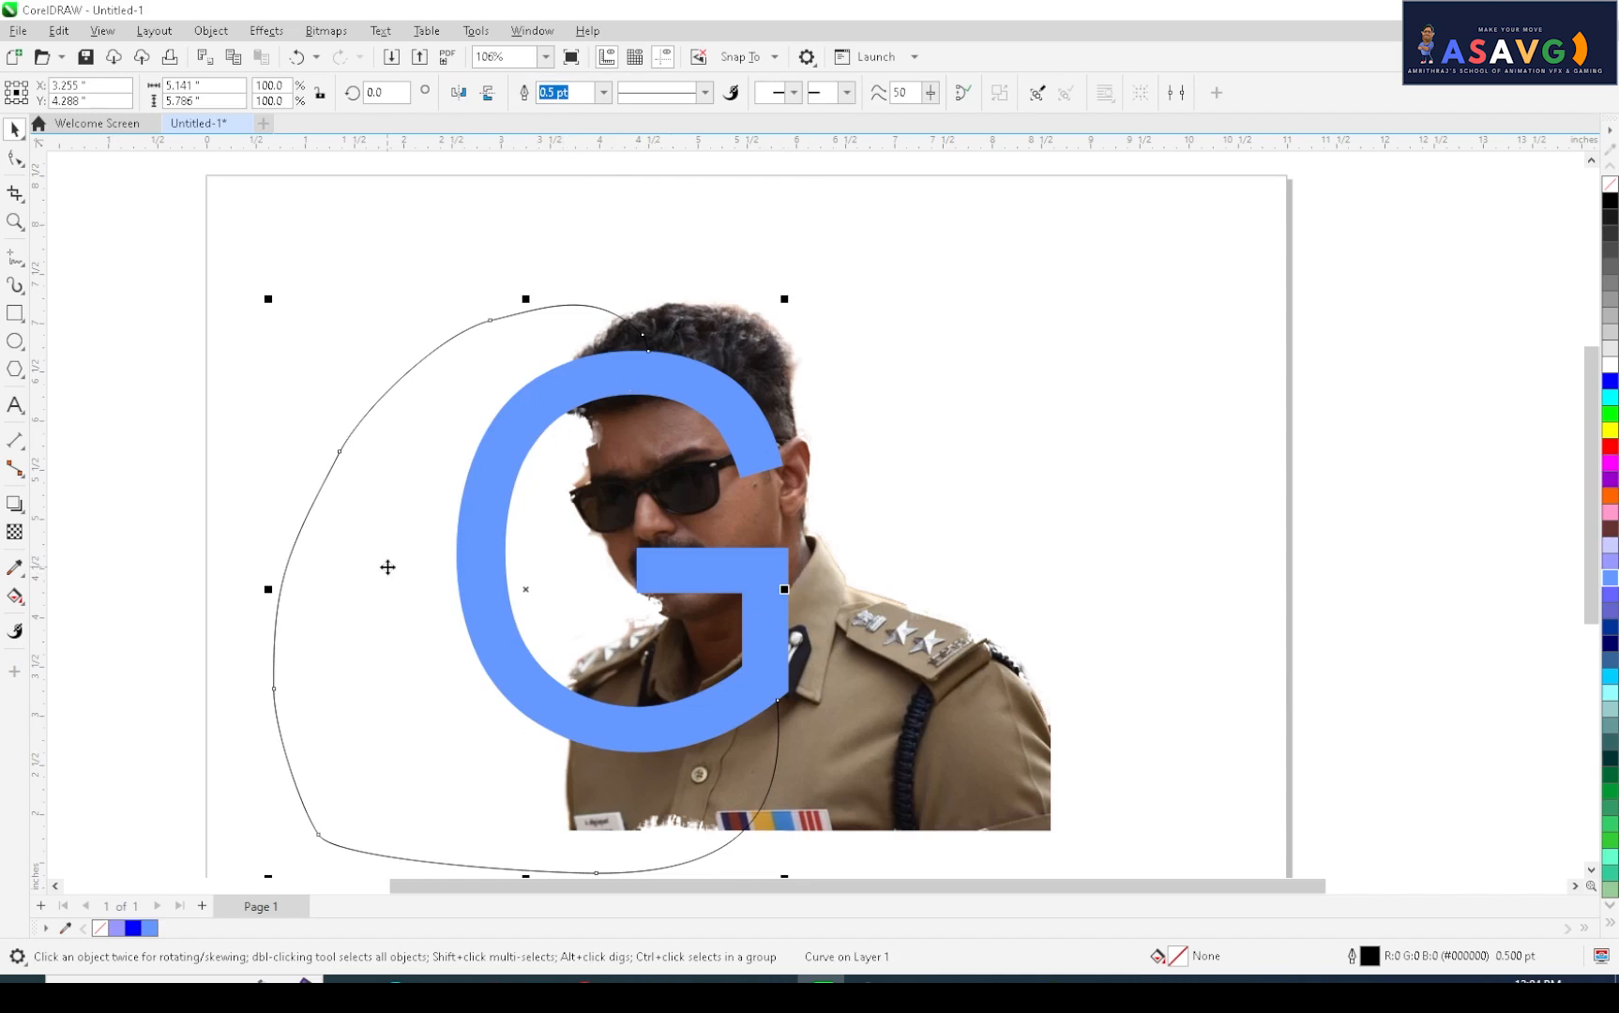
- Undo the trim and remove the freehand loop, keeping the letter G over the man's photo
left_click_drag(678, 394, 755, 403)
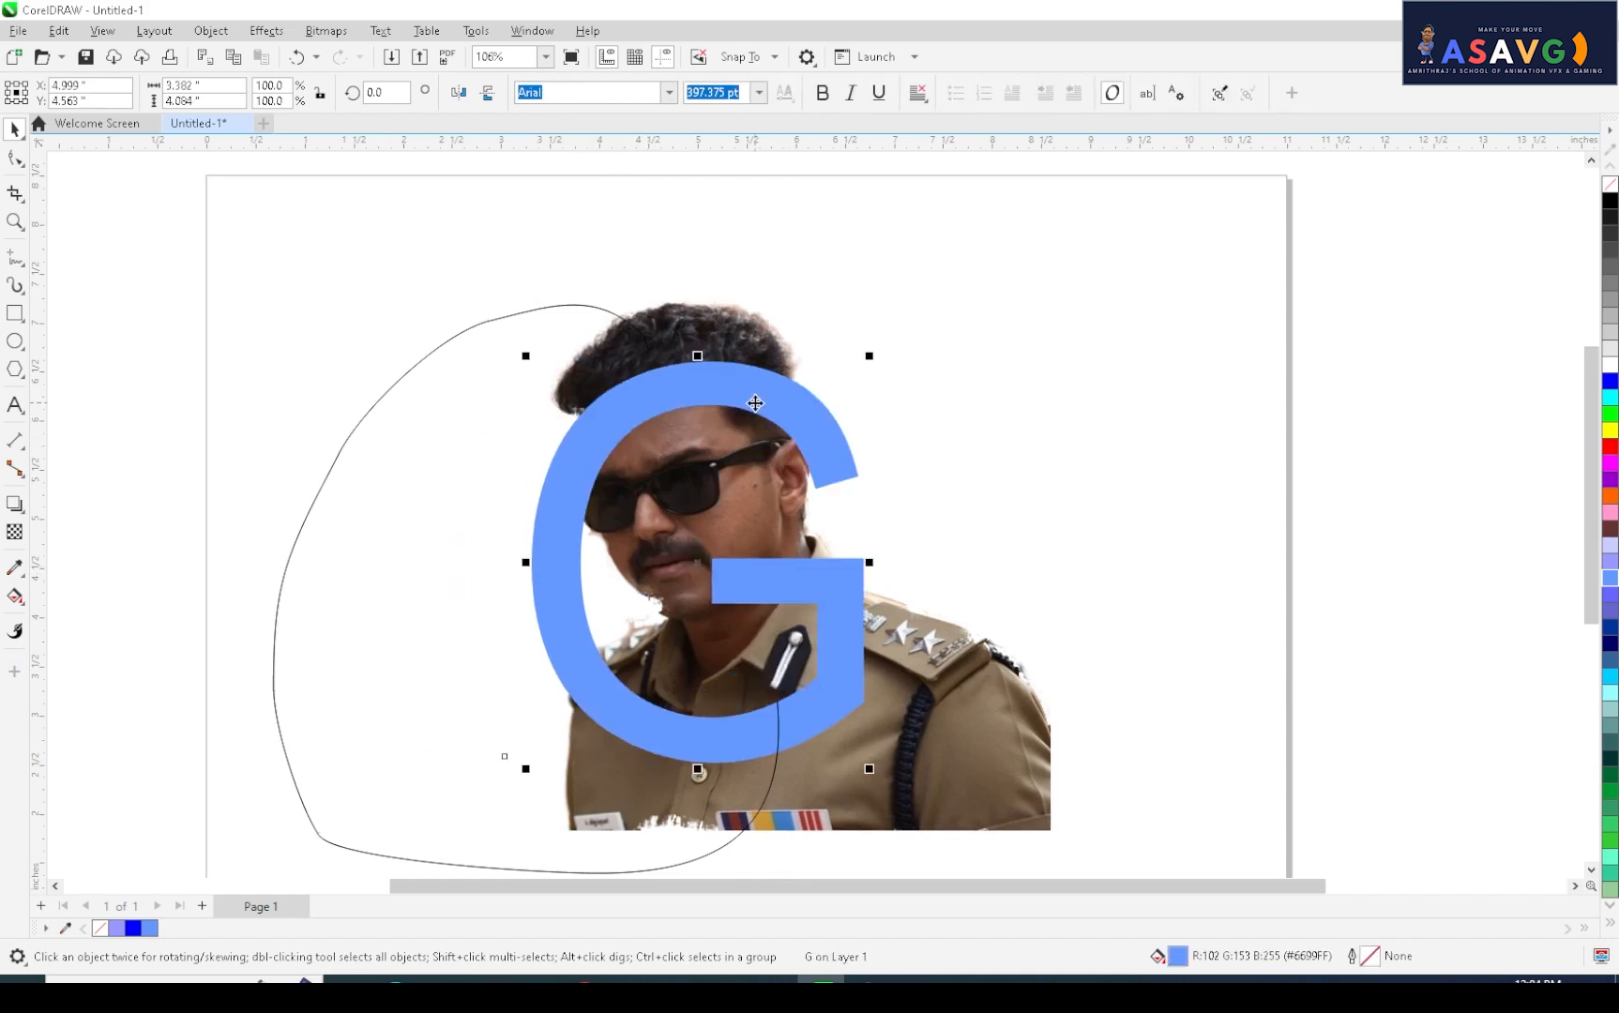
key("ctrl+z")
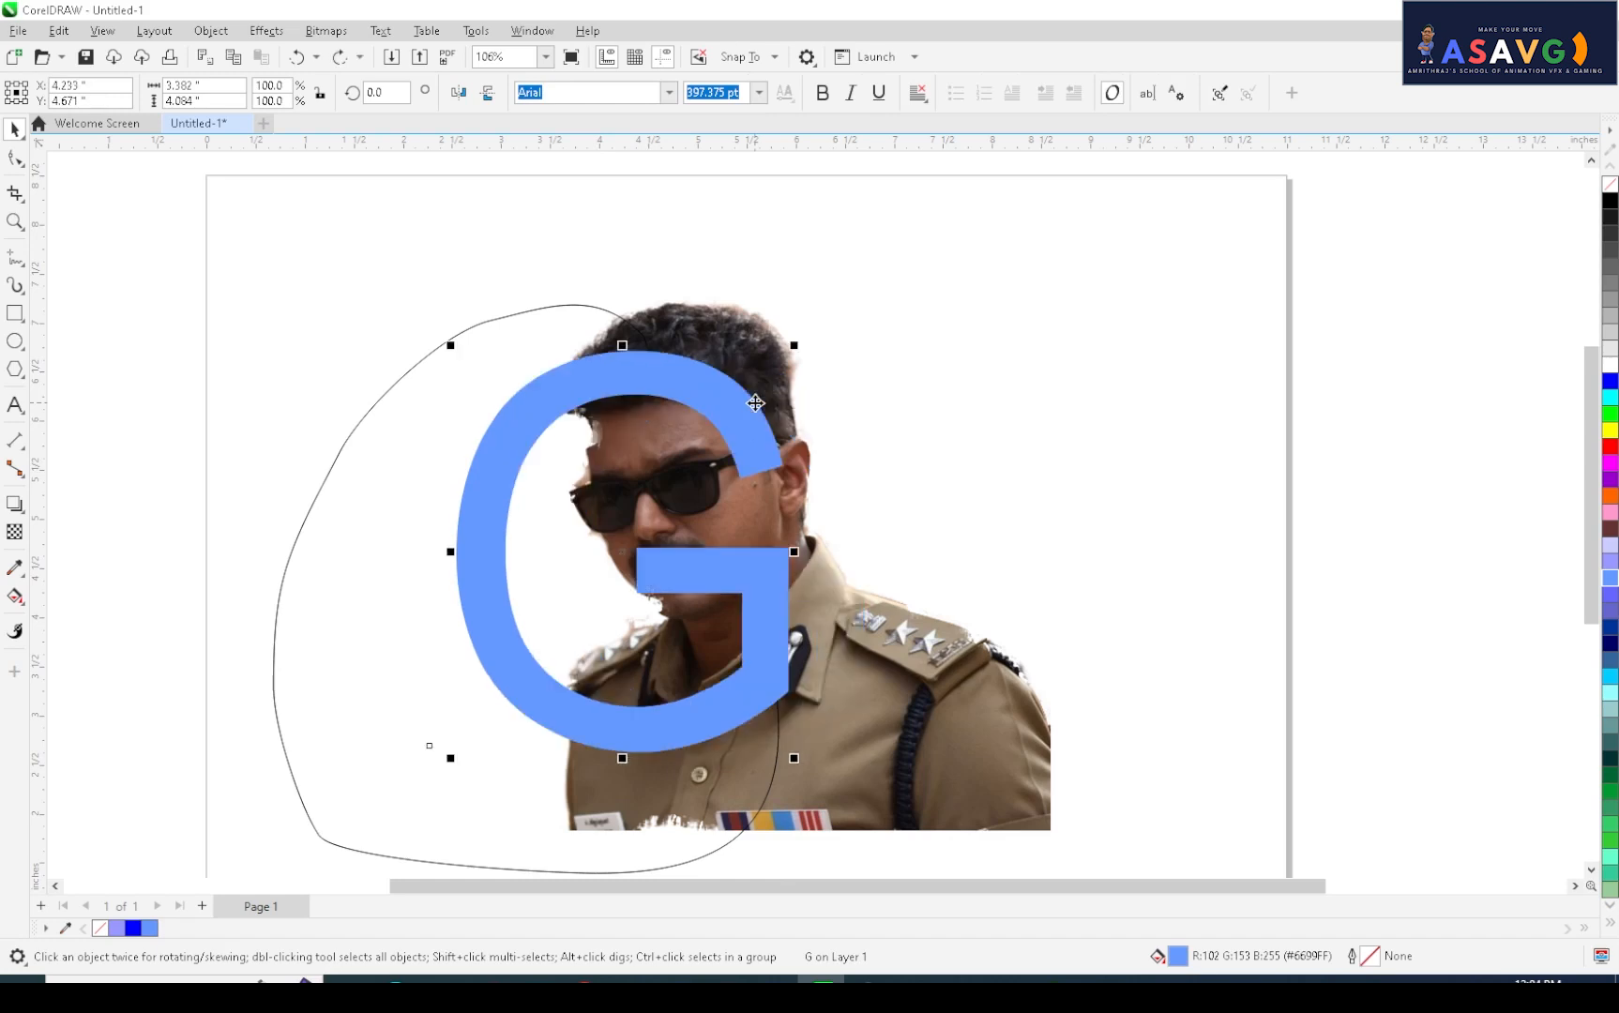
key("ctrl+z")
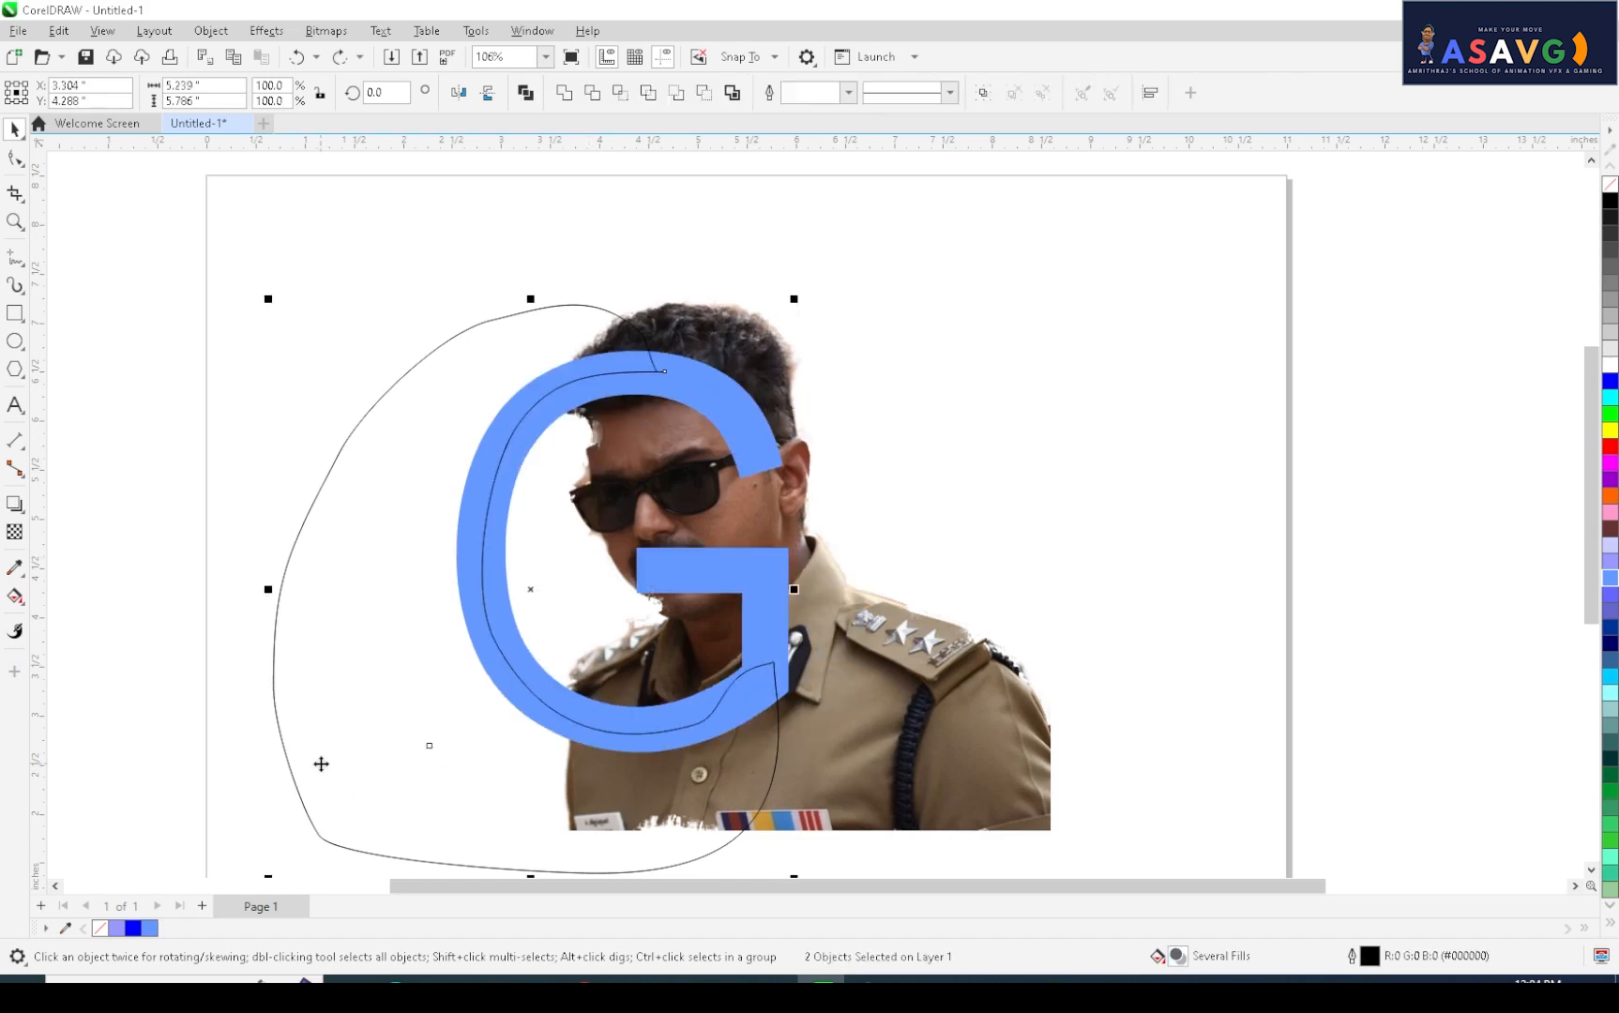
key("Delete")
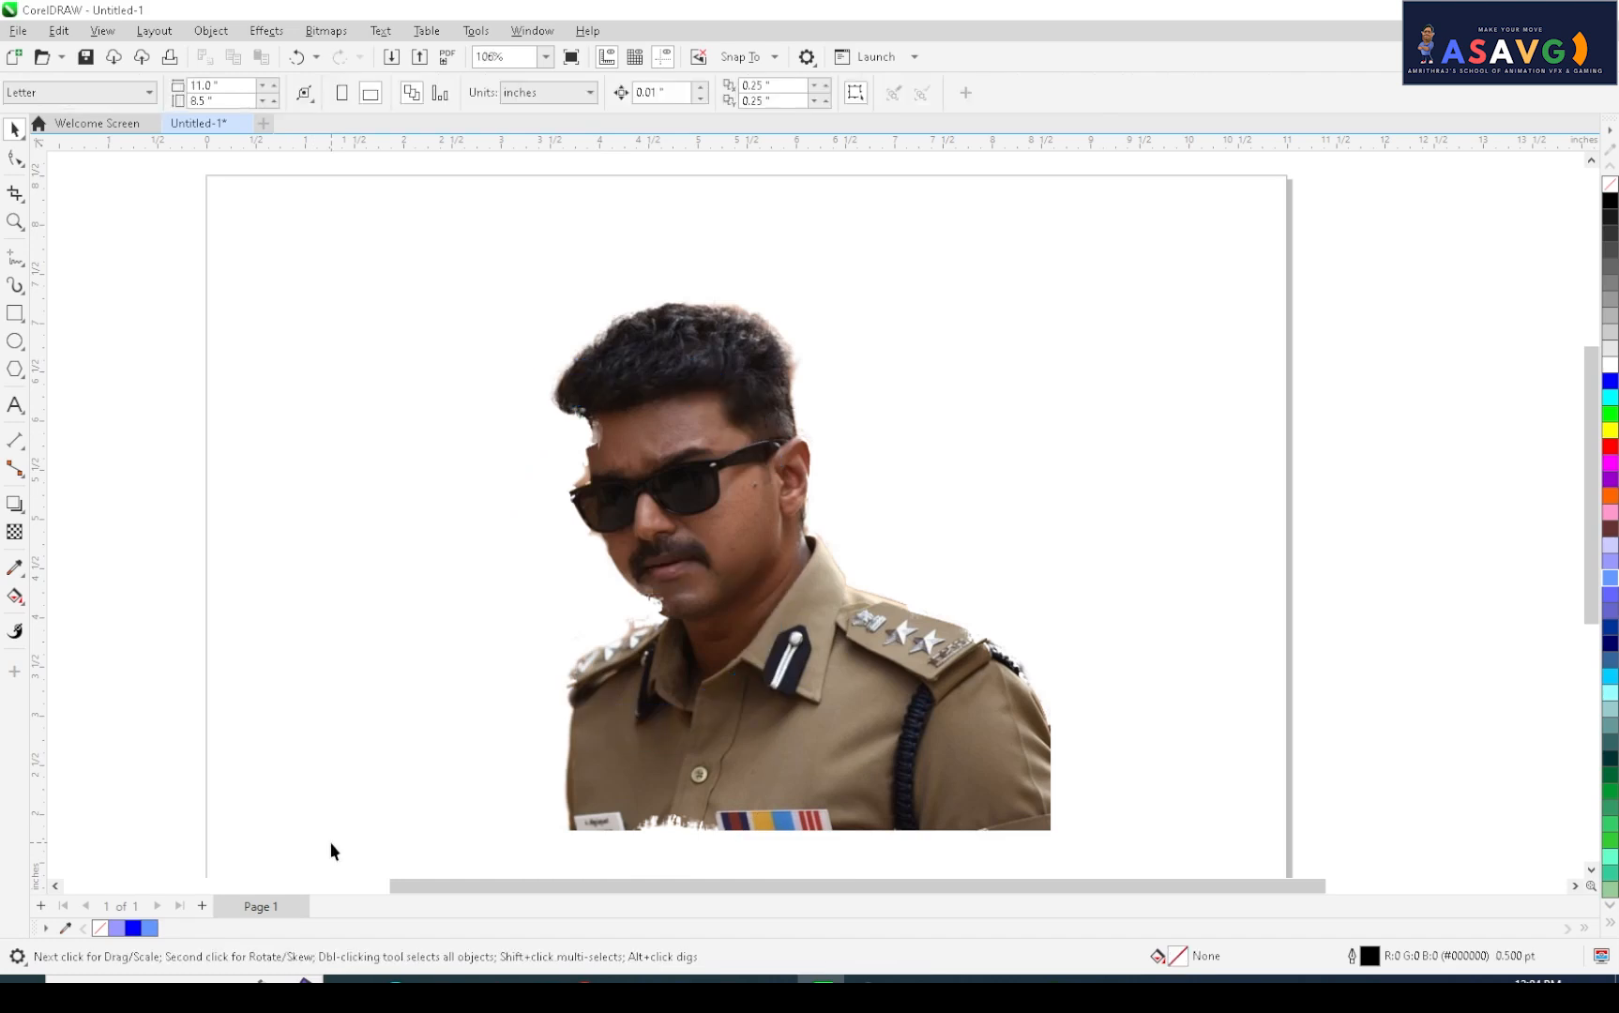
key("ctrl+z")
key("ctrl+z")
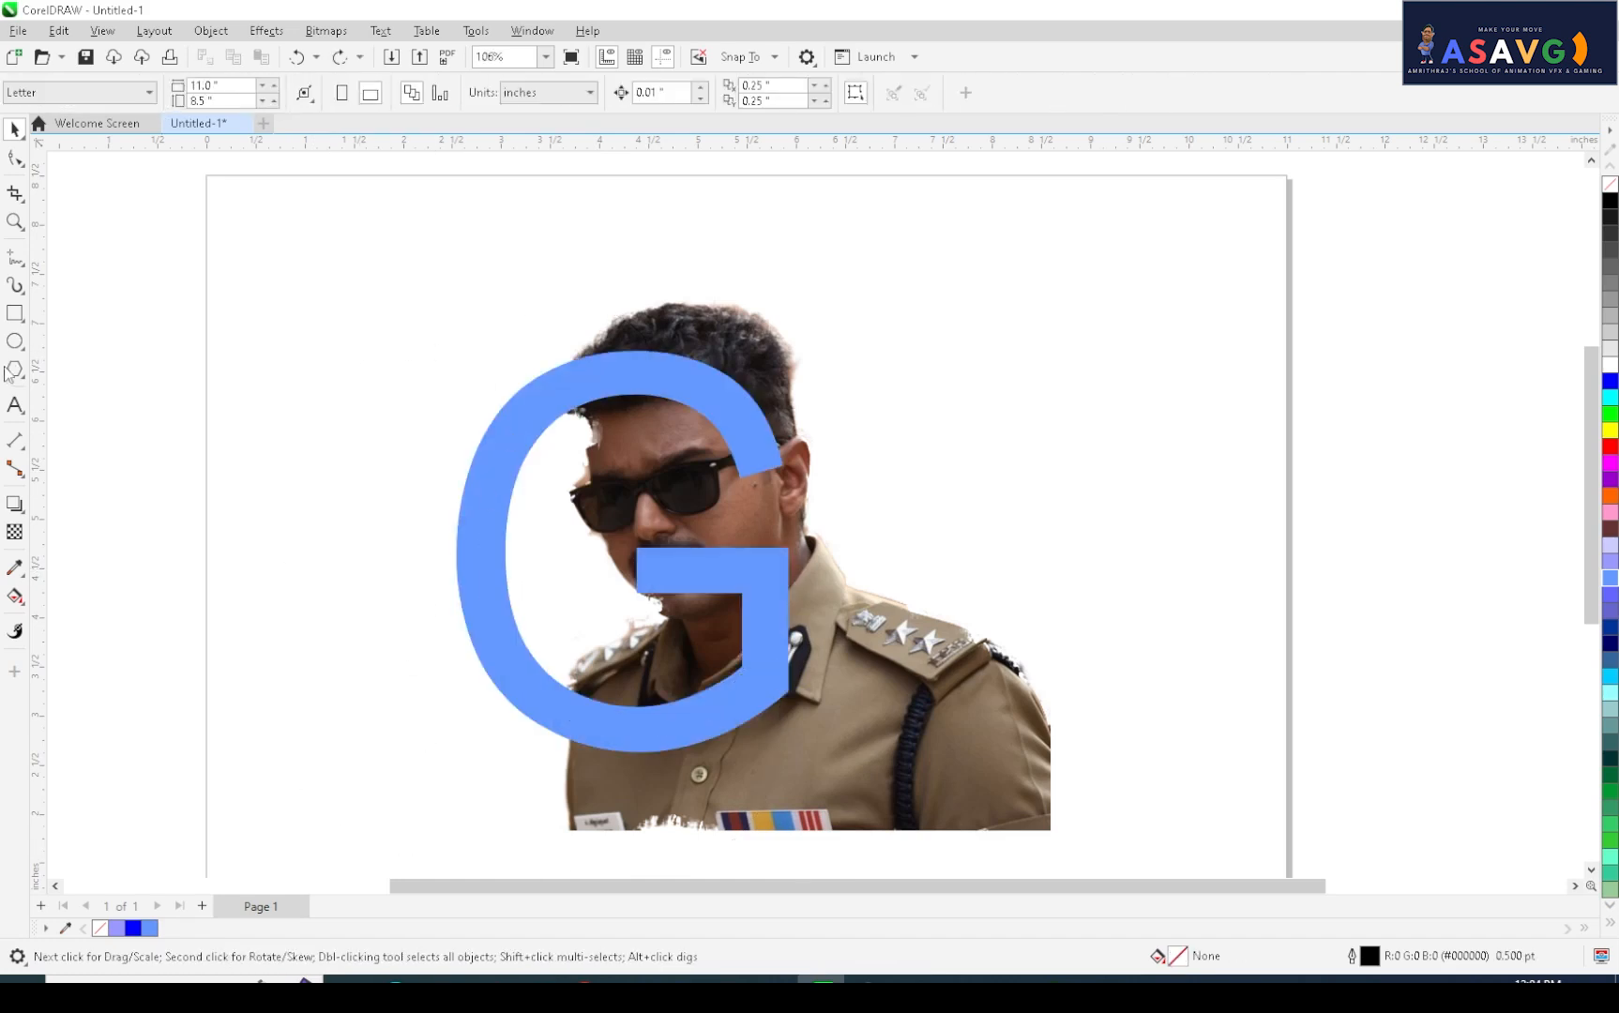
- Draw a freehand loop about 3.8 by 4.8 inches through the G's curve, stem and crossbar, closing around its outer left side
left_click(15, 257)
left_click(70, 254)
mouse_move(663, 375)
left_mouse_down()
mouse_move(553, 393)
mouse_move(507, 453)
mouse_move(485, 537)
mouse_move(497, 634)
mouse_move(584, 728)
mouse_move(674, 738)
mouse_move(735, 705)
mouse_move(761, 615)
mouse_move(744, 580)
mouse_move(658, 567)
mouse_move(766, 564)
mouse_move(763, 730)
mouse_move(713, 767)
mouse_move(643, 785)
mouse_move(461, 758)
mouse_move(400, 615)
mouse_move(409, 477)
mouse_move(477, 370)
mouse_move(605, 318)
mouse_move(665, 342)
mouse_move(664, 375)
left_mouse_up()
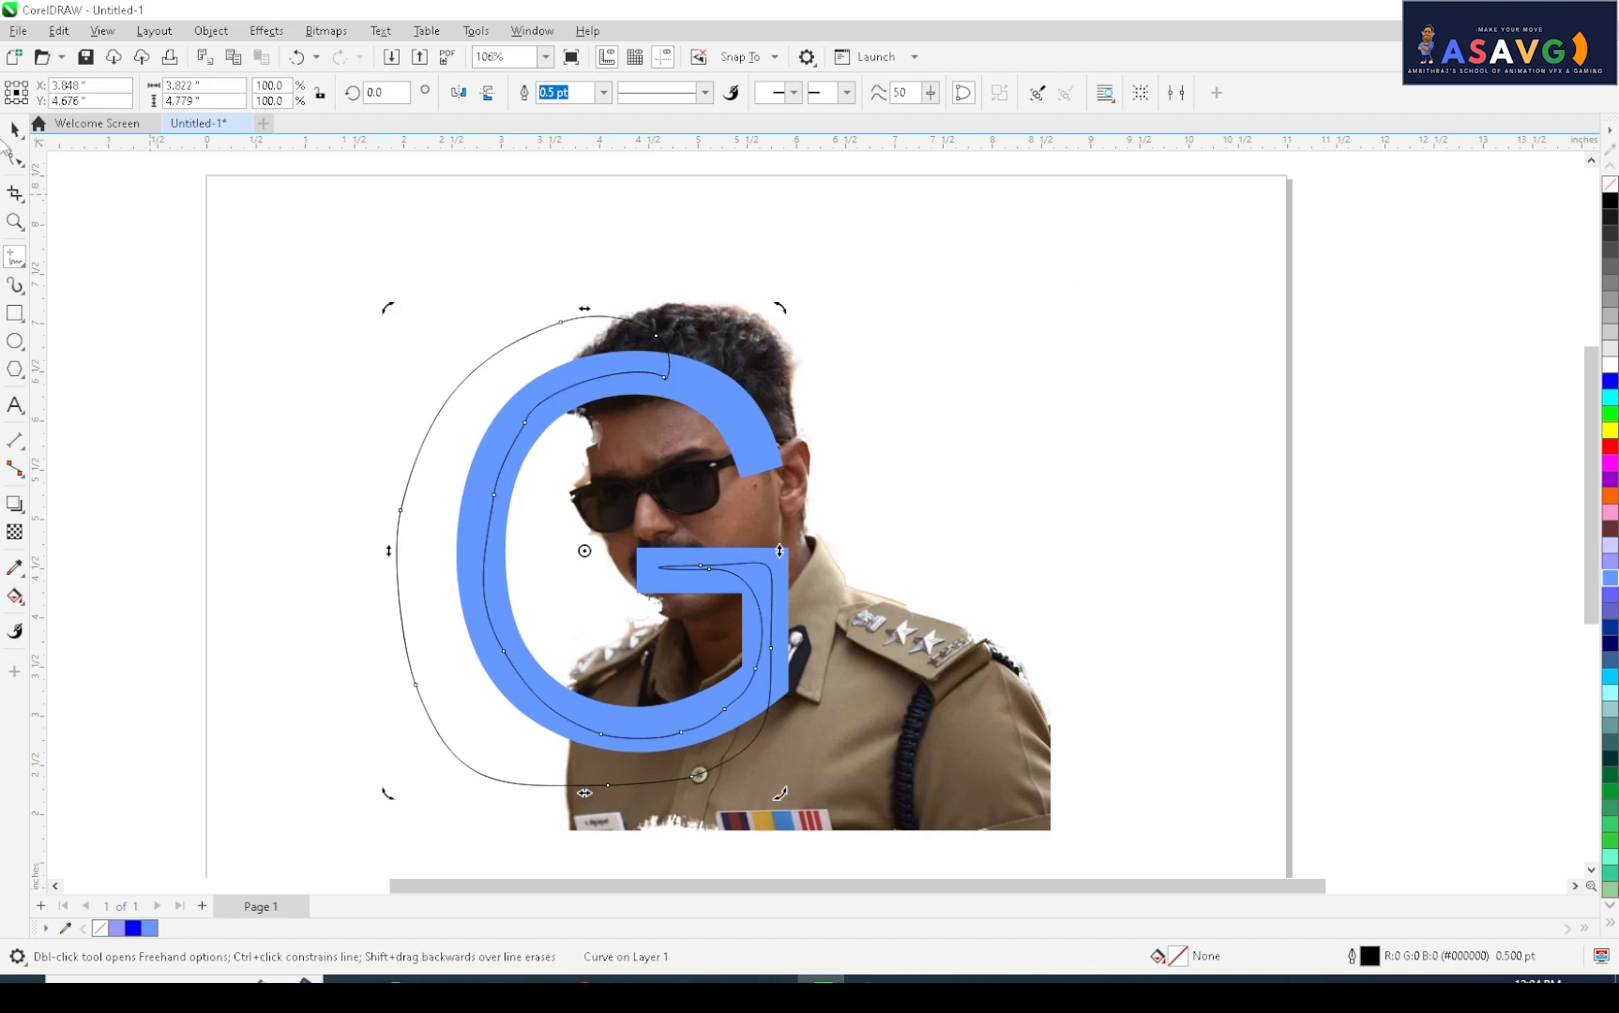
- Reshape the loop inside the G's crossbar by moving its nodes so the narrow fold opens up, and deselect the loop
left_click(15, 158)
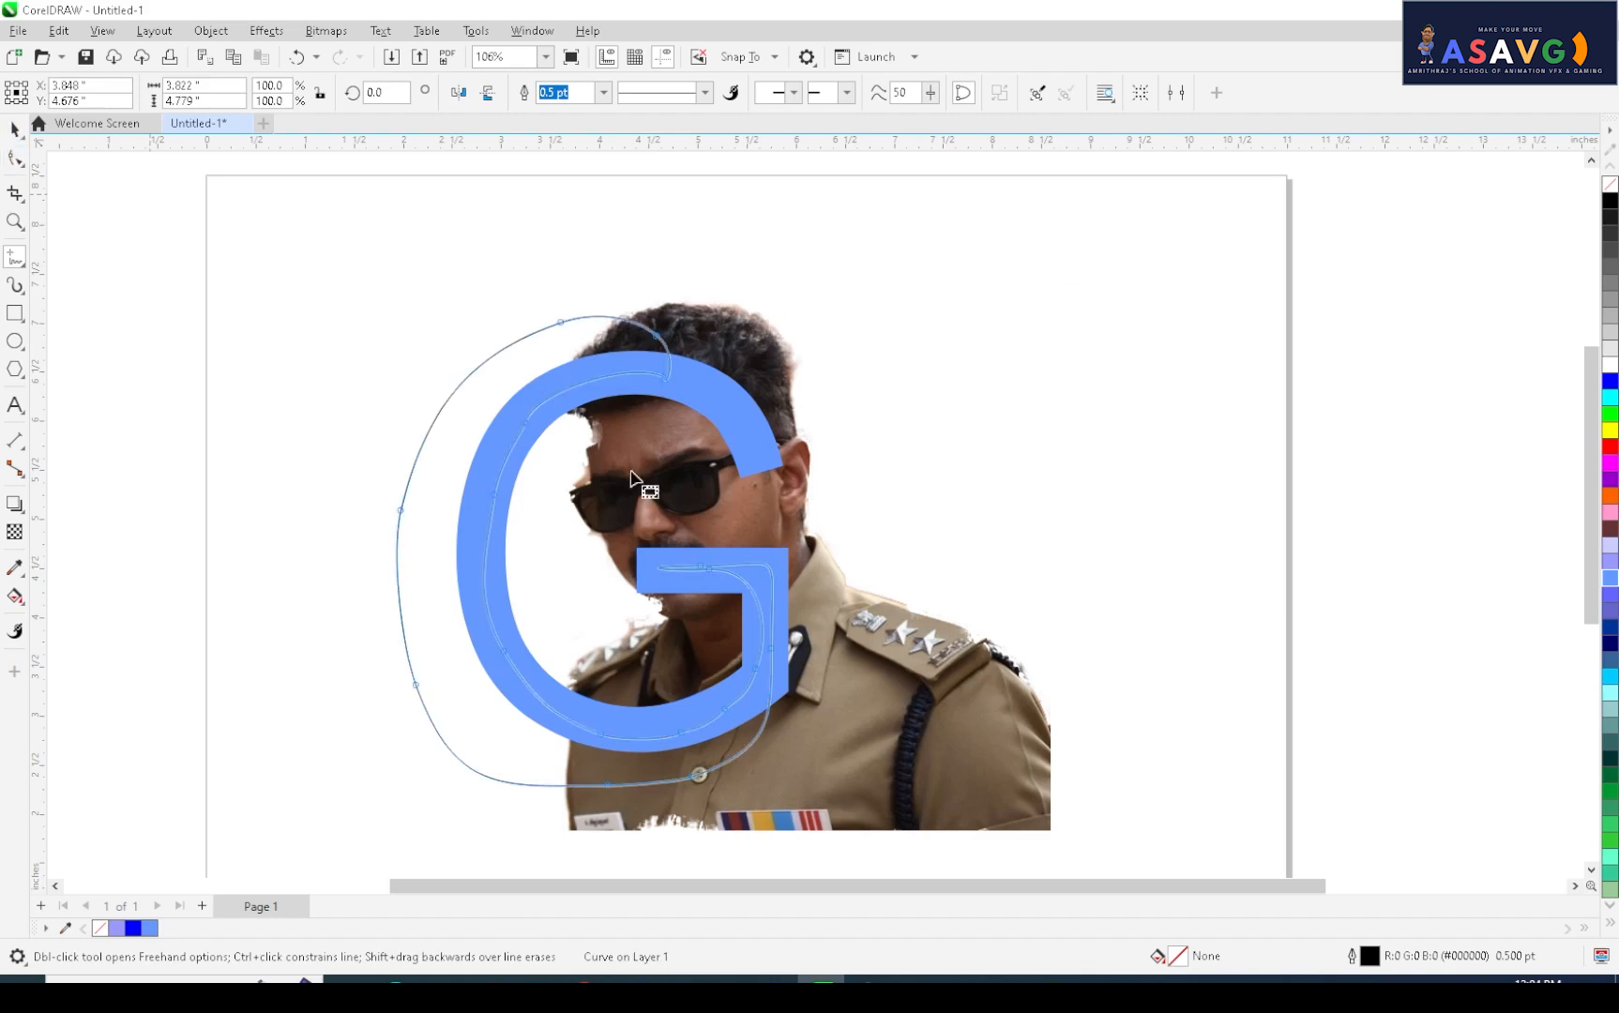
left_click(691, 573)
left_click_drag(691, 575, 713, 559)
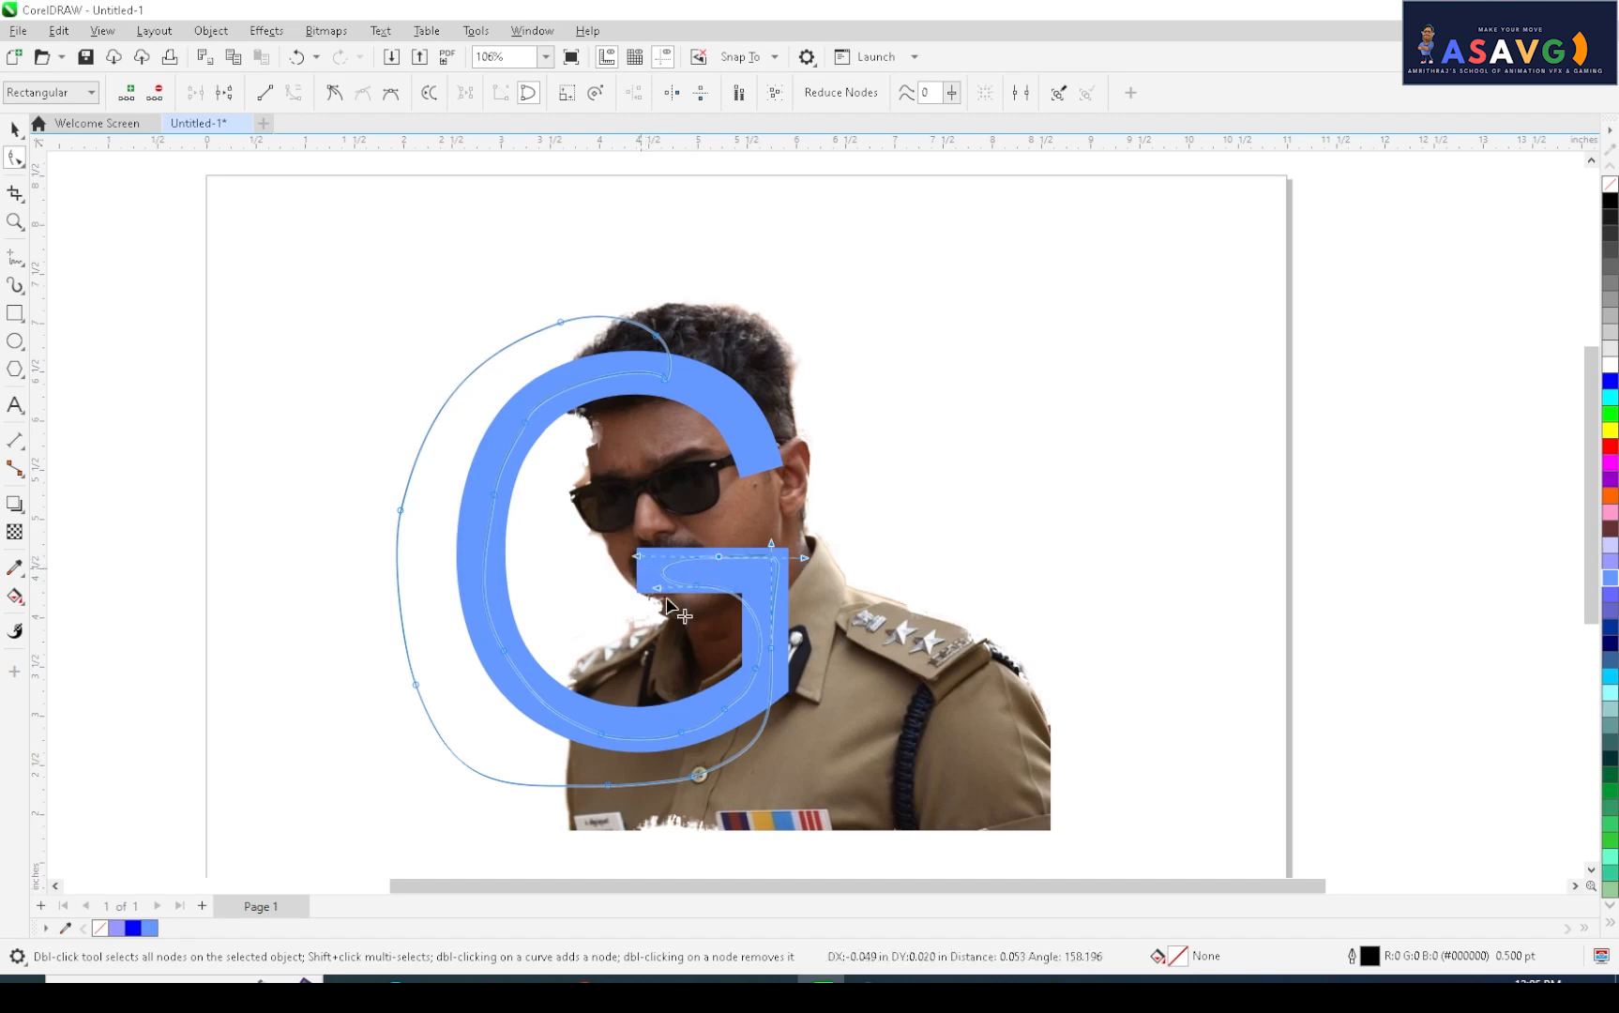
left_click(758, 657)
left_click_drag(757, 658, 745, 654)
key("ctrl+z")
key("ctrl+z")
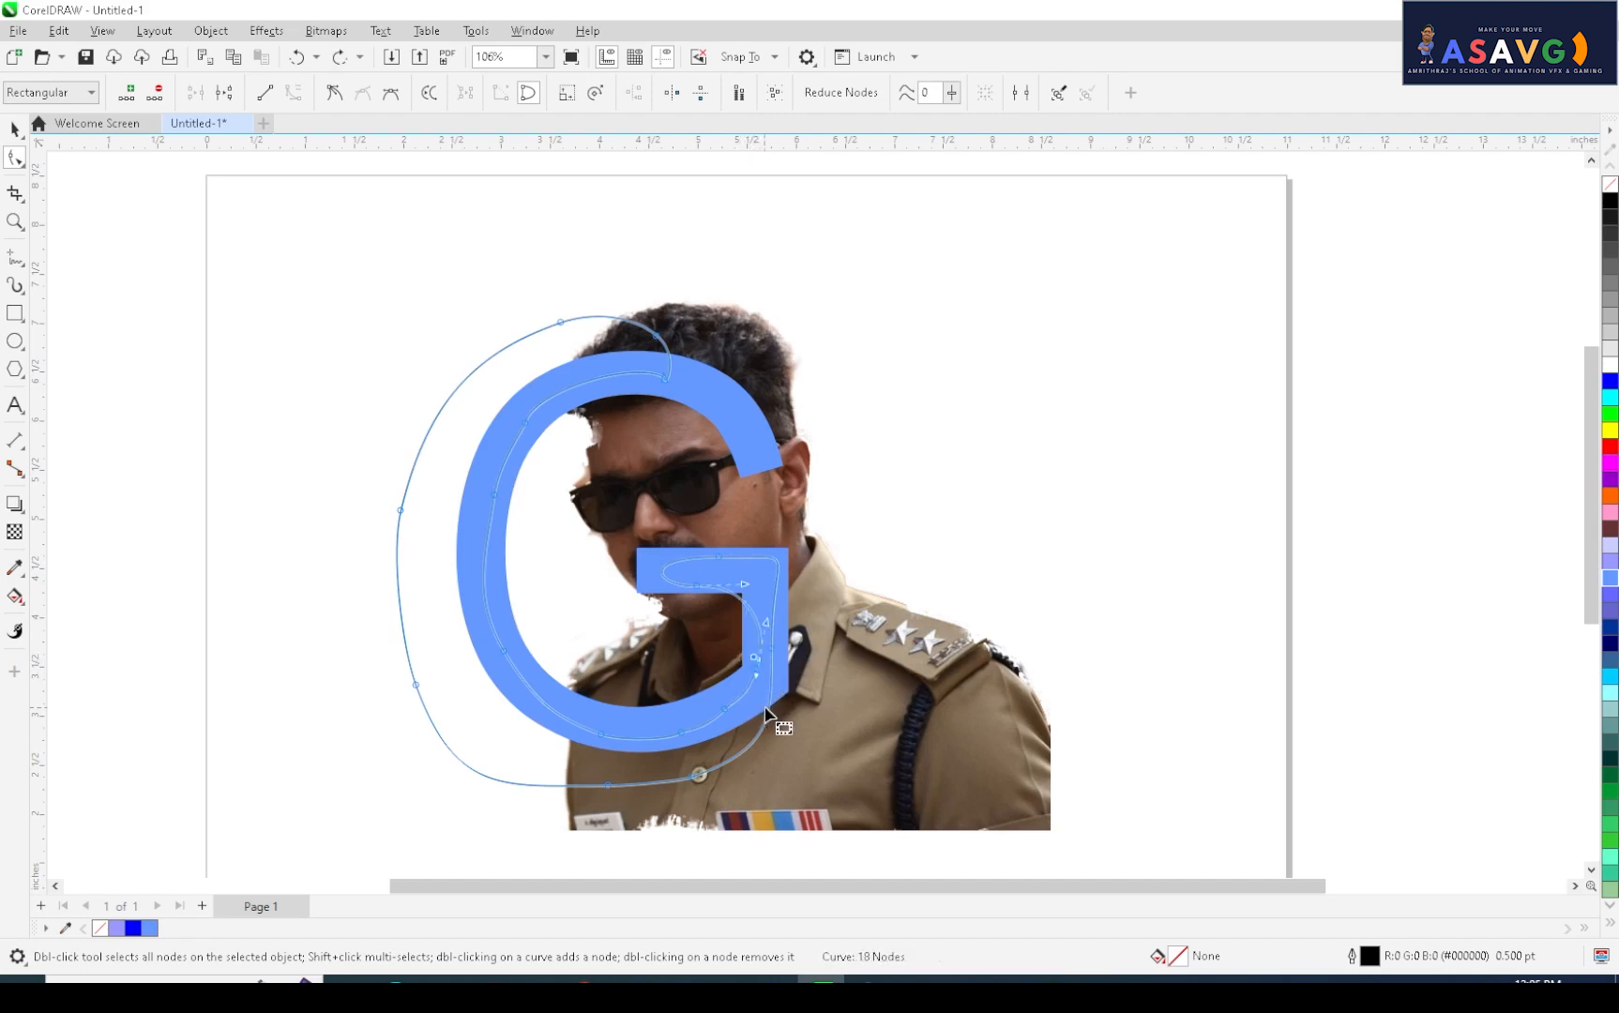
left_click(15, 128)
left_click(488, 211)
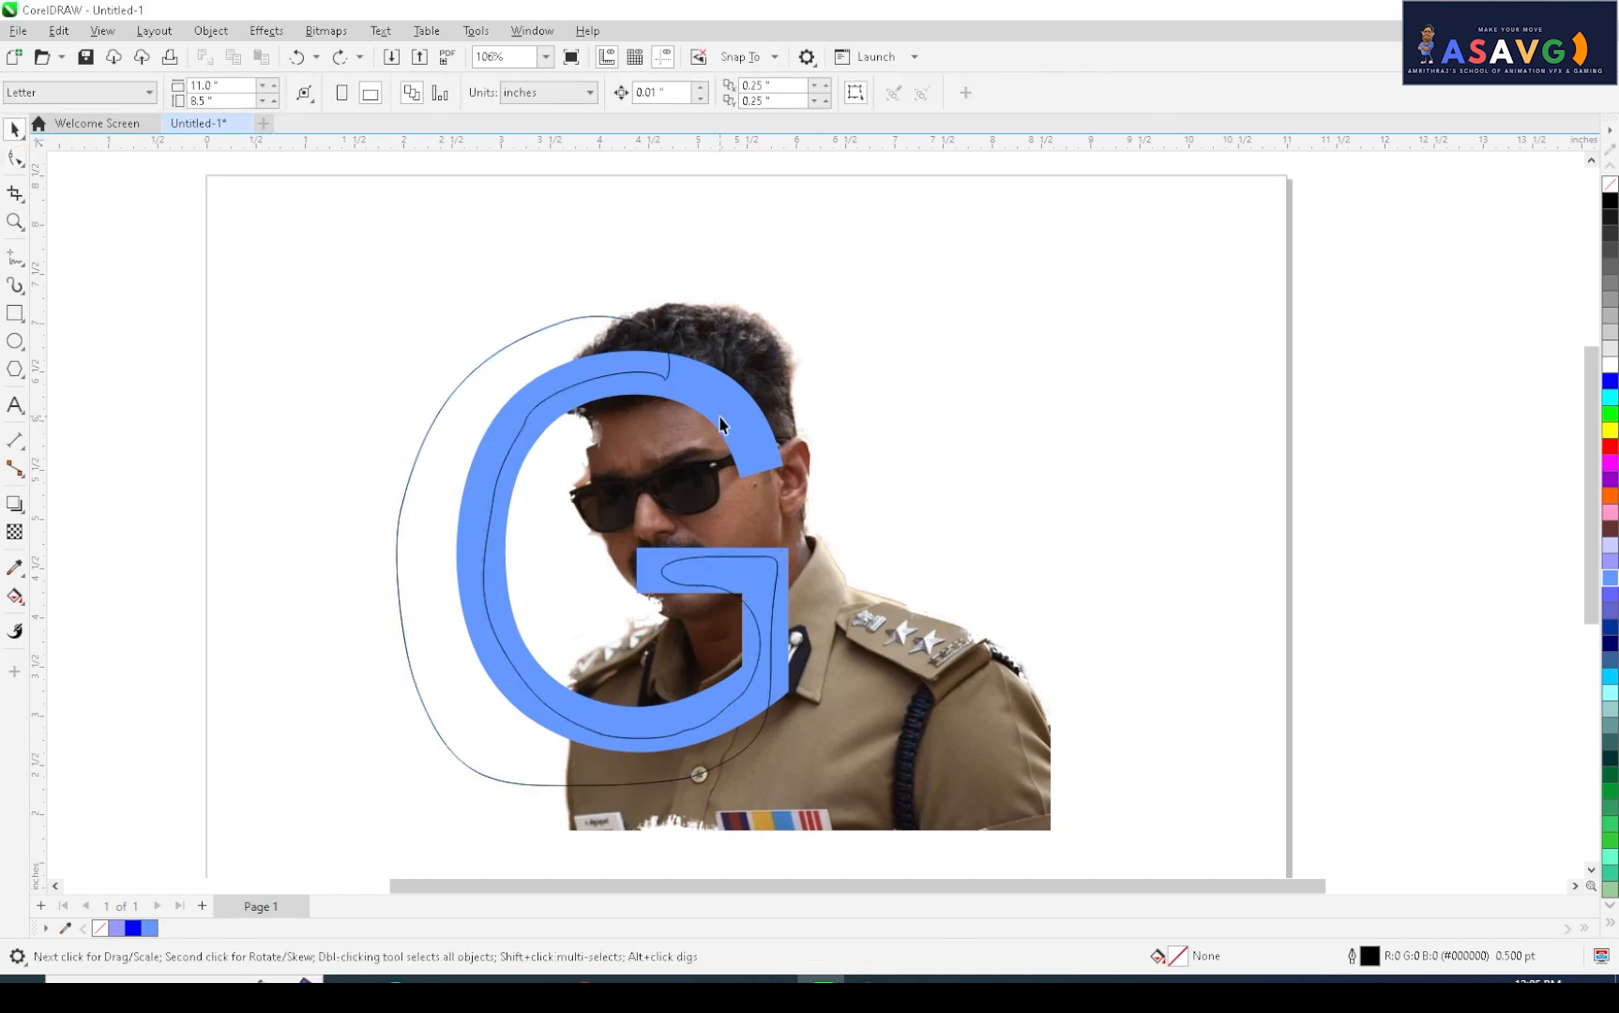
- Try to trim the redrawn loop with the letter G, and undo the trim
left_click(712, 424)
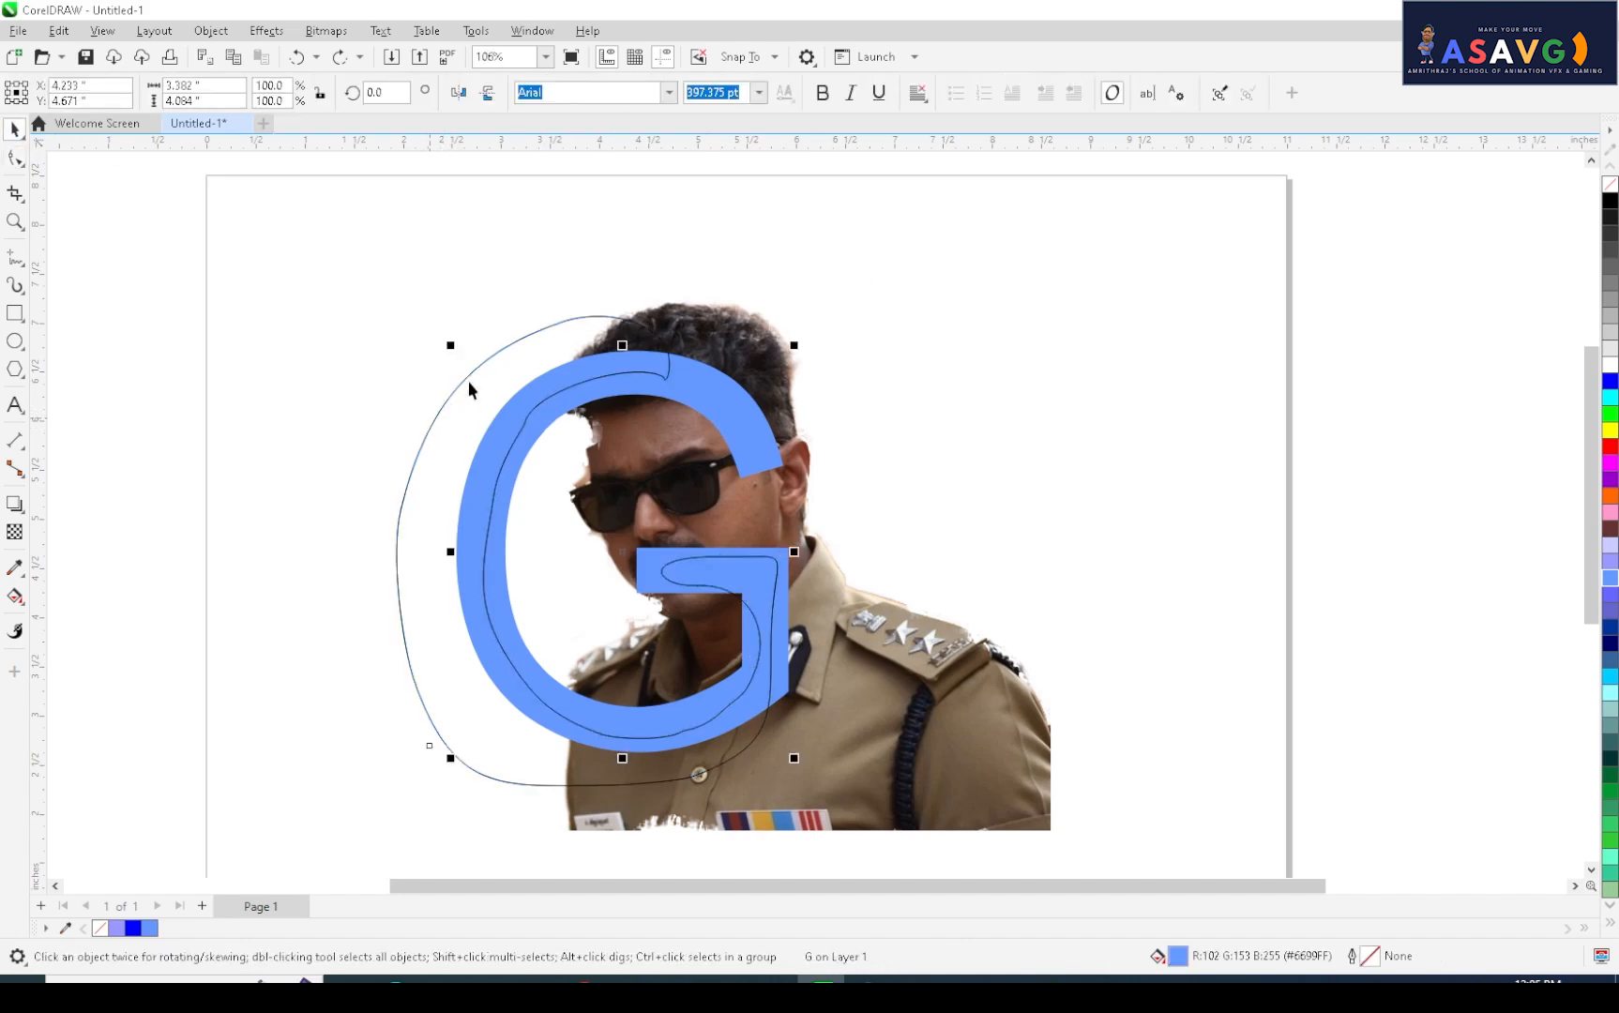
left_click(730, 271)
left_click(723, 394)
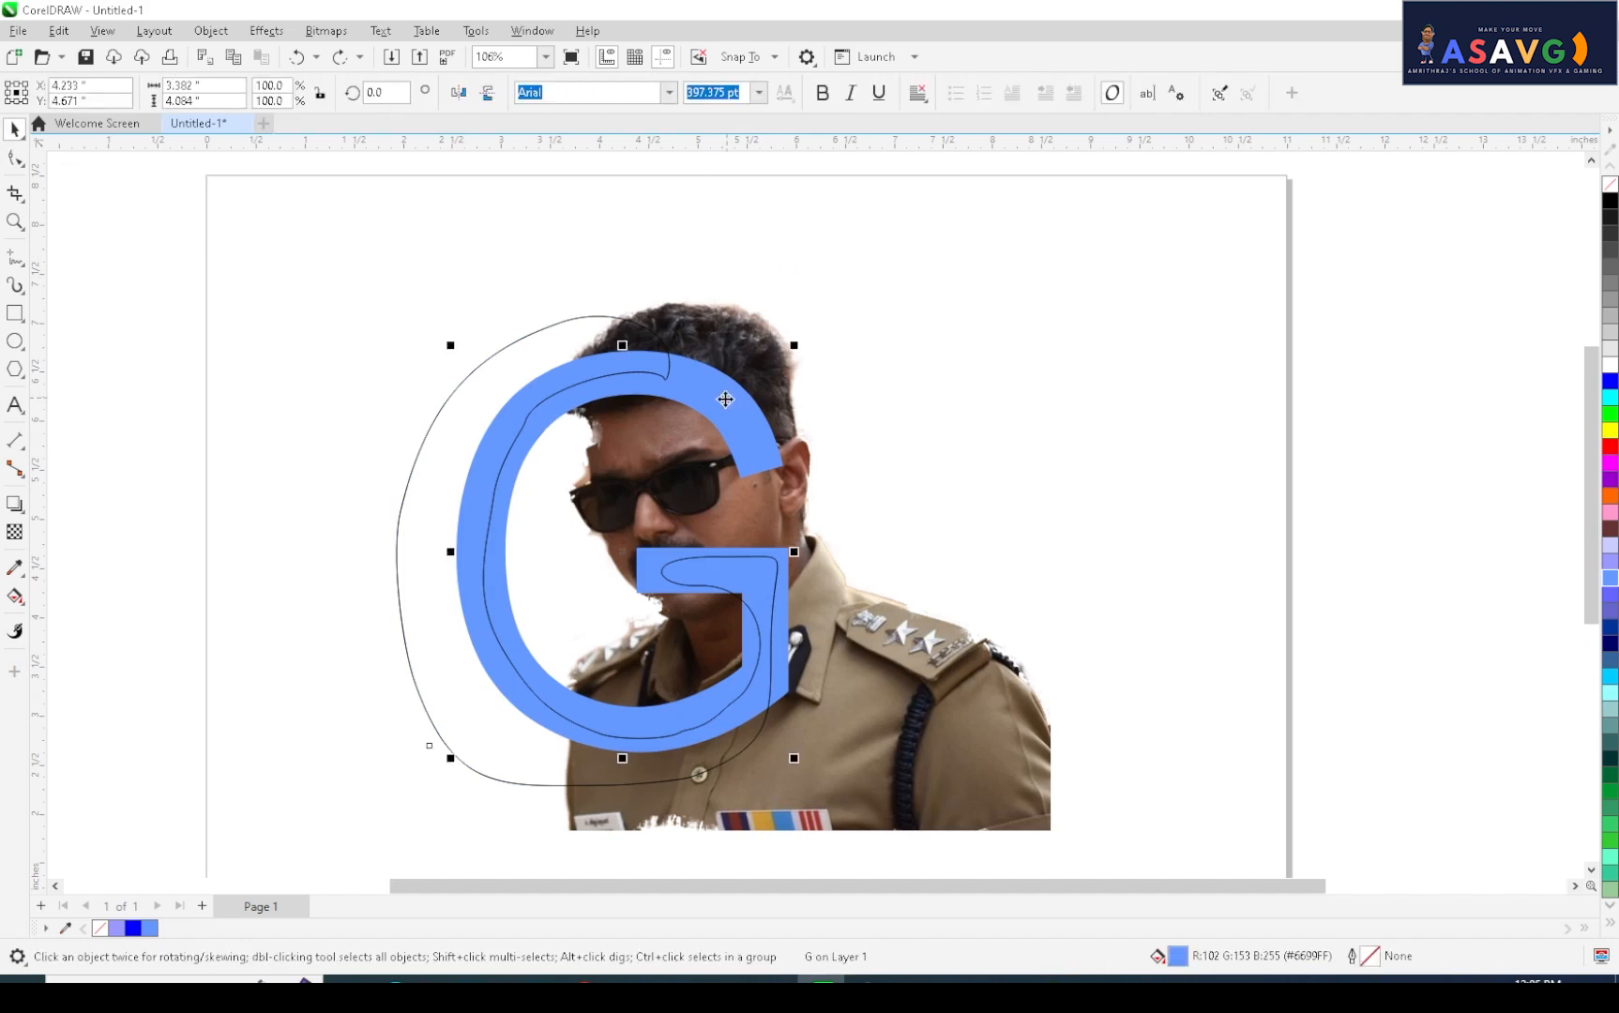
left_click(589, 322, "shift")
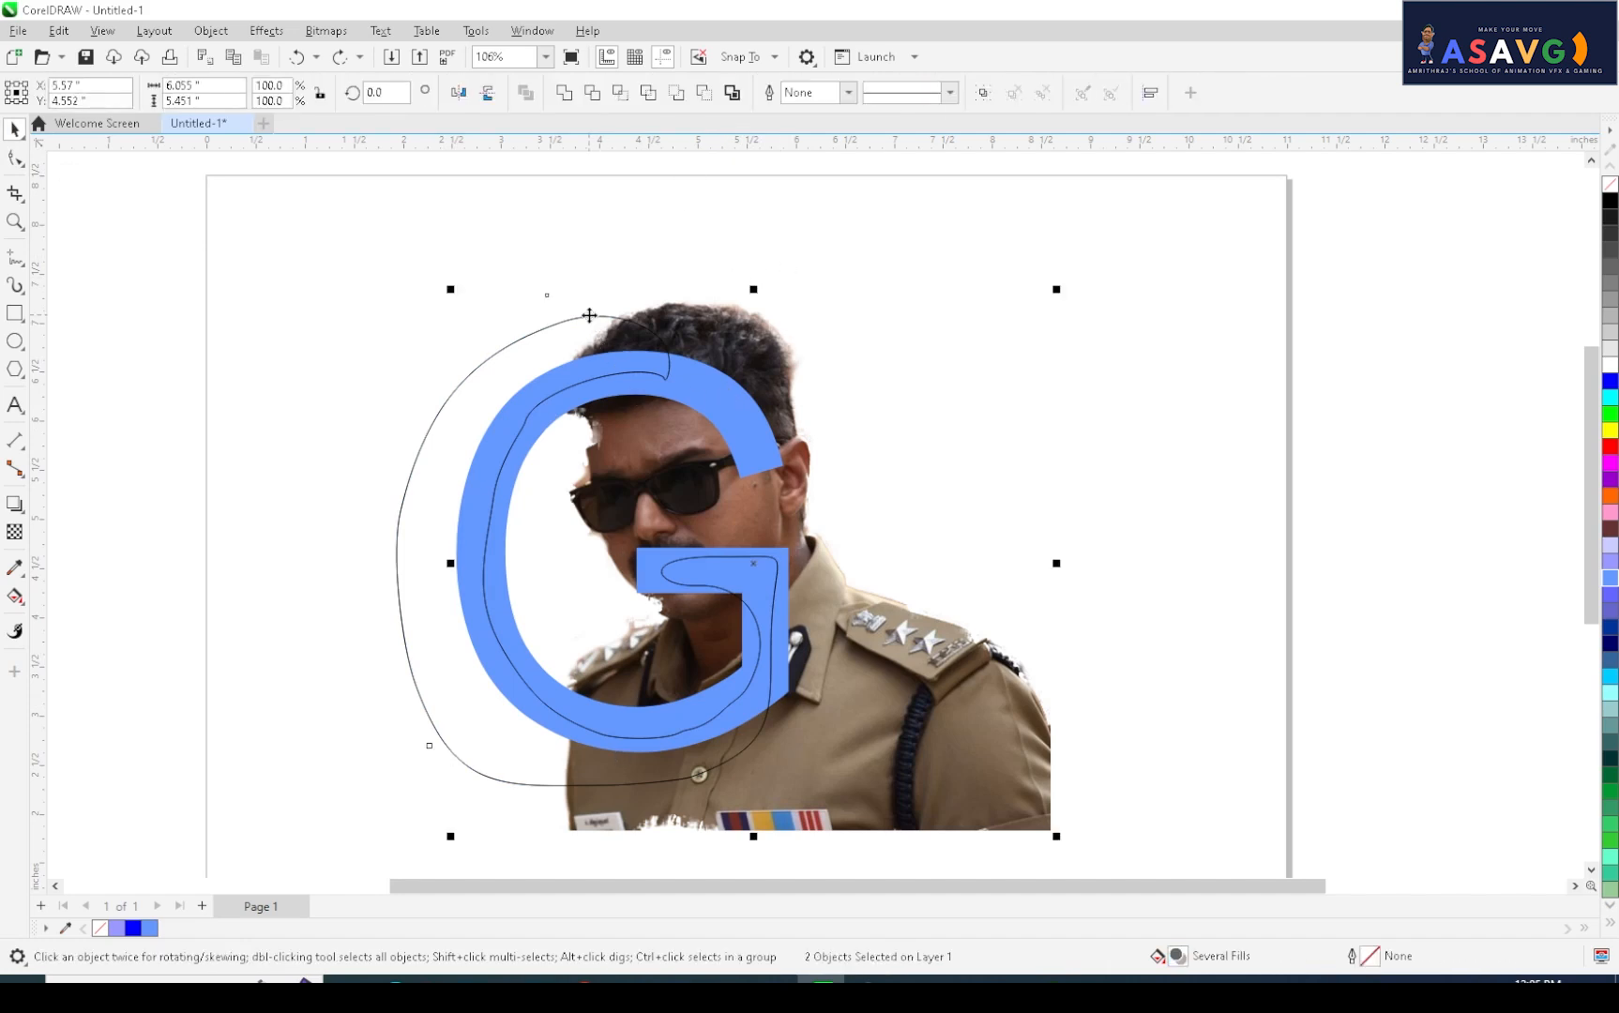
left_click(593, 92)
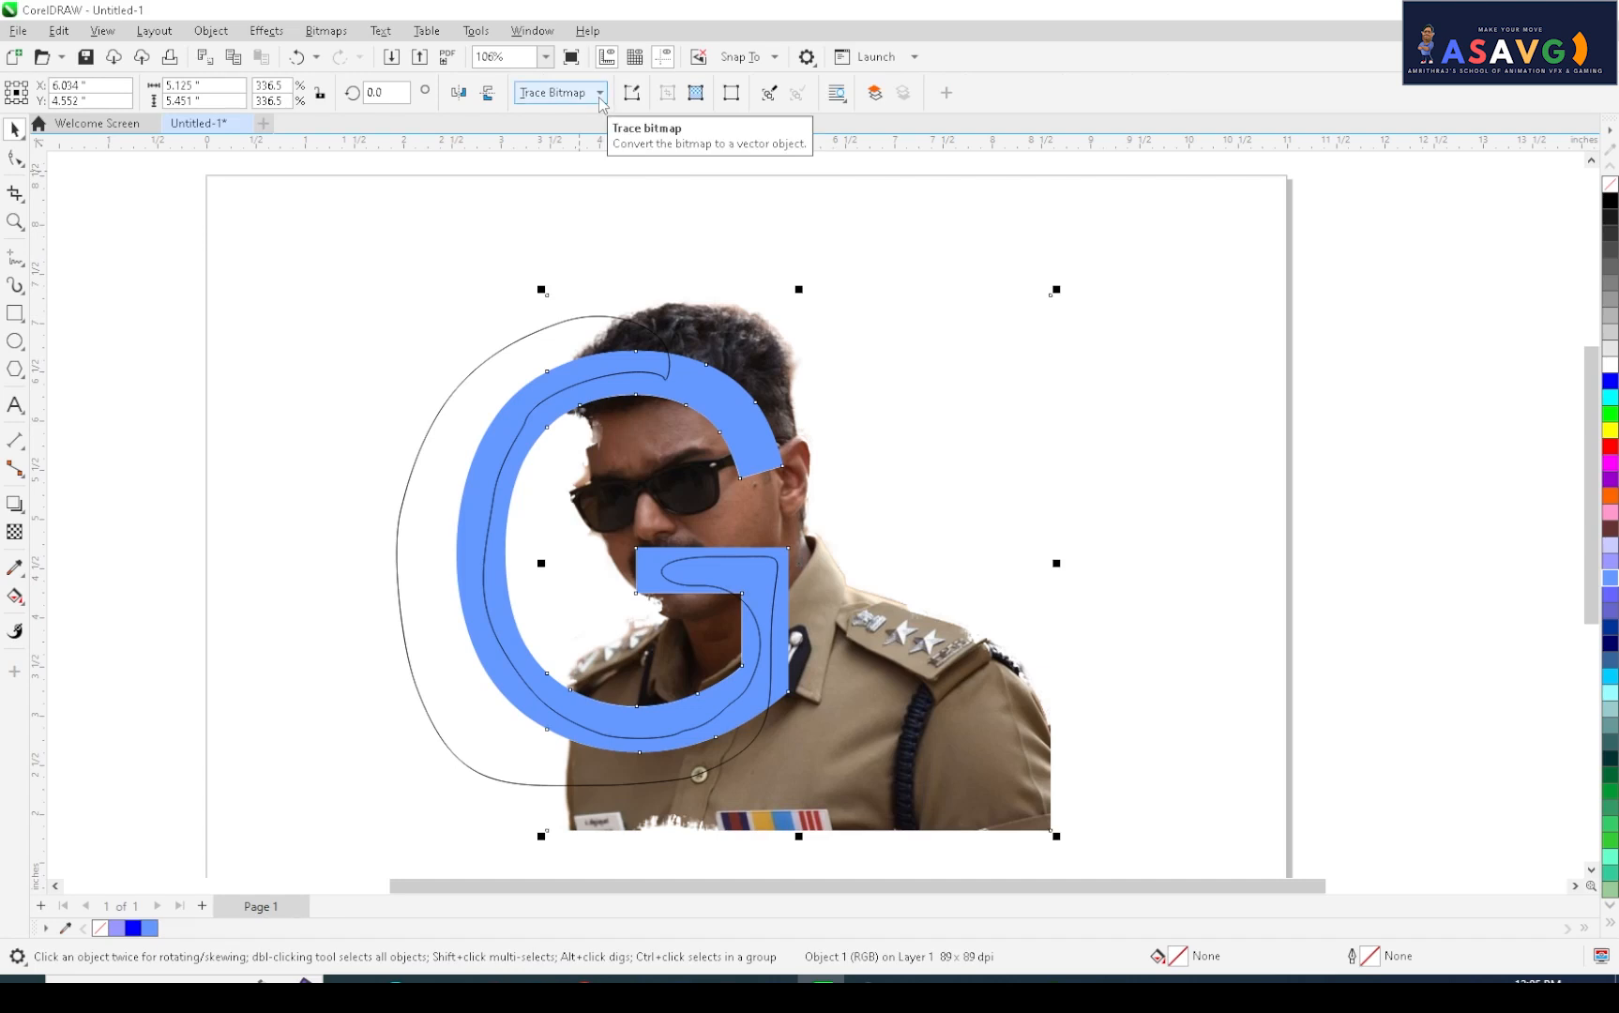
key("ctrl+z")
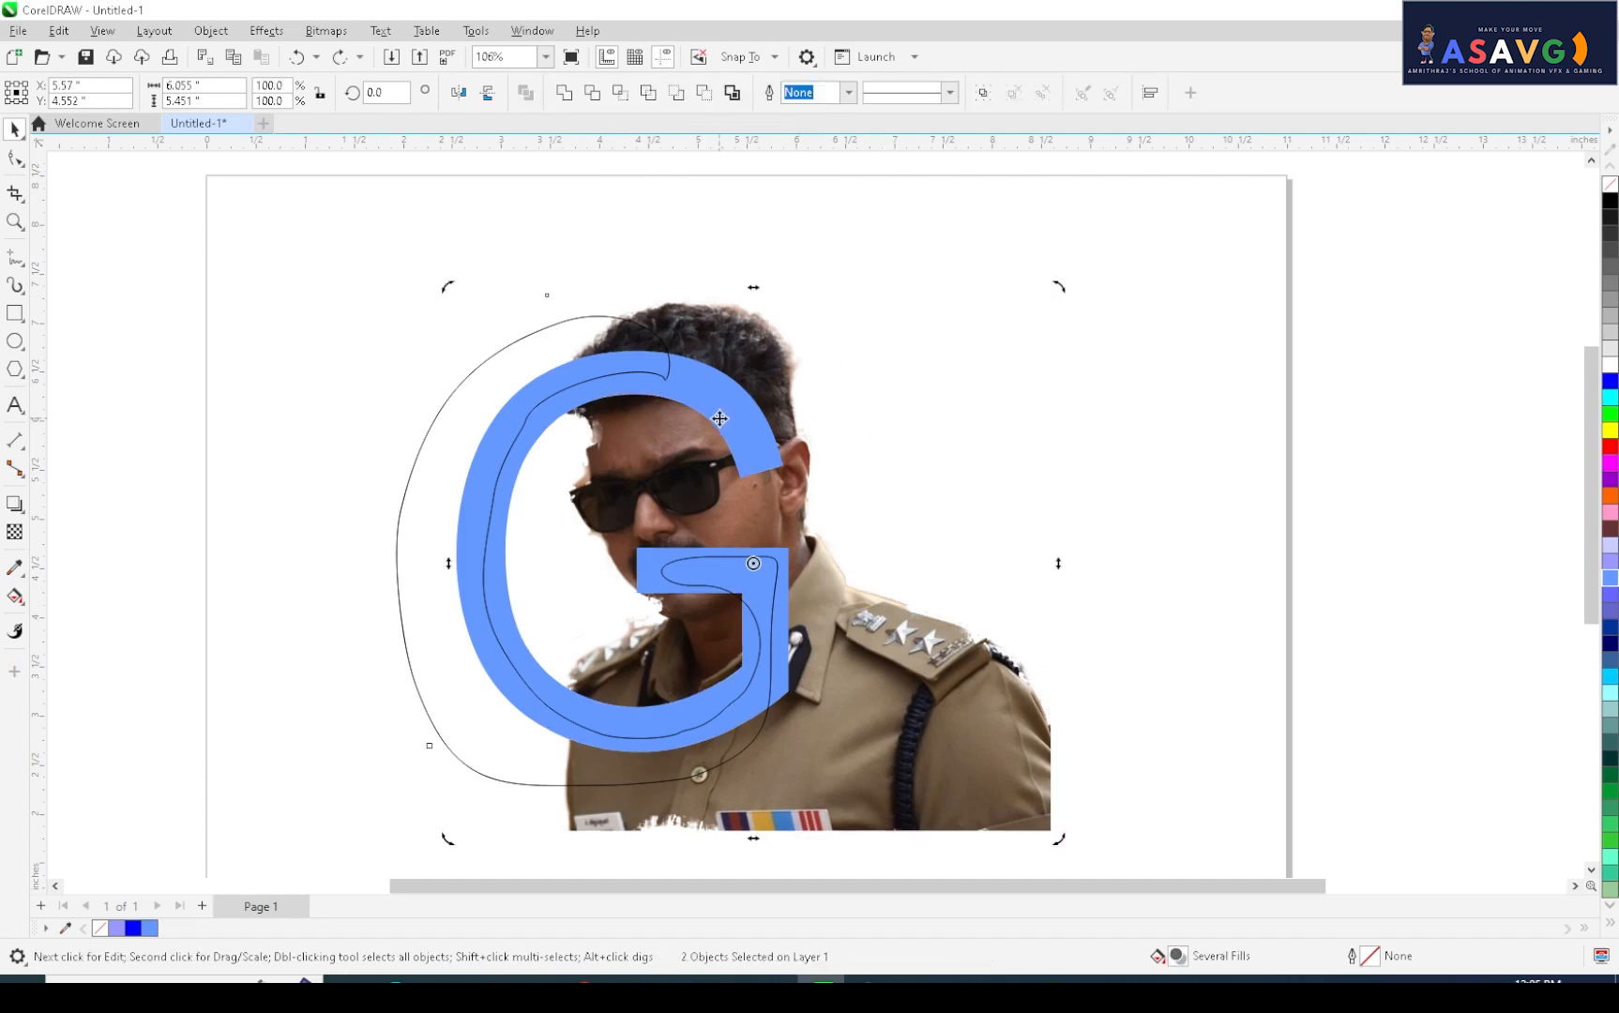
- Select the letter G followed by the redrawn loop and trim the loop along the G's outline
left_click(1077, 434)
left_click(740, 422)
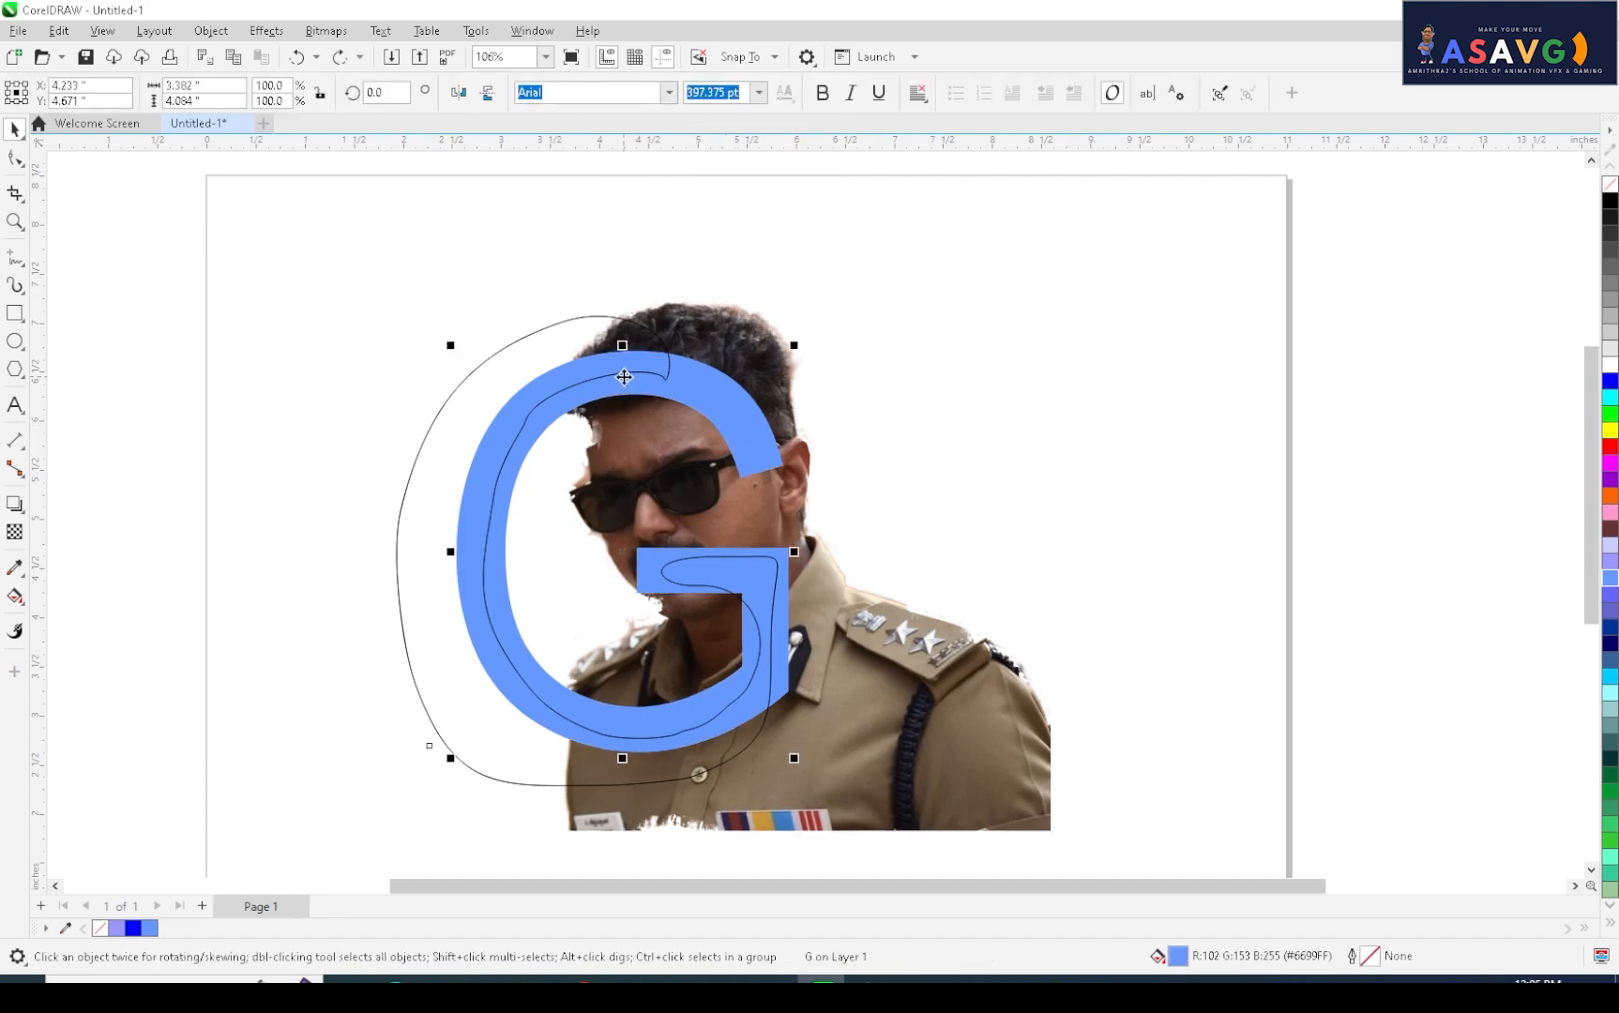
left_click(624, 378, "shift")
left_click(754, 451)
left_click_drag(335, 363, 527, 493)
left_click(529, 493, "shift")
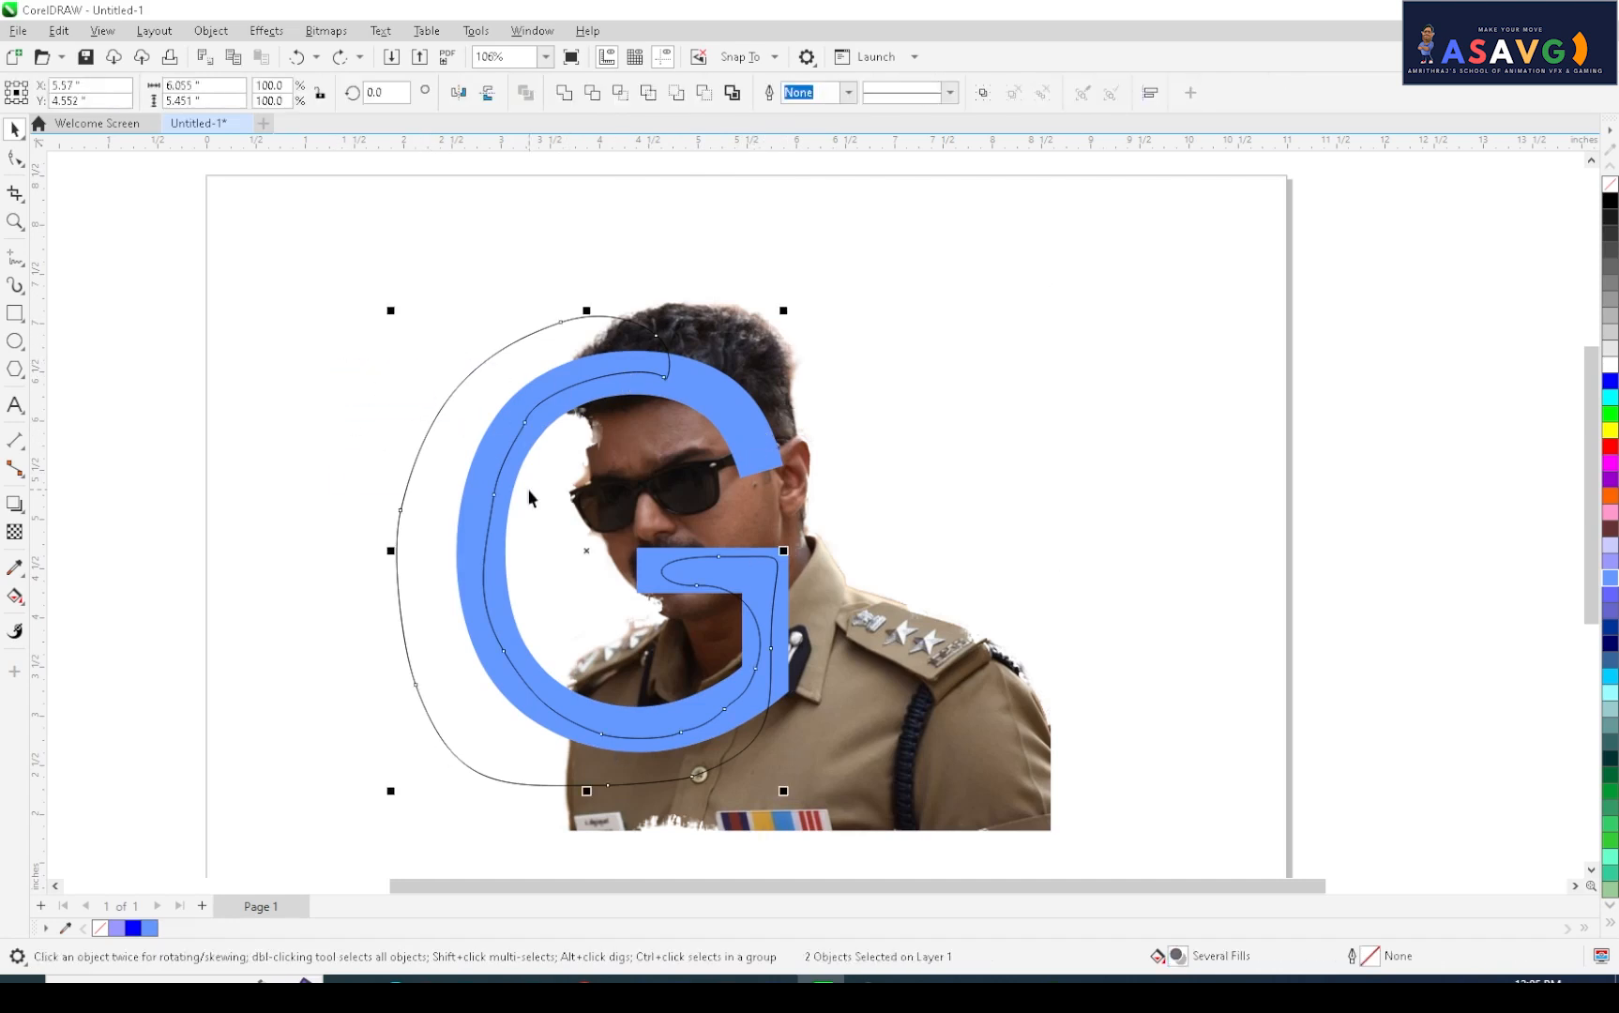
left_click(440, 407)
left_click(307, 268)
left_click(747, 432)
left_click(621, 380, "shift")
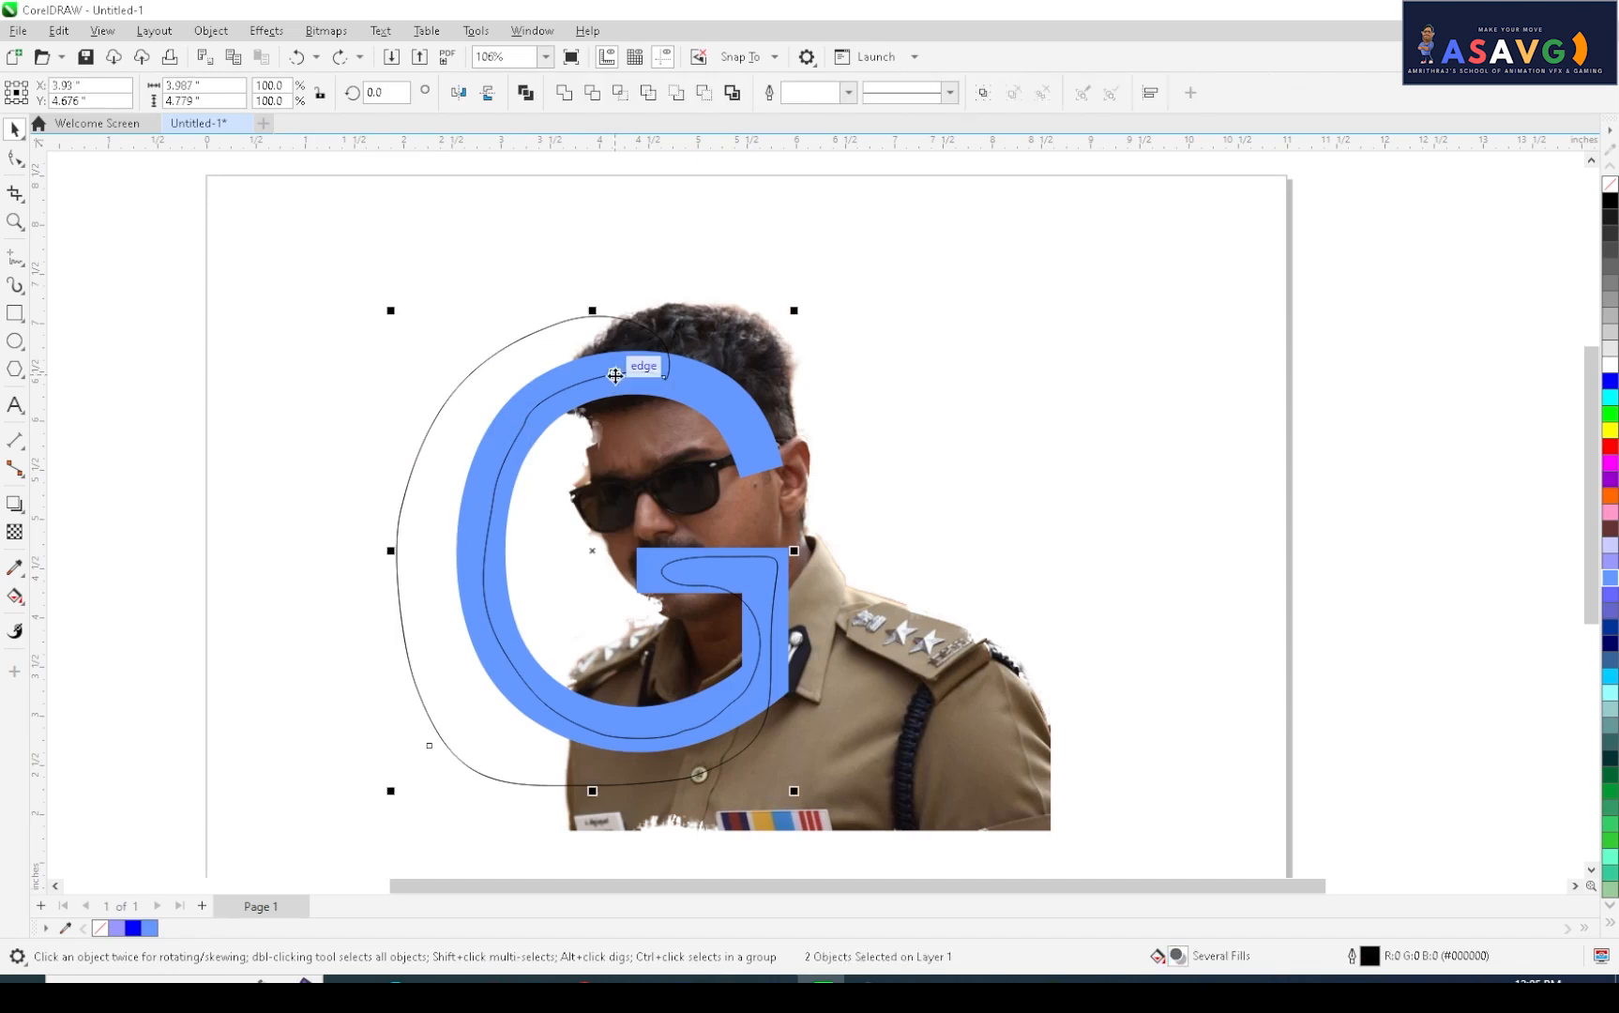
left_click(596, 99)
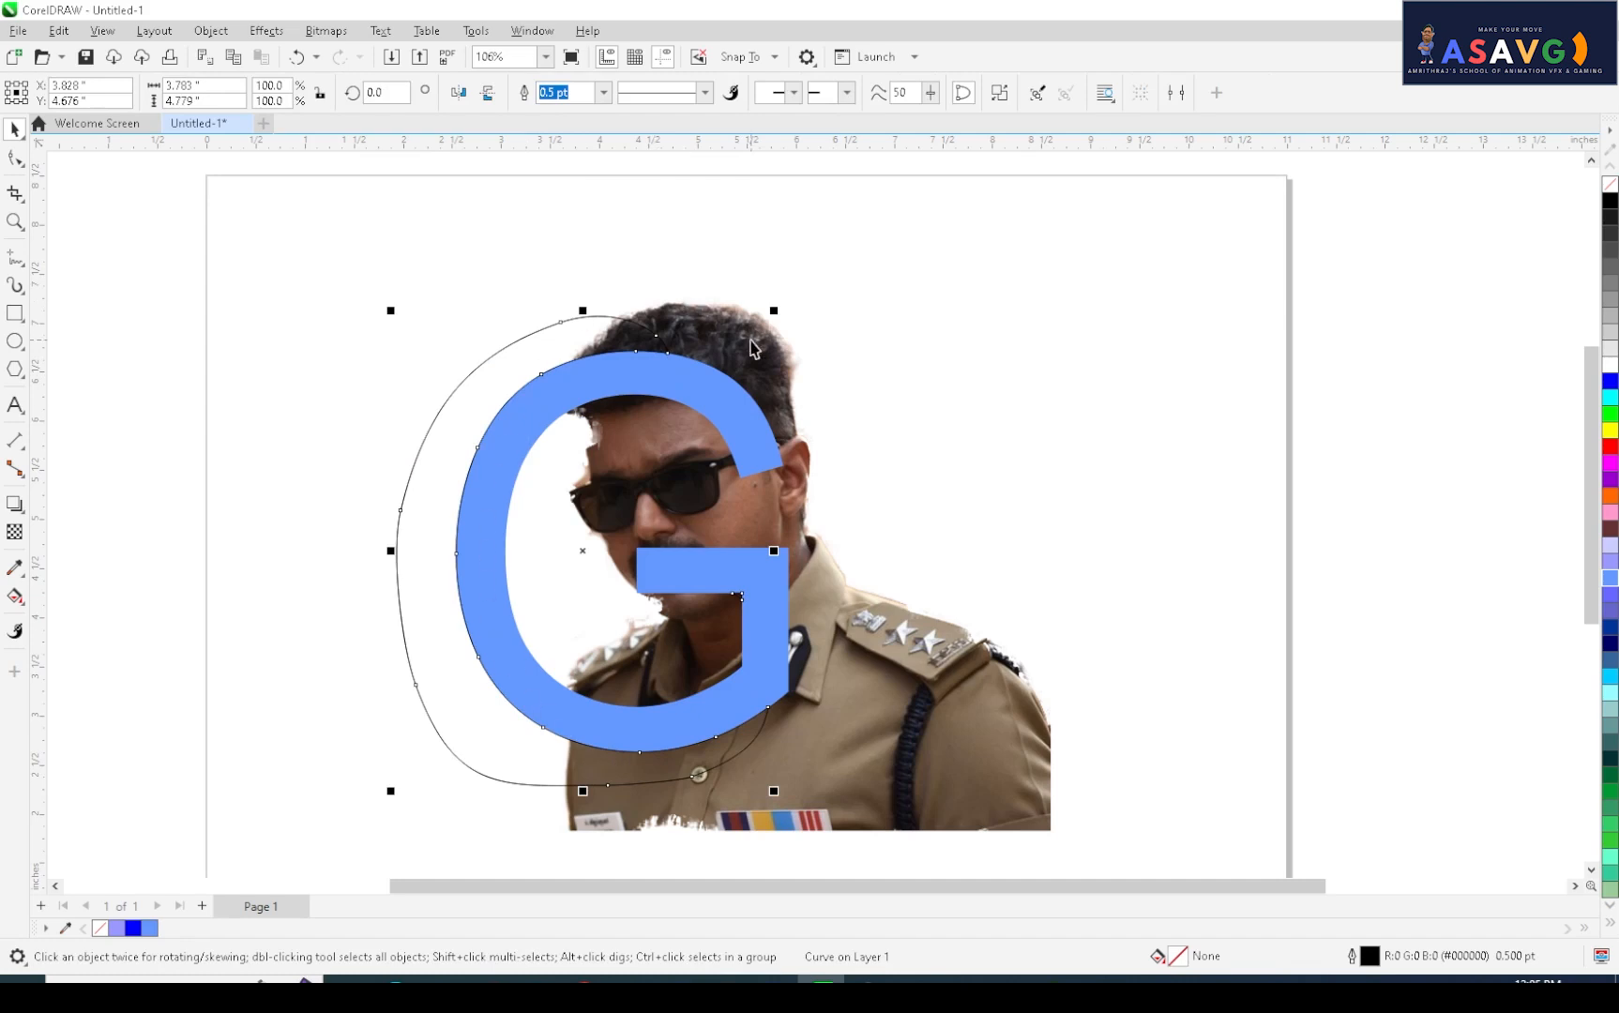
- Subtract the trimmed loop from the man's photo using Back Minus Front
left_click(918, 370)
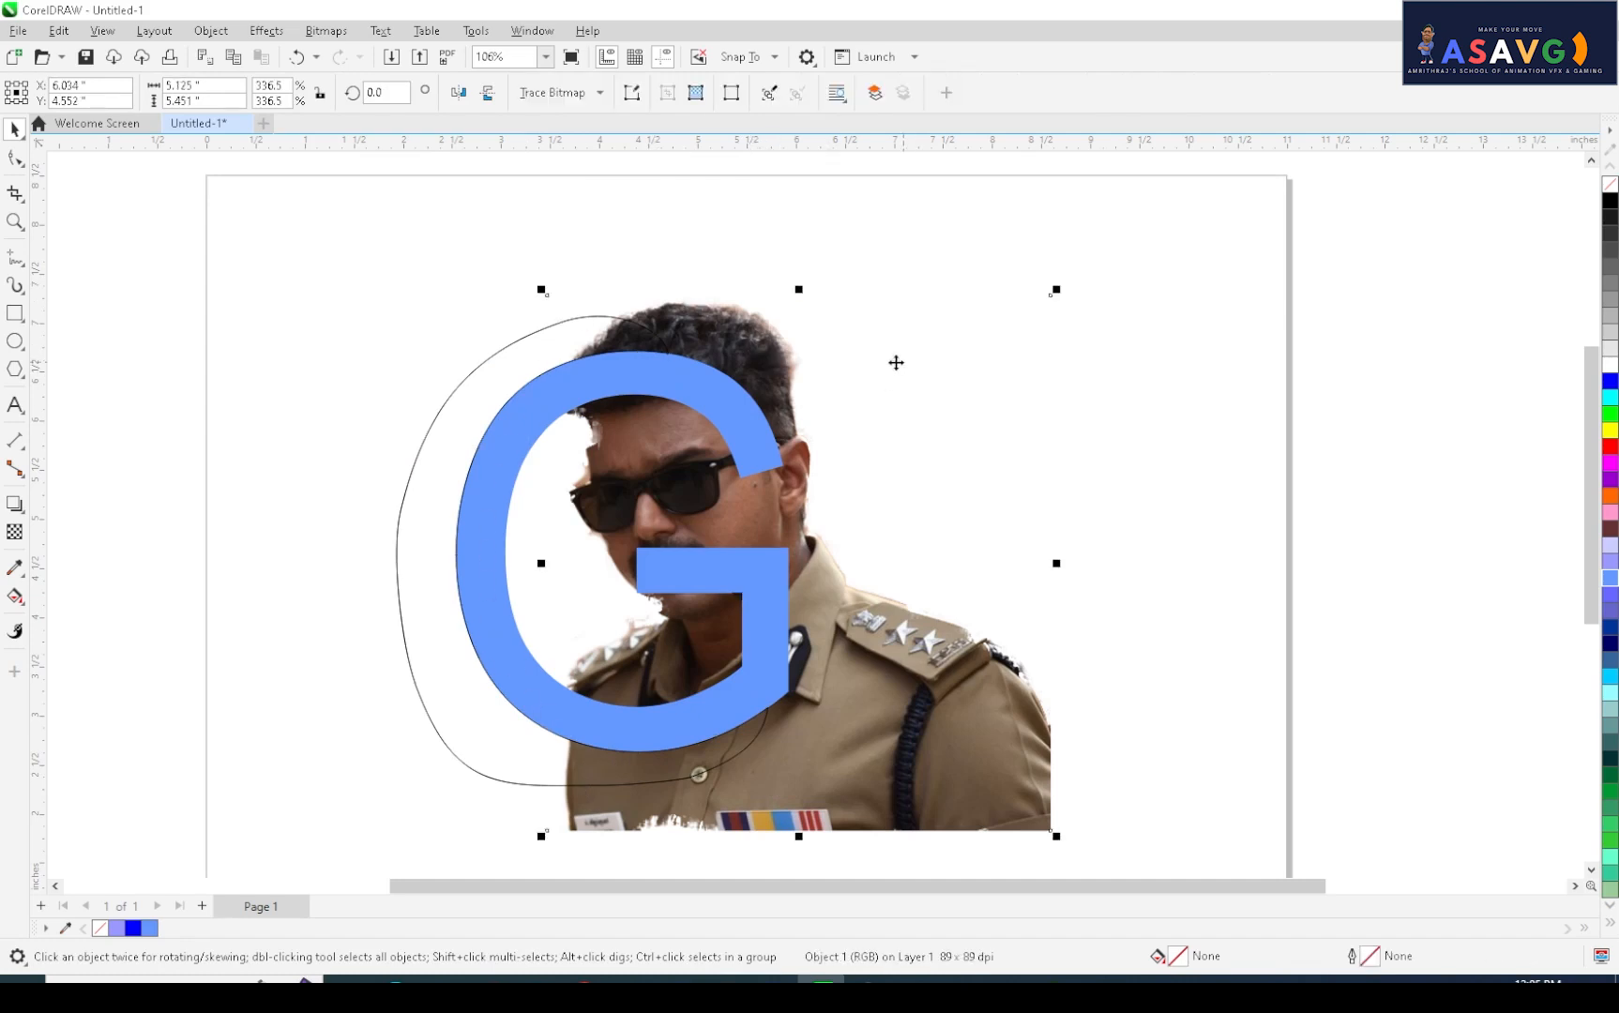
left_click(495, 358)
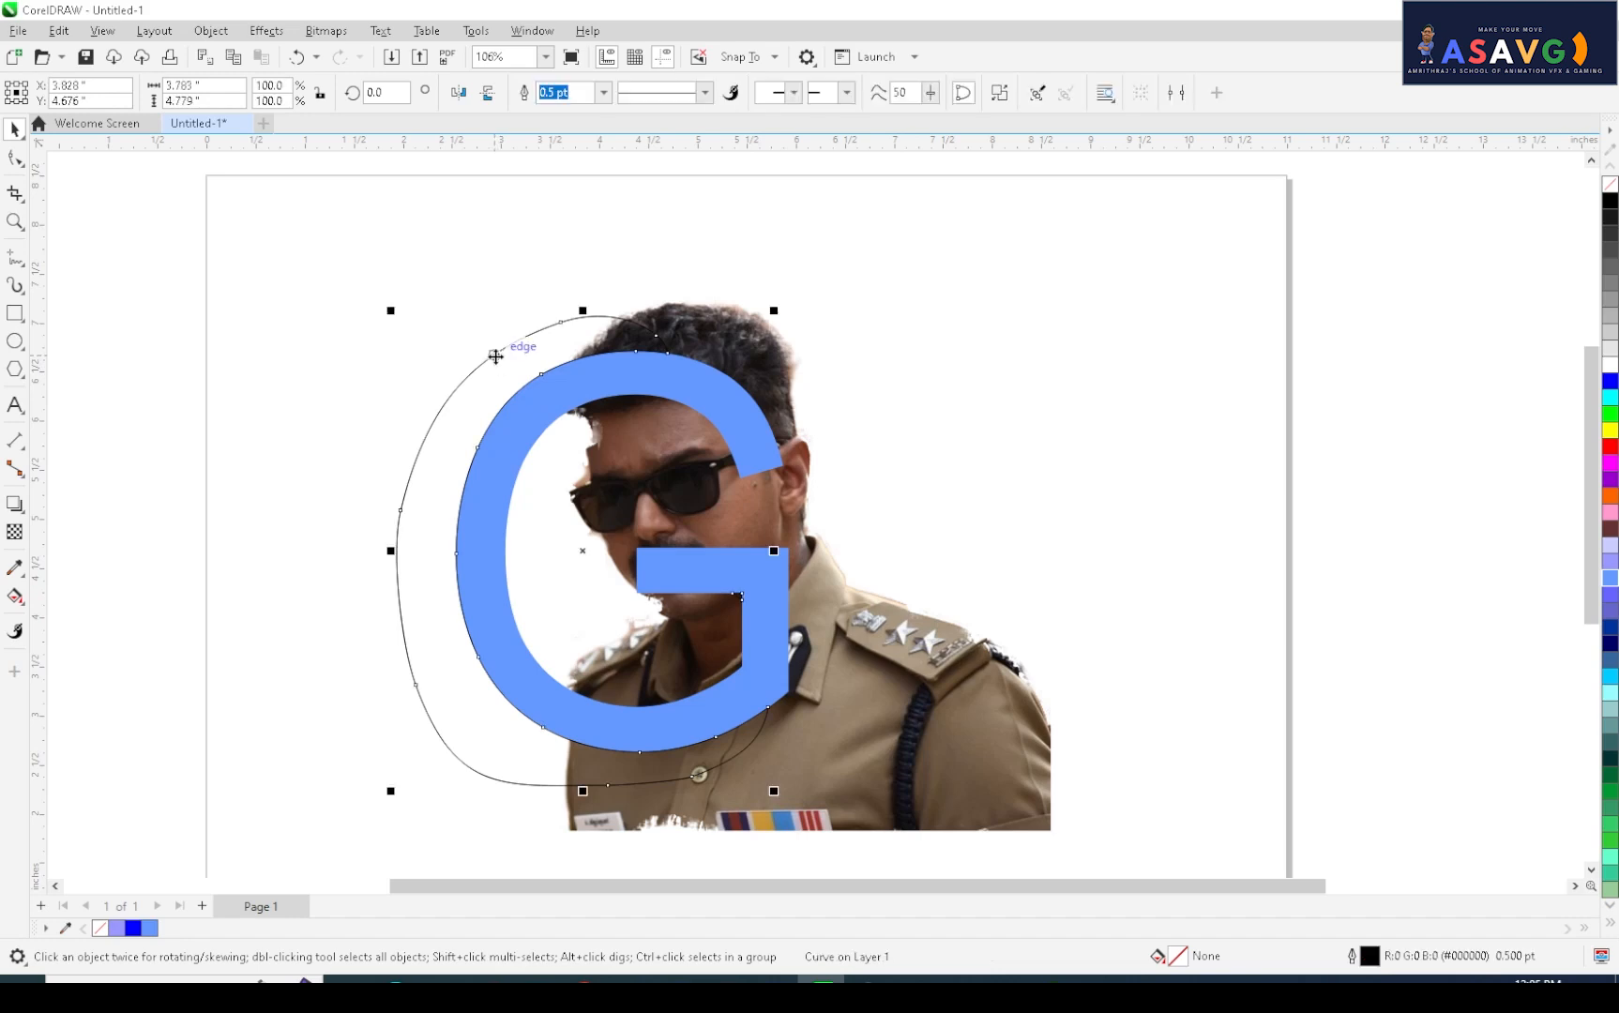
left_click(775, 384, "shift")
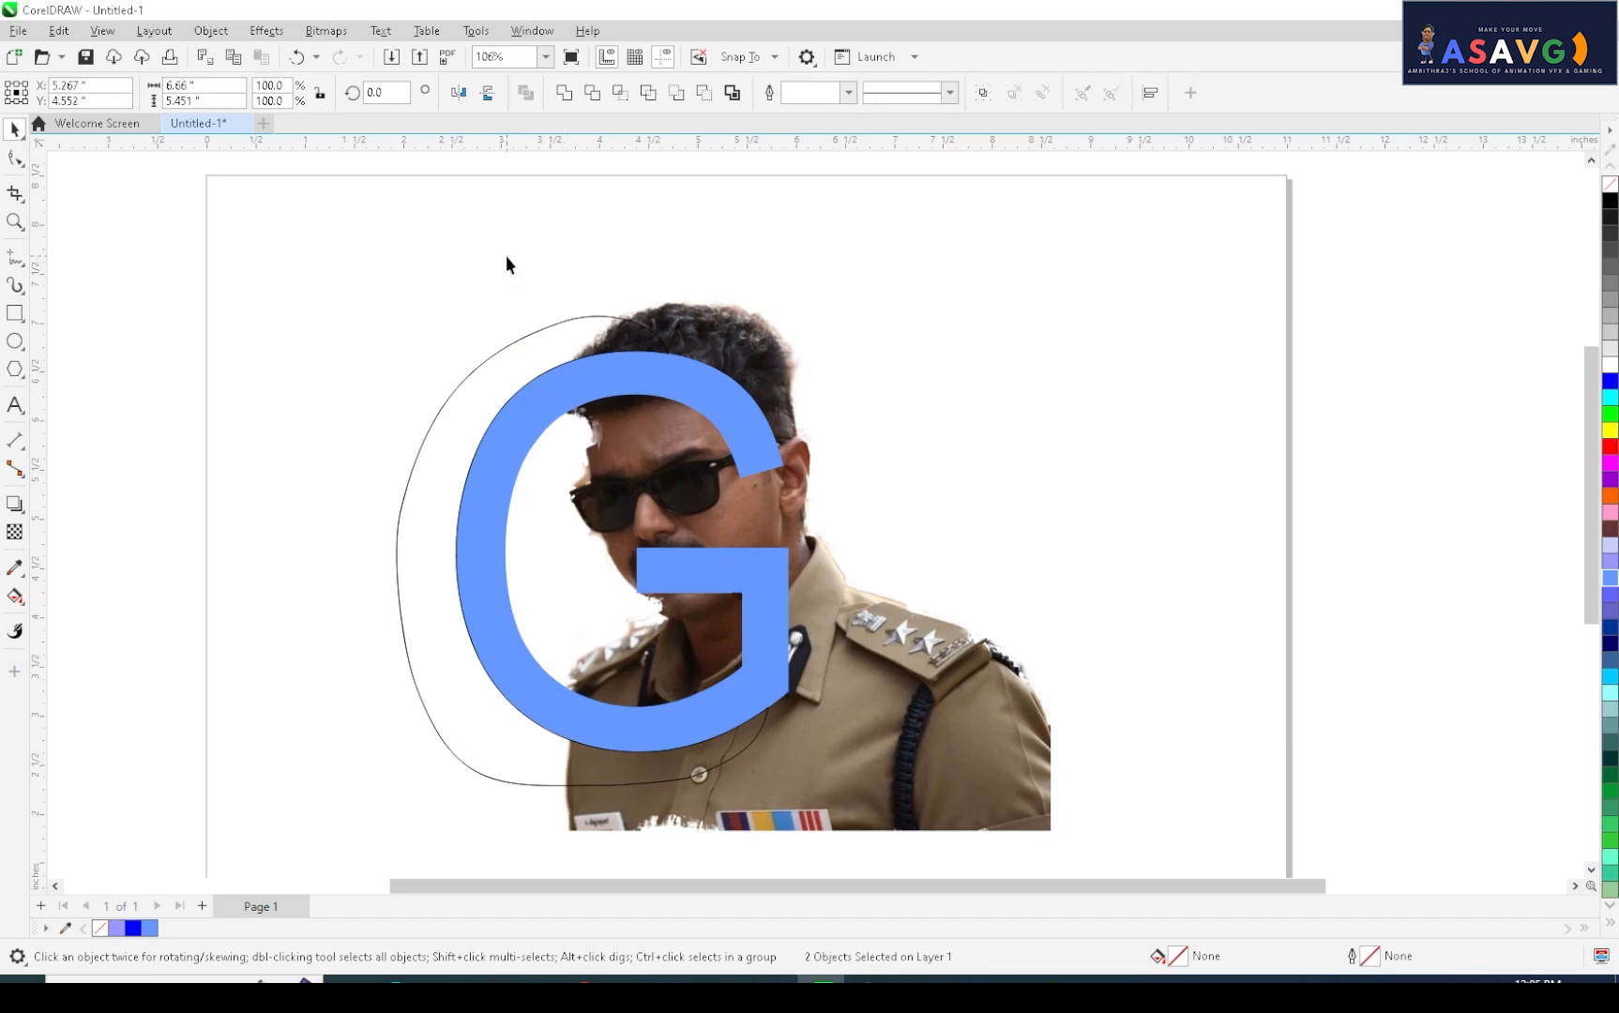
left_click(494, 360)
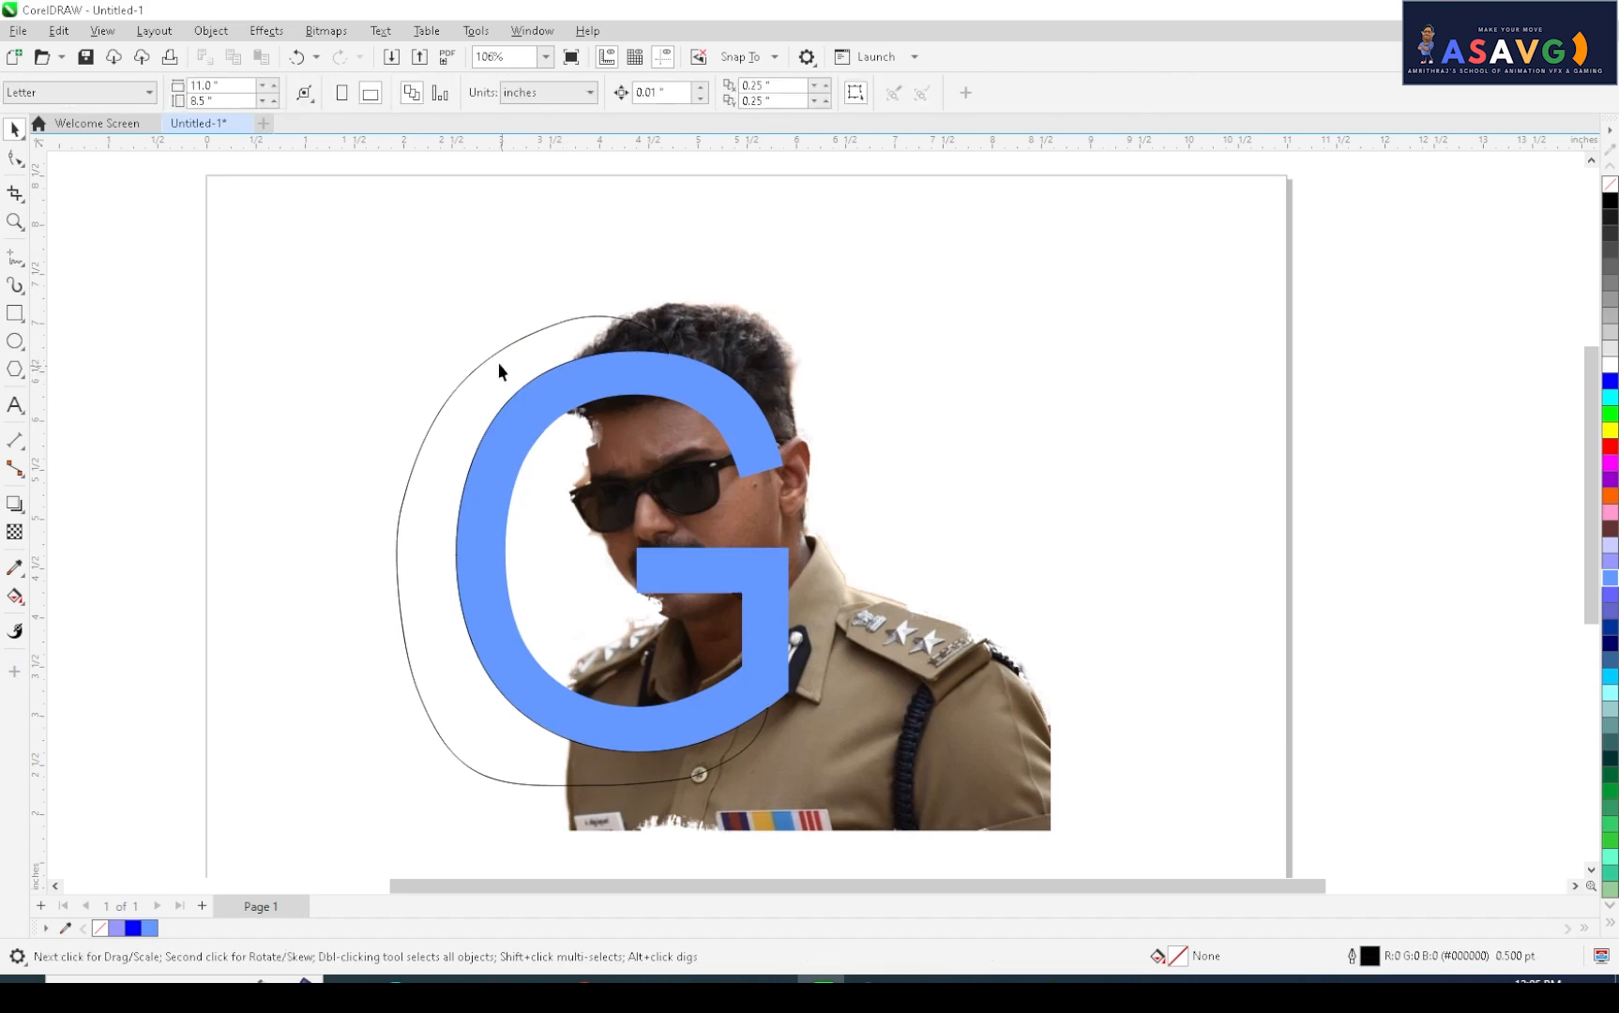
left_click(995, 783, "shift")
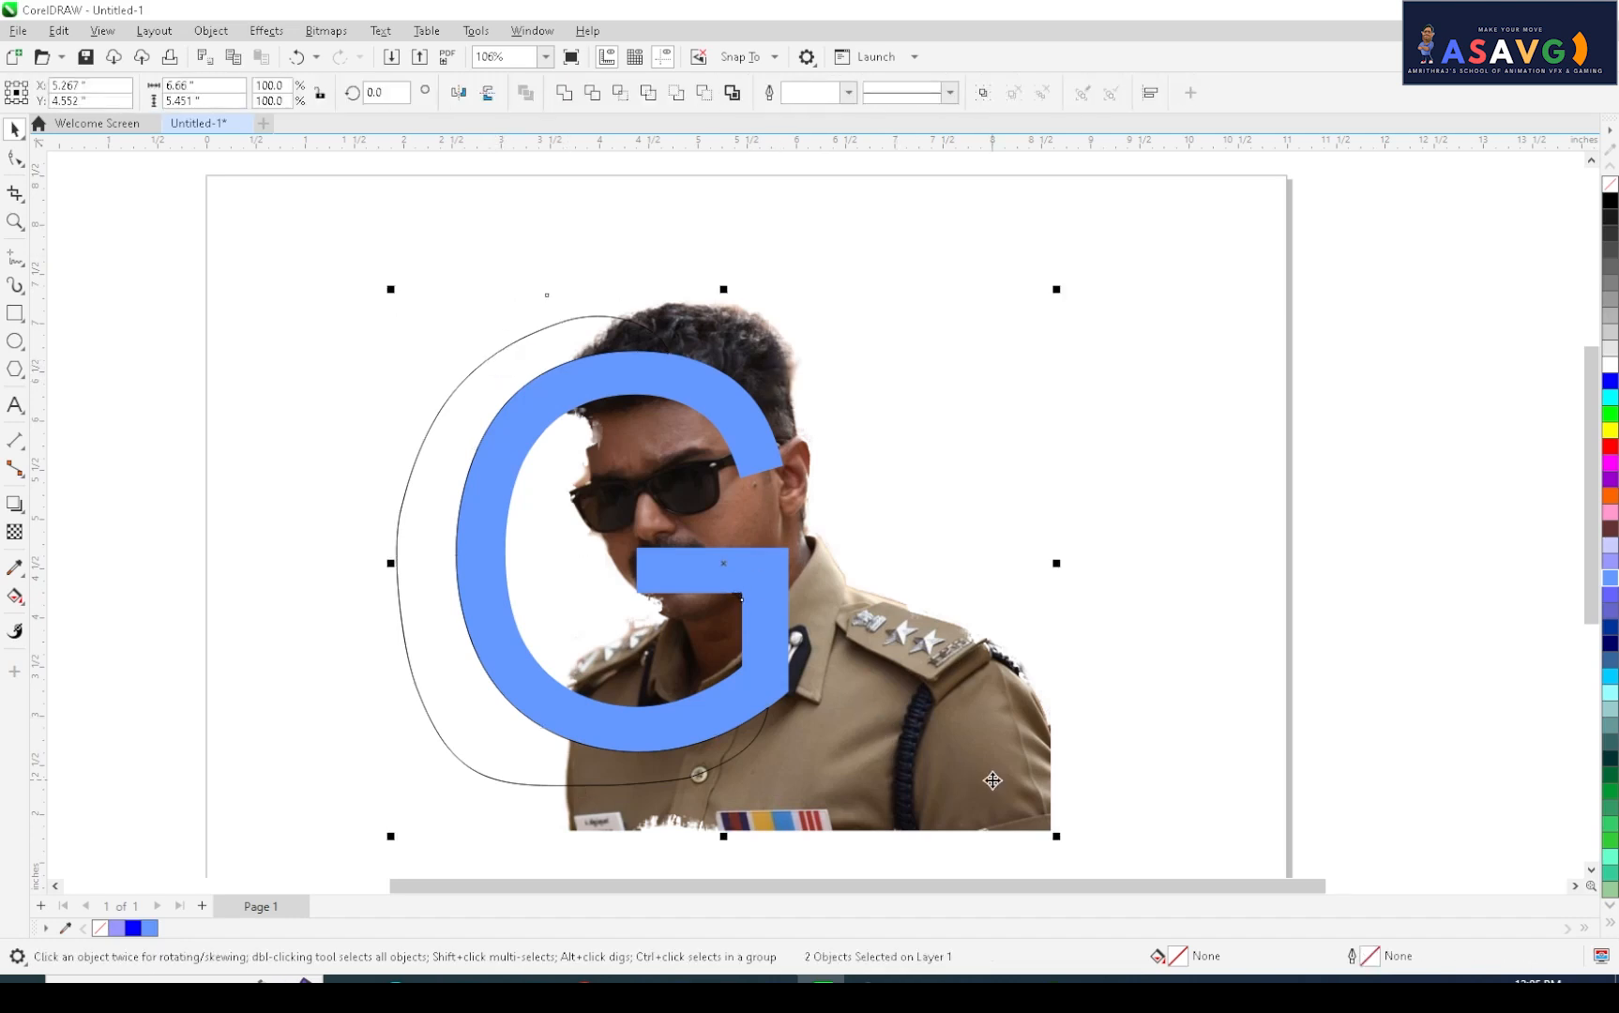
left_click(703, 92)
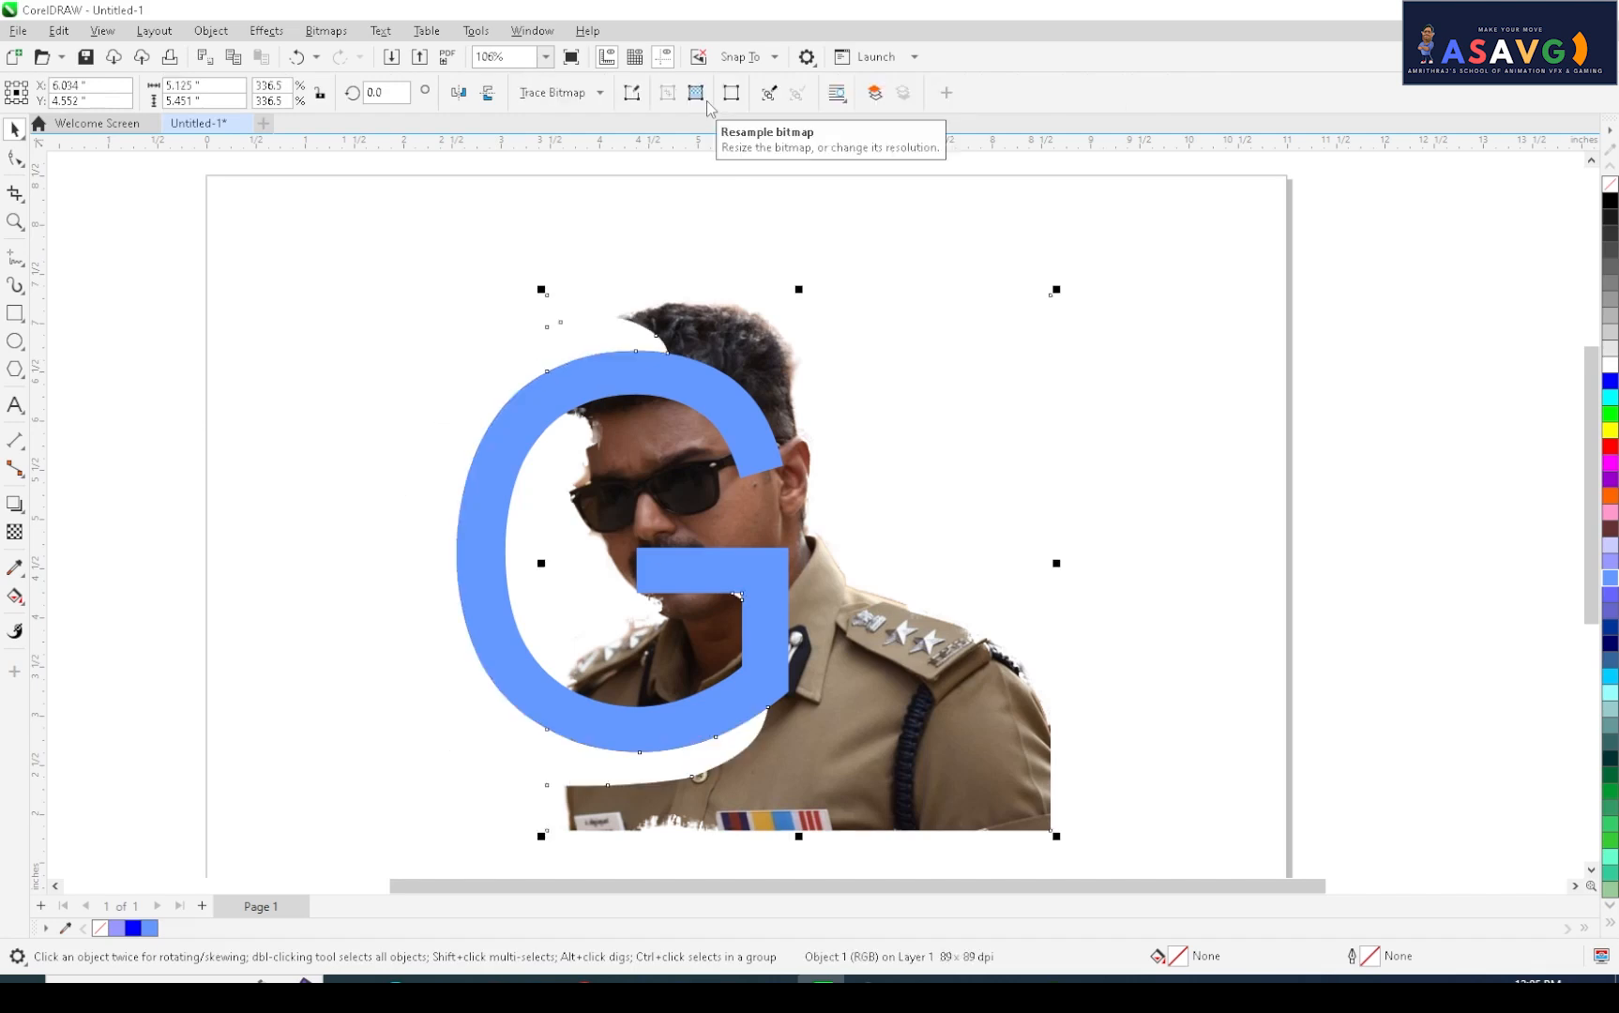
key("ctrl+z")
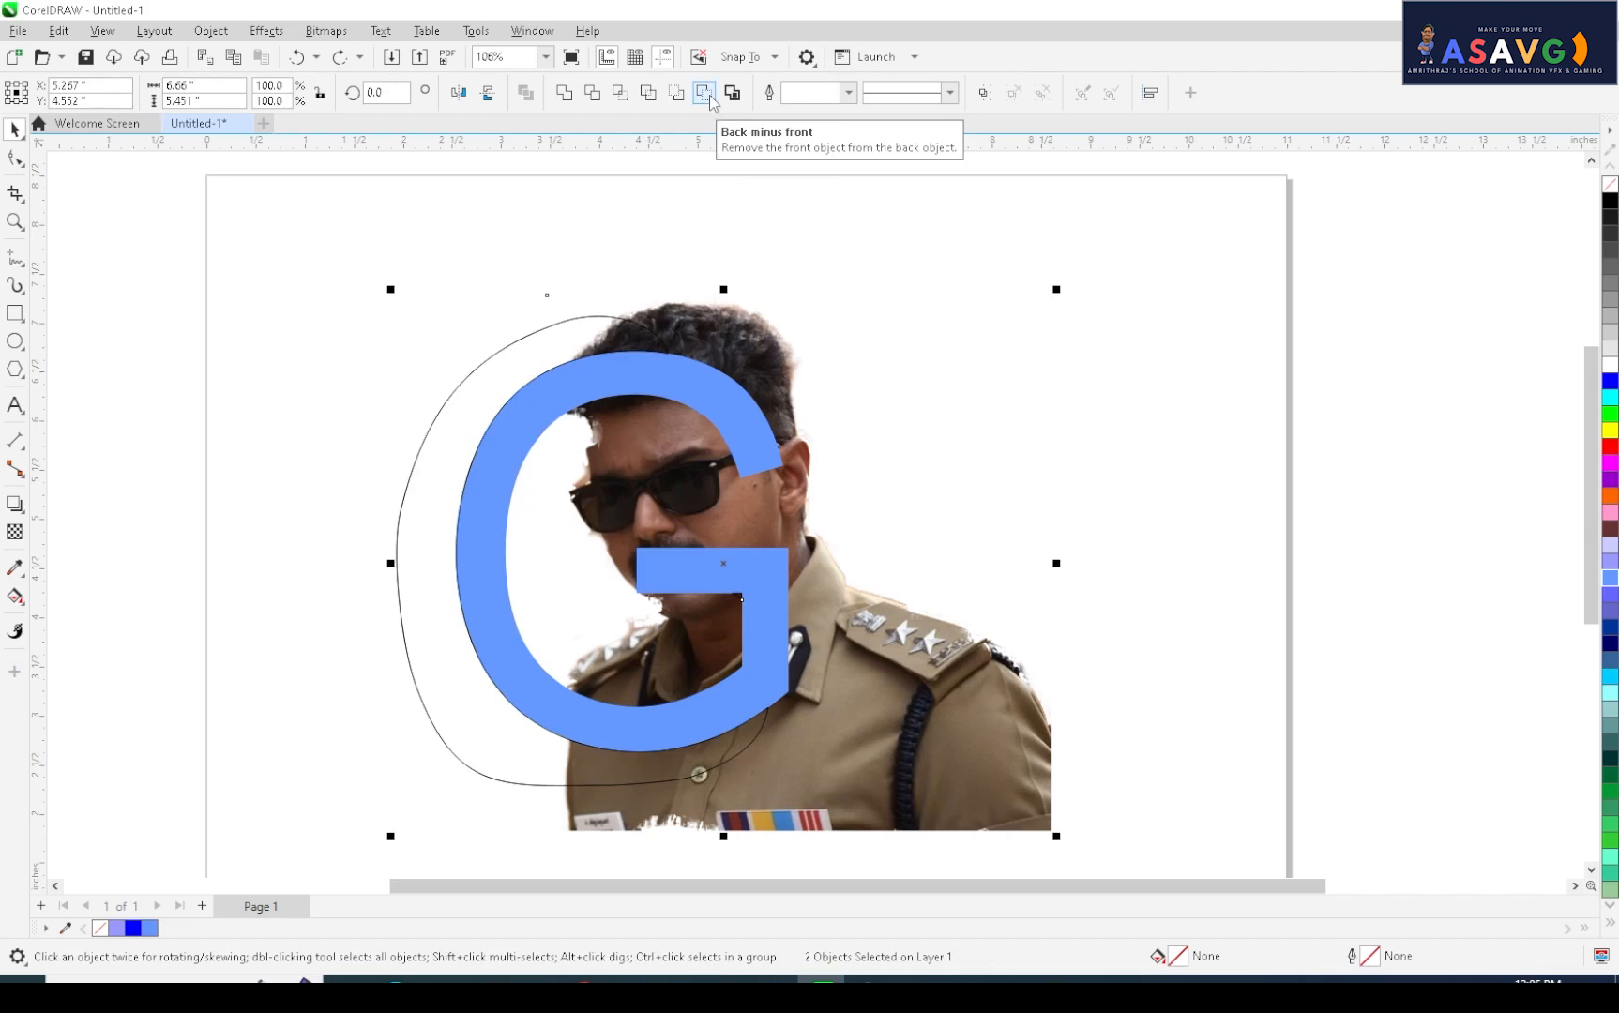
left_click(710, 97)
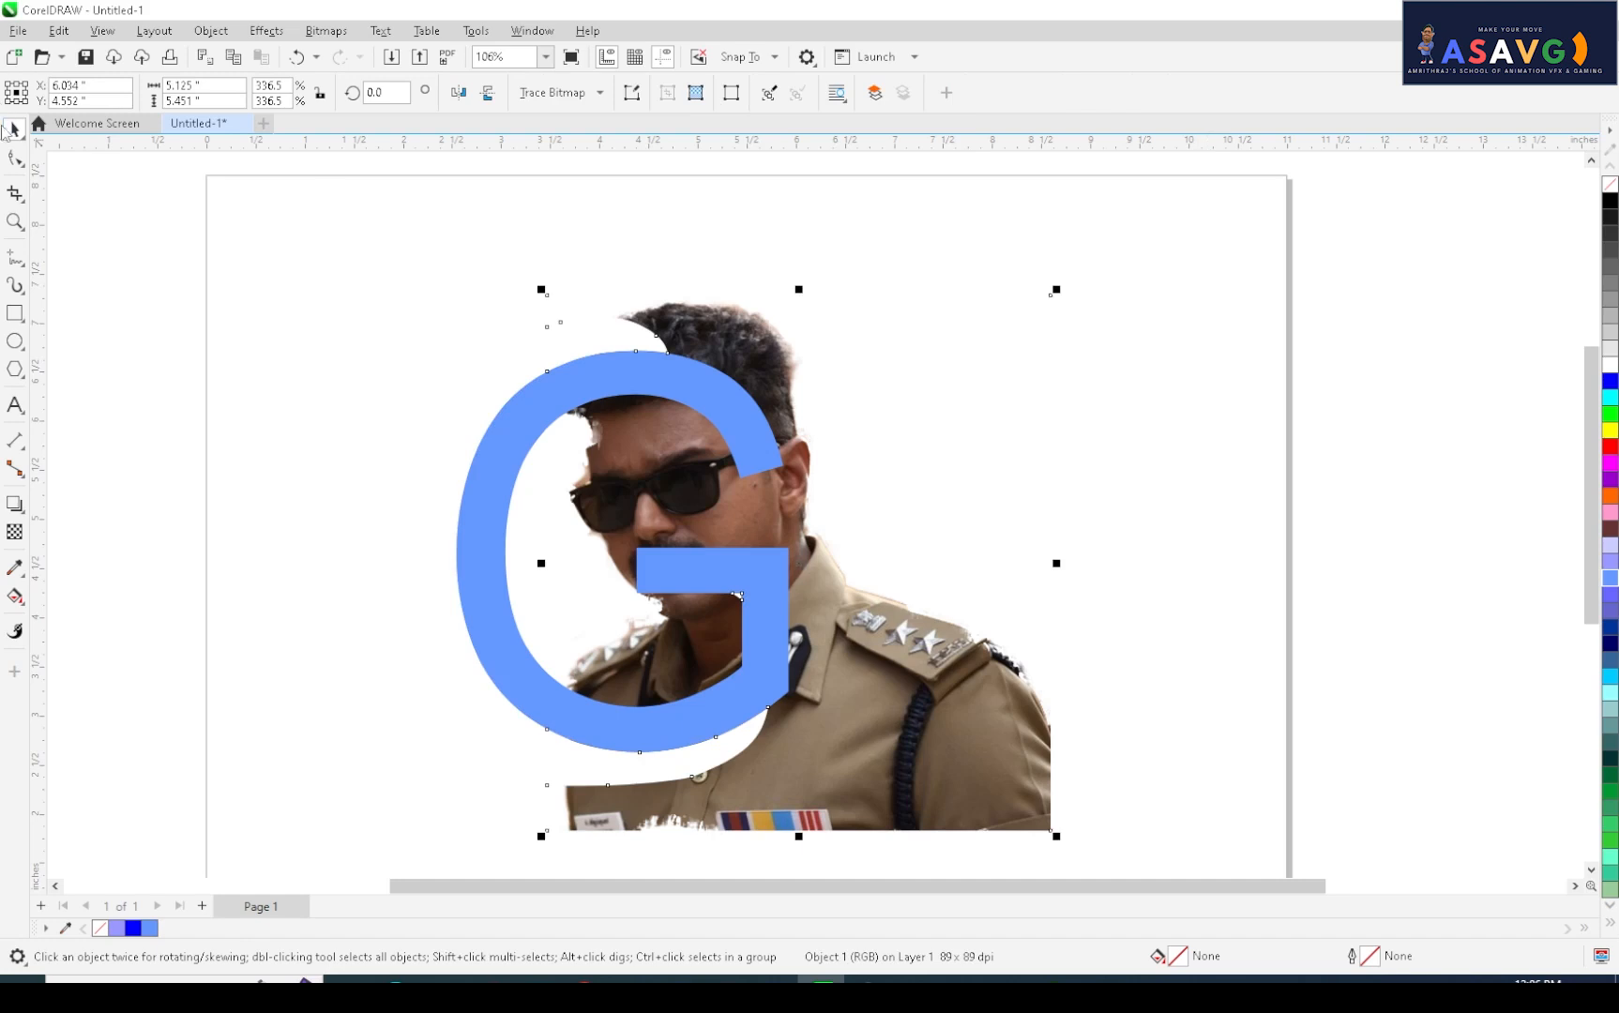
- Send the letter G one level back, behind the man's photo
left_click(506, 304)
left_click(746, 407)
left_click(944, 397)
left_click(705, 379)
key("ctrl+Page_Down")
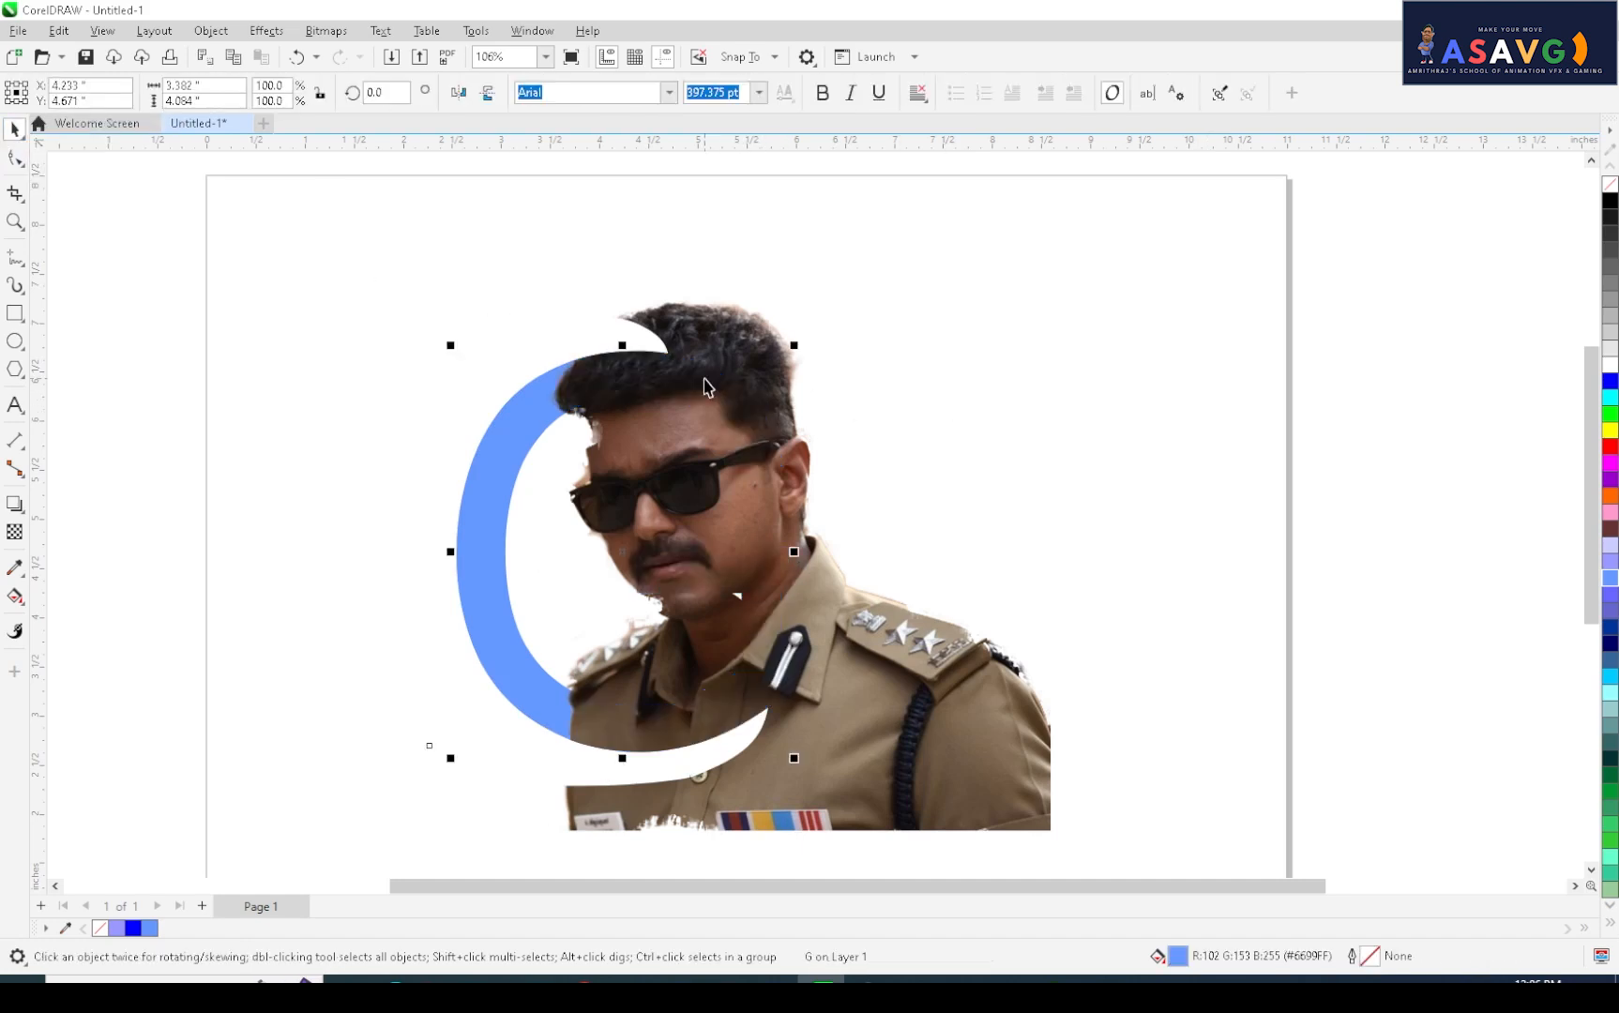
- Check the photo over the G and undo the letter's last stacking order change
left_click(959, 431)
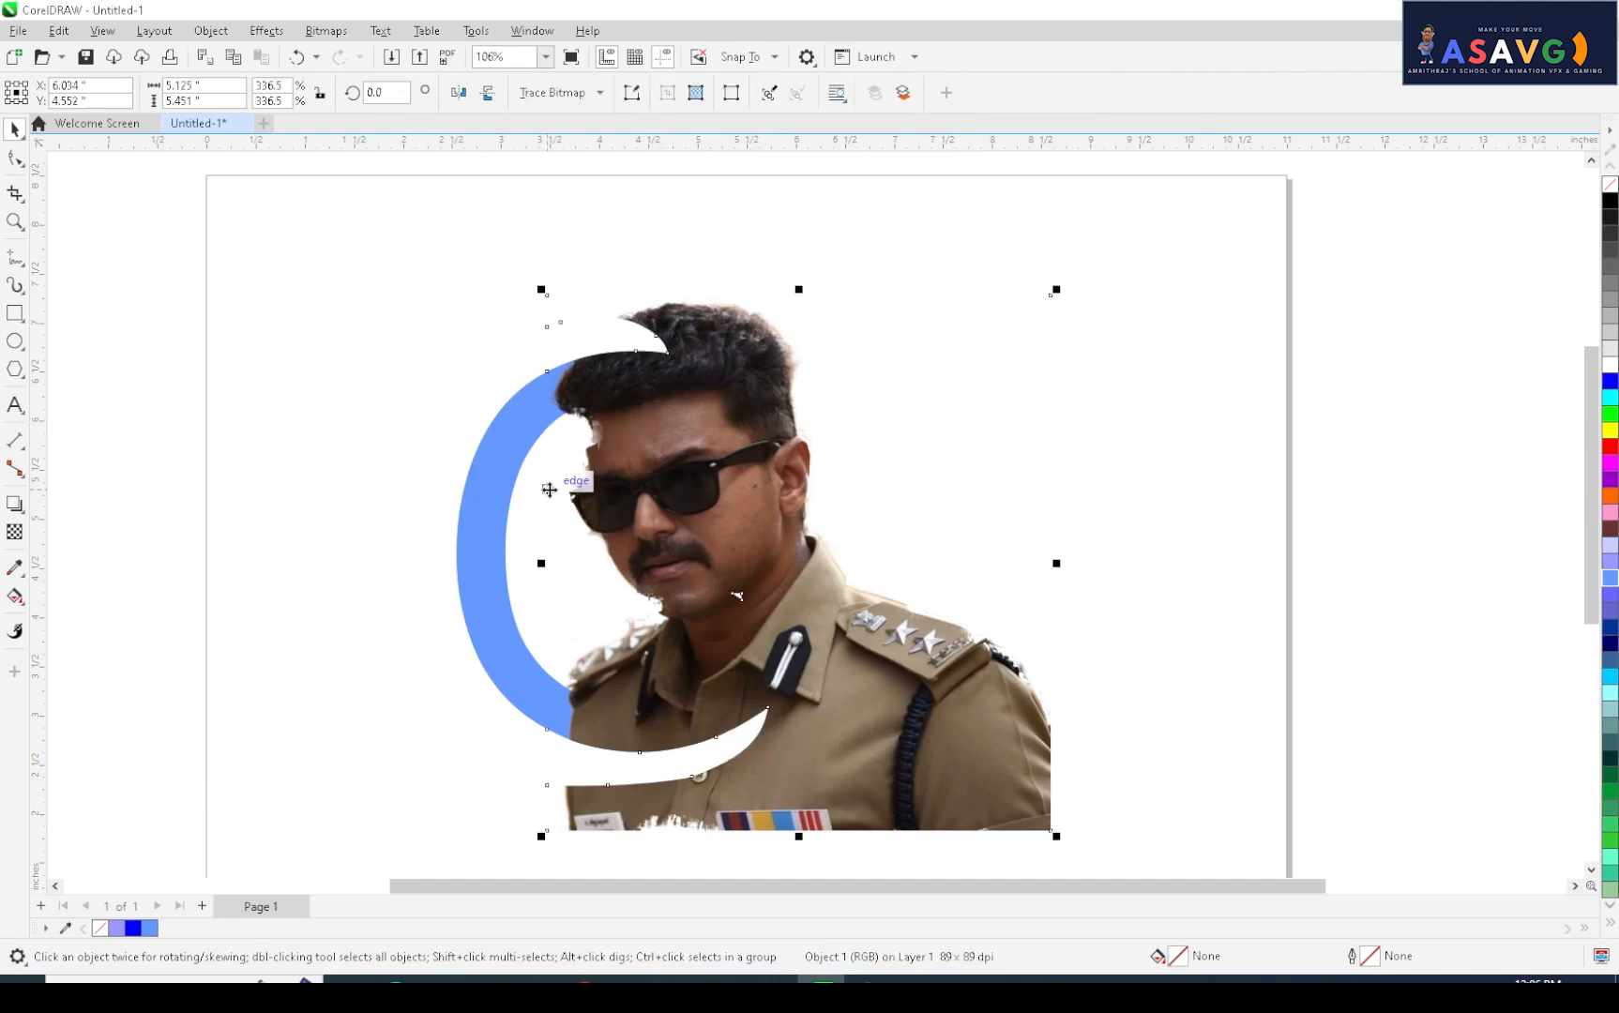
left_click(680, 539)
scroll(927, 612, "down", 1)
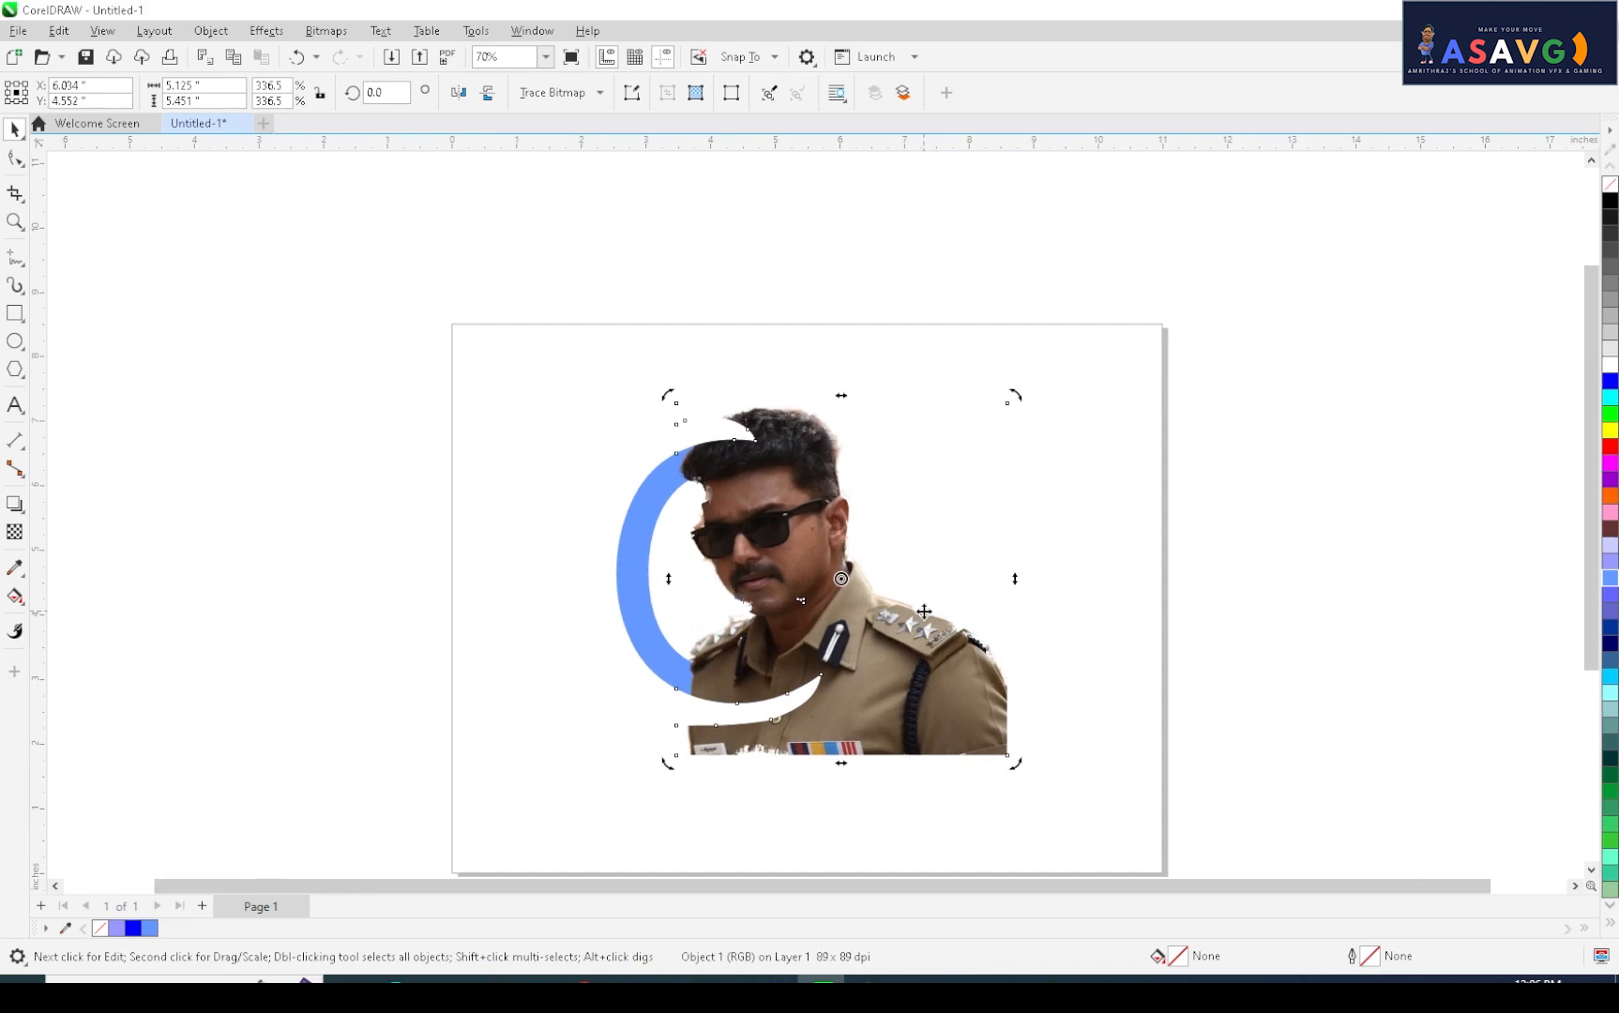
scroll(952, 663, "up", 1)
key("ctrl+z")
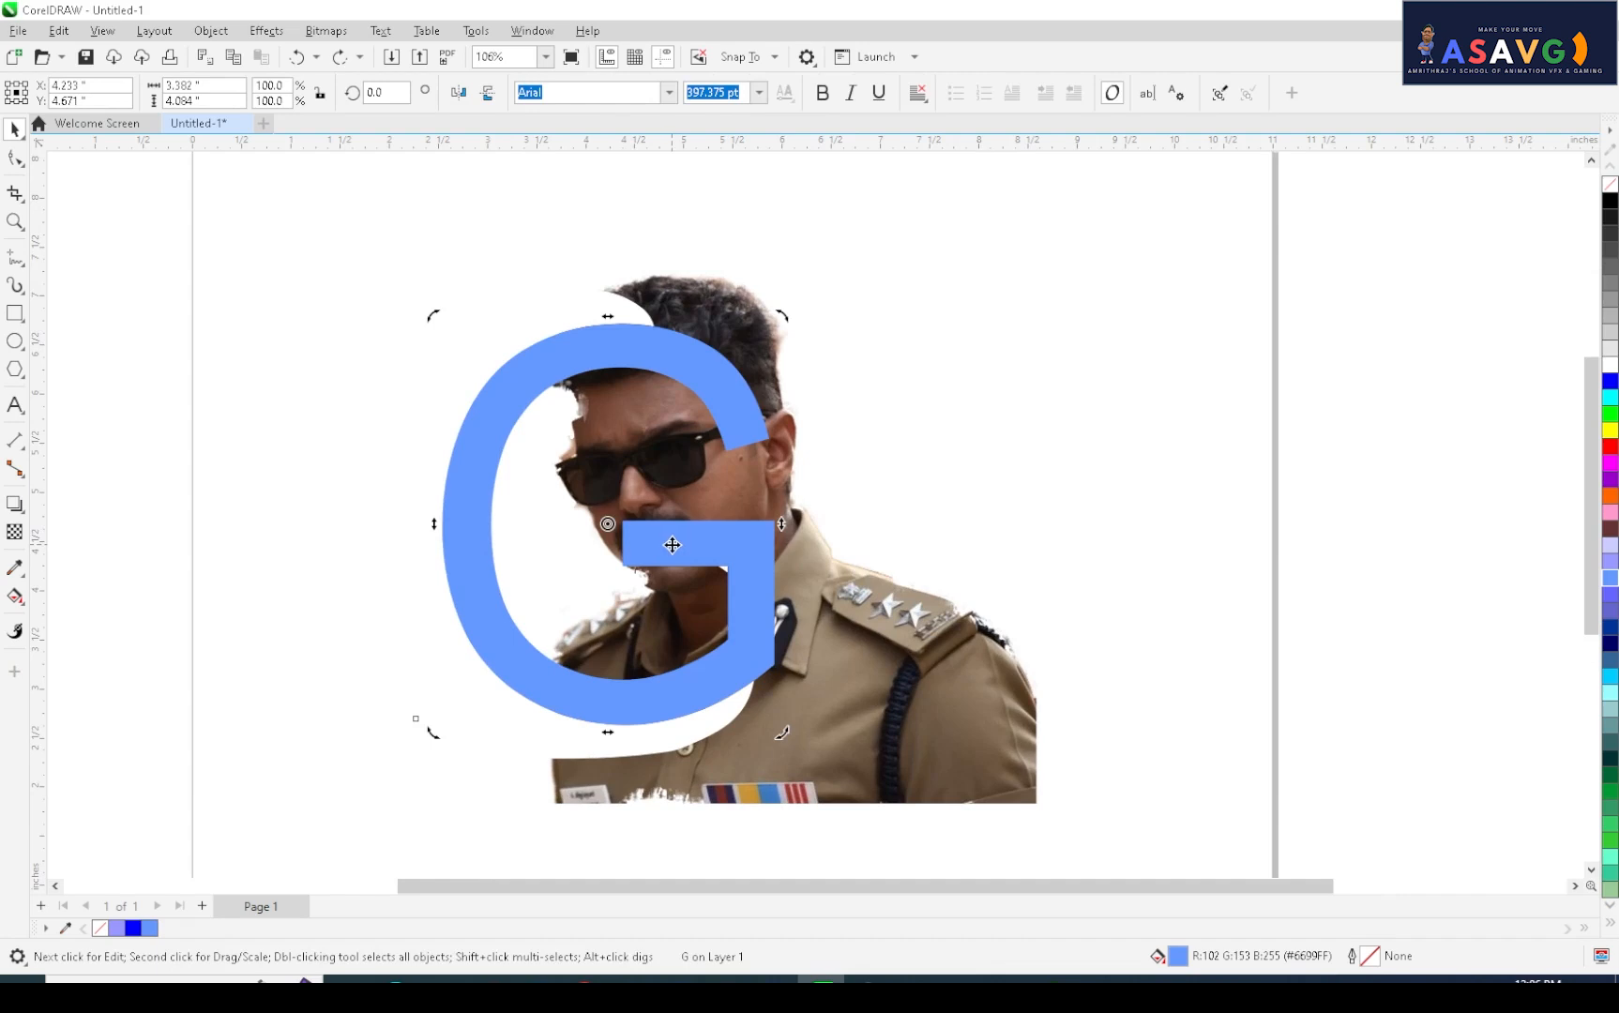
- Redo the letter G's last stacking order change and move the man's photo clear of the letter
key("ctrl+shift+z")
left_click_drag(506, 643, 608, 727)
key("Escape")
left_click_drag(991, 734, 1524, 723)
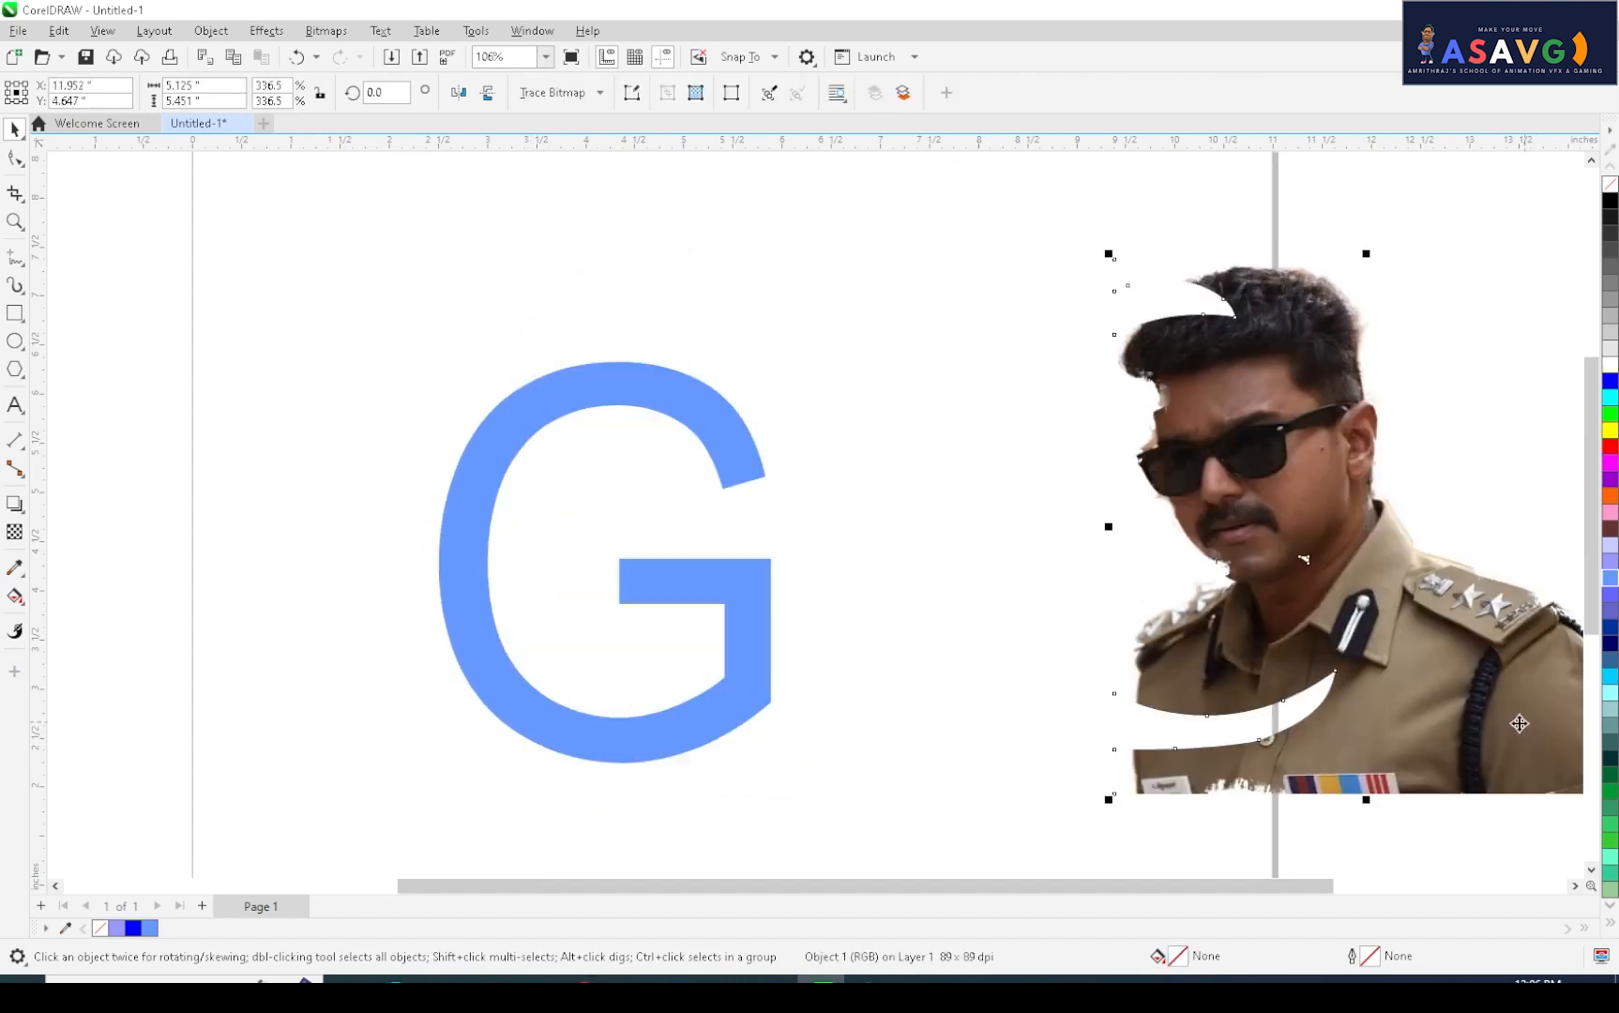
- Place the man's photo back on the page and reposition the letter G behind his face and chest
left_click_drag(1389, 711, 1158, 798)
left_click_drag(628, 747, 793, 840)
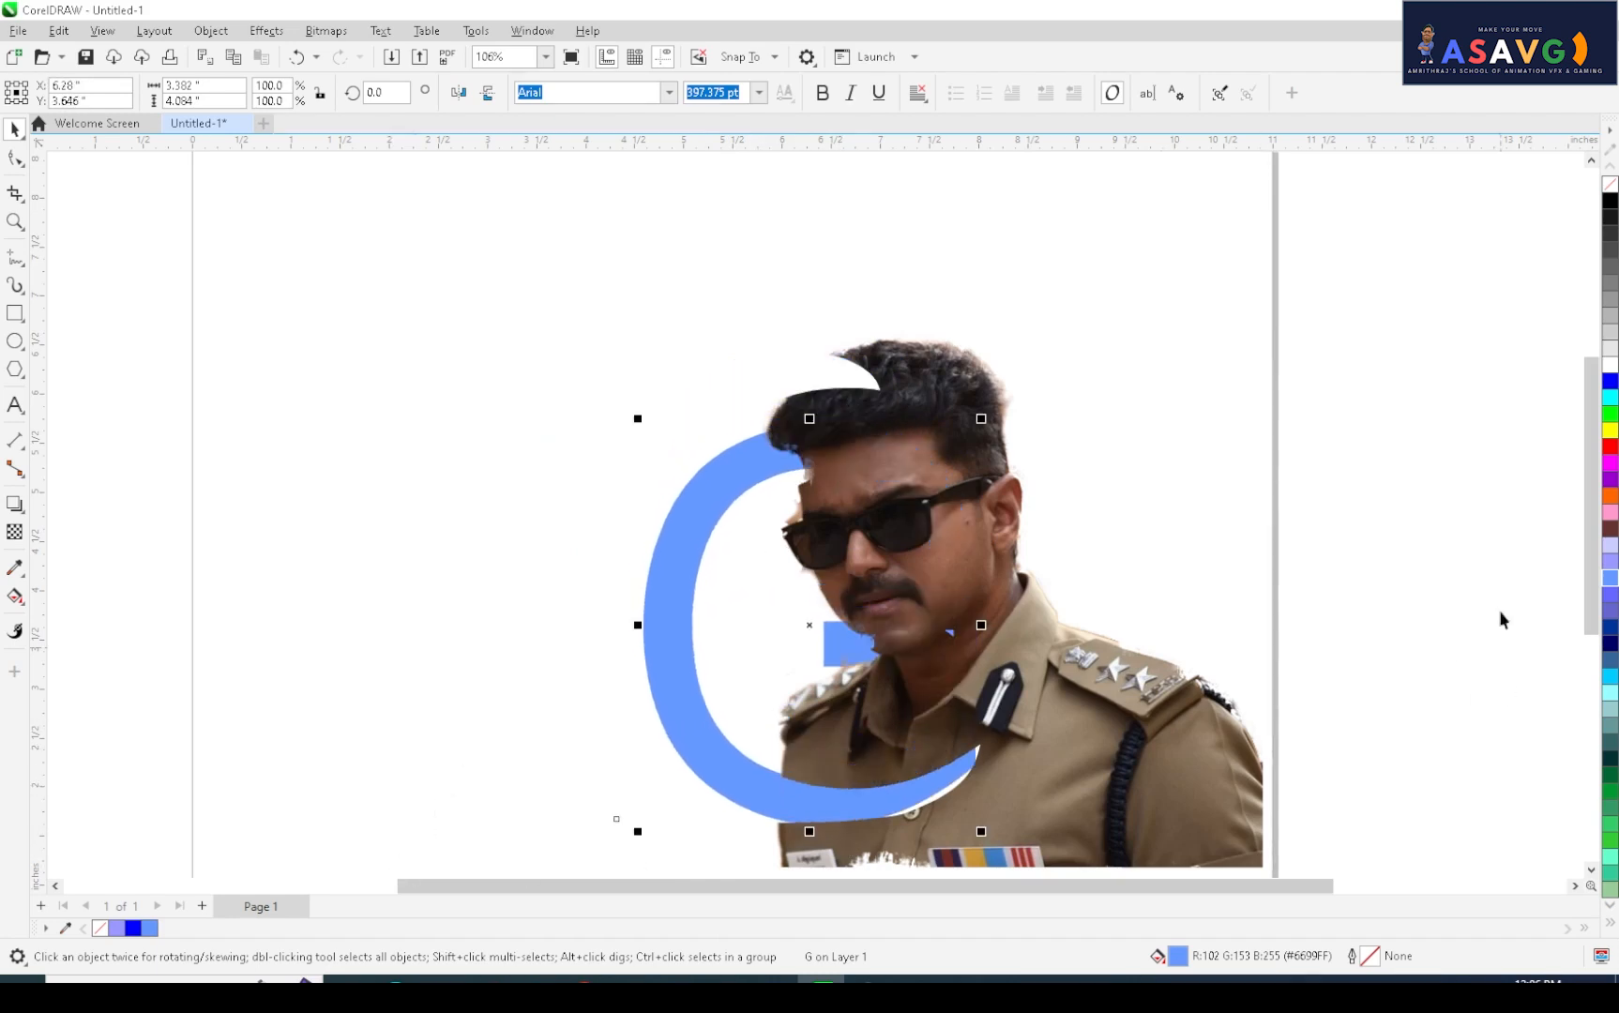
scroll(1180, 498, "down", 2)
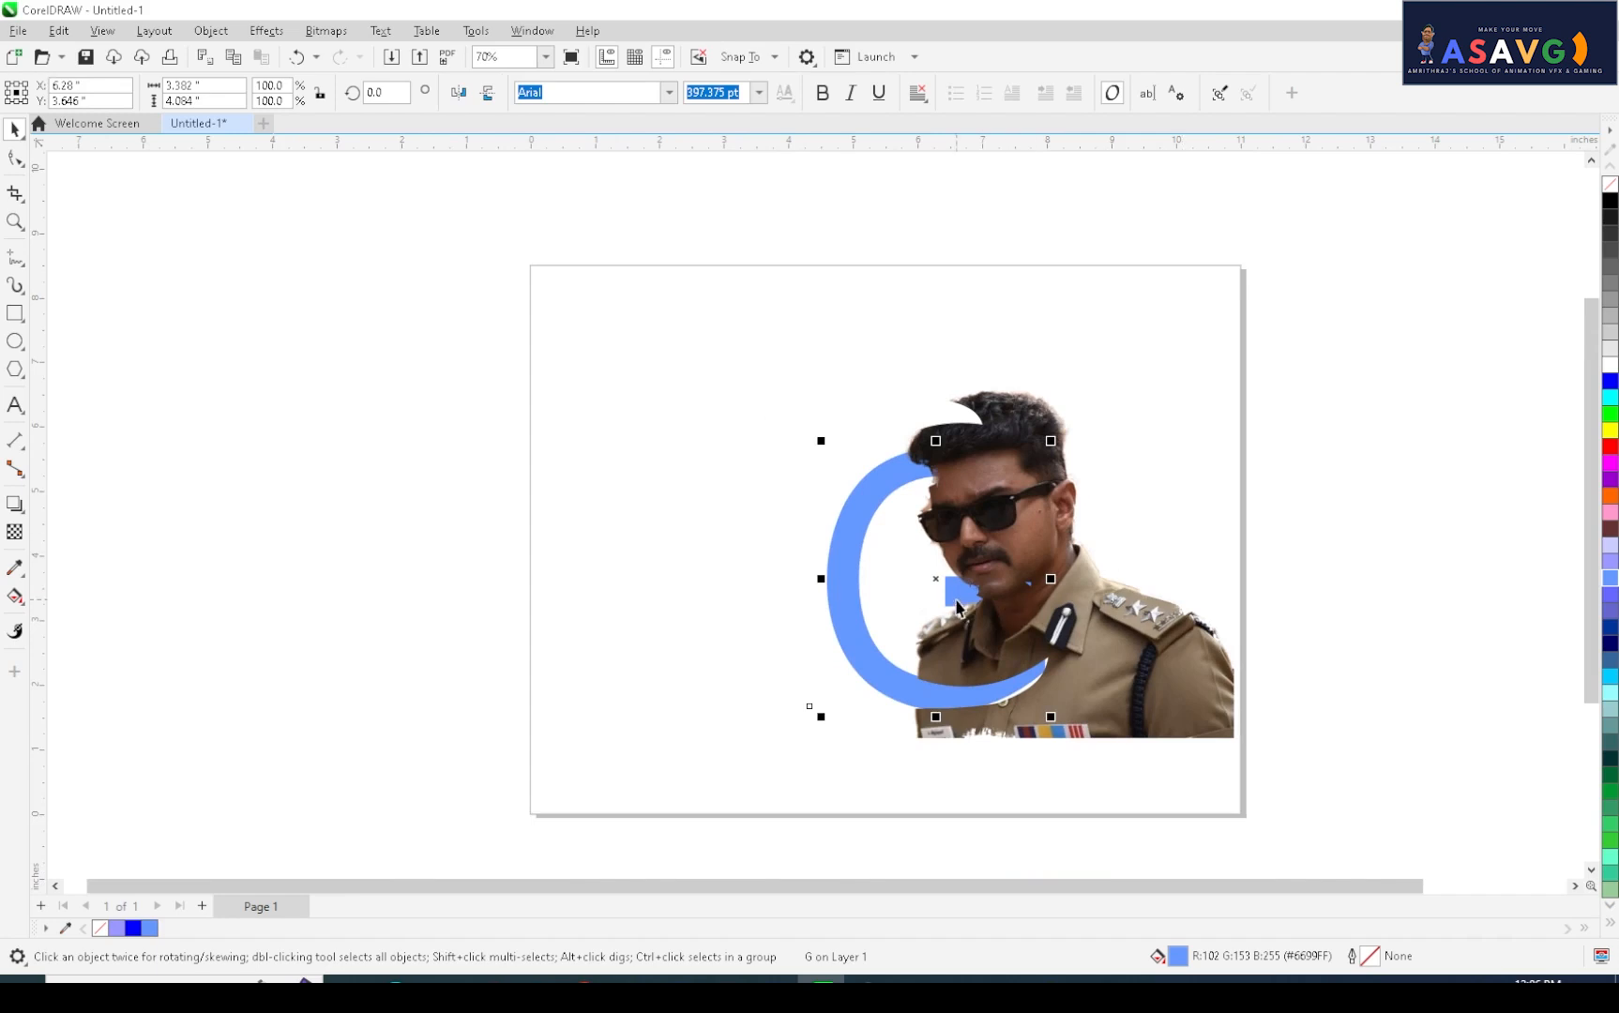
left_click(959, 605)
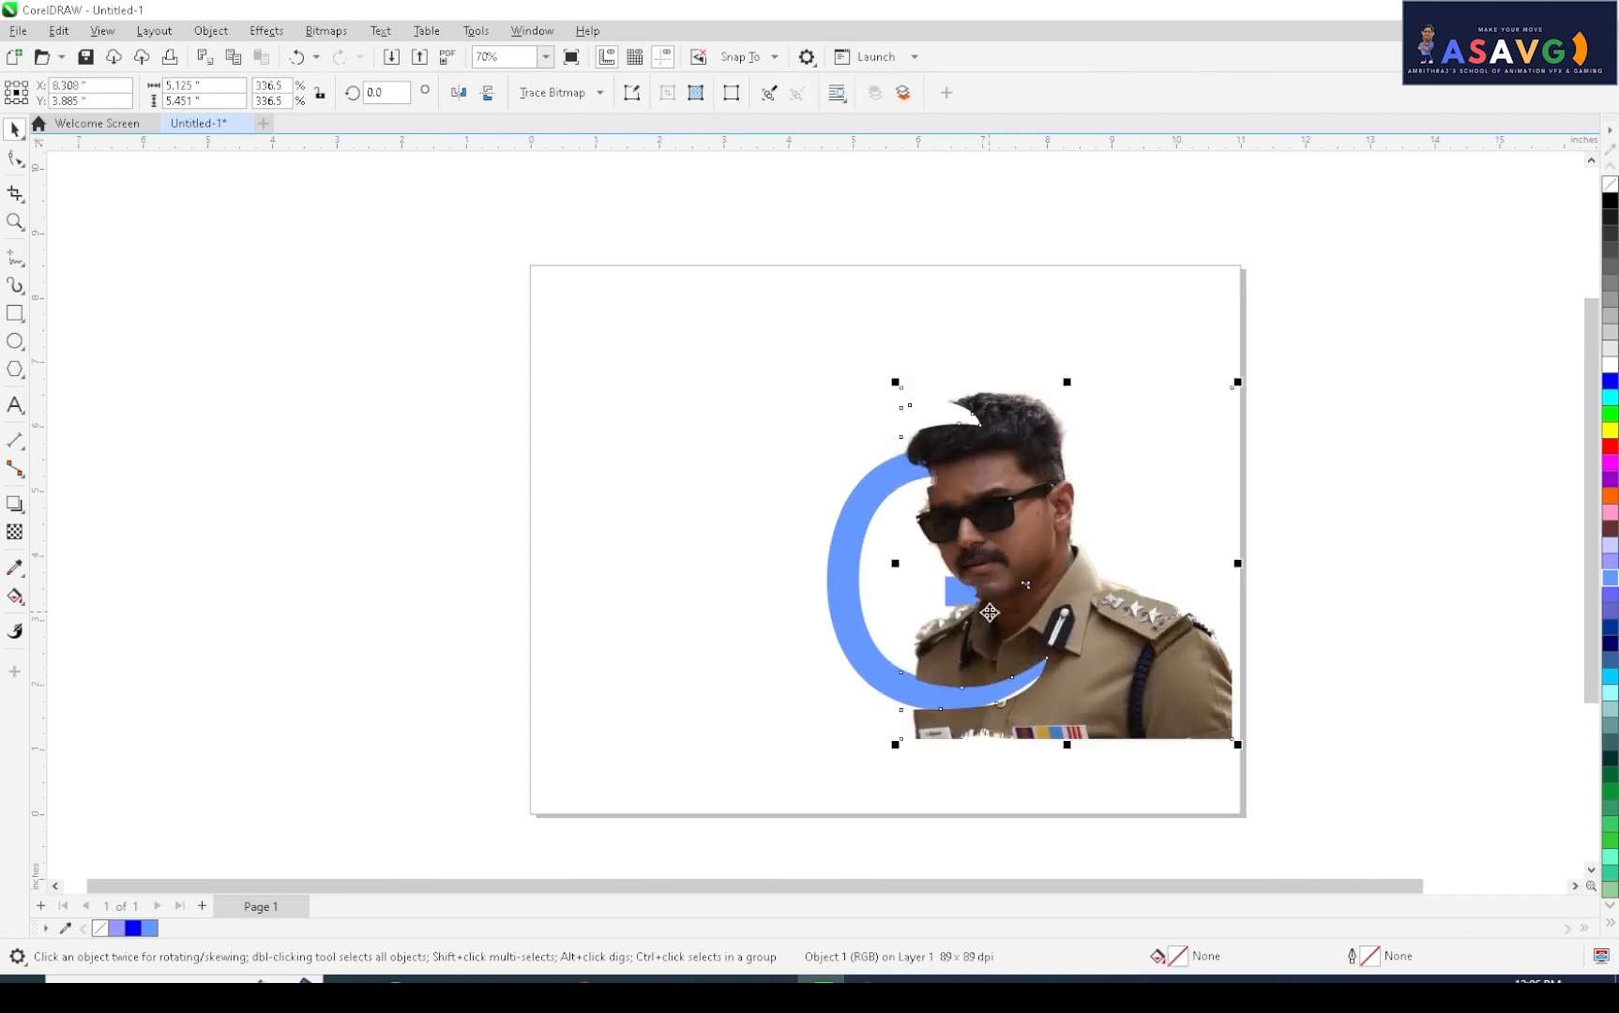
left_click_drag(990, 613, 1003, 617)
mouse_move(1177, 708)
left_mouse_down()
mouse_move(1157, 709)
mouse_move(1174, 710)
left_mouse_up()
key("Escape")
- Draw a background rectangle about 11.9 by 9.0 inches over the page, fill it with R102 G102 B204, and send it to the back
left_click(16, 313)
left_click_drag(523, 248, 1295, 832)
left_click(1610, 617)
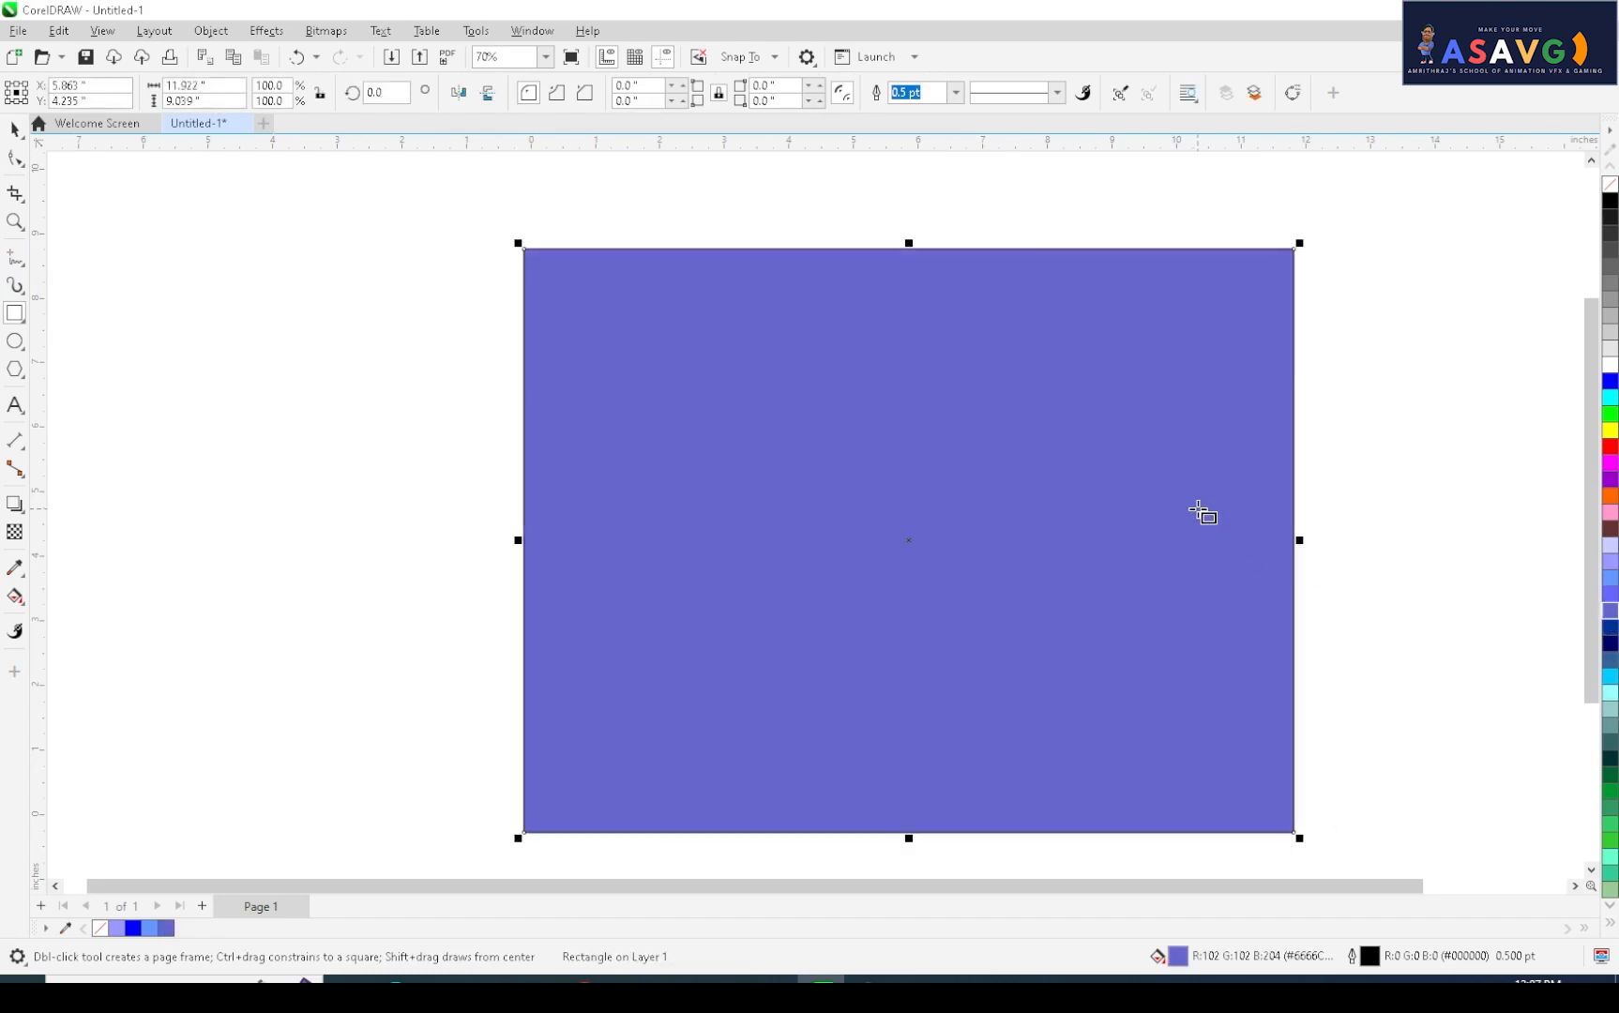
key("shift+Page_Down")
scroll(1168, 539, "up", 2)
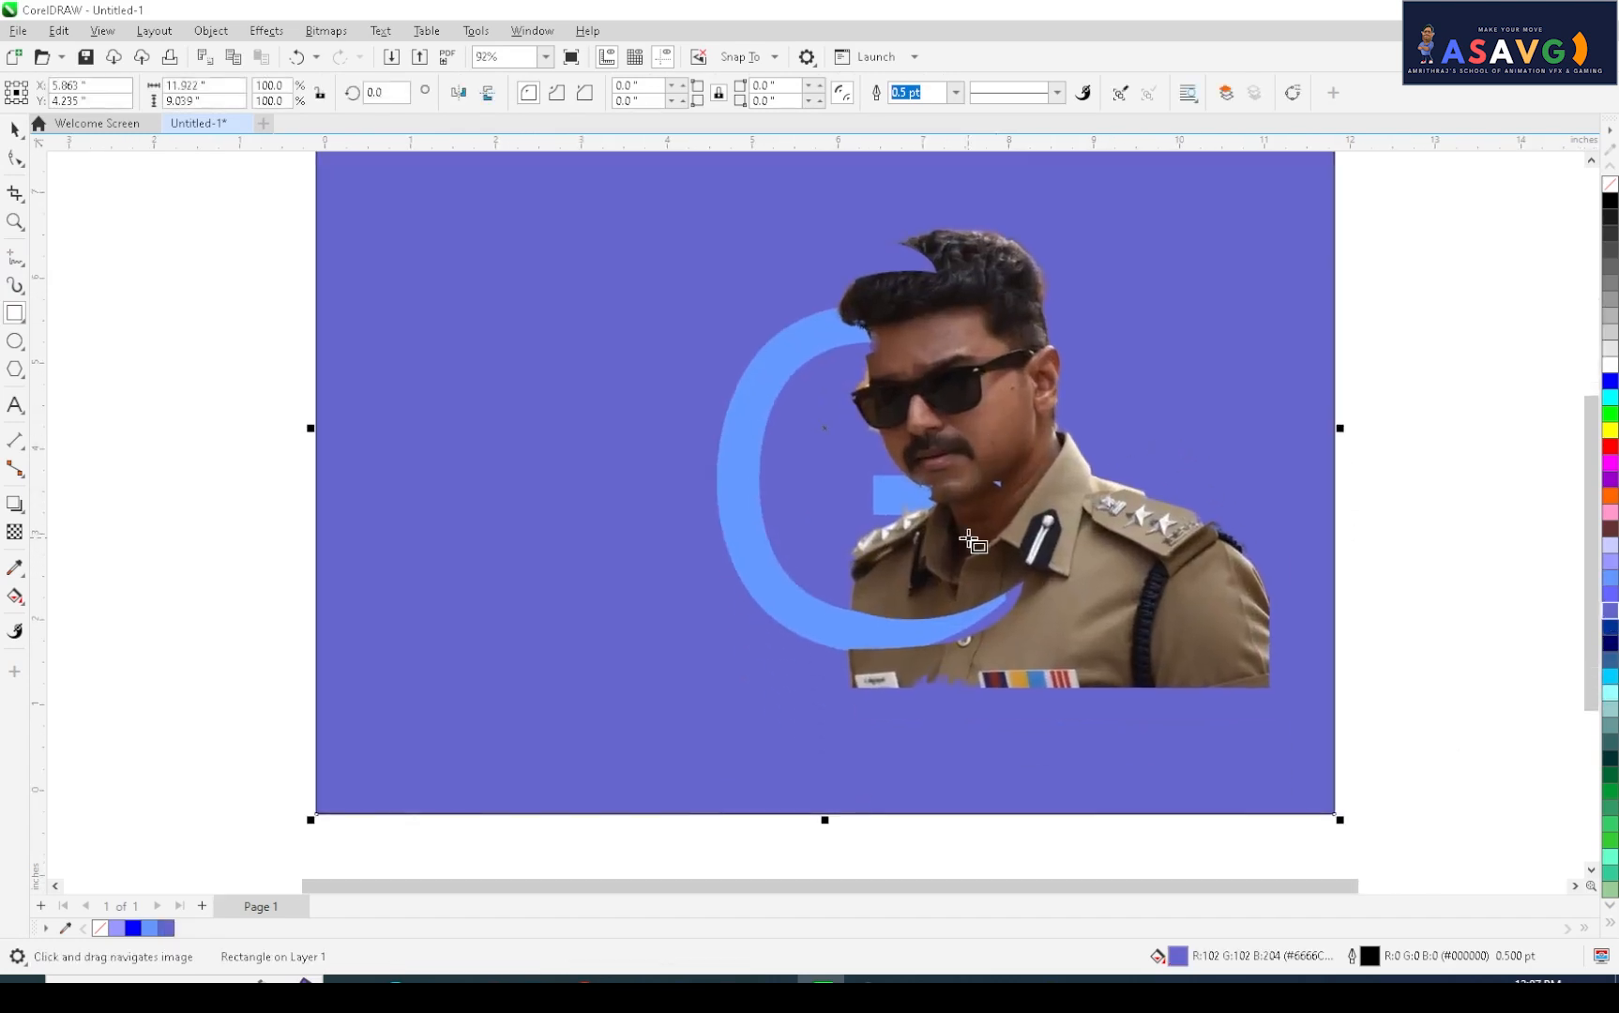
- Try a drop shadow on the background rectangle and undo it
left_click(15, 506)
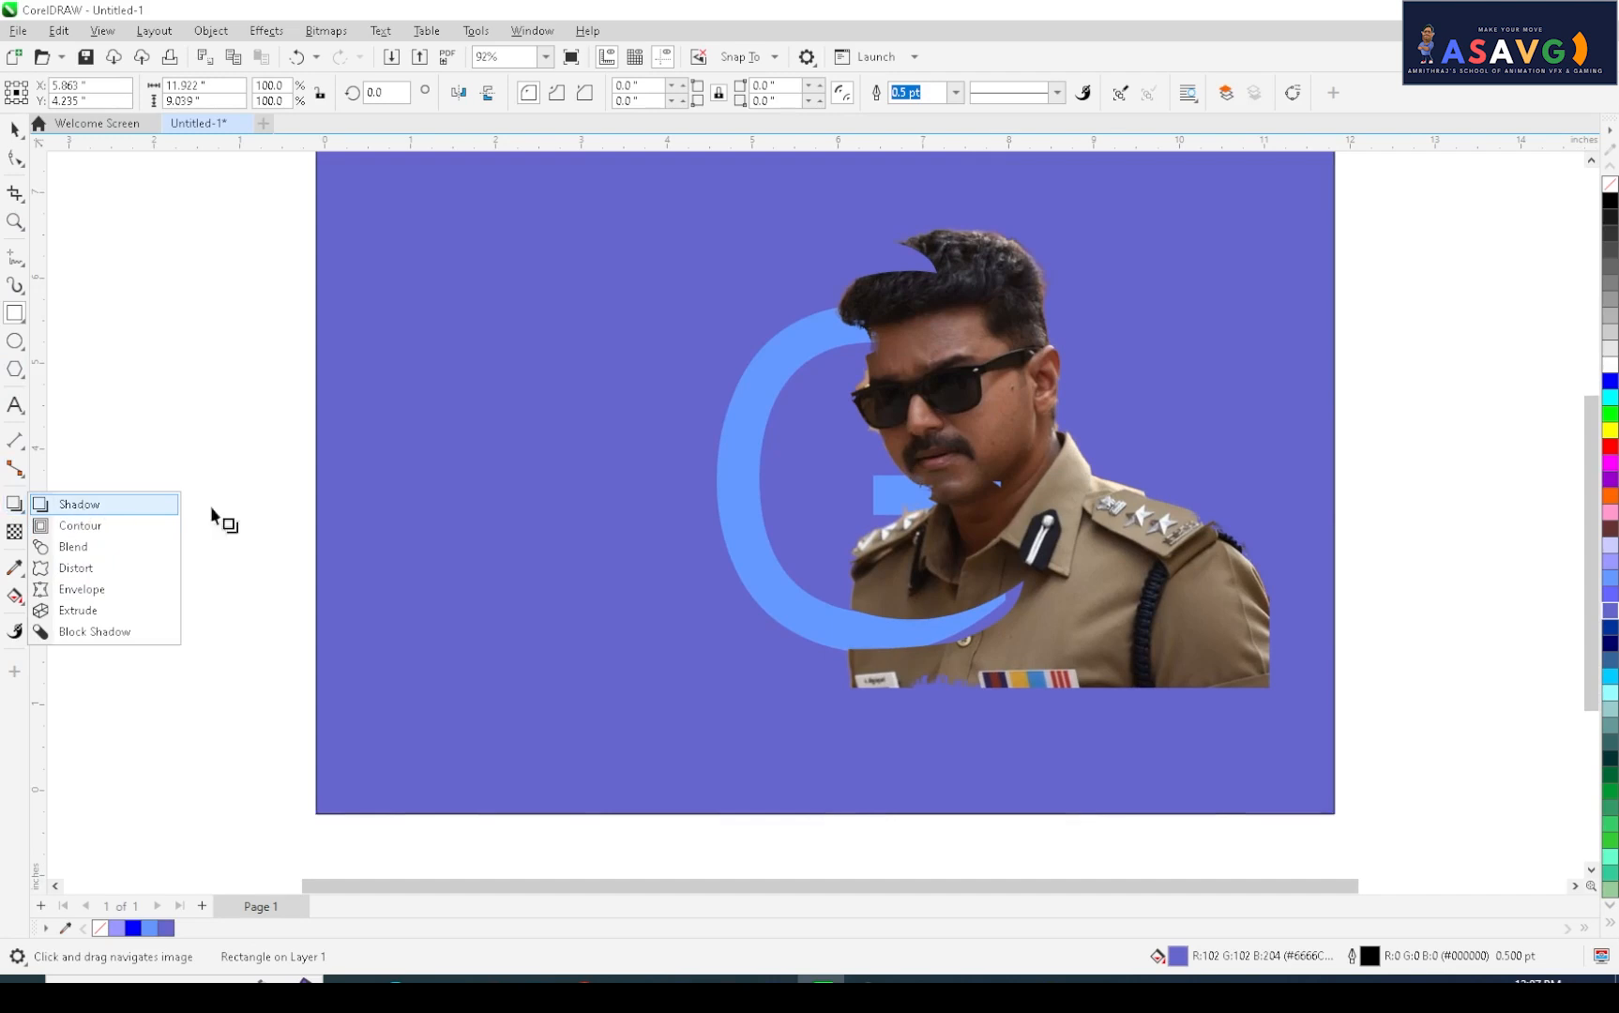
left_click(80, 504)
left_click_drag(825, 428, 743, 605)
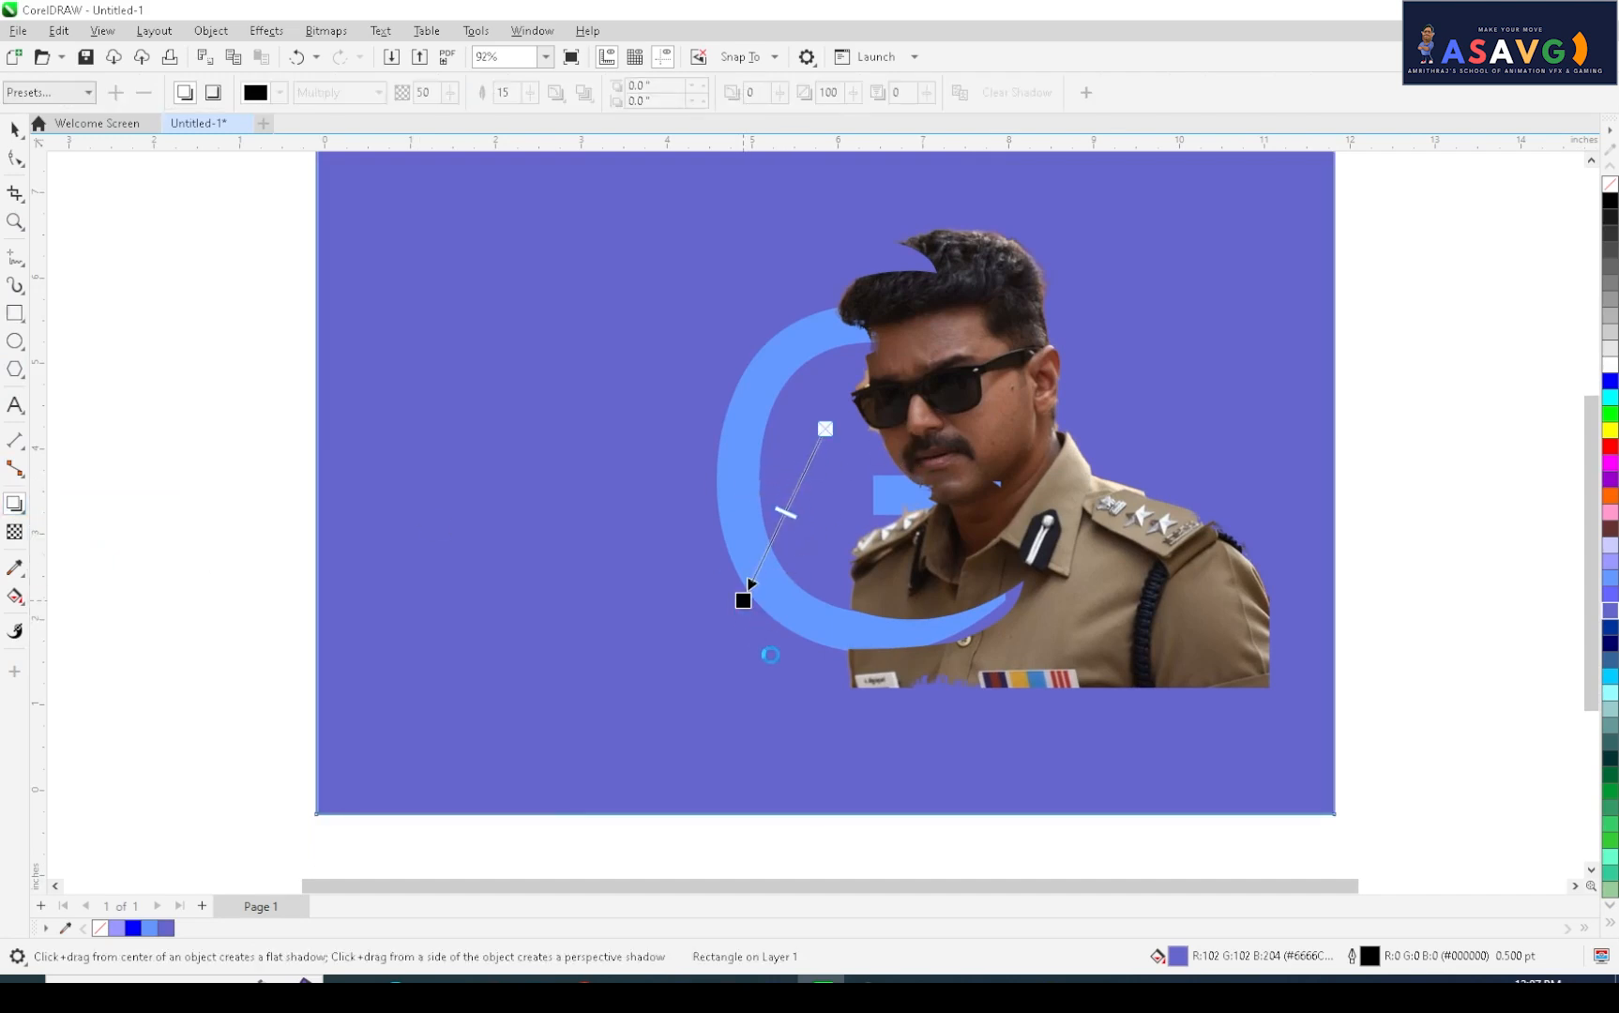
left_click_drag(834, 638, 777, 686)
key("ctrl+z")
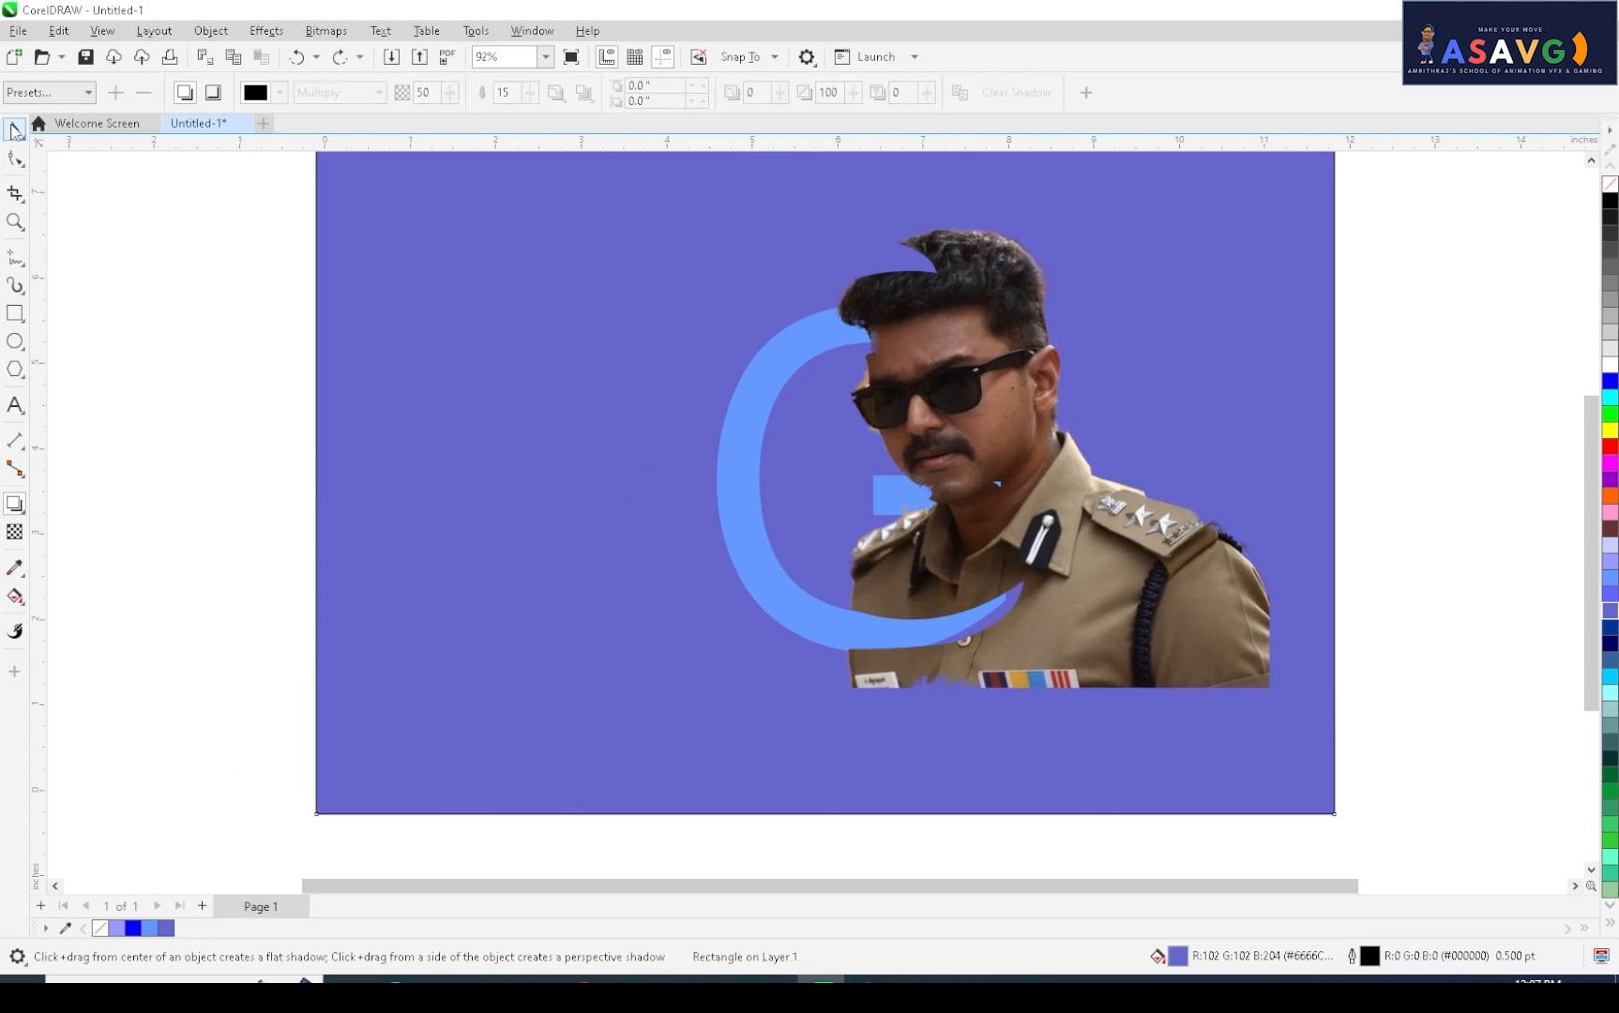
- Add a Multiply drop shadow to the letter G, starting from the letter's outer curve and running toward the man's face
left_click(15, 129)
left_click(804, 359)
left_click(804, 359)
left_click(783, 357)
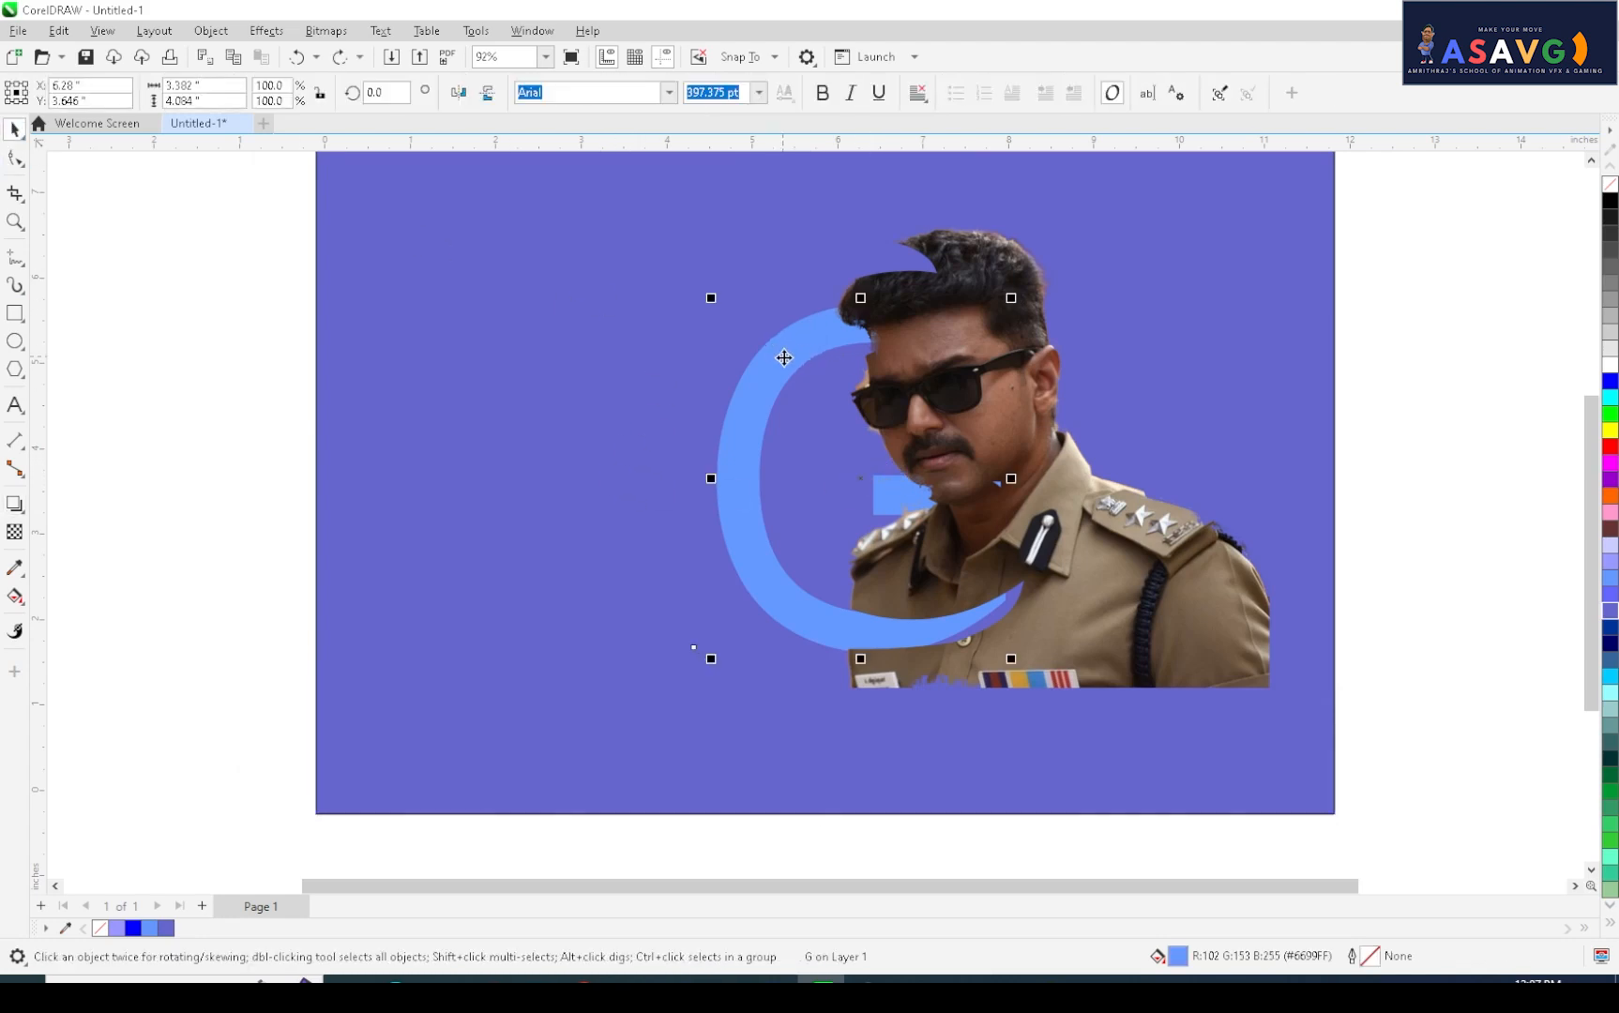
left_click(15, 506)
left_click(65, 503)
left_click_drag(718, 478, 1259, 494)
key("ctrl+z")
left_click_drag(738, 535, 930, 470)
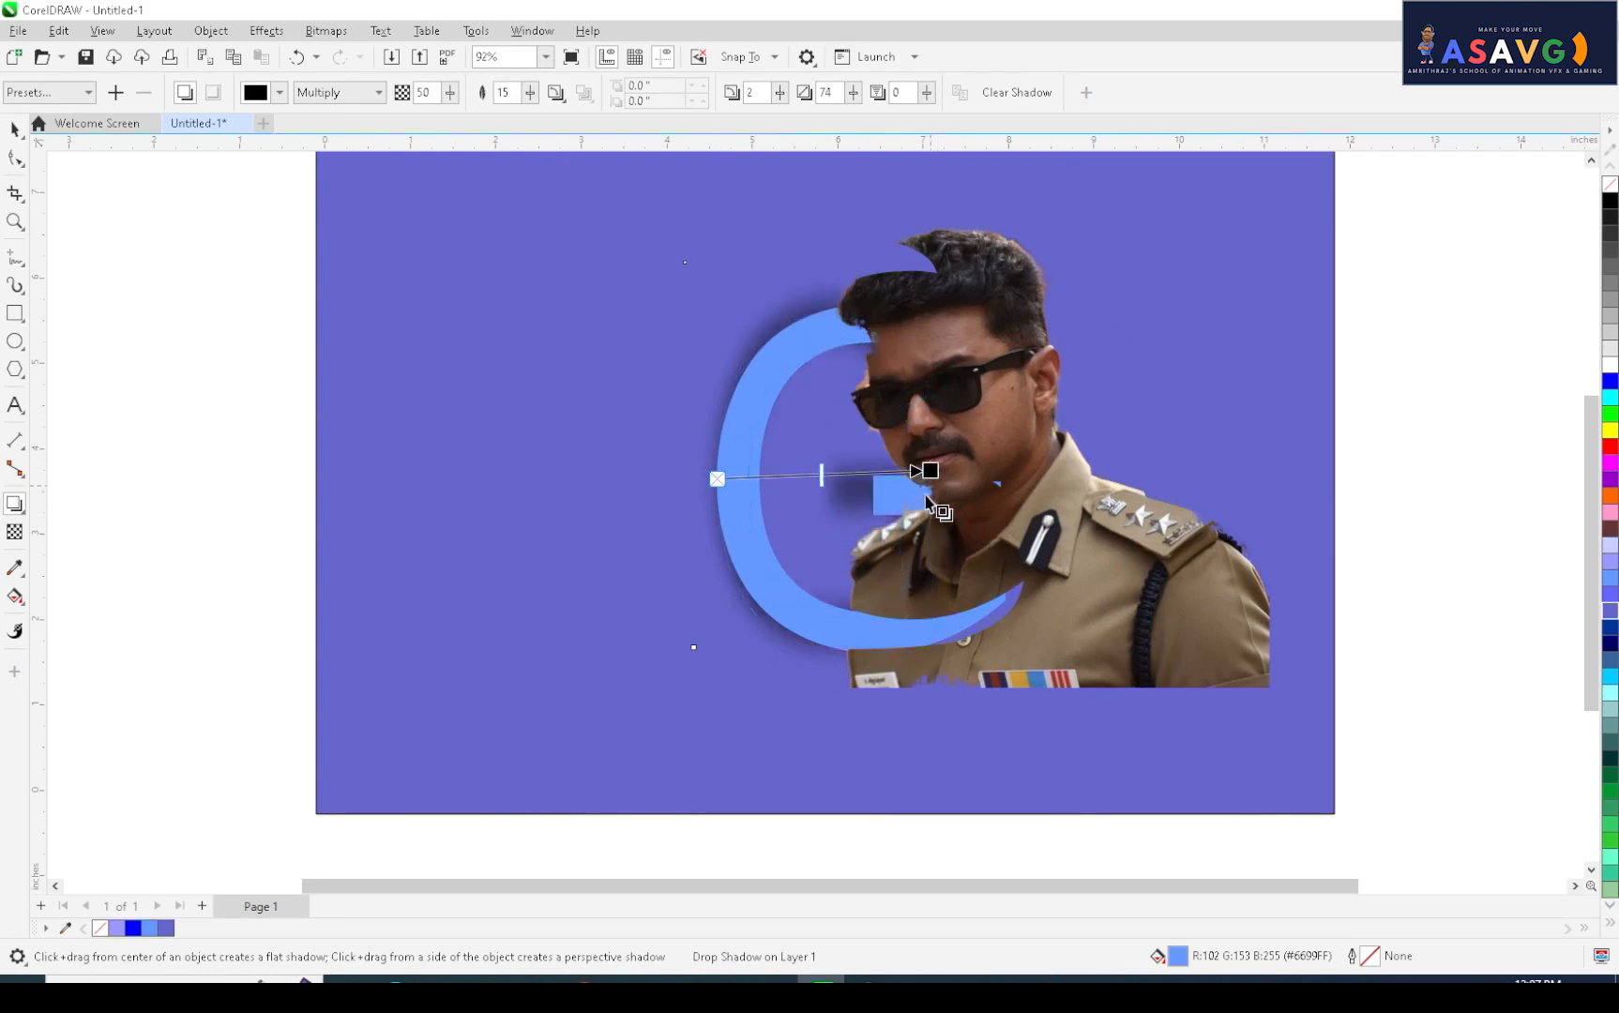
- Reduce the G's shadow opacity to 26 and adjust its end point to an extend value of 75
left_click_drag(818, 475, 777, 476)
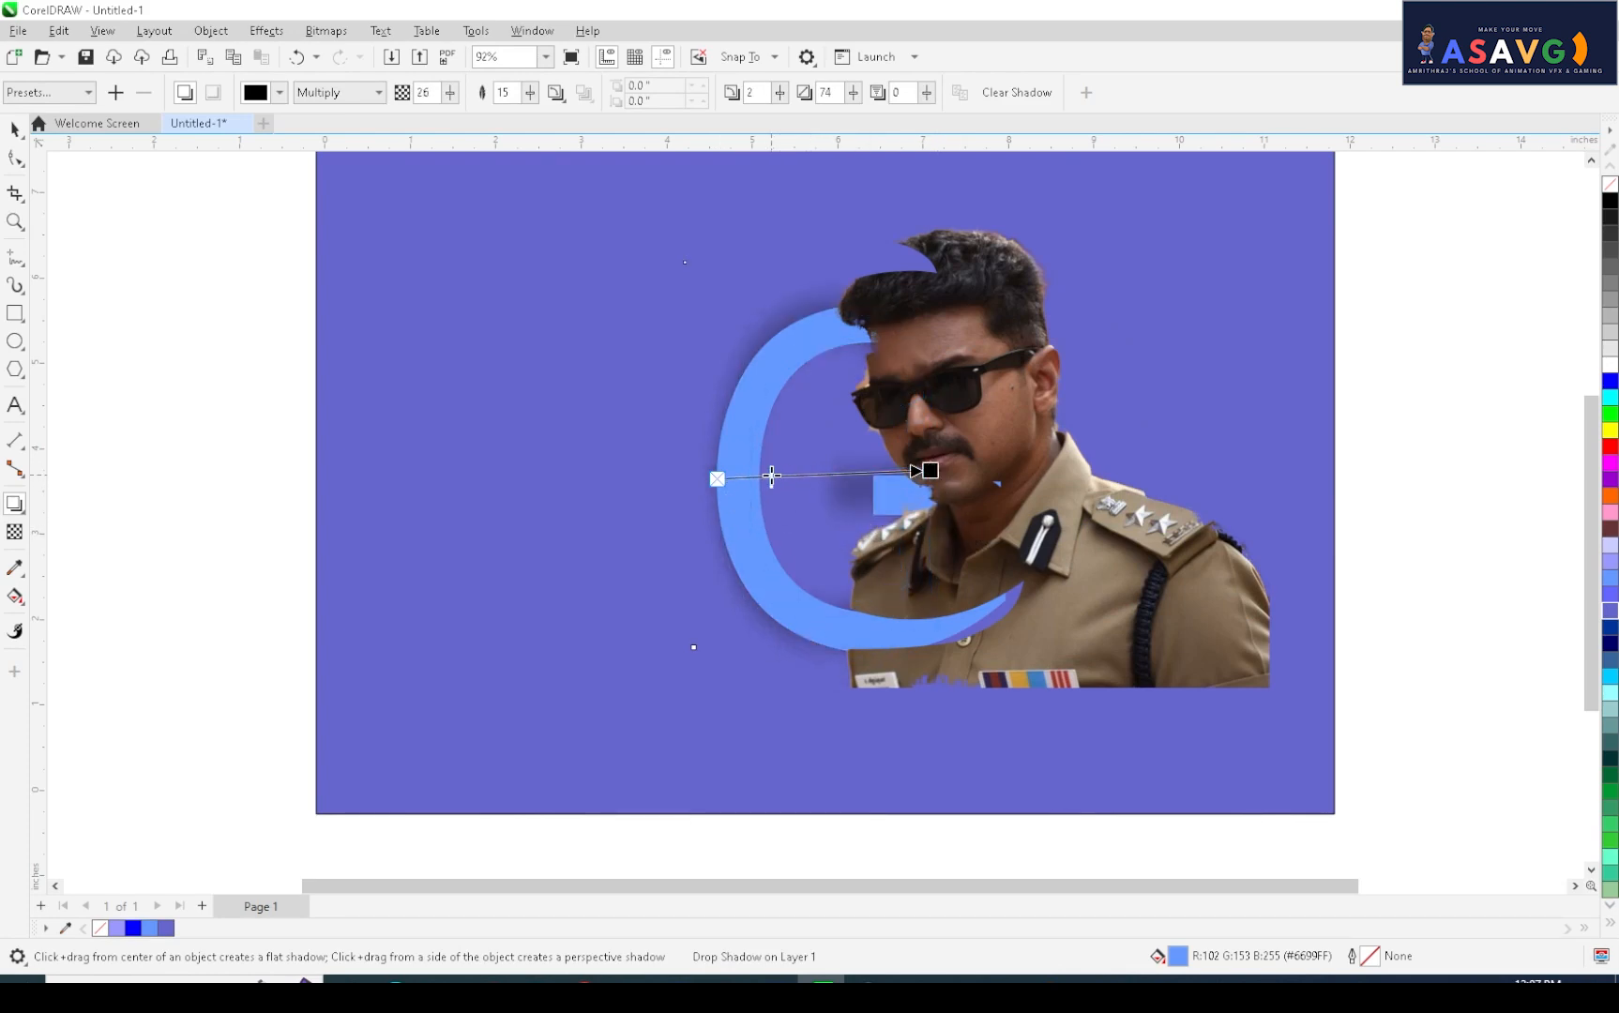
left_click_drag(930, 470, 932, 476)
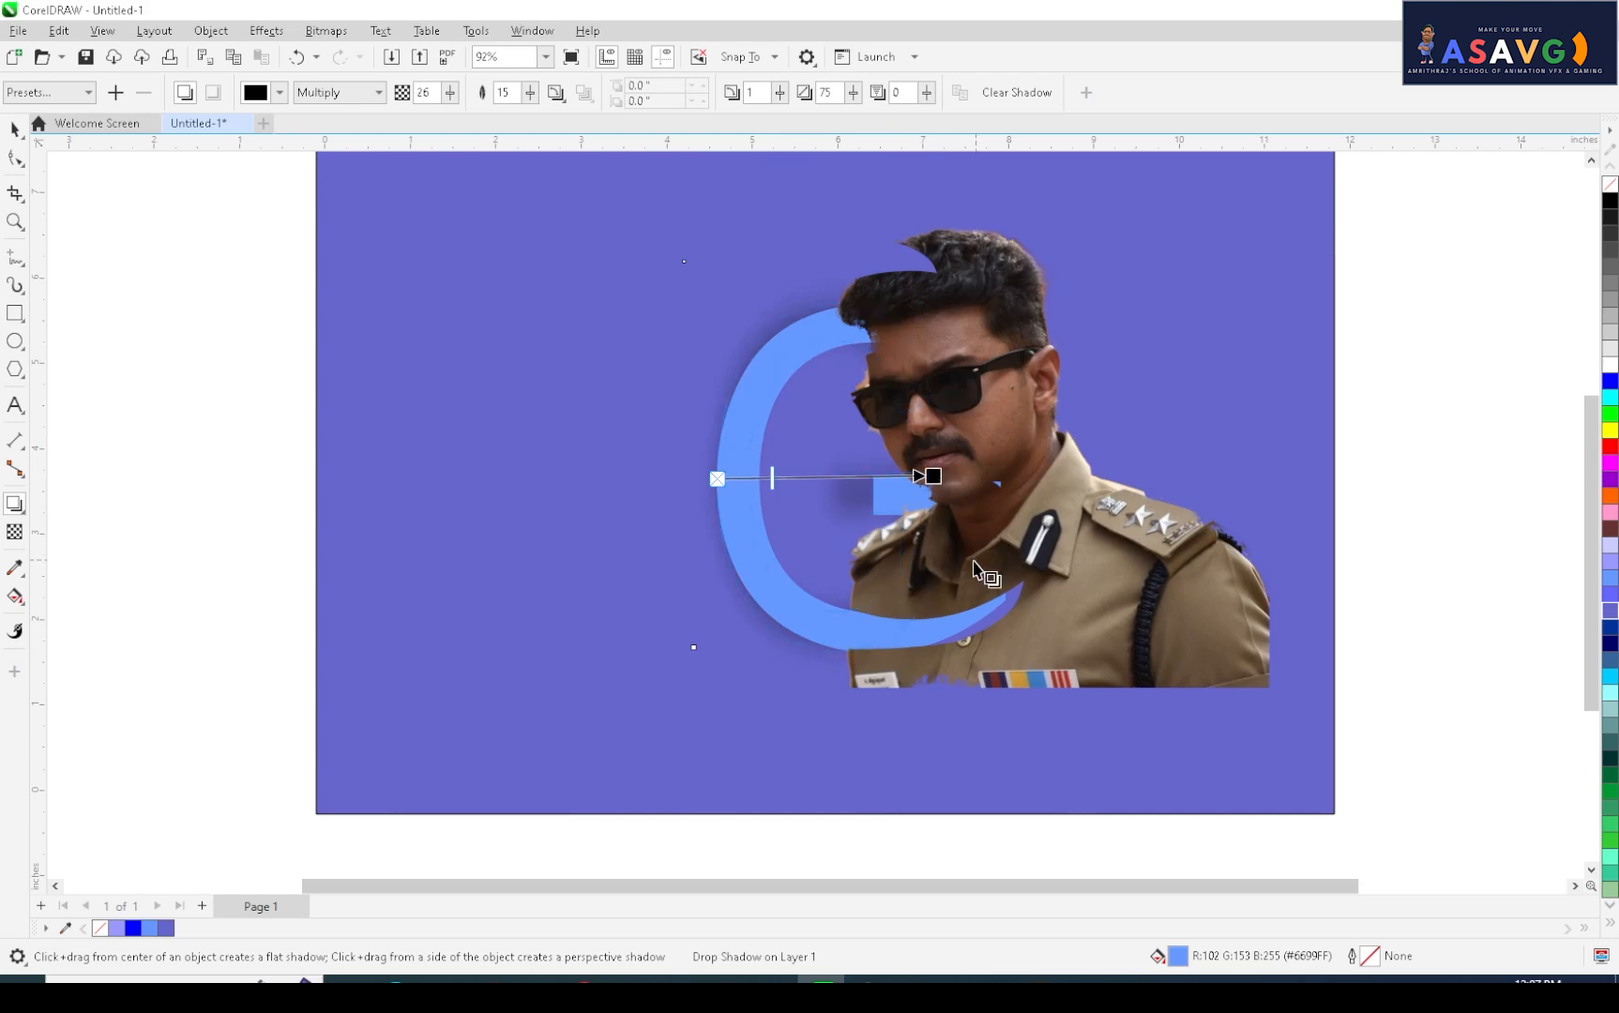
left_click(14, 128)
left_click(708, 343)
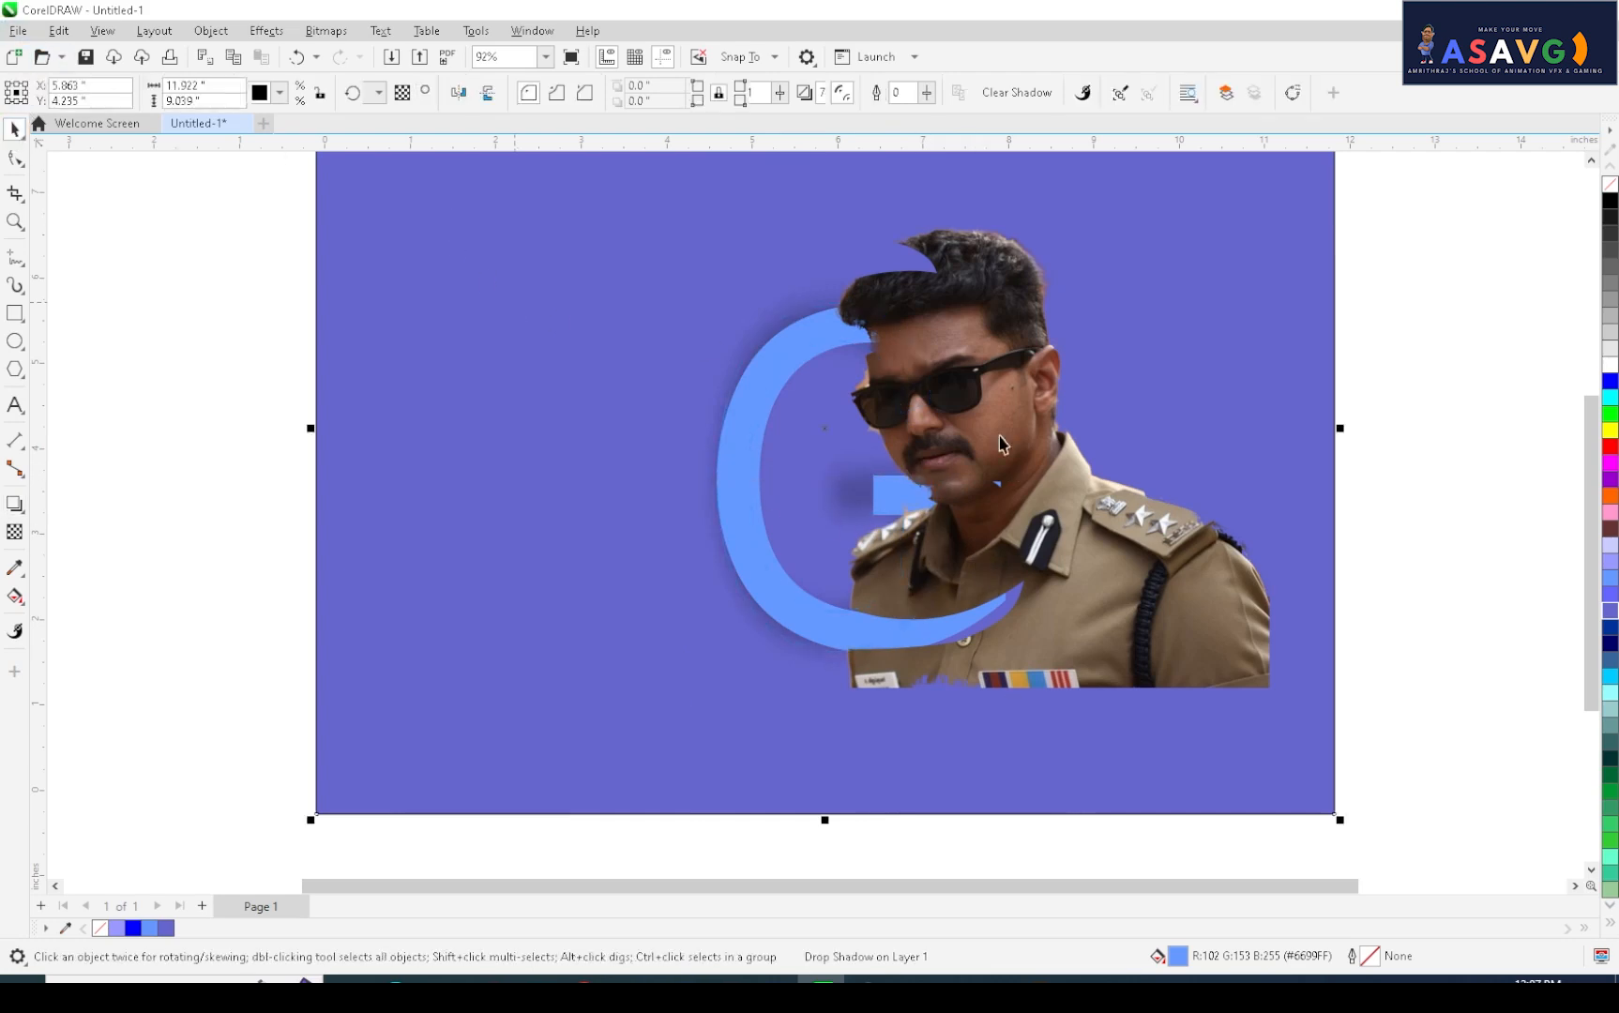
scroll(1182, 563, "down", 2)
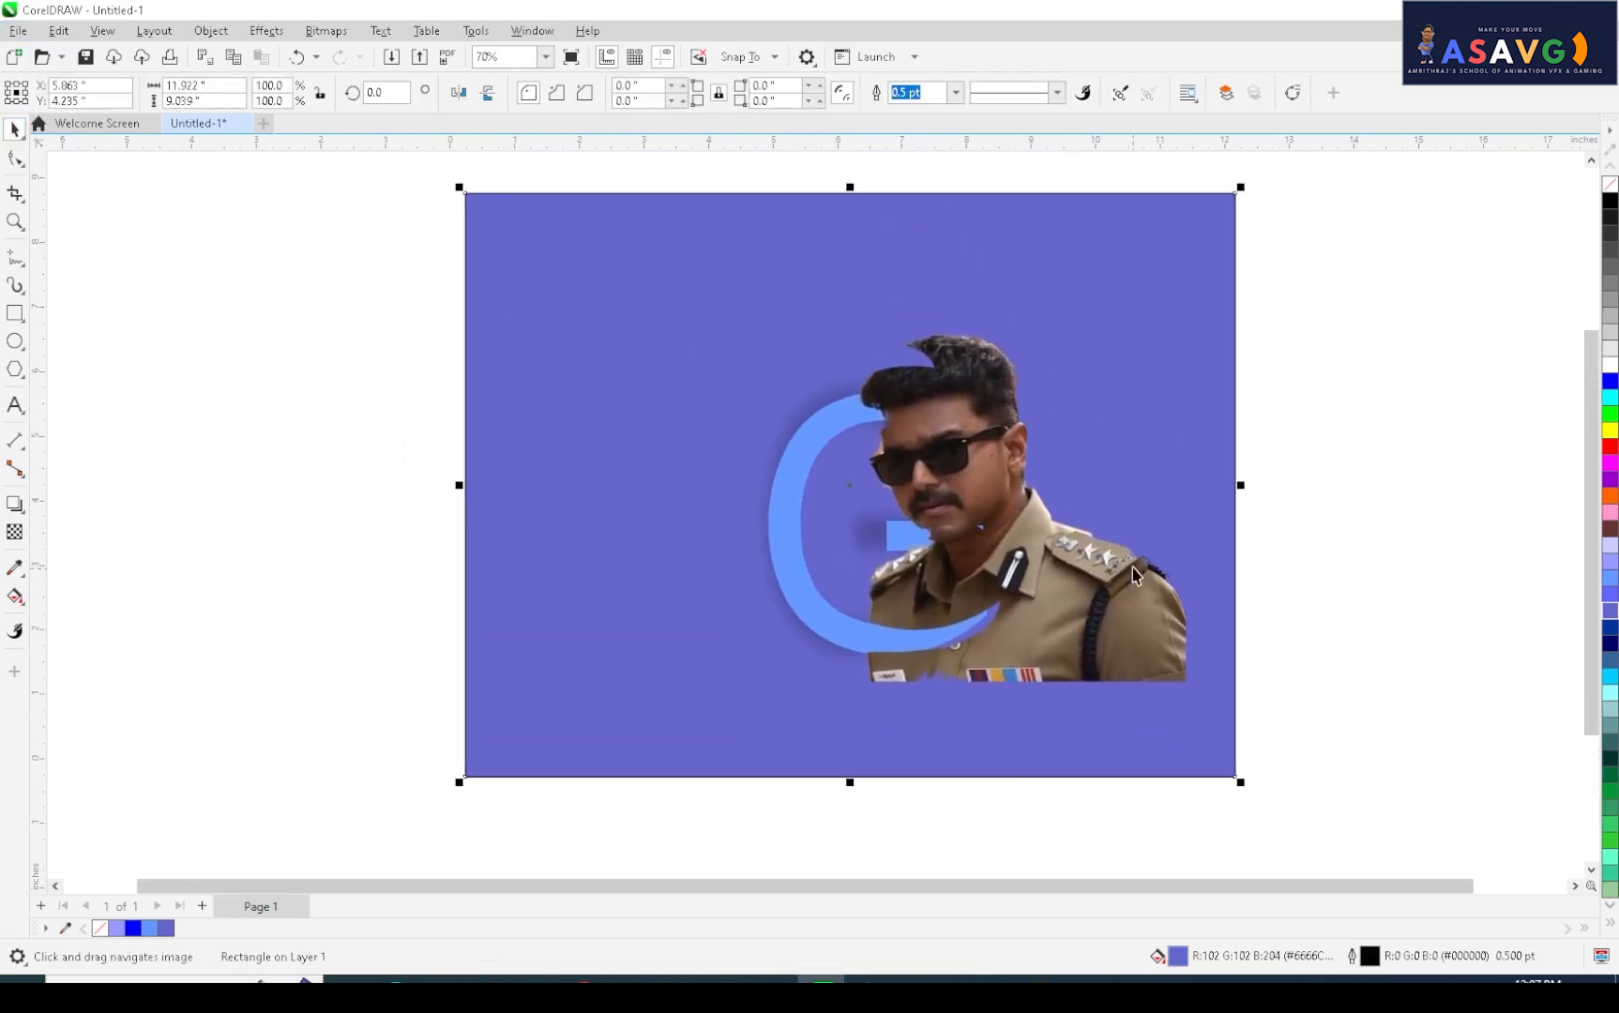
- Try a one-step contour with a 0.079 inch offset on the letter G and undo it
left_click(784, 566)
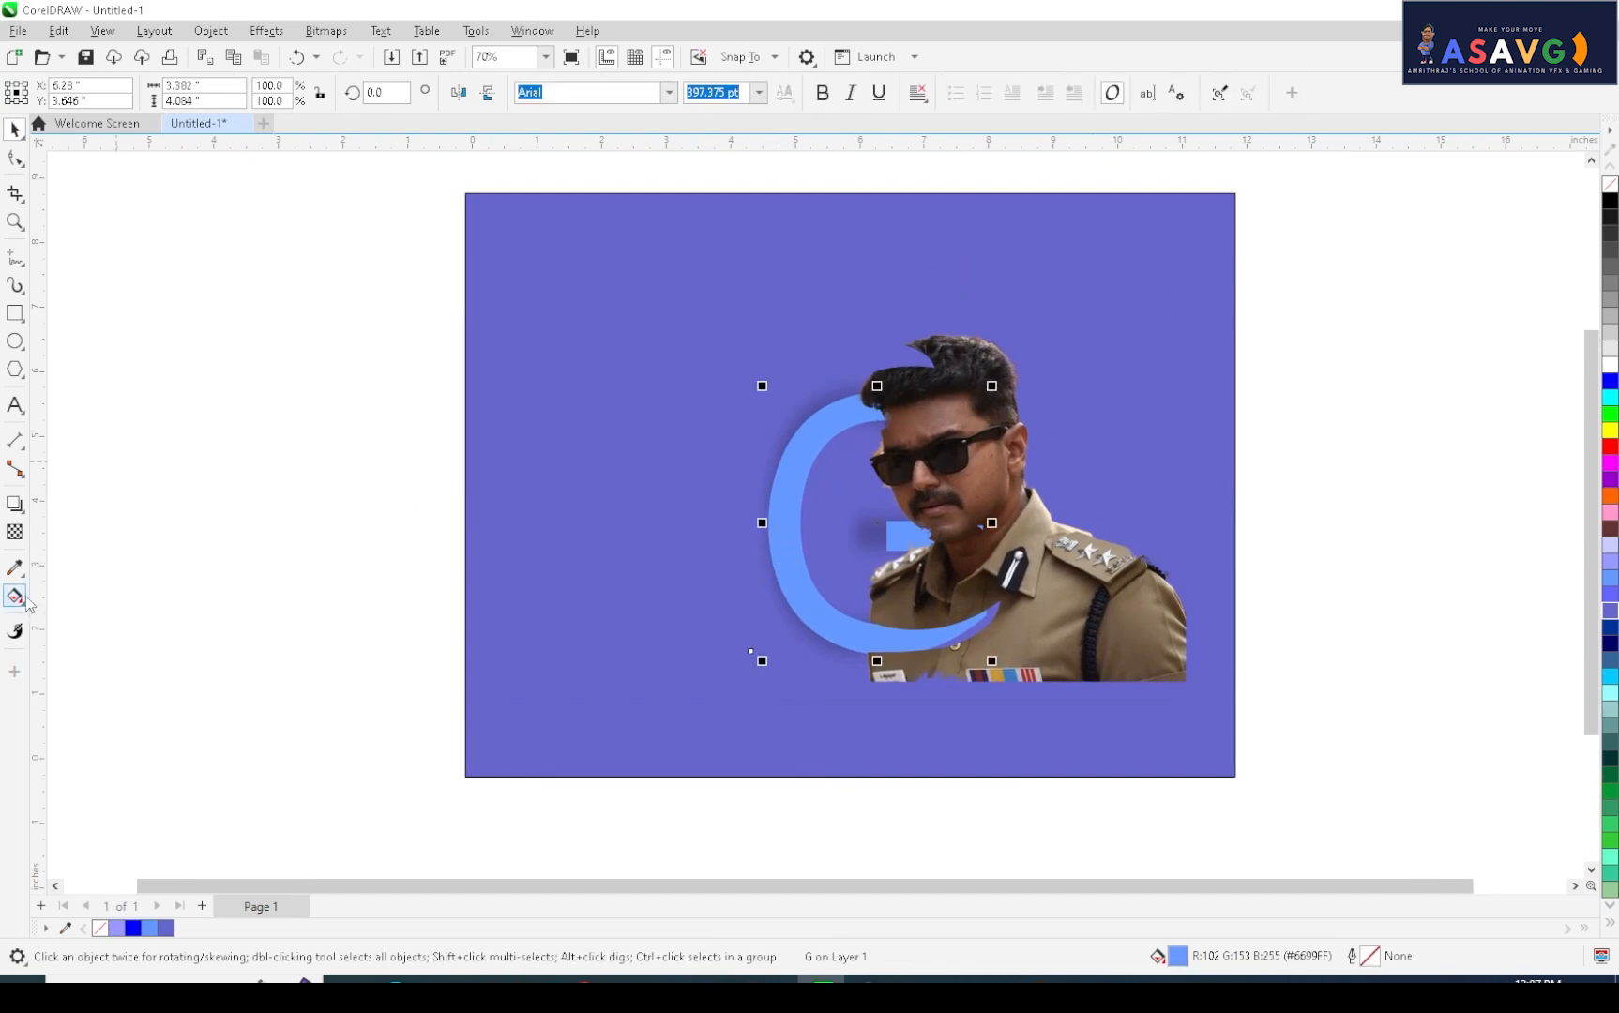
left_click(20, 507)
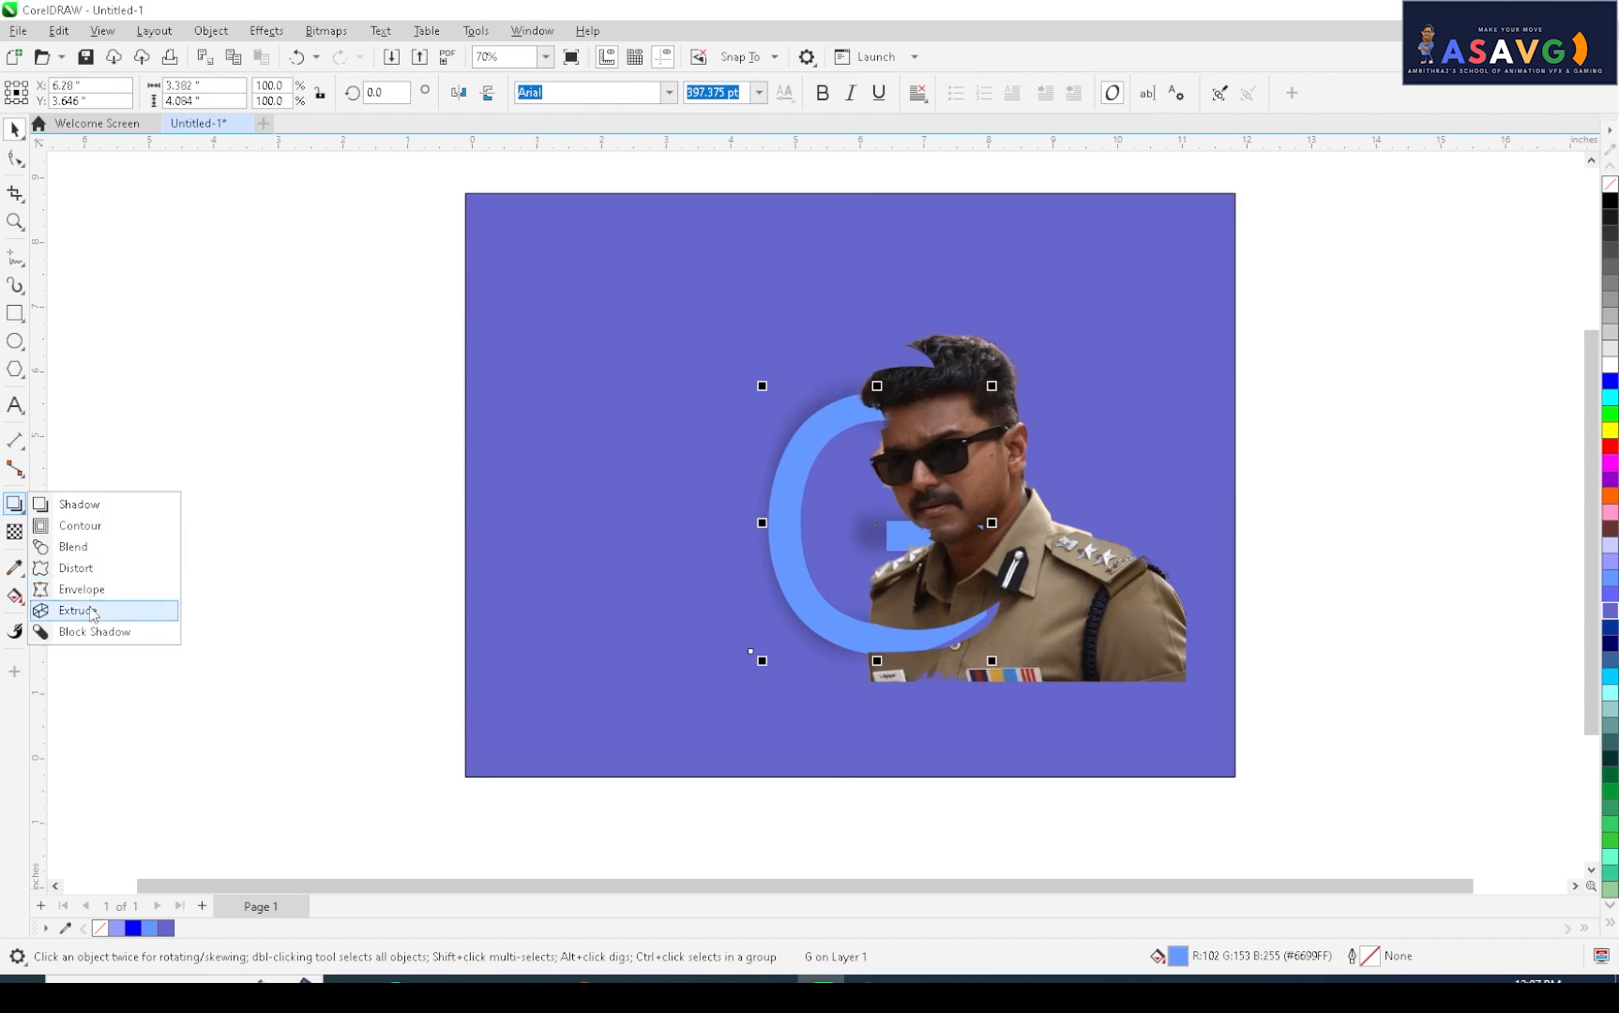
left_click(80, 525)
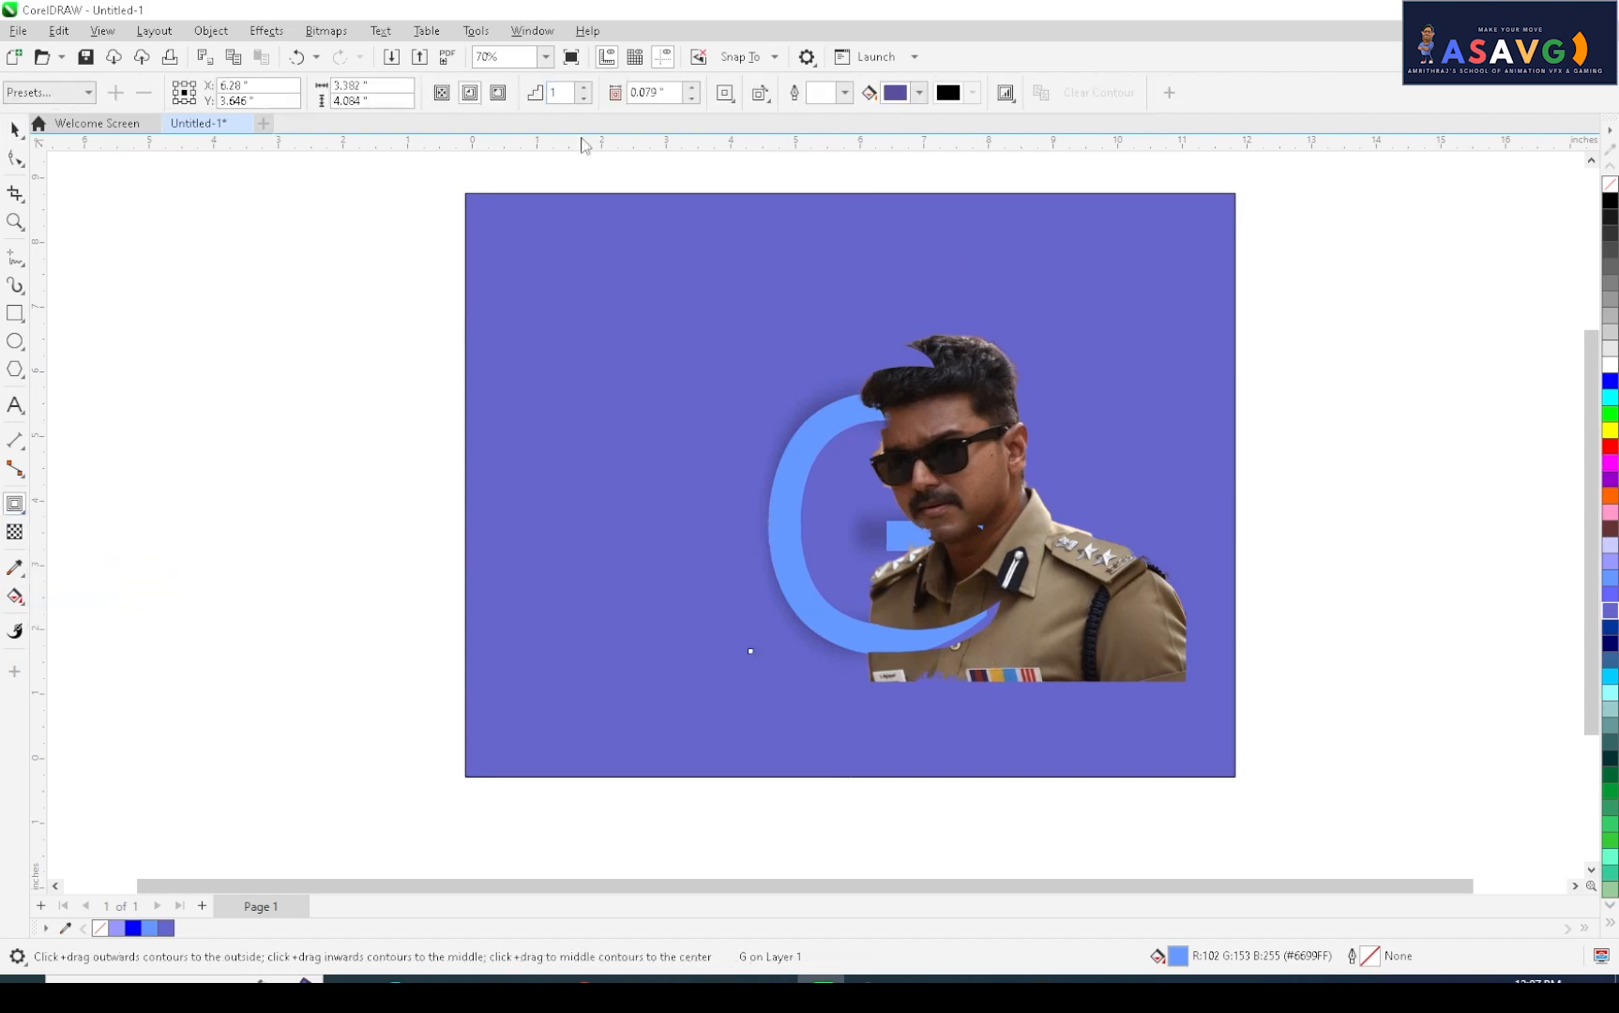
left_click(498, 105)
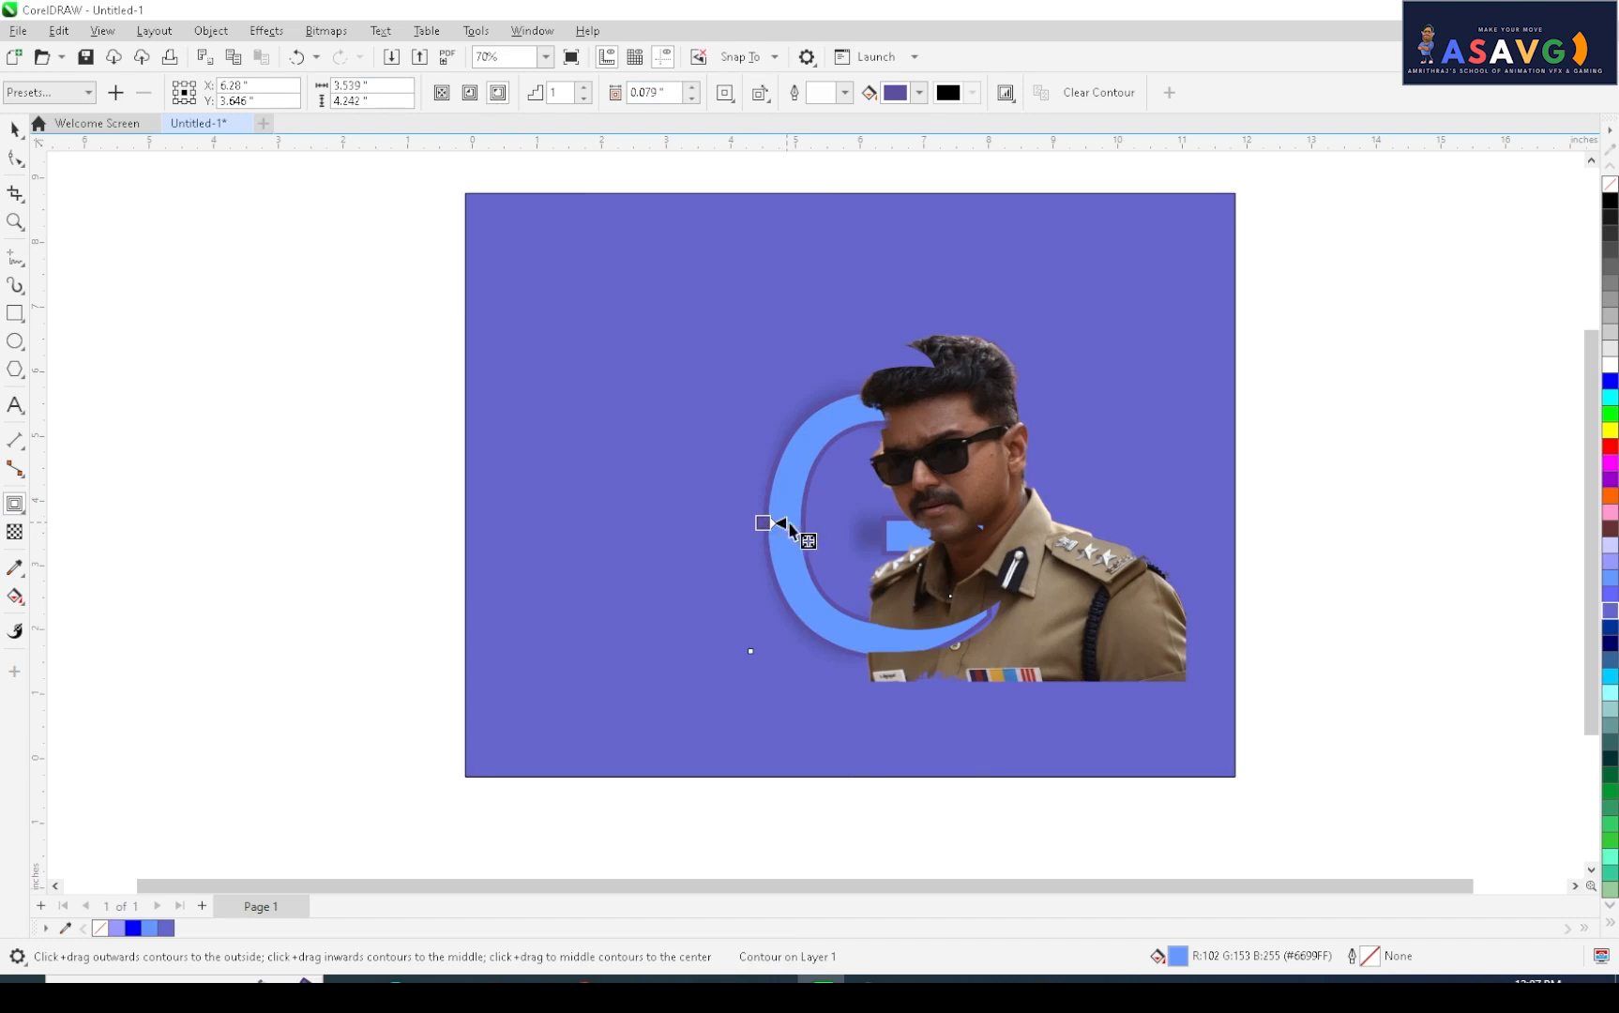
left_click_drag(770, 524, 802, 531)
left_click(841, 549)
key("ctrl+z")
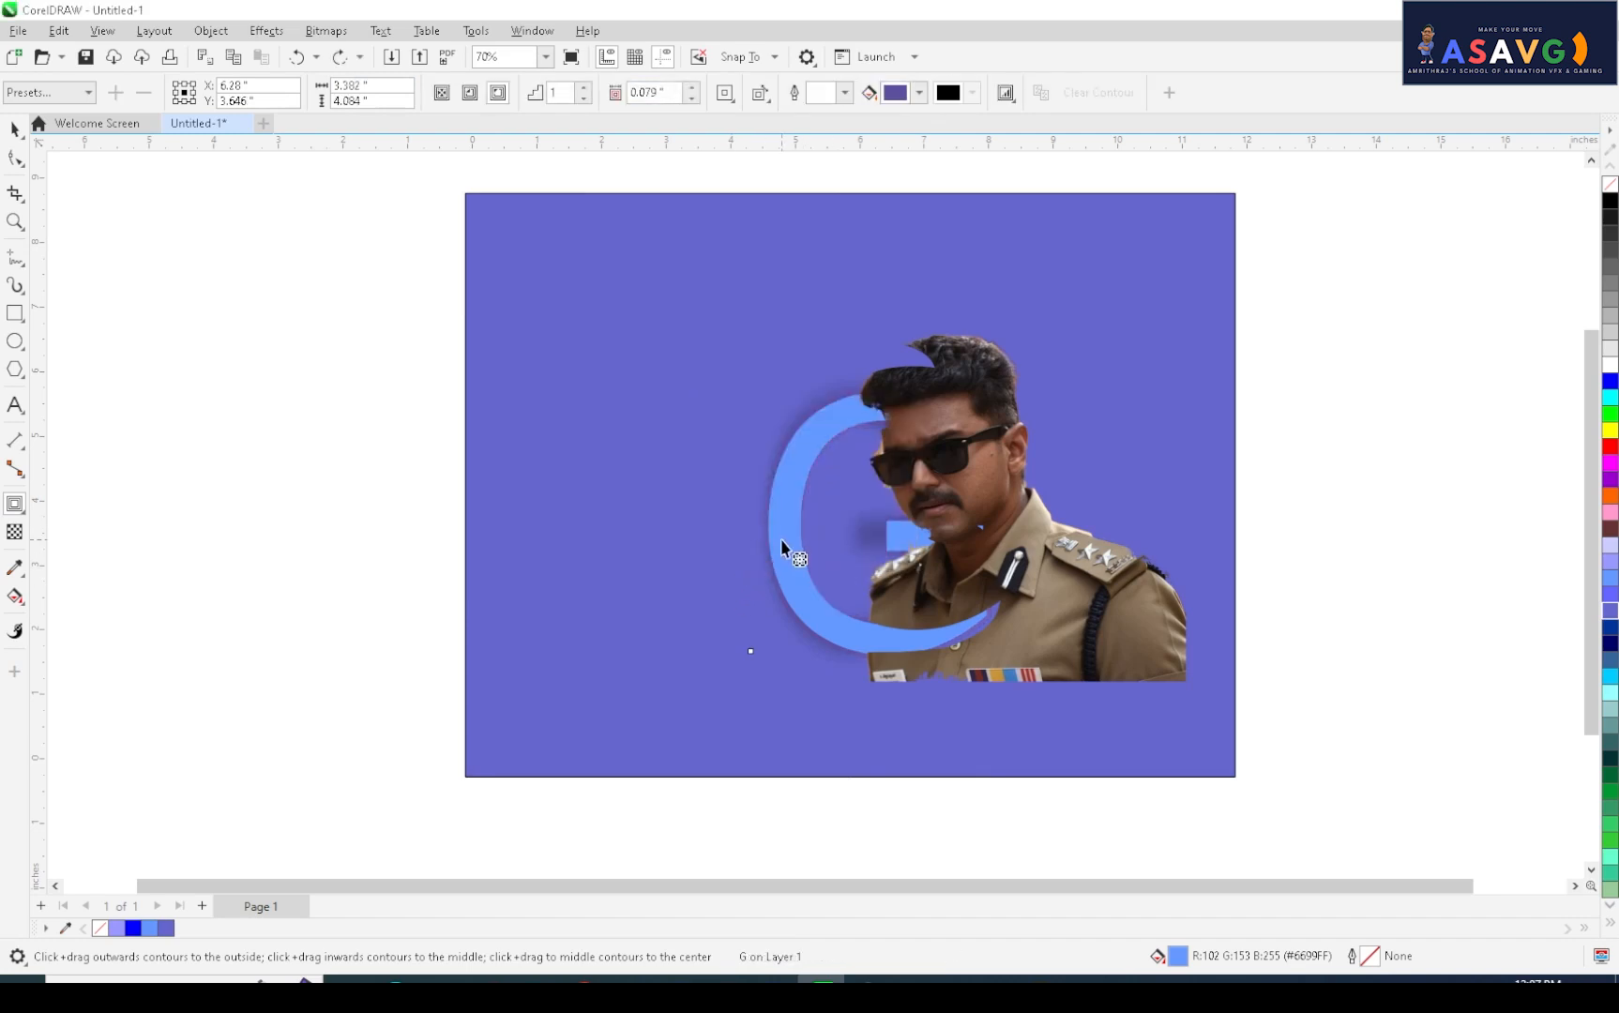
scroll(780, 538, "up", 1)
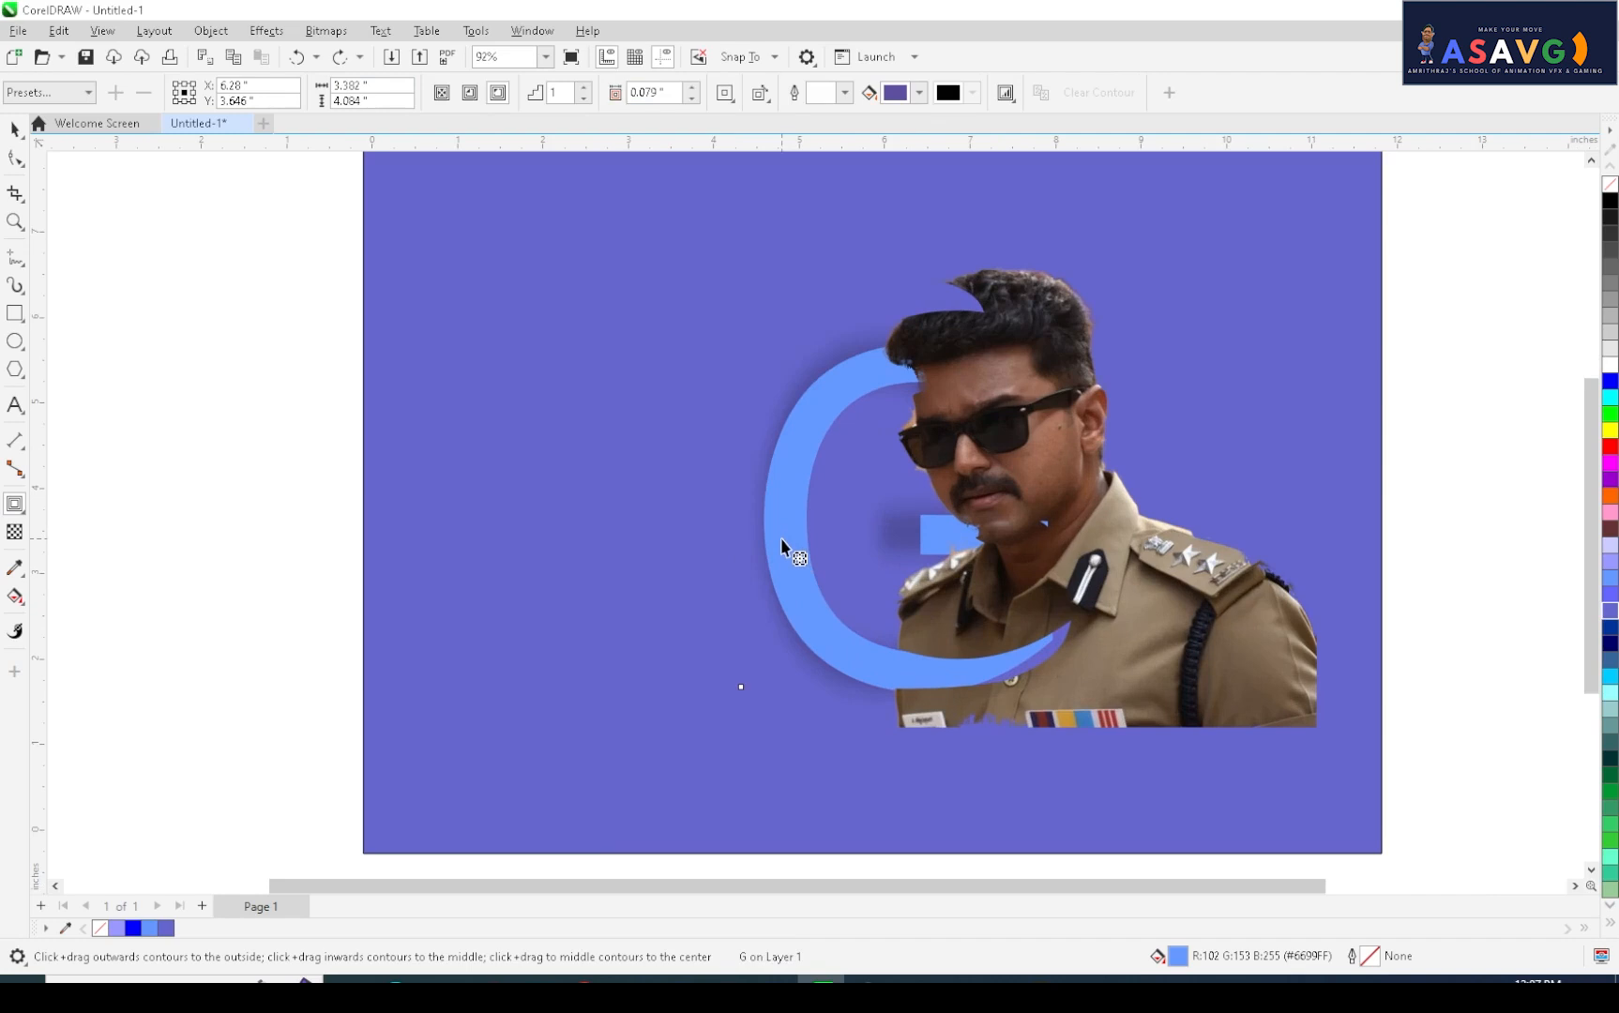
left_click(274, 34)
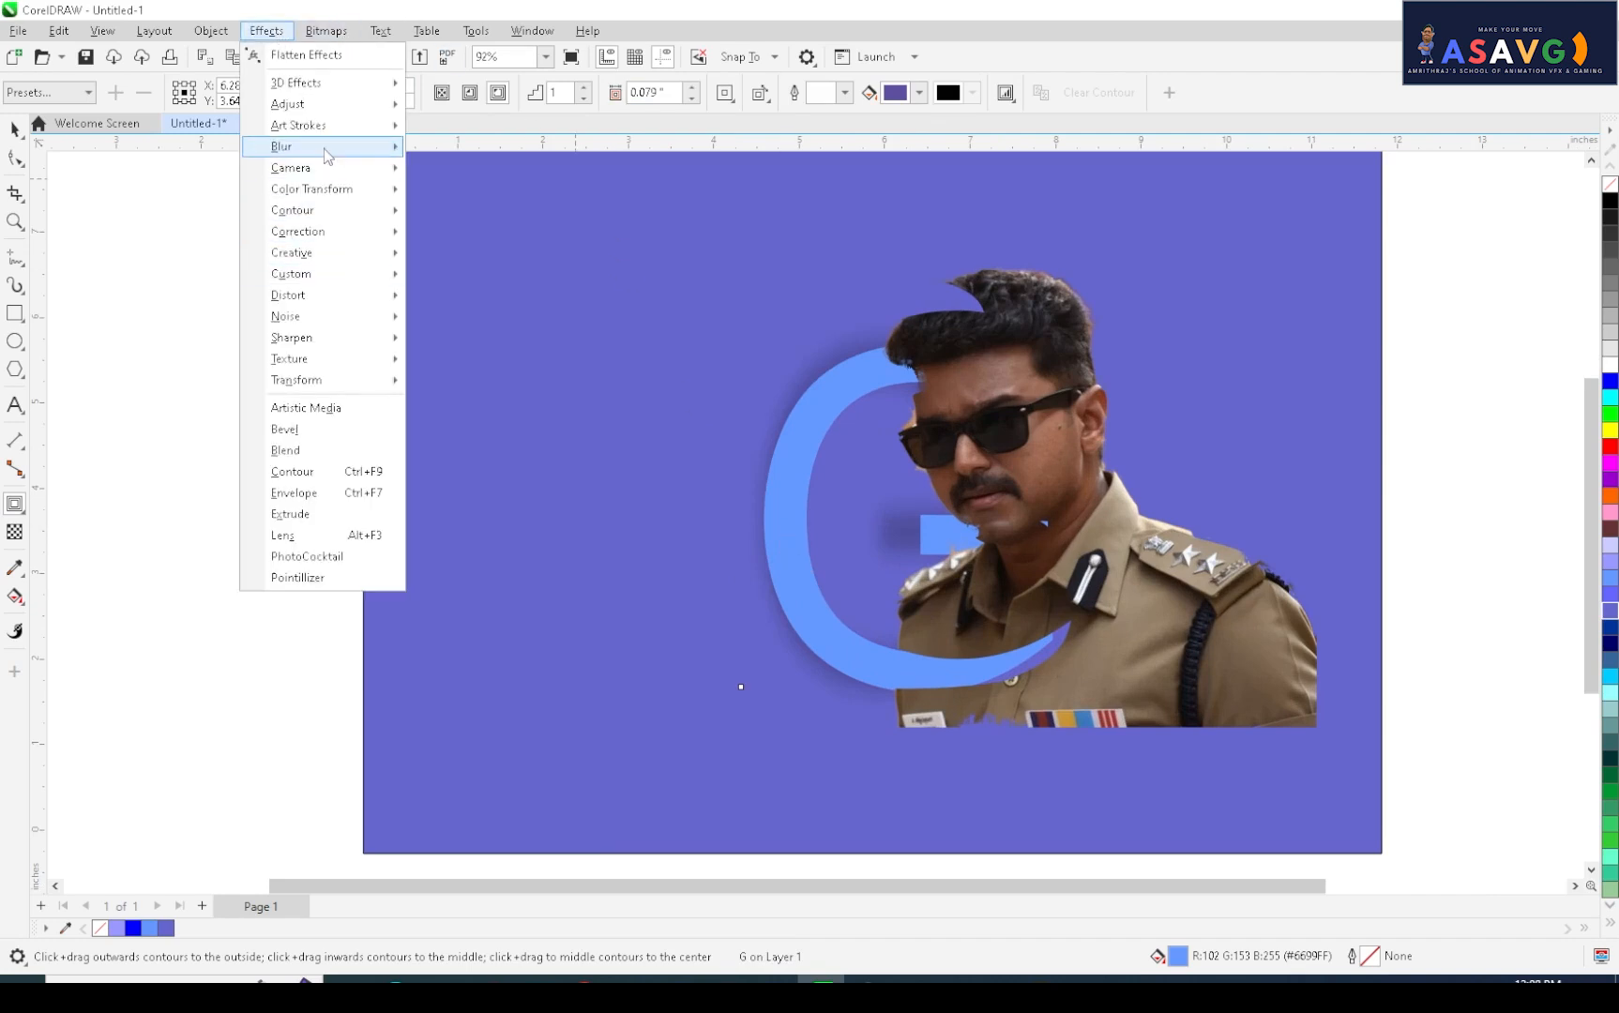
mouse_move(326, 156)
left_click(779, 537)
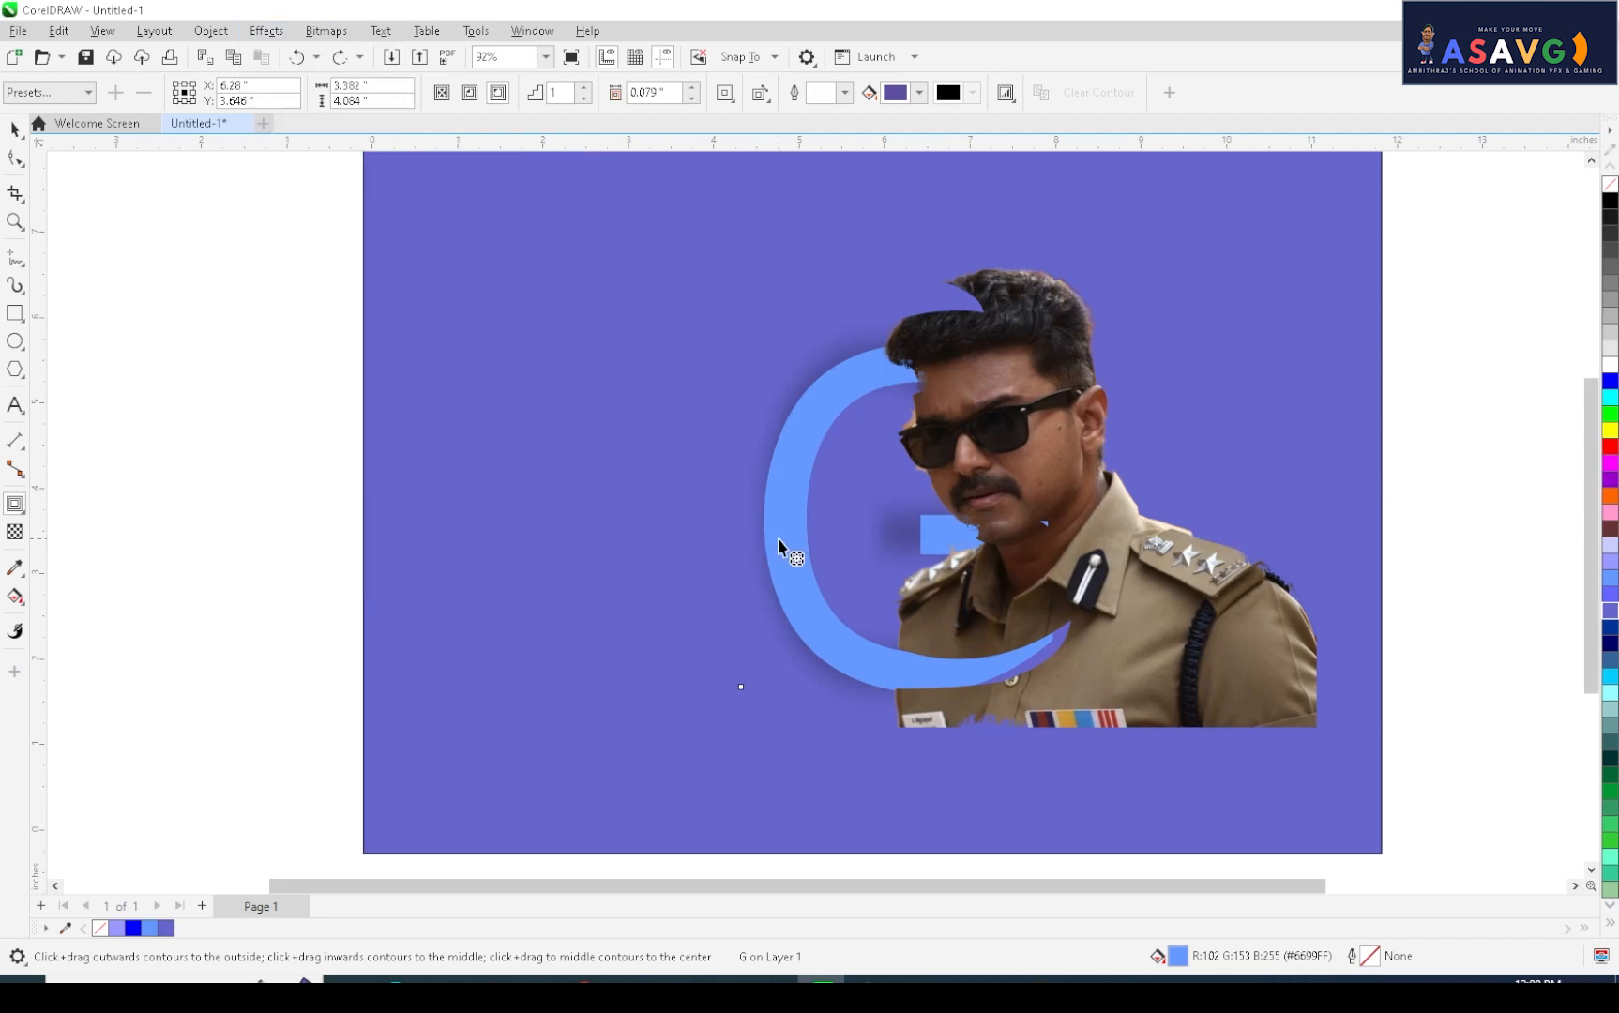
- Select the letter G's drop shadow and break it apart from the letter
left_click(13, 136)
left_click(696, 385)
left_click(800, 464)
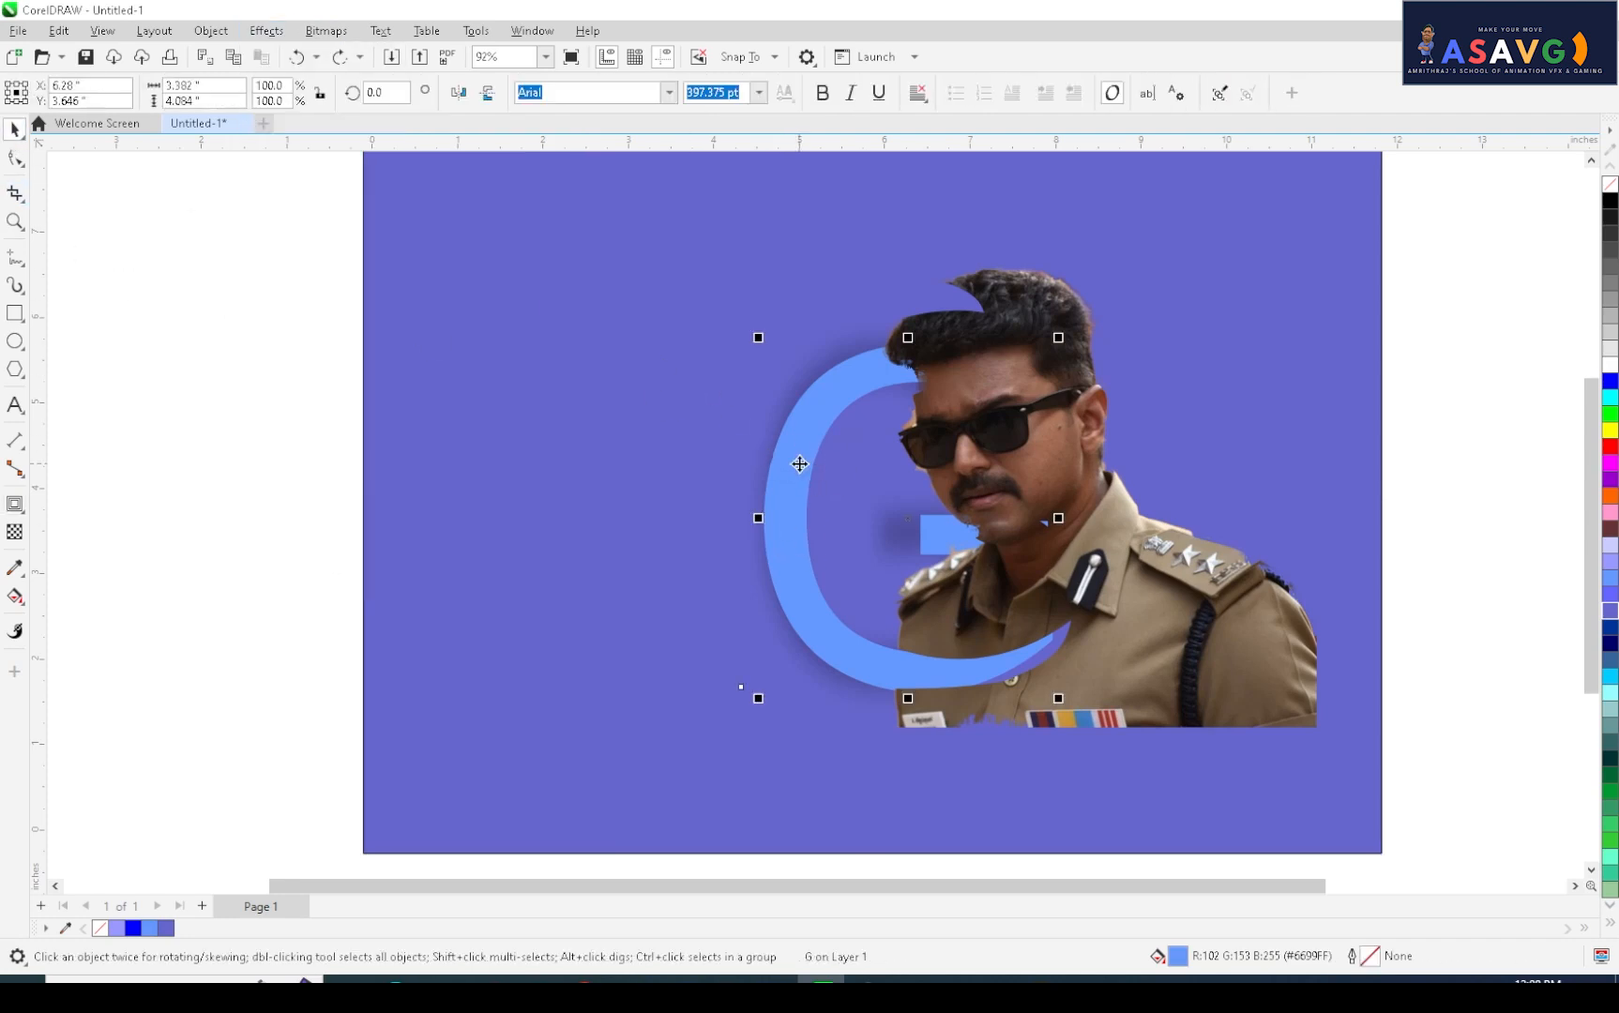
right_click(799, 464)
left_click(803, 443)
right_click(822, 452)
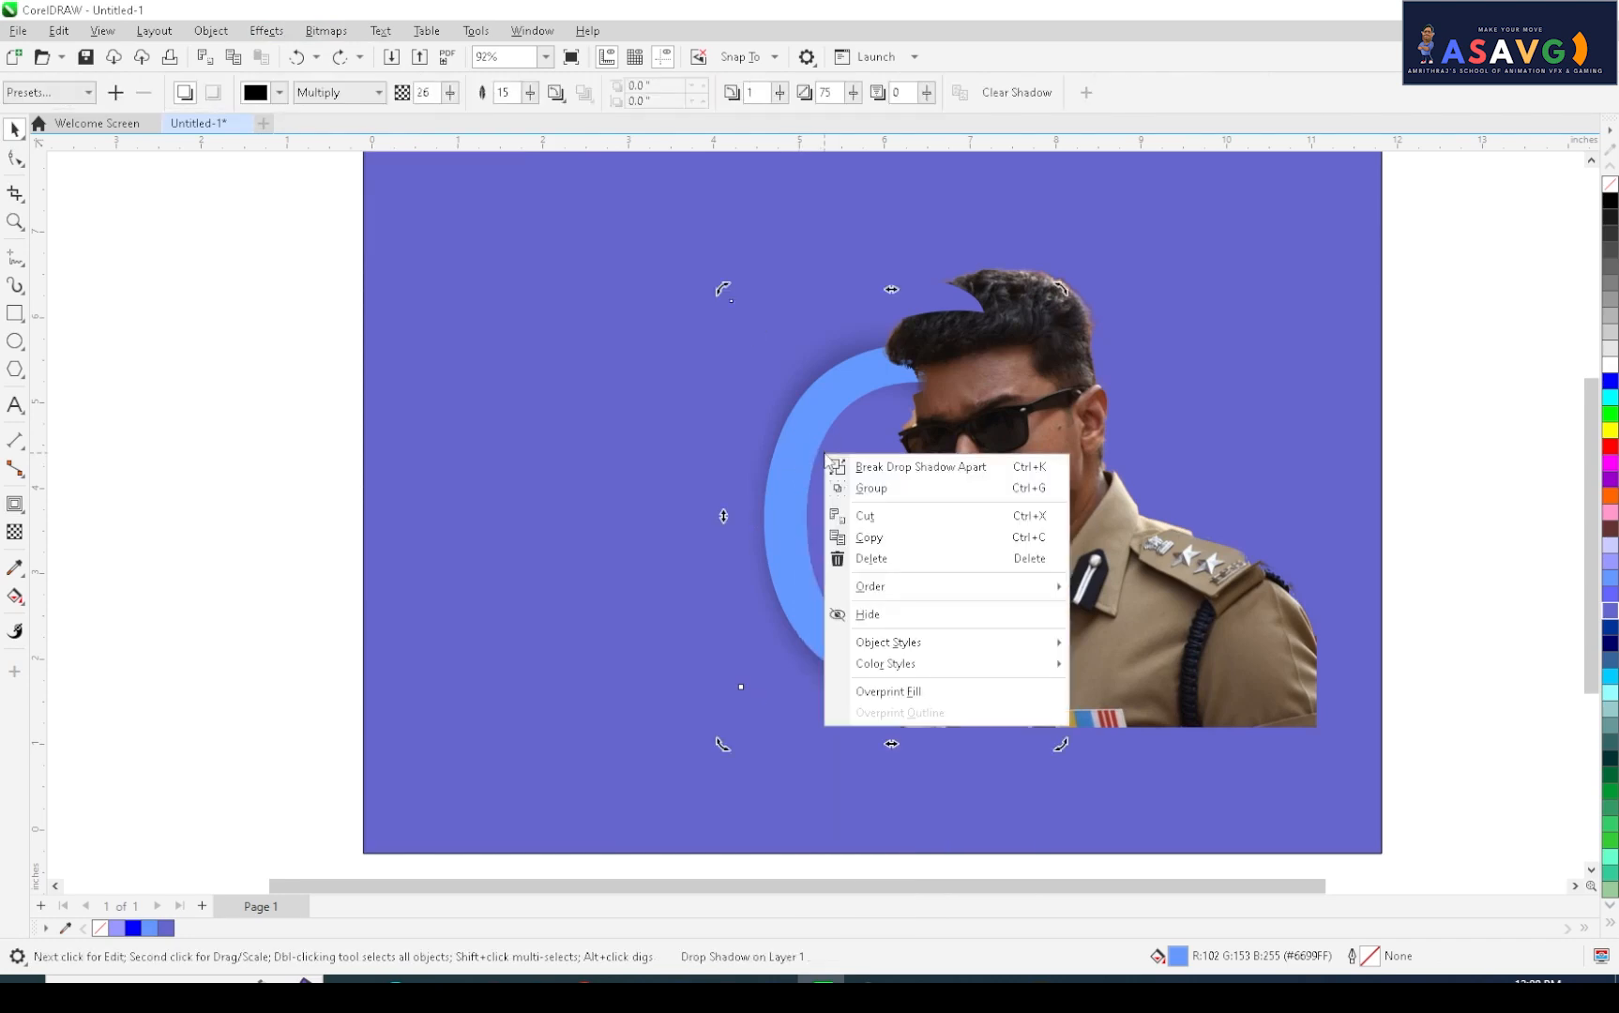
left_click(897, 468)
- Move the letter G and its detached shadow apart so the shadow is offset to the letter's left
left_click_drag(803, 463, 766, 486)
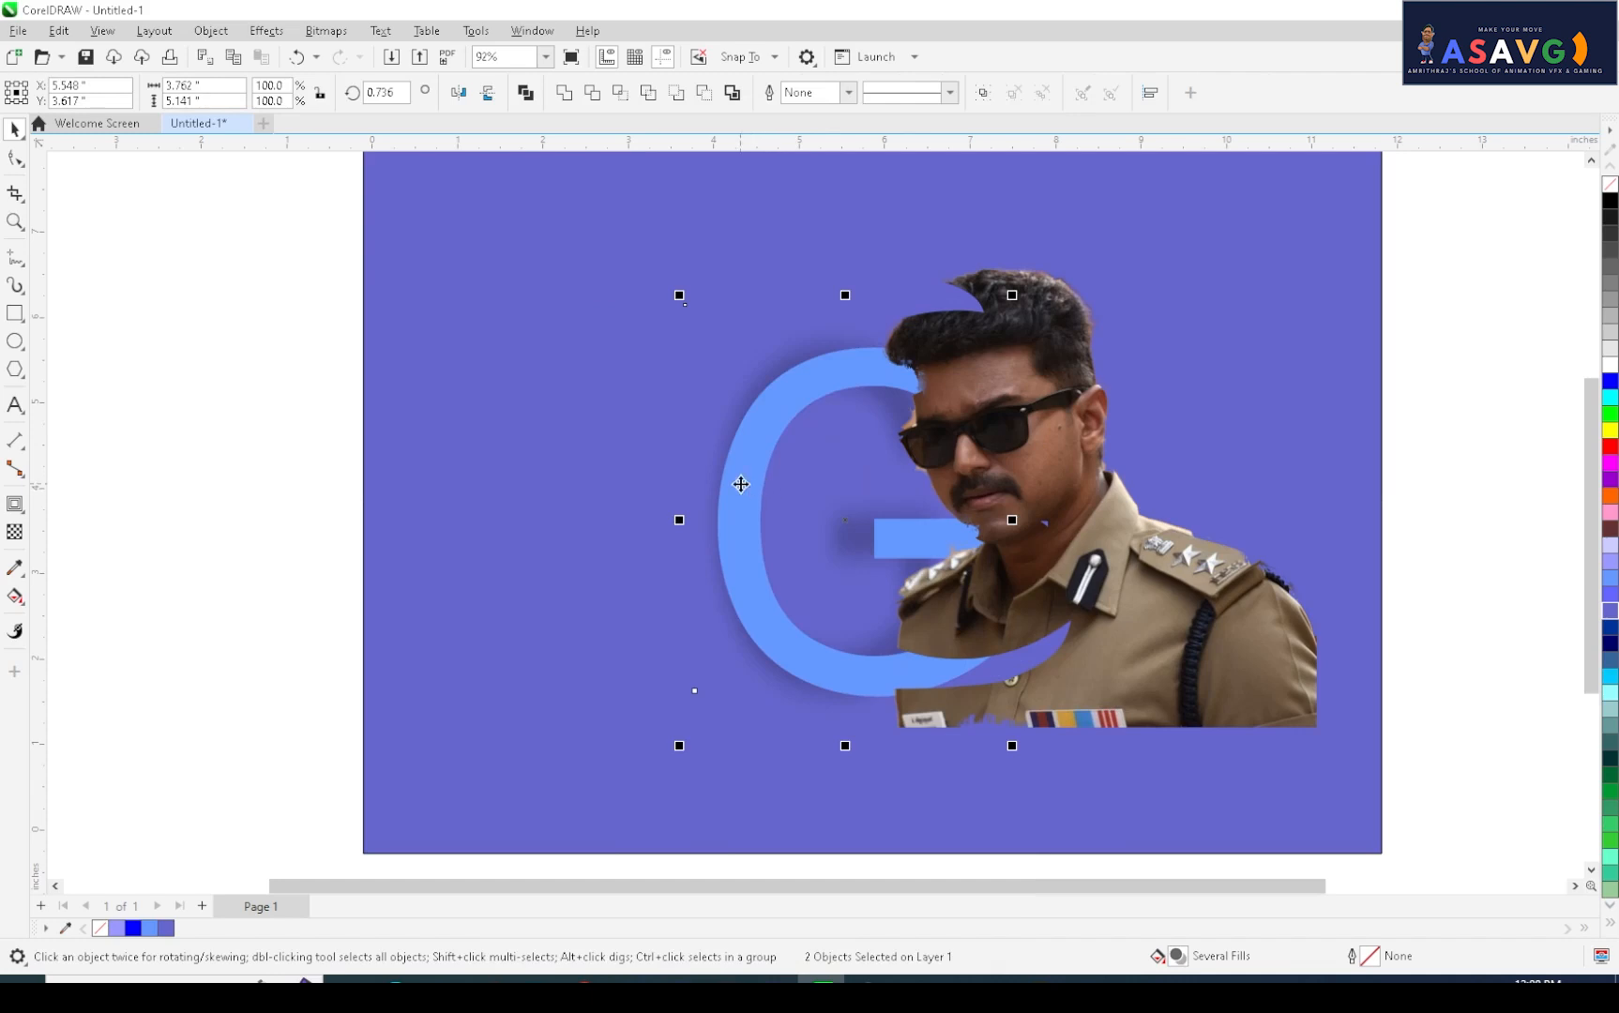
left_click(812, 551)
left_click(783, 571)
mouse_move(751, 566)
left_mouse_down()
mouse_move(799, 578)
mouse_move(790, 522)
mouse_move(817, 584)
mouse_move(780, 580)
left_mouse_up()
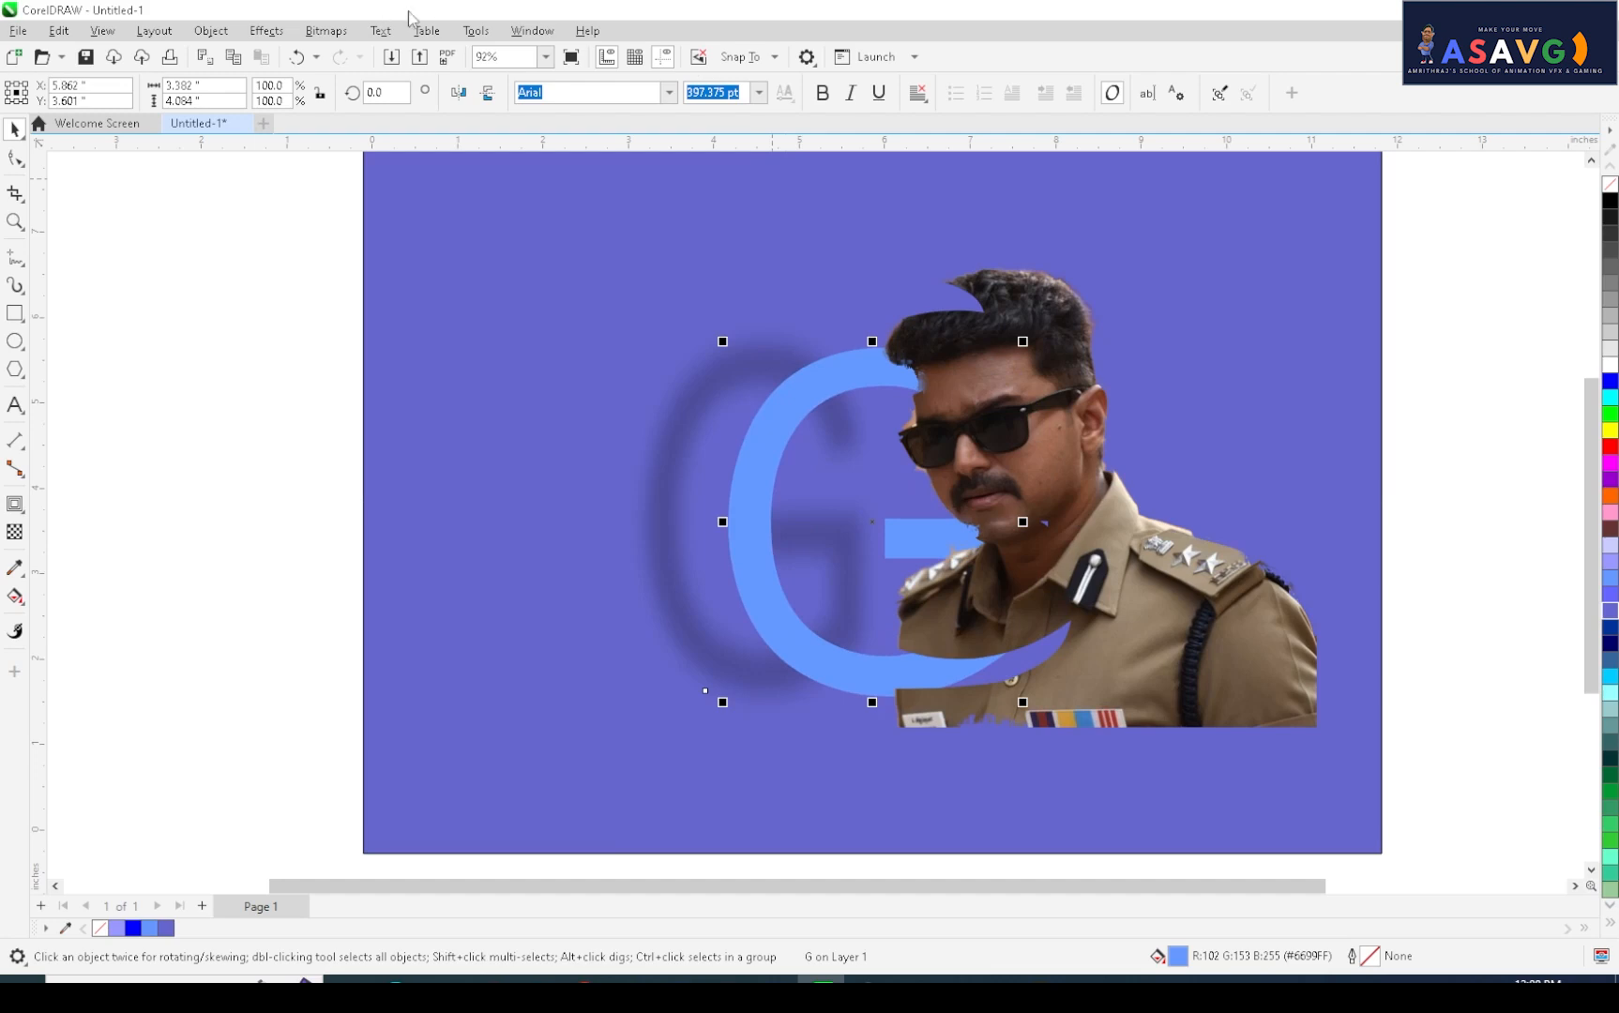
- Start a Radial Blur on the letter G with the amount set to 17
left_click(266, 30)
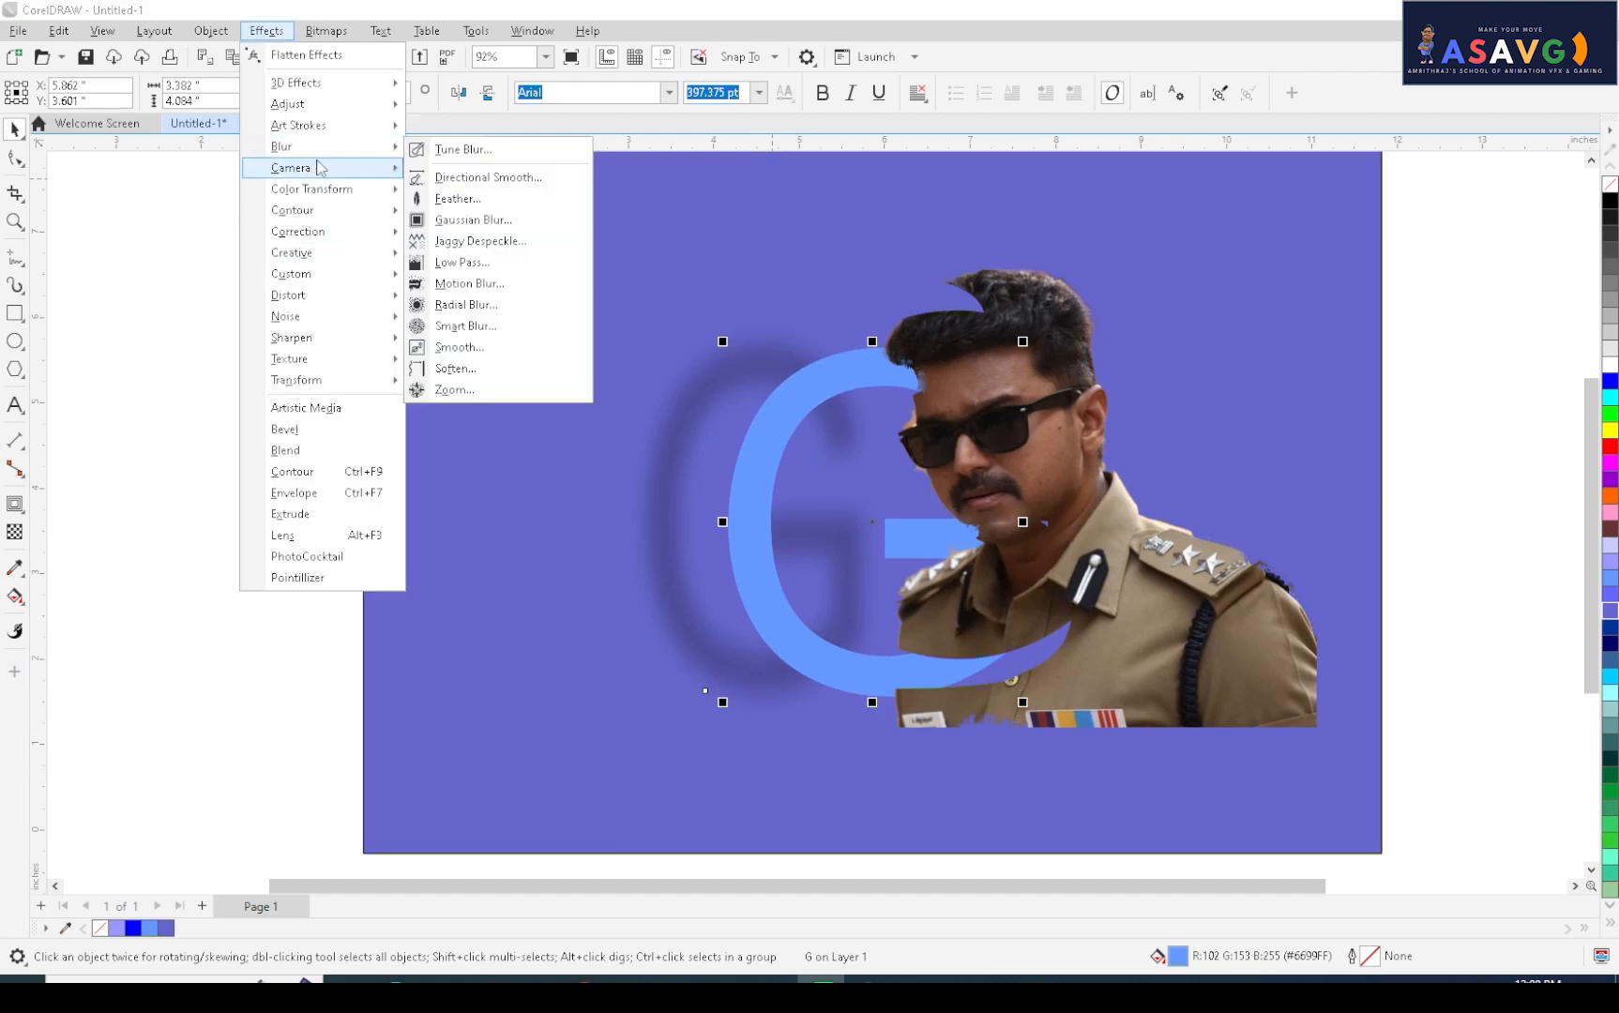
left_click(505, 304)
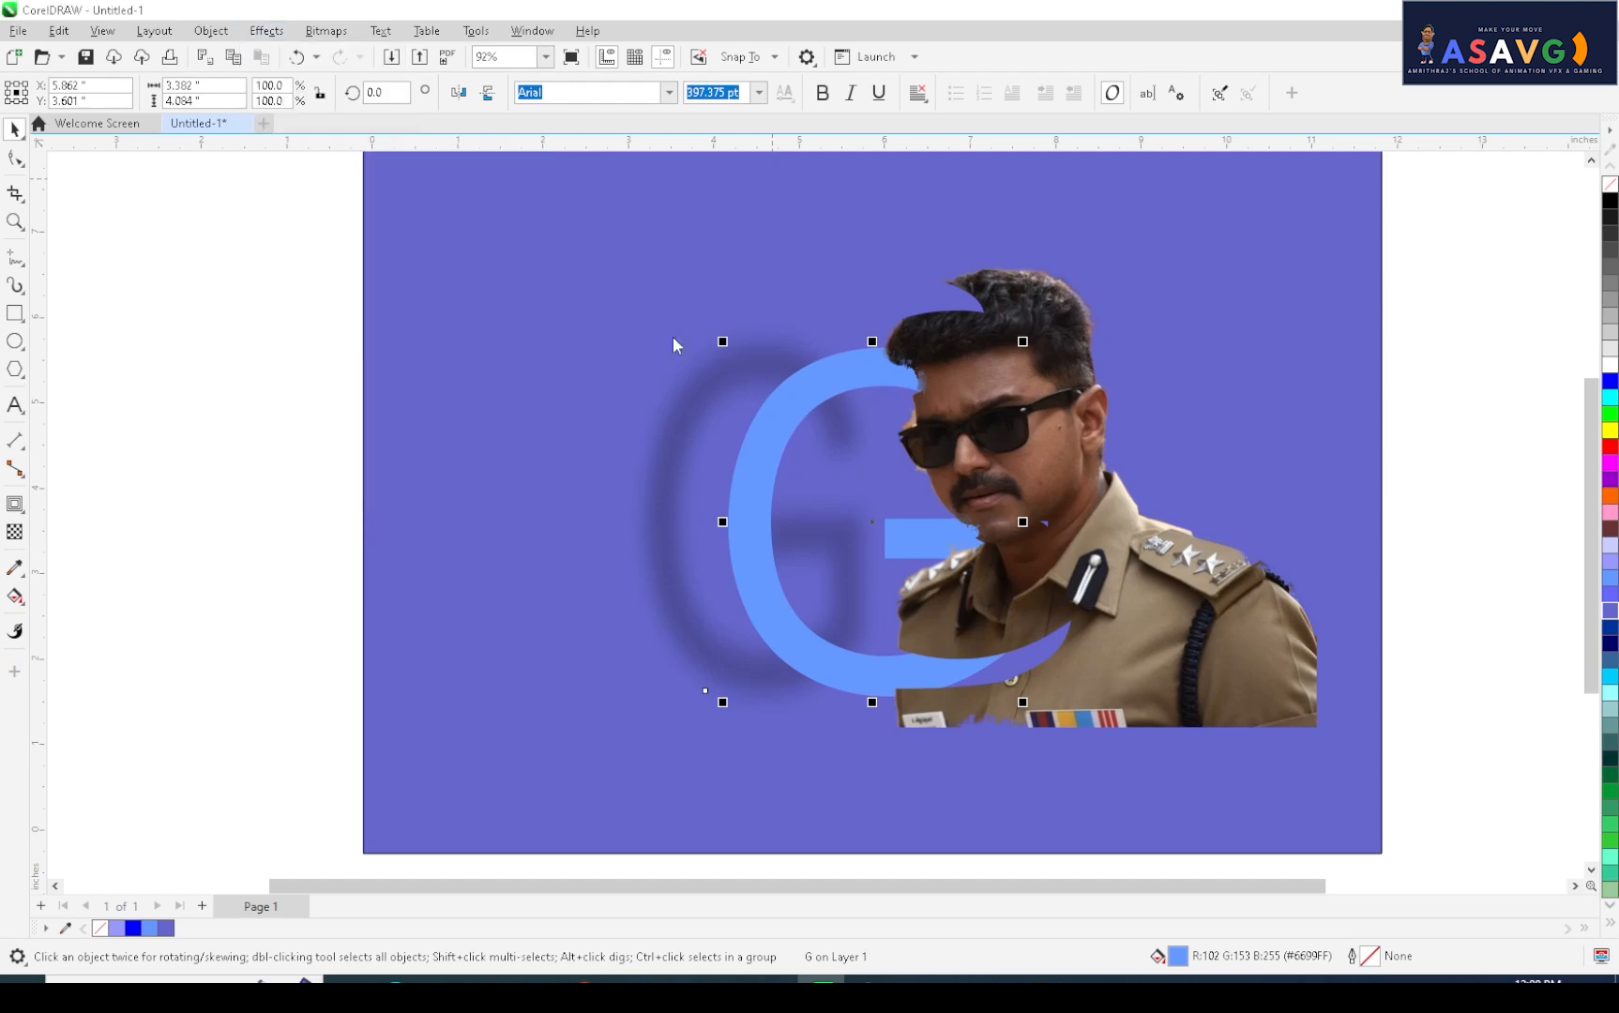
left_click_drag(835, 406, 1288, 281)
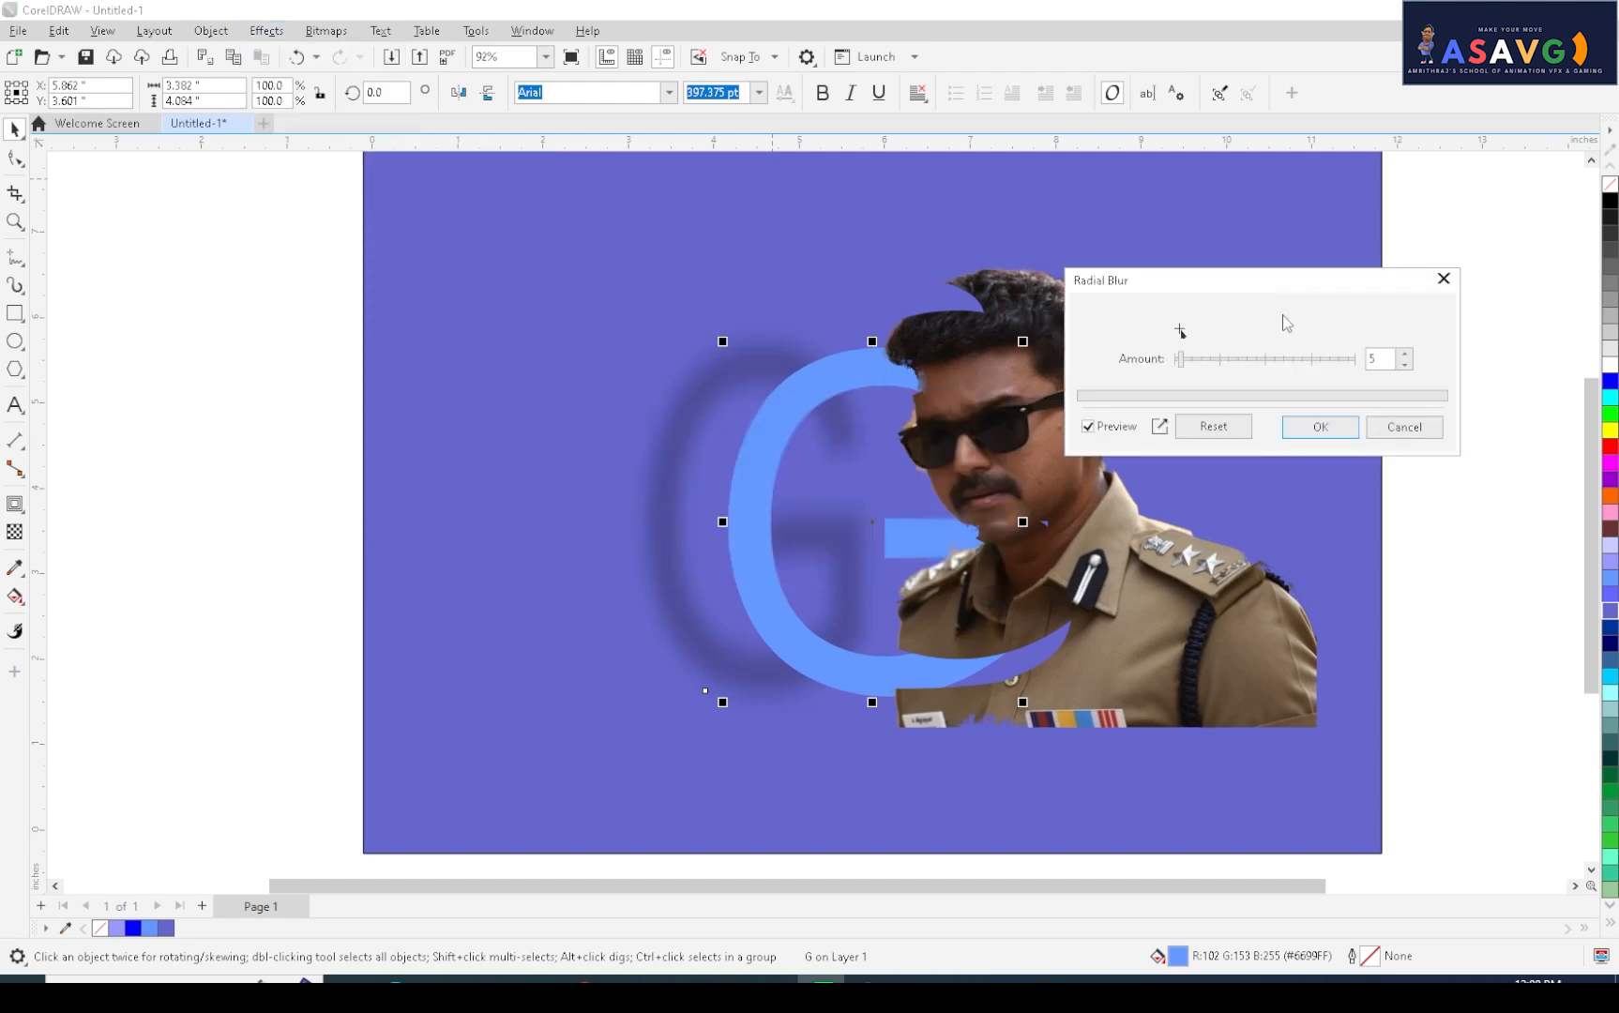
mouse_move(1193, 366)
left_mouse_down()
mouse_move(1262, 368)
mouse_move(1204, 368)
left_mouse_up()
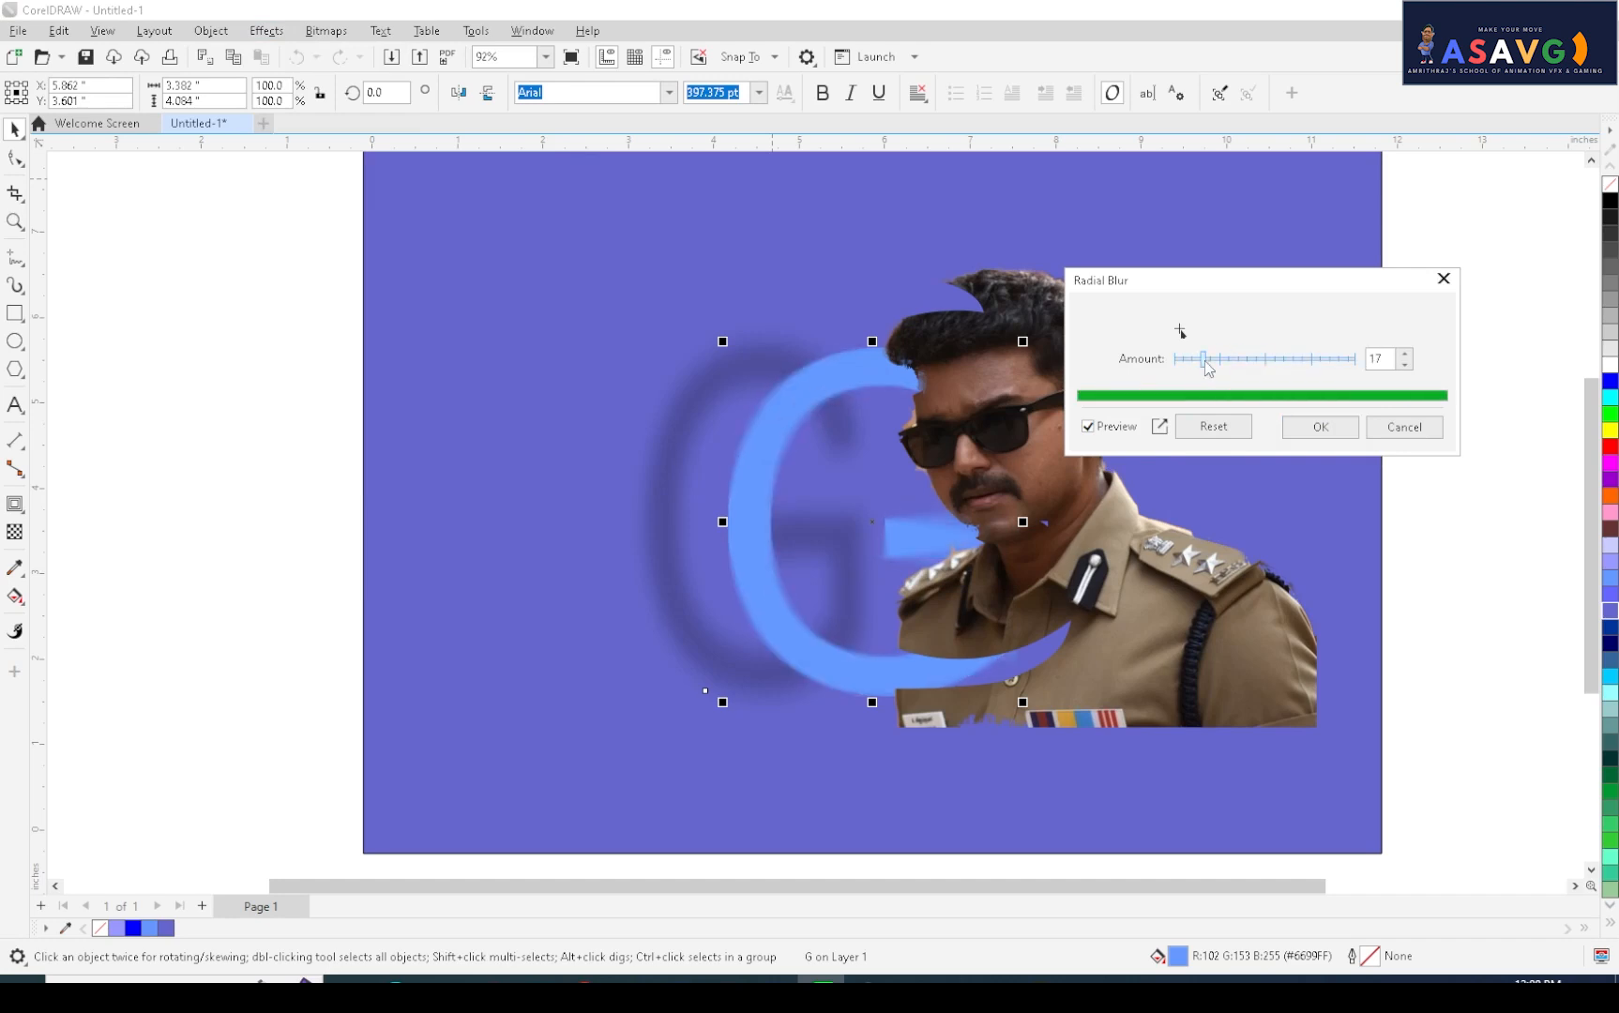
- Compare the Radial Blur on the letter G in the different preview layouts, set the amount to 4 and apply it
left_click(1161, 428)
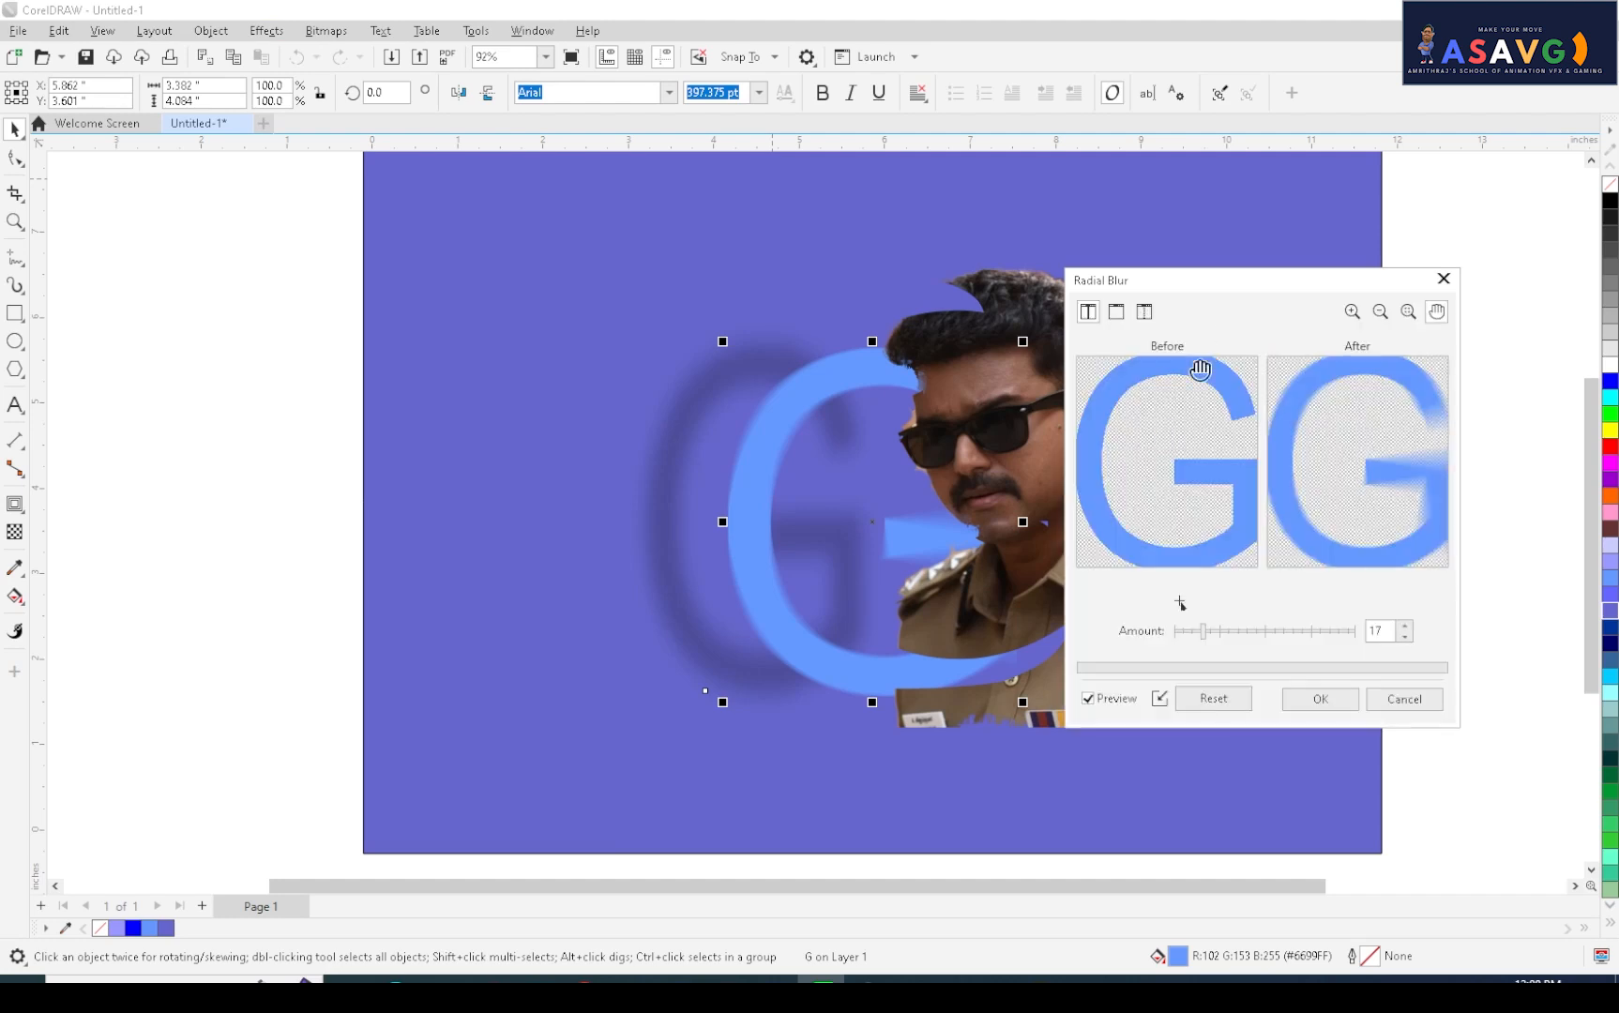
left_click_drag(1226, 292, 1203, 225)
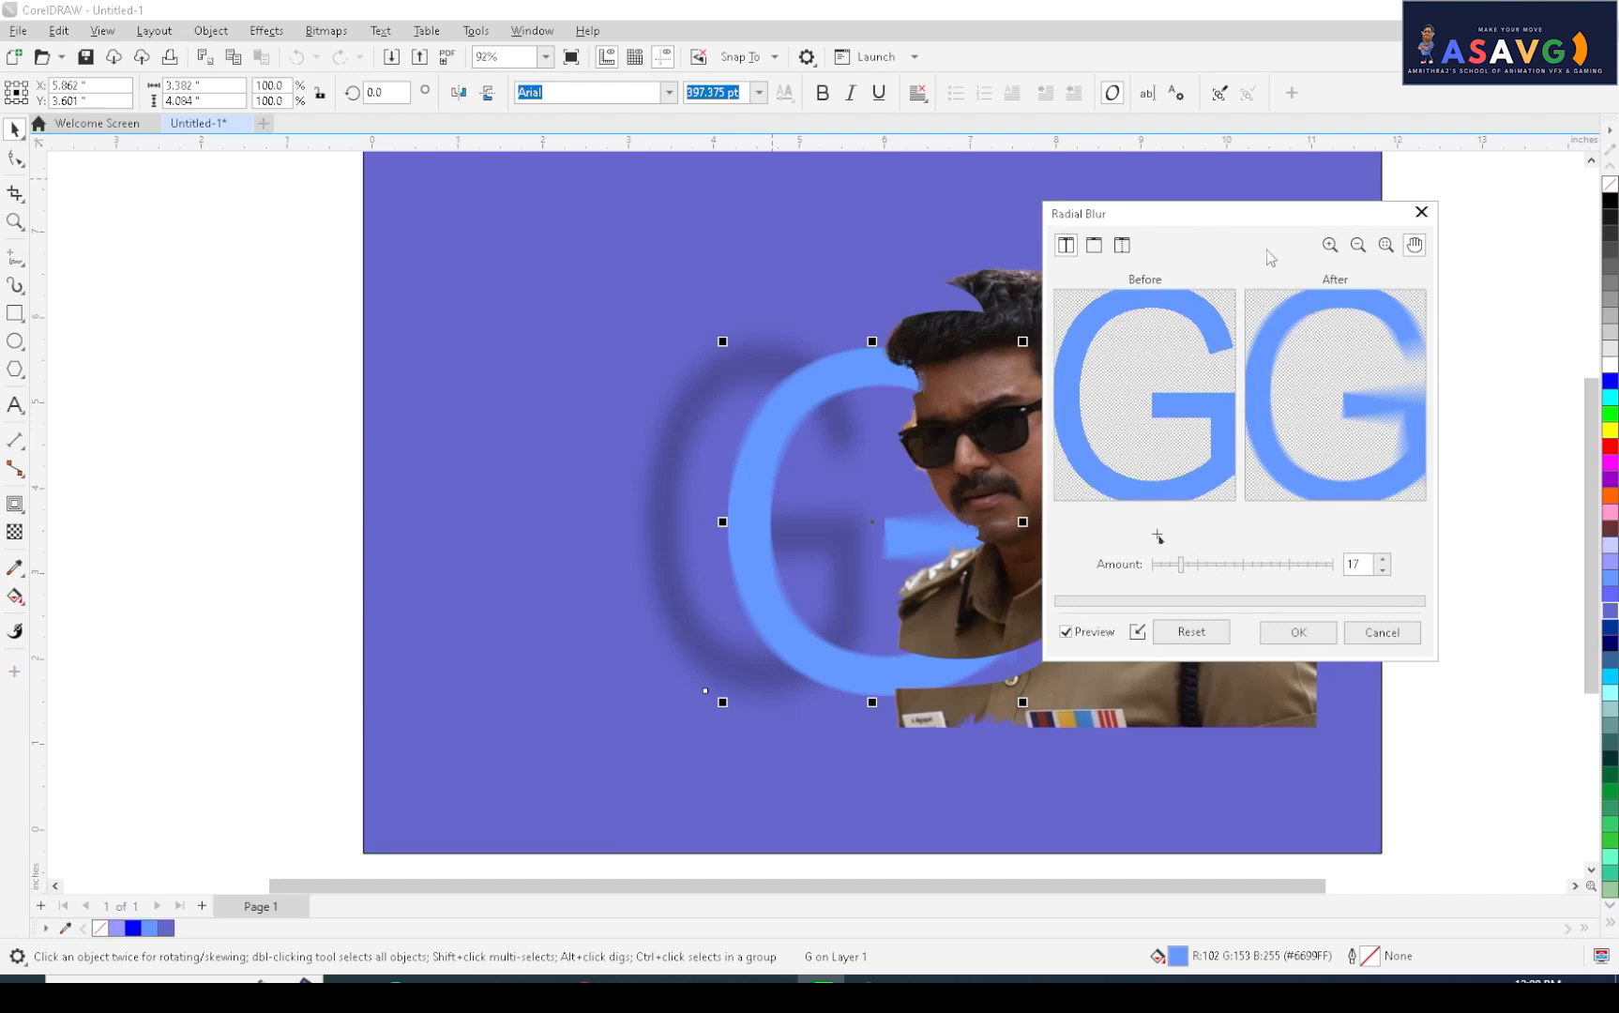
left_click(1095, 246)
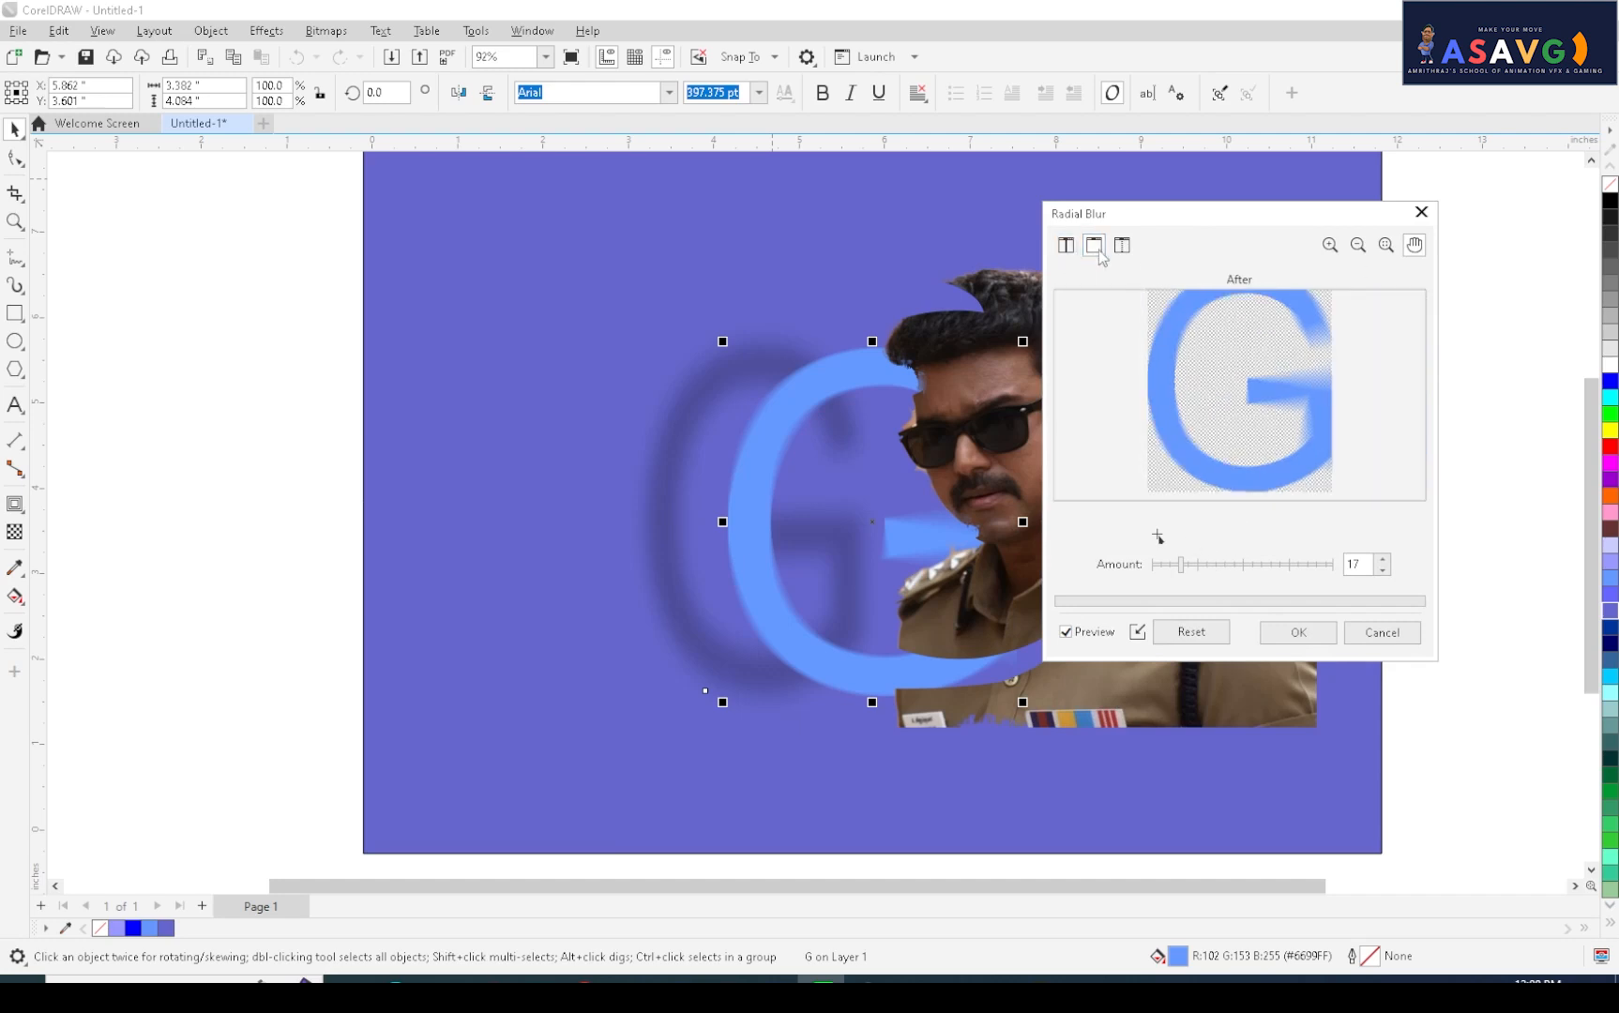
left_click(1066, 247)
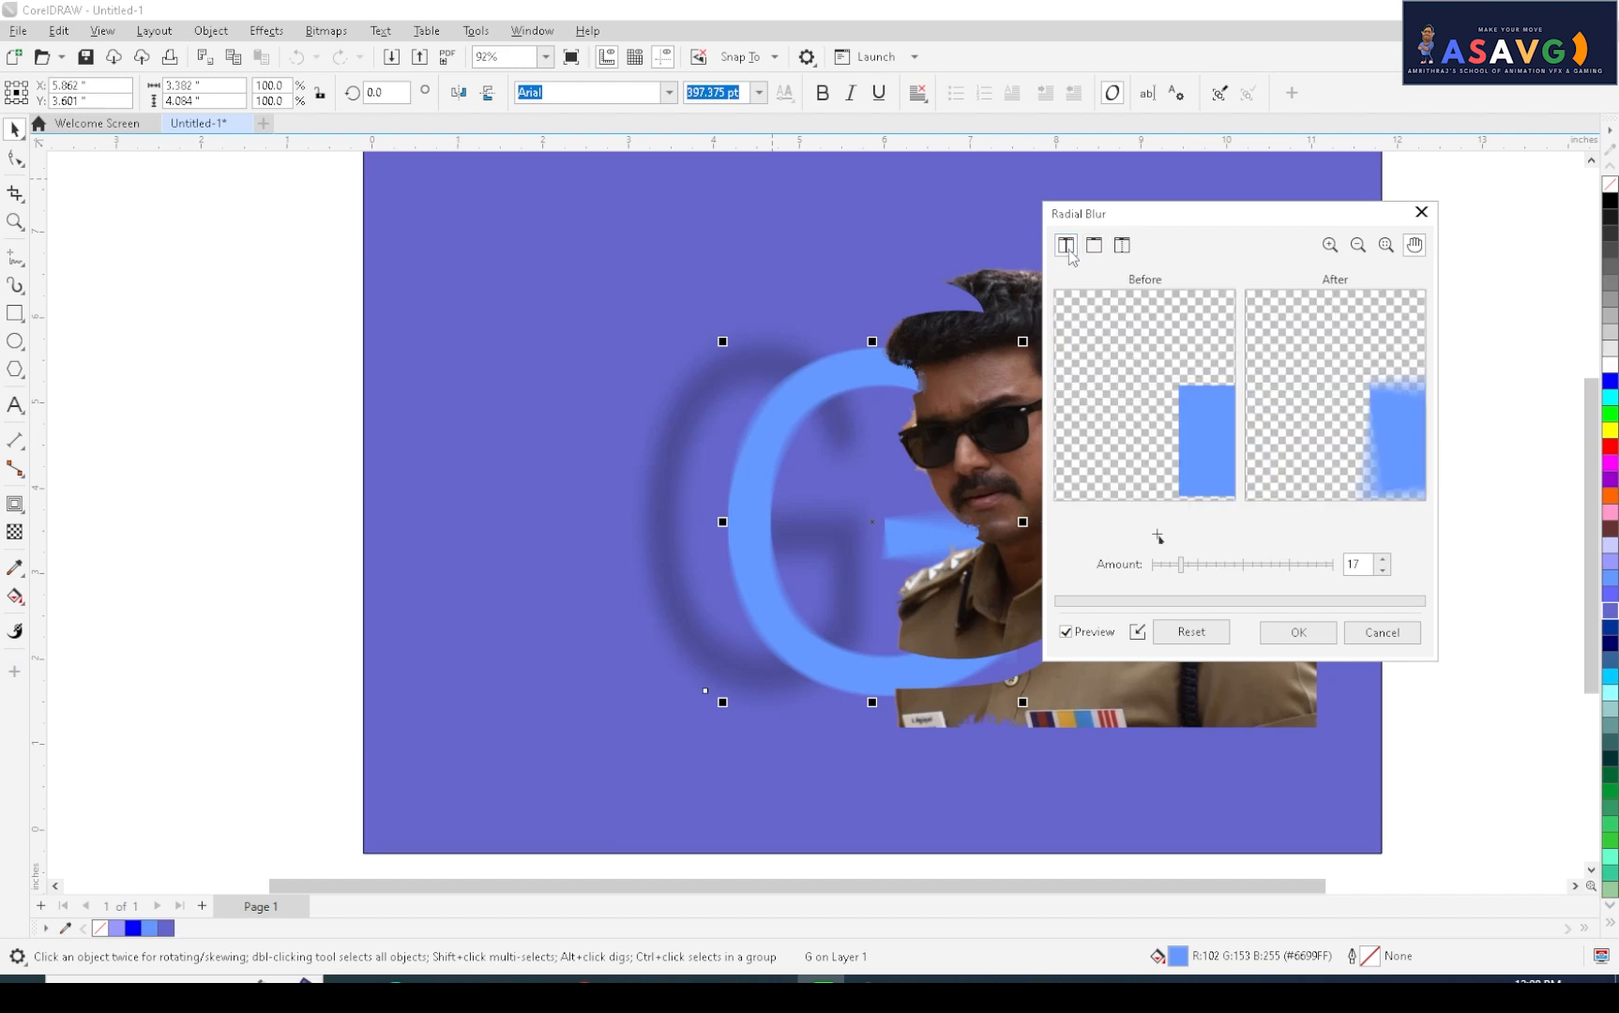
left_click(1123, 247)
left_click_drag(1240, 408, 1360, 426)
mouse_move(1234, 419)
left_mouse_down()
mouse_move(1121, 413)
mouse_move(1270, 423)
mouse_move(1184, 428)
mouse_move(1344, 448)
mouse_move(1145, 445)
mouse_move(1351, 444)
mouse_move(1157, 422)
mouse_move(1276, 427)
mouse_move(1241, 430)
left_mouse_up()
right_click(1231, 422)
left_click_drag(1180, 567, 1163, 569)
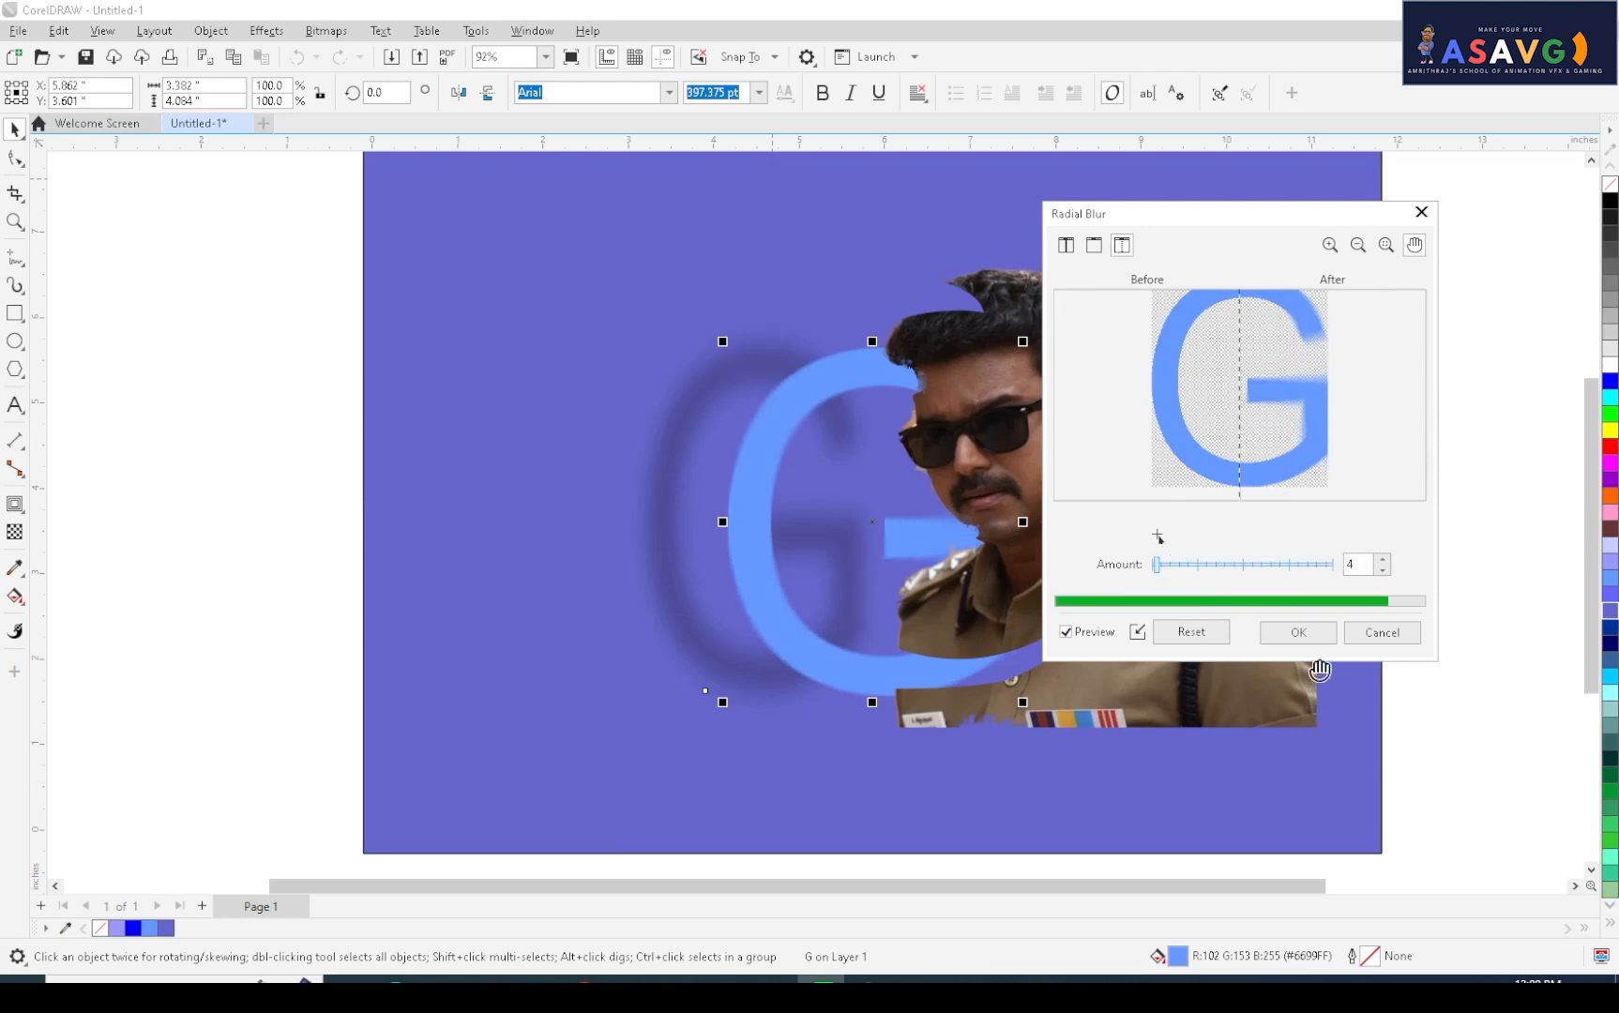
left_click(1296, 631)
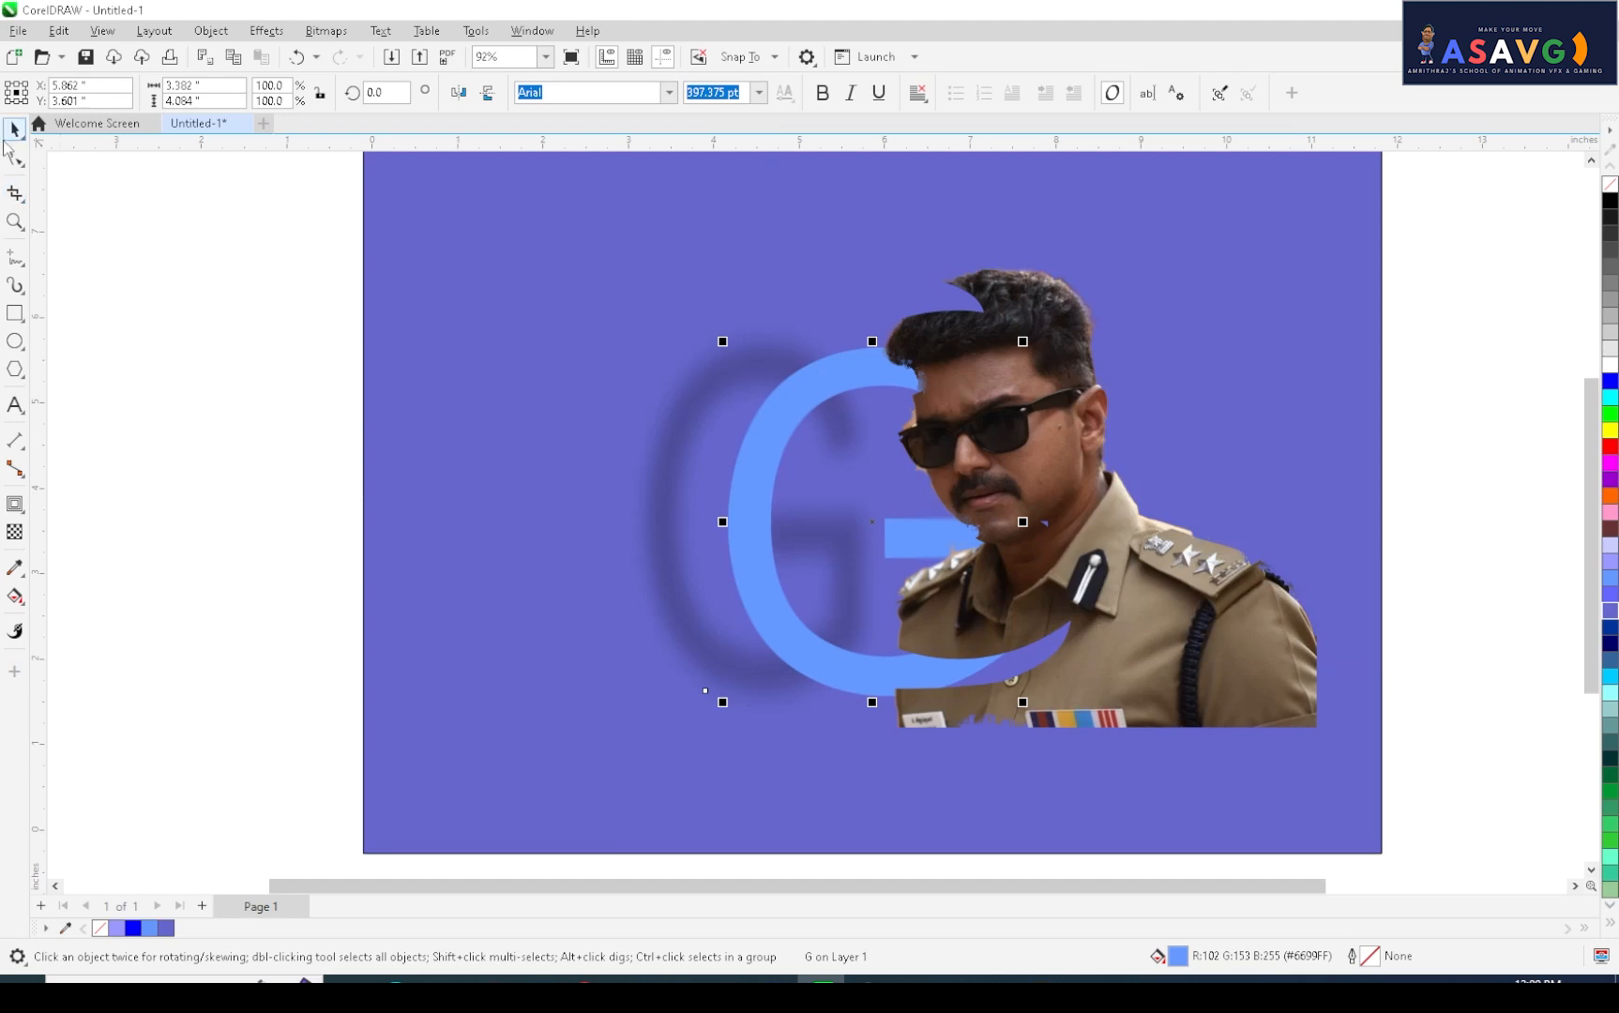
- Place a white-filled copy of the blurred letter G slightly to the right of the blue one
left_click(705, 571)
left_click(747, 549)
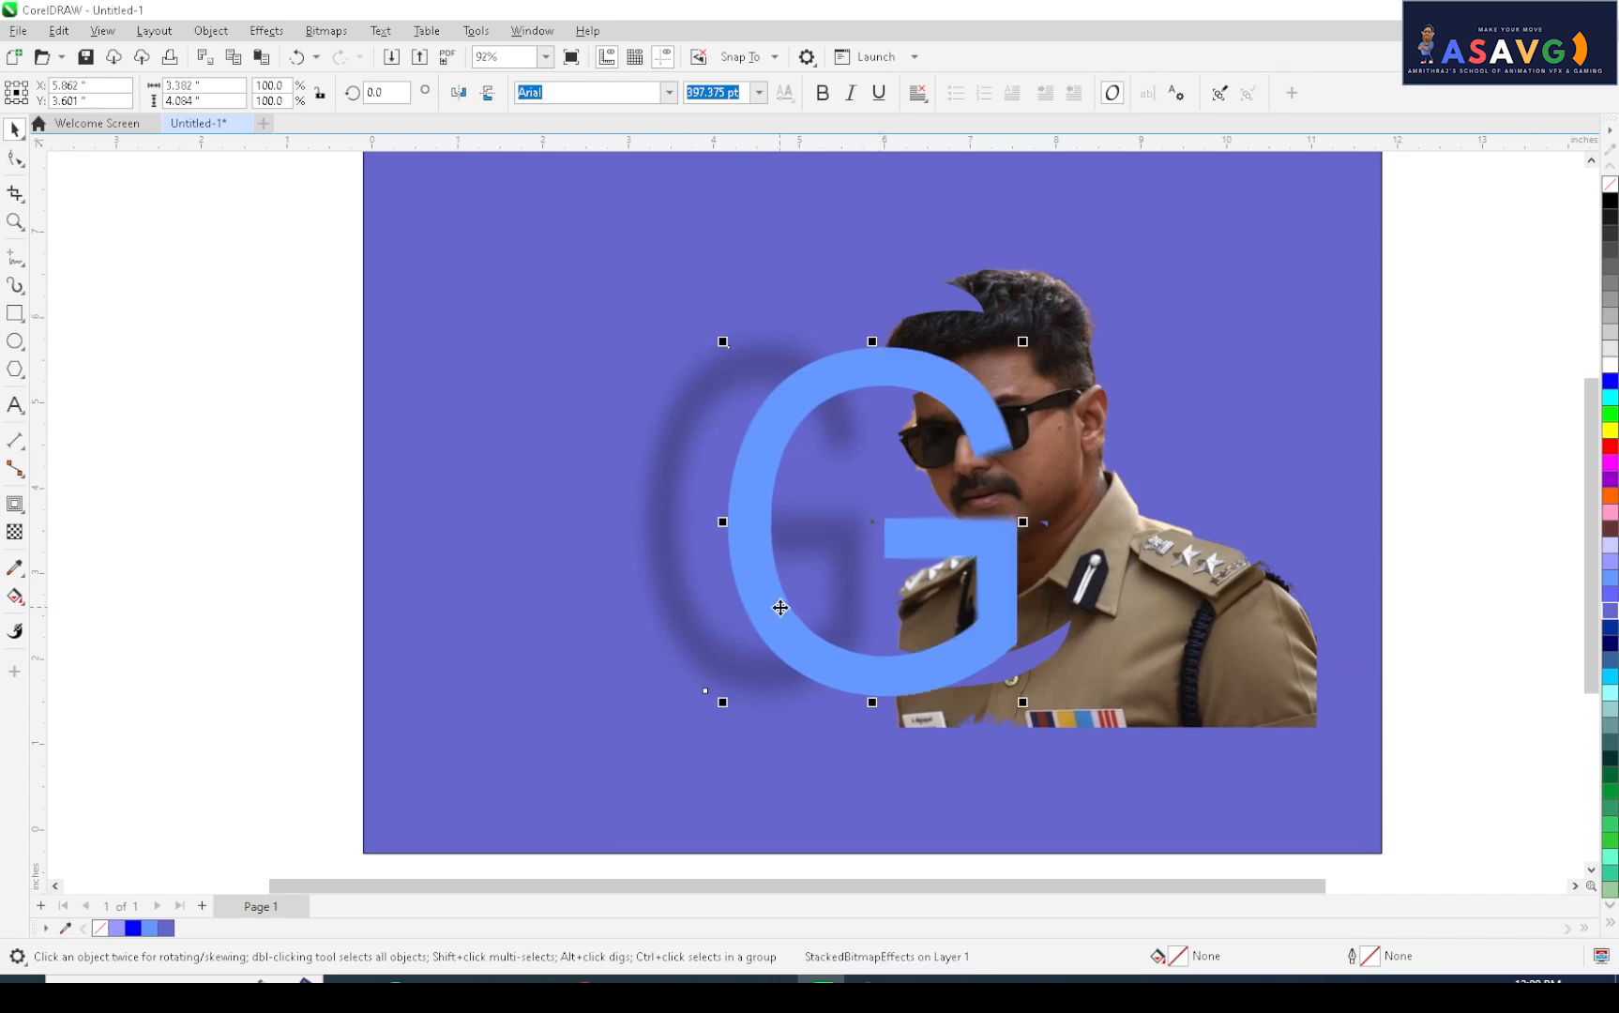
left_click_drag(781, 607, 798, 608)
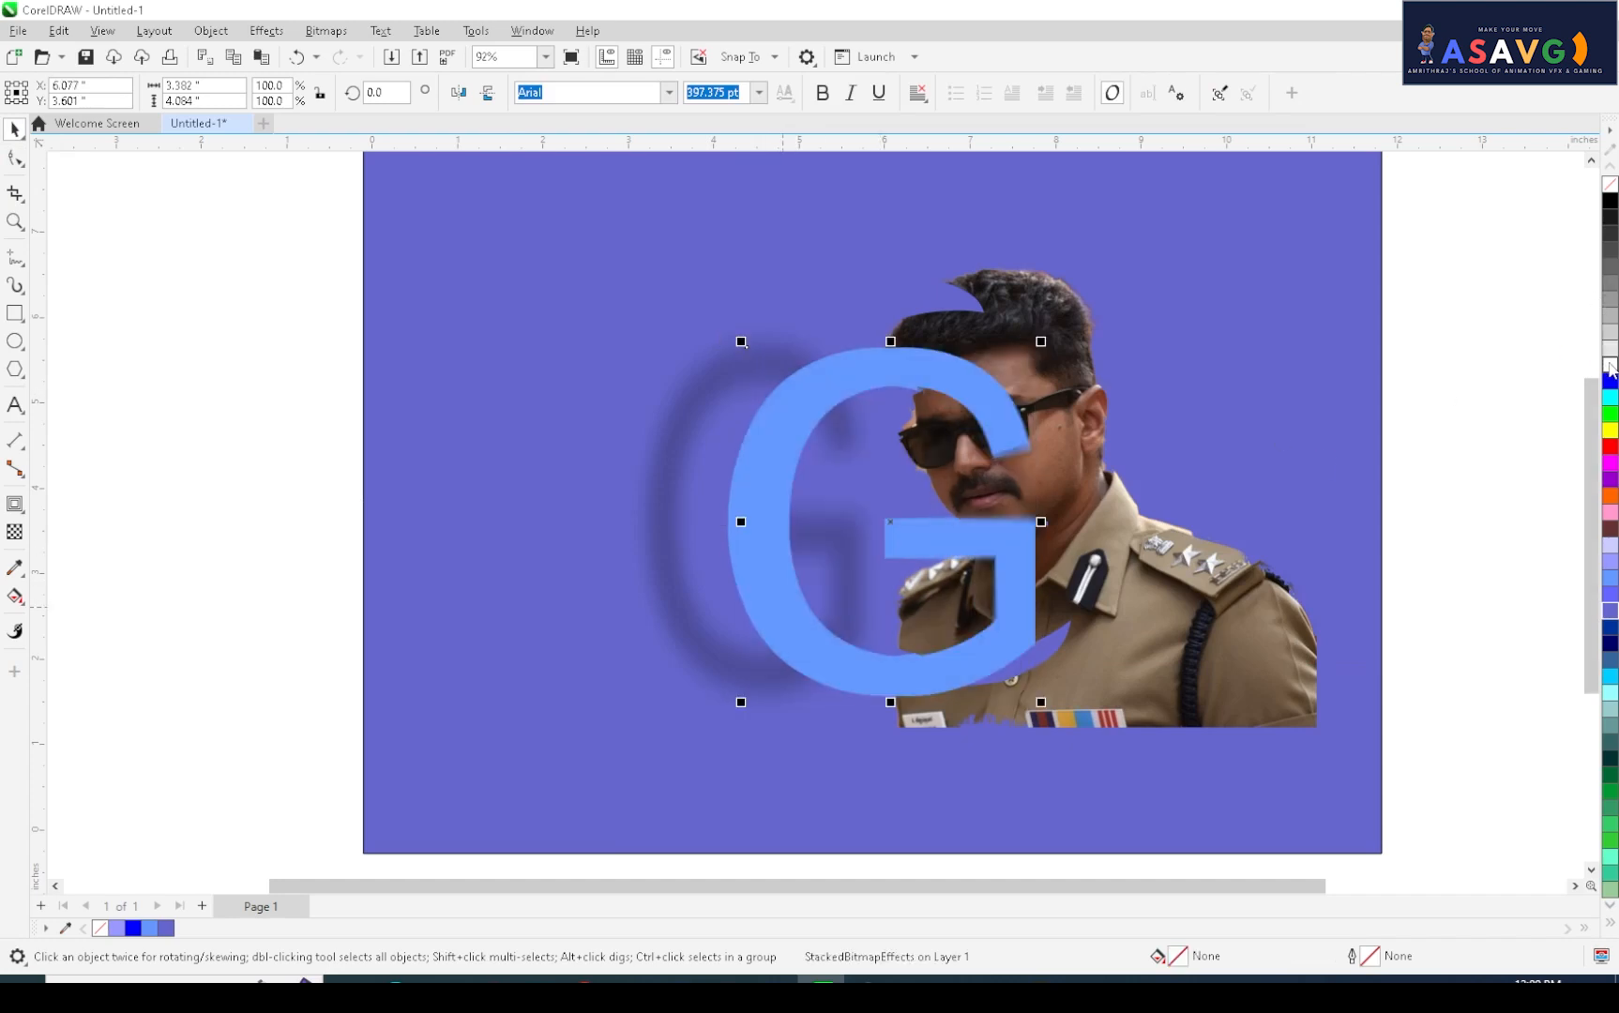
left_click_drag(781, 503, 798, 506)
left_click_drag(803, 507, 802, 516)
left_click(634, 537)
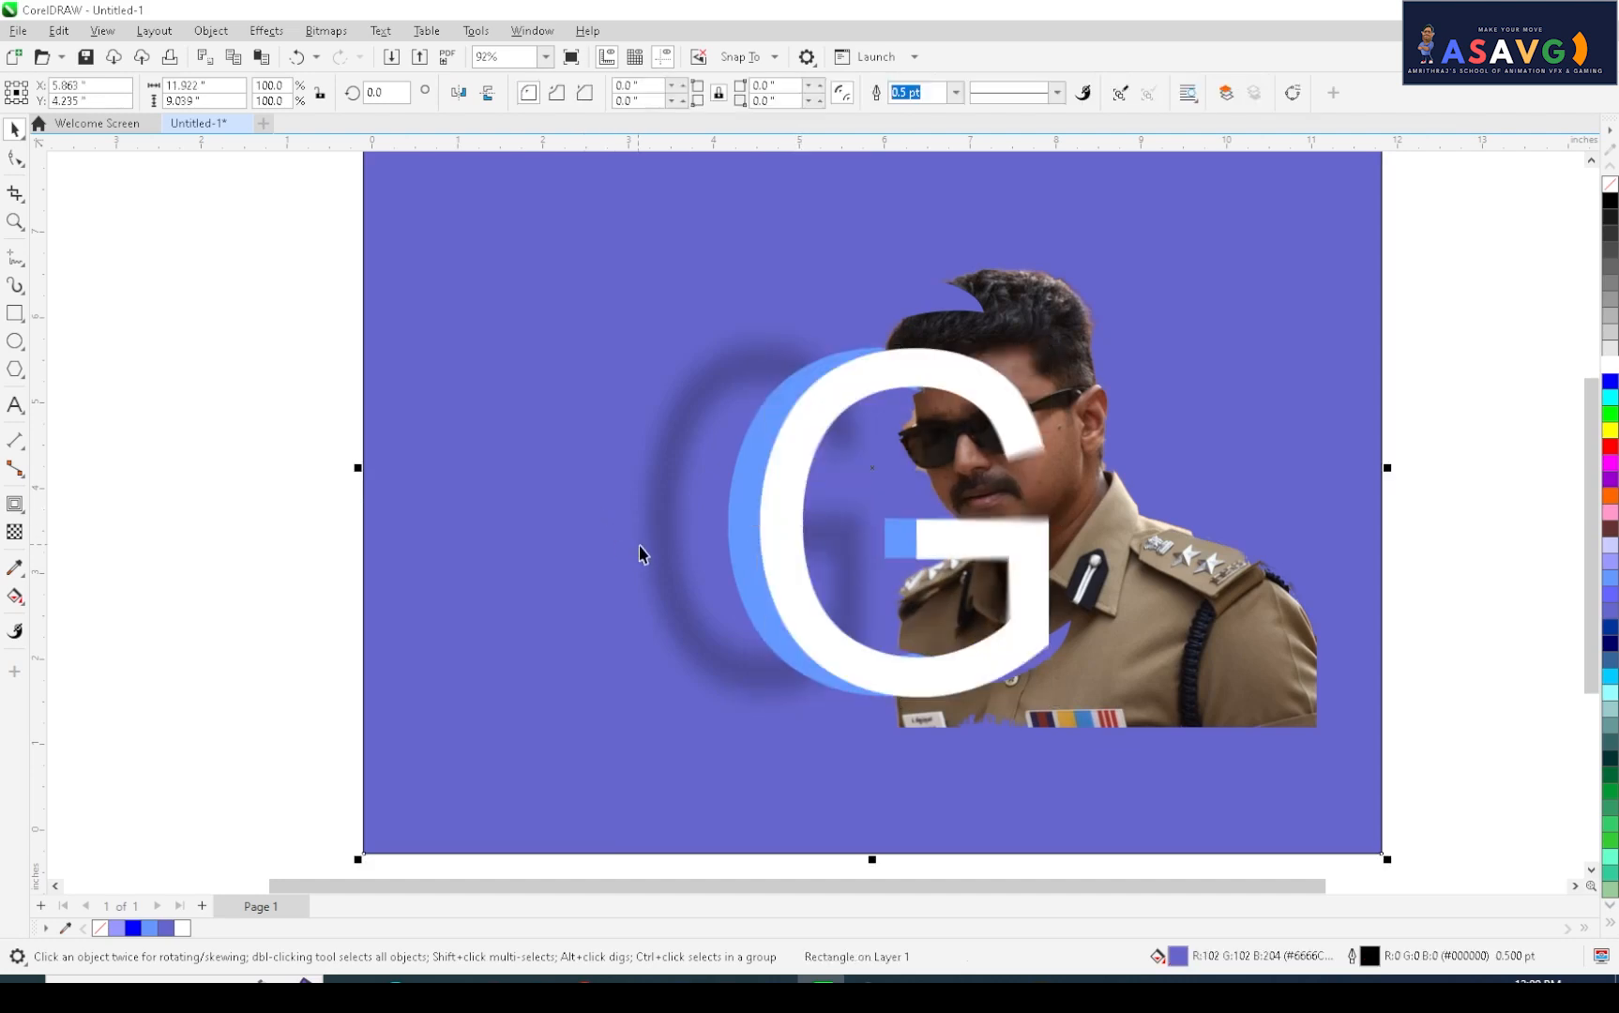
- Move the detached shadow closer so it sits just behind the left edge of the blue letter G
left_click(689, 568)
left_click_drag(689, 568, 710, 567)
left_click(707, 573)
left_click(423, 339)
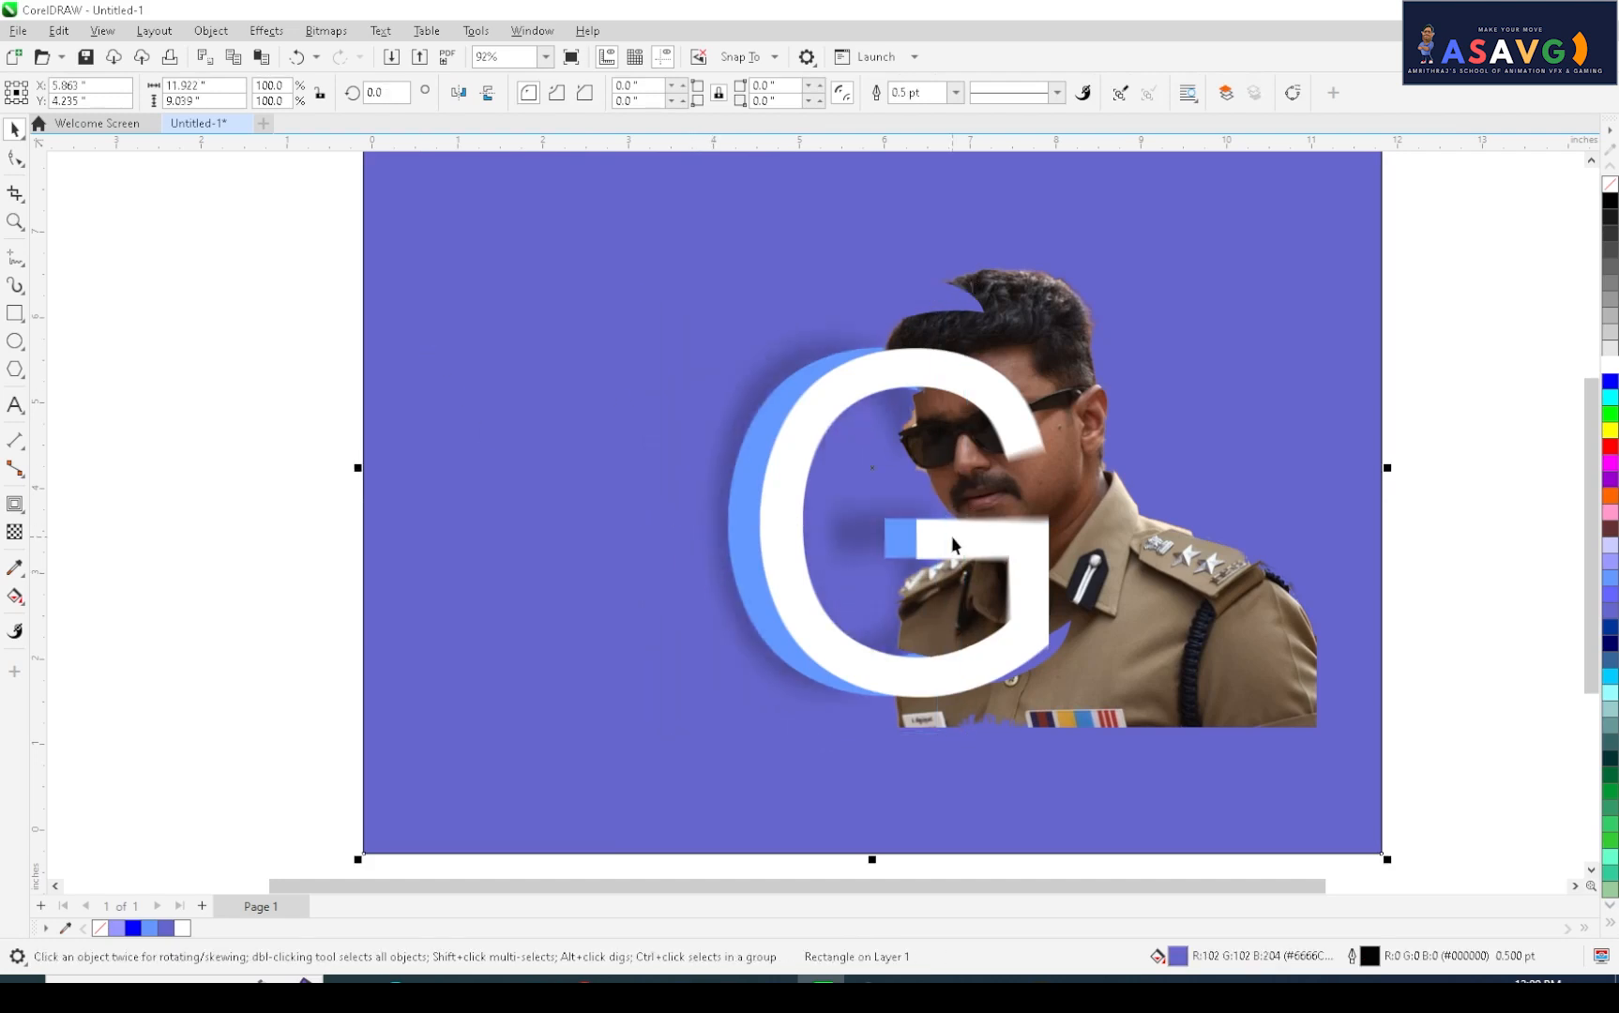
- Add the text letter V on the purple background left of the G and stretch it to about 2.56 × 6.10 inches
scroll(954, 546, "down", 1)
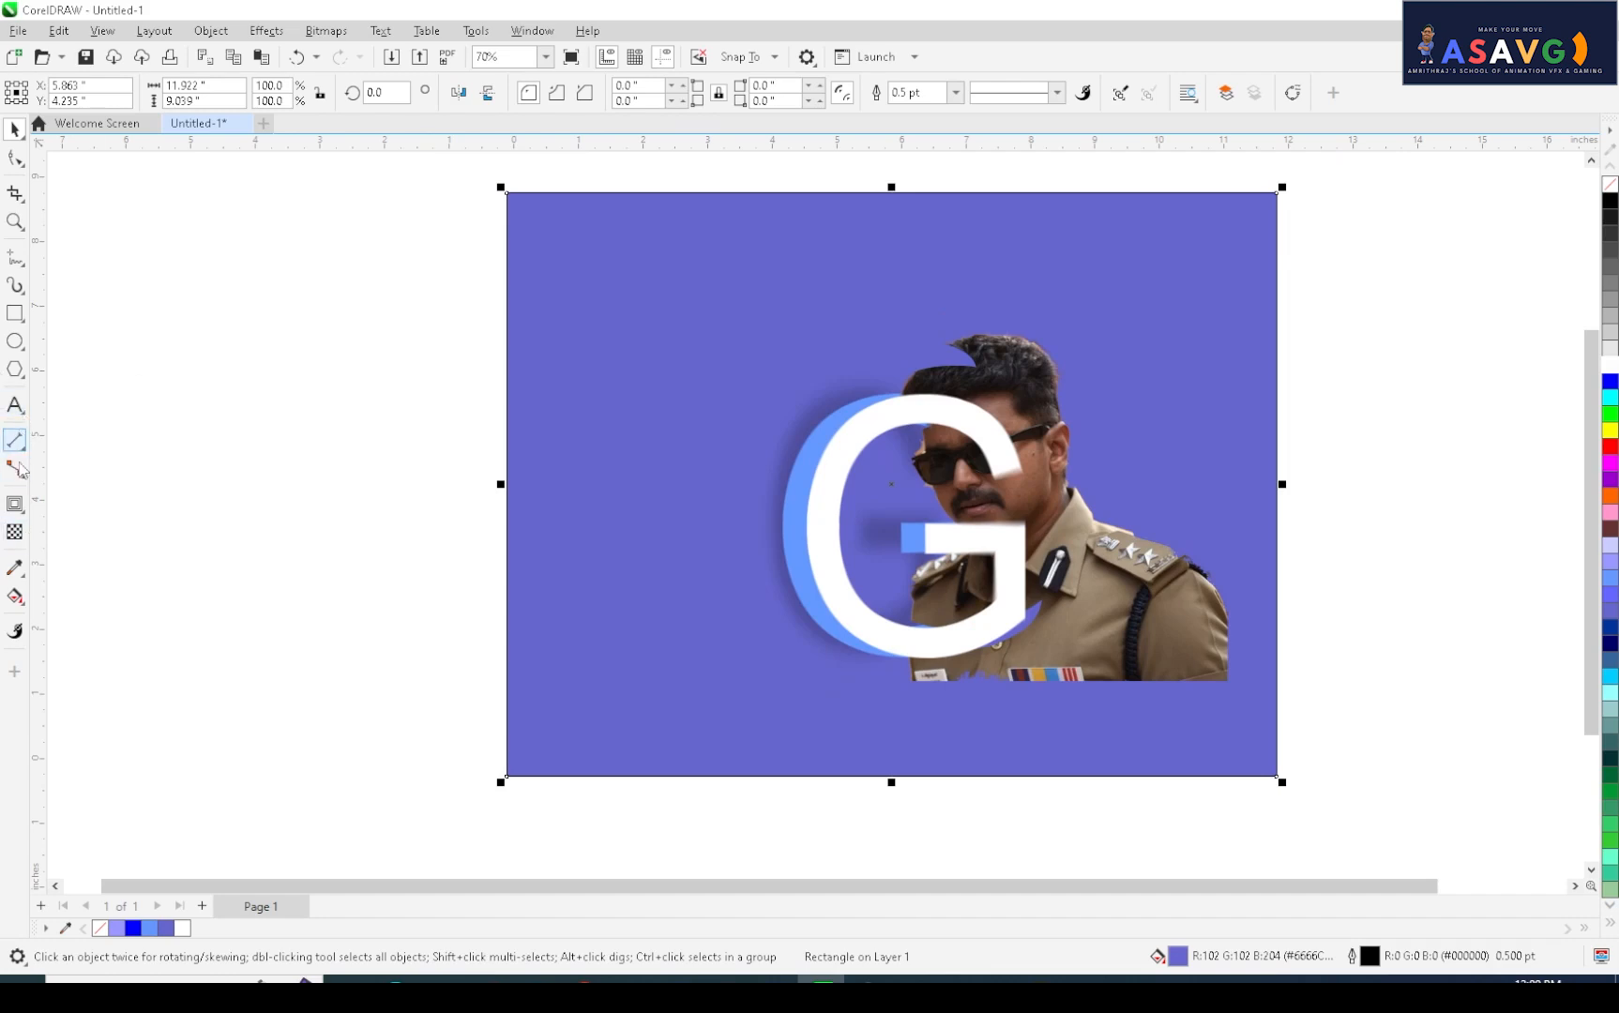
left_click(15, 406)
left_click(600, 484)
type("V")
key("ctrl+space")
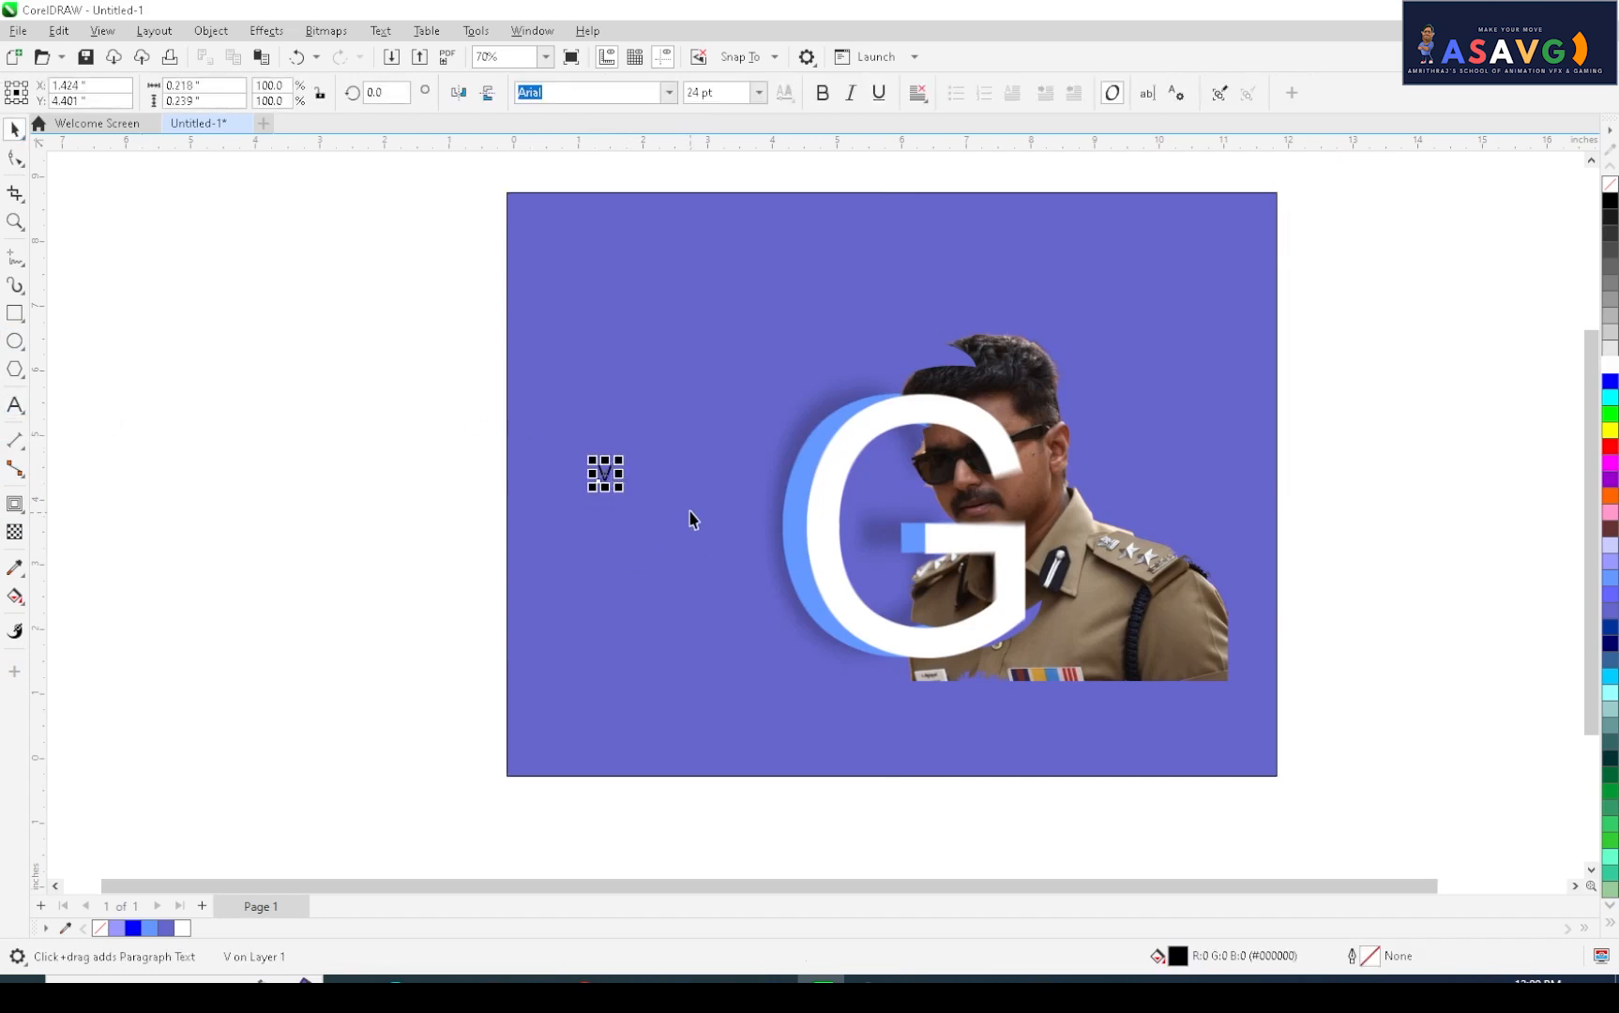
left_click_drag(620, 488, 694, 672)
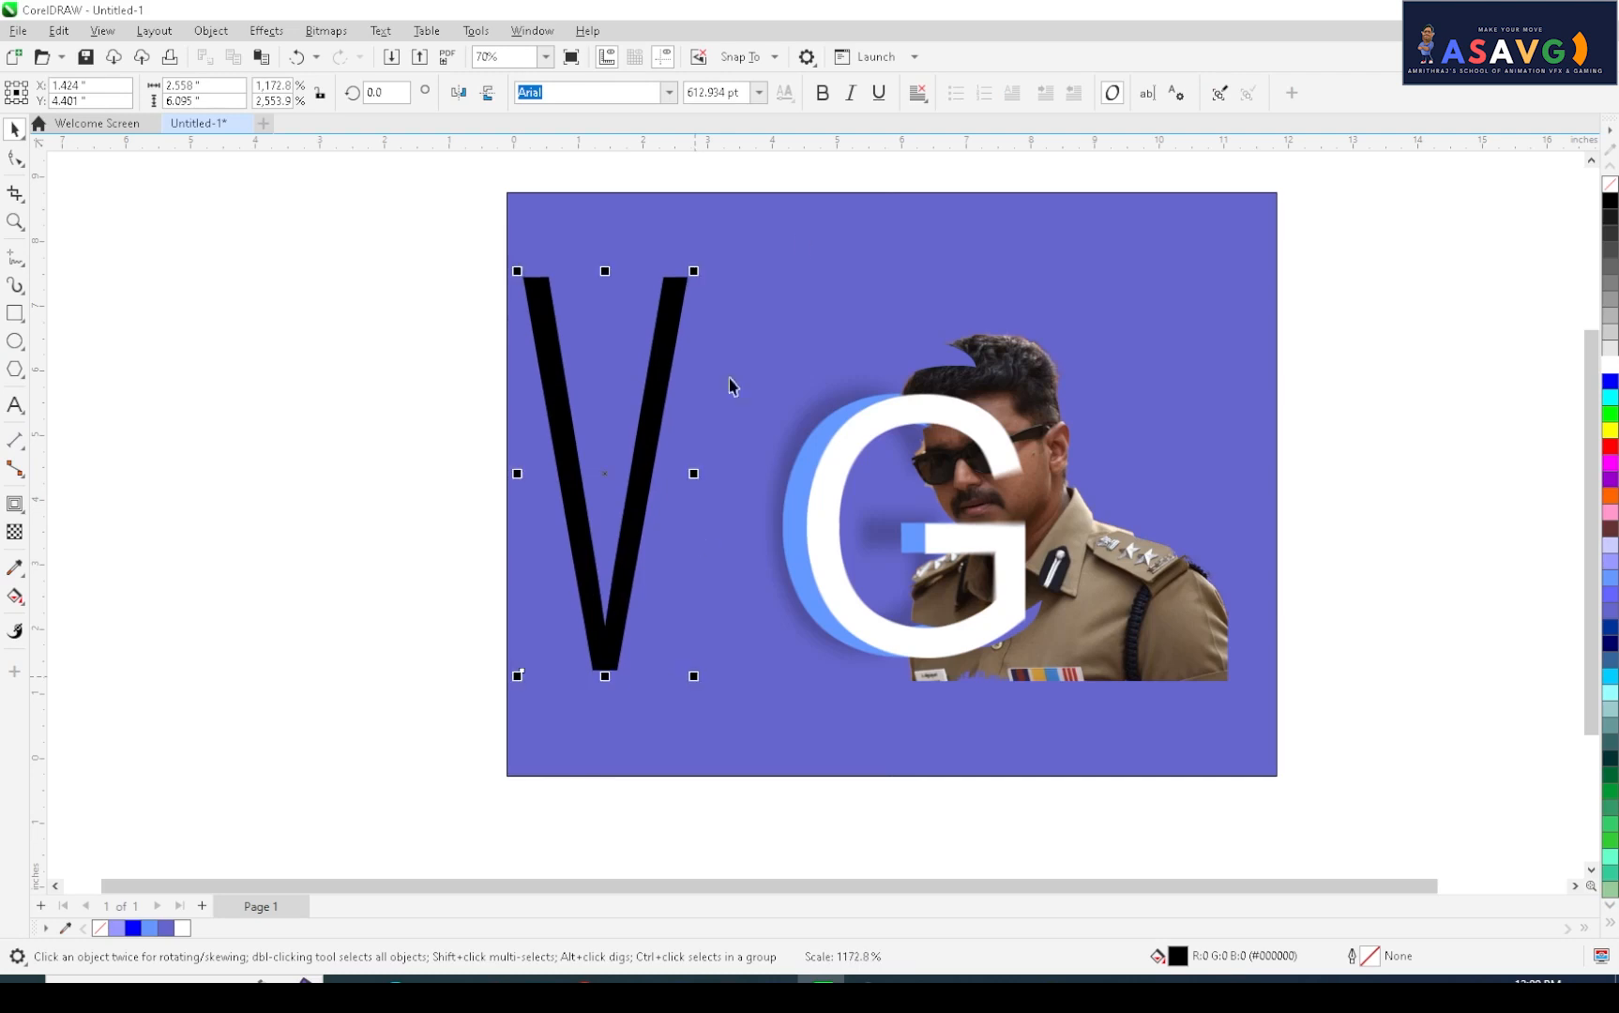
- Make the letter V bold, change its font to Bowlby One SC and reposition it left of the G
left_click(822, 92)
left_click_drag(655, 421, 724, 425)
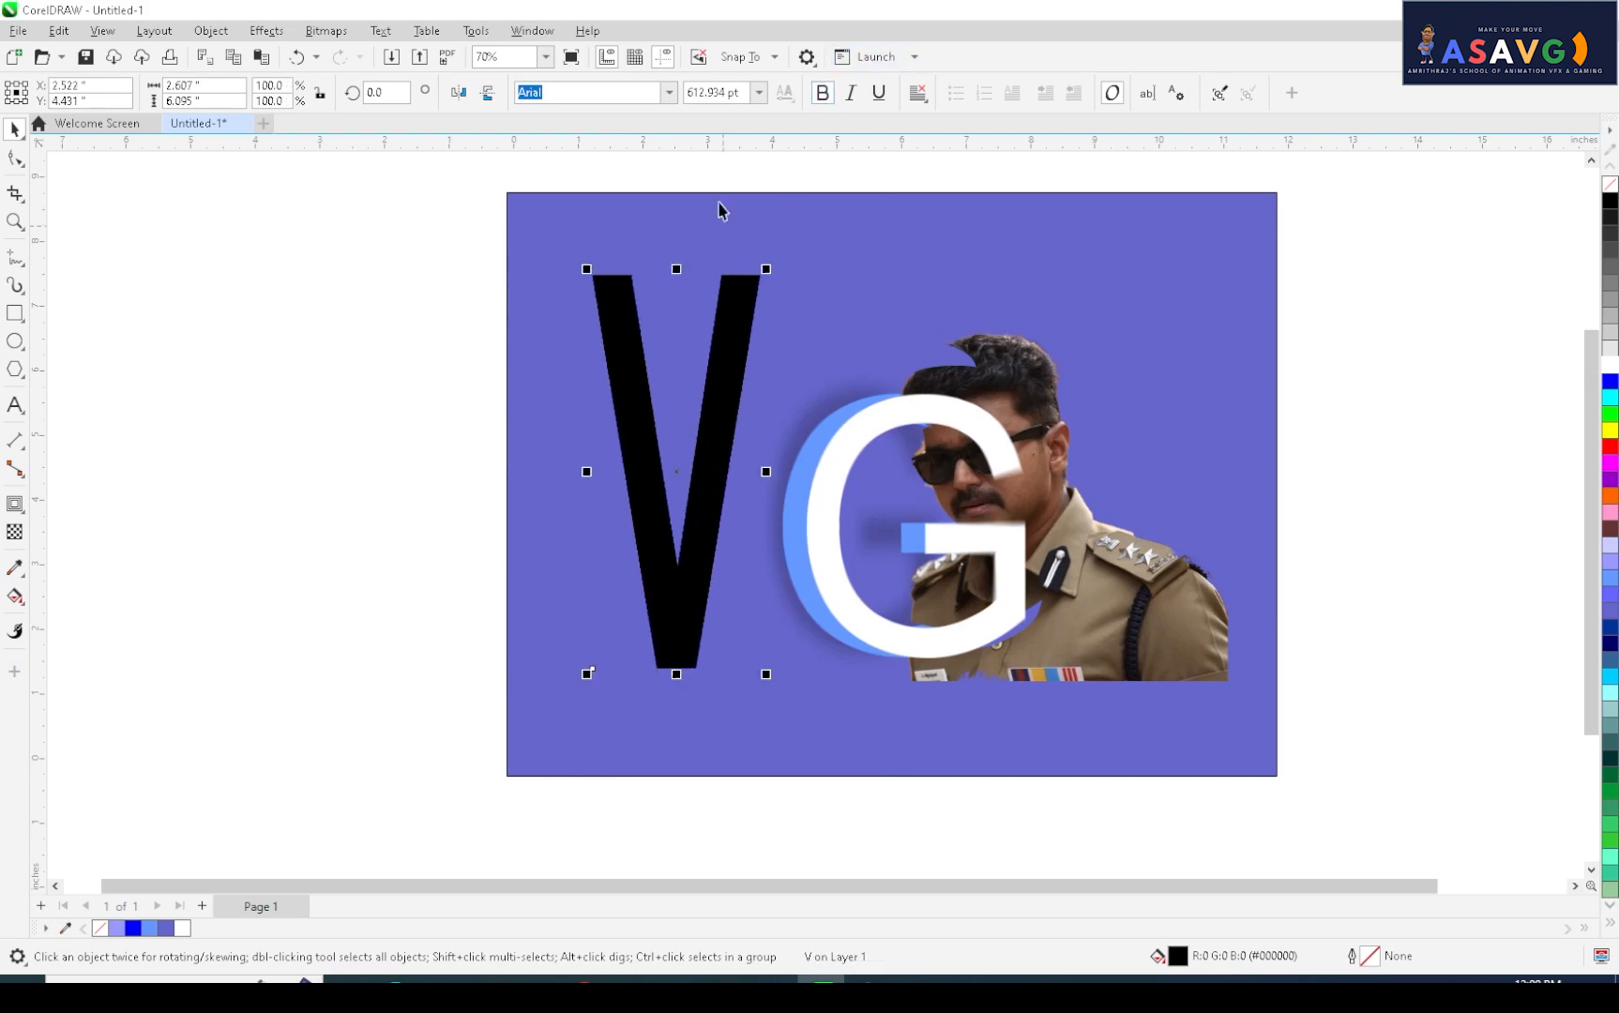
left_click(669, 93)
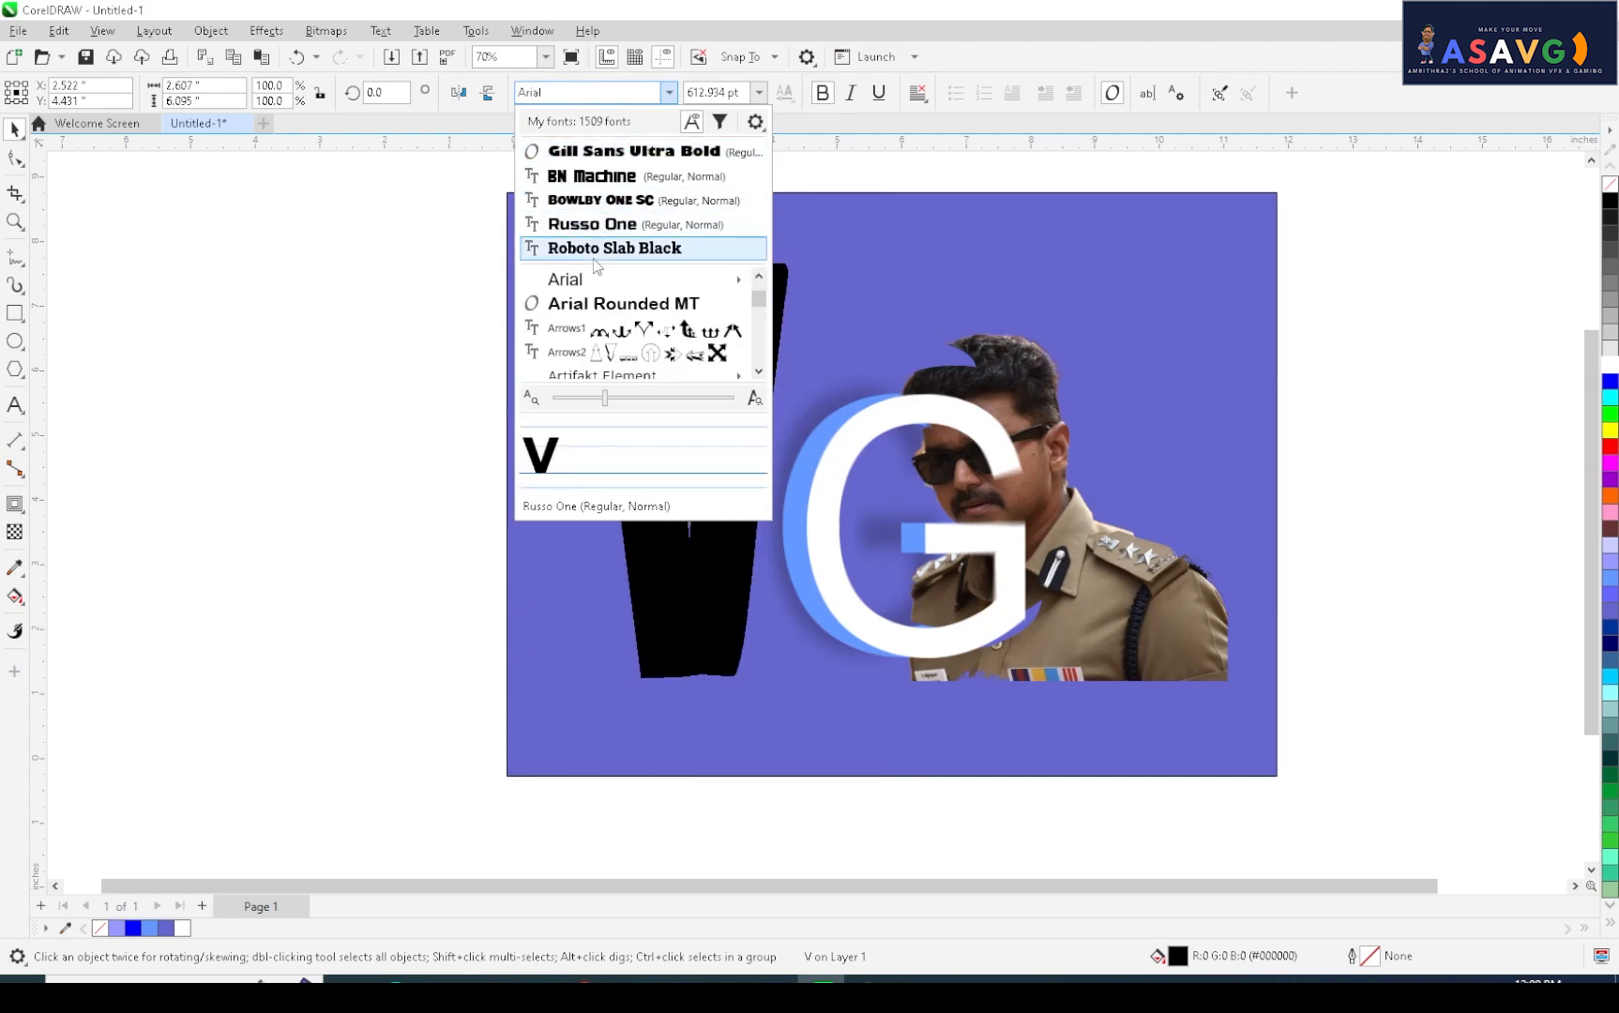
left_click(619, 200)
left_click_drag(726, 534, 664, 560)
- Fill the letter V light blue (#6699FF) and make a white-filled copy of it, placed aside above the man's shoulder
left_click(1610, 583)
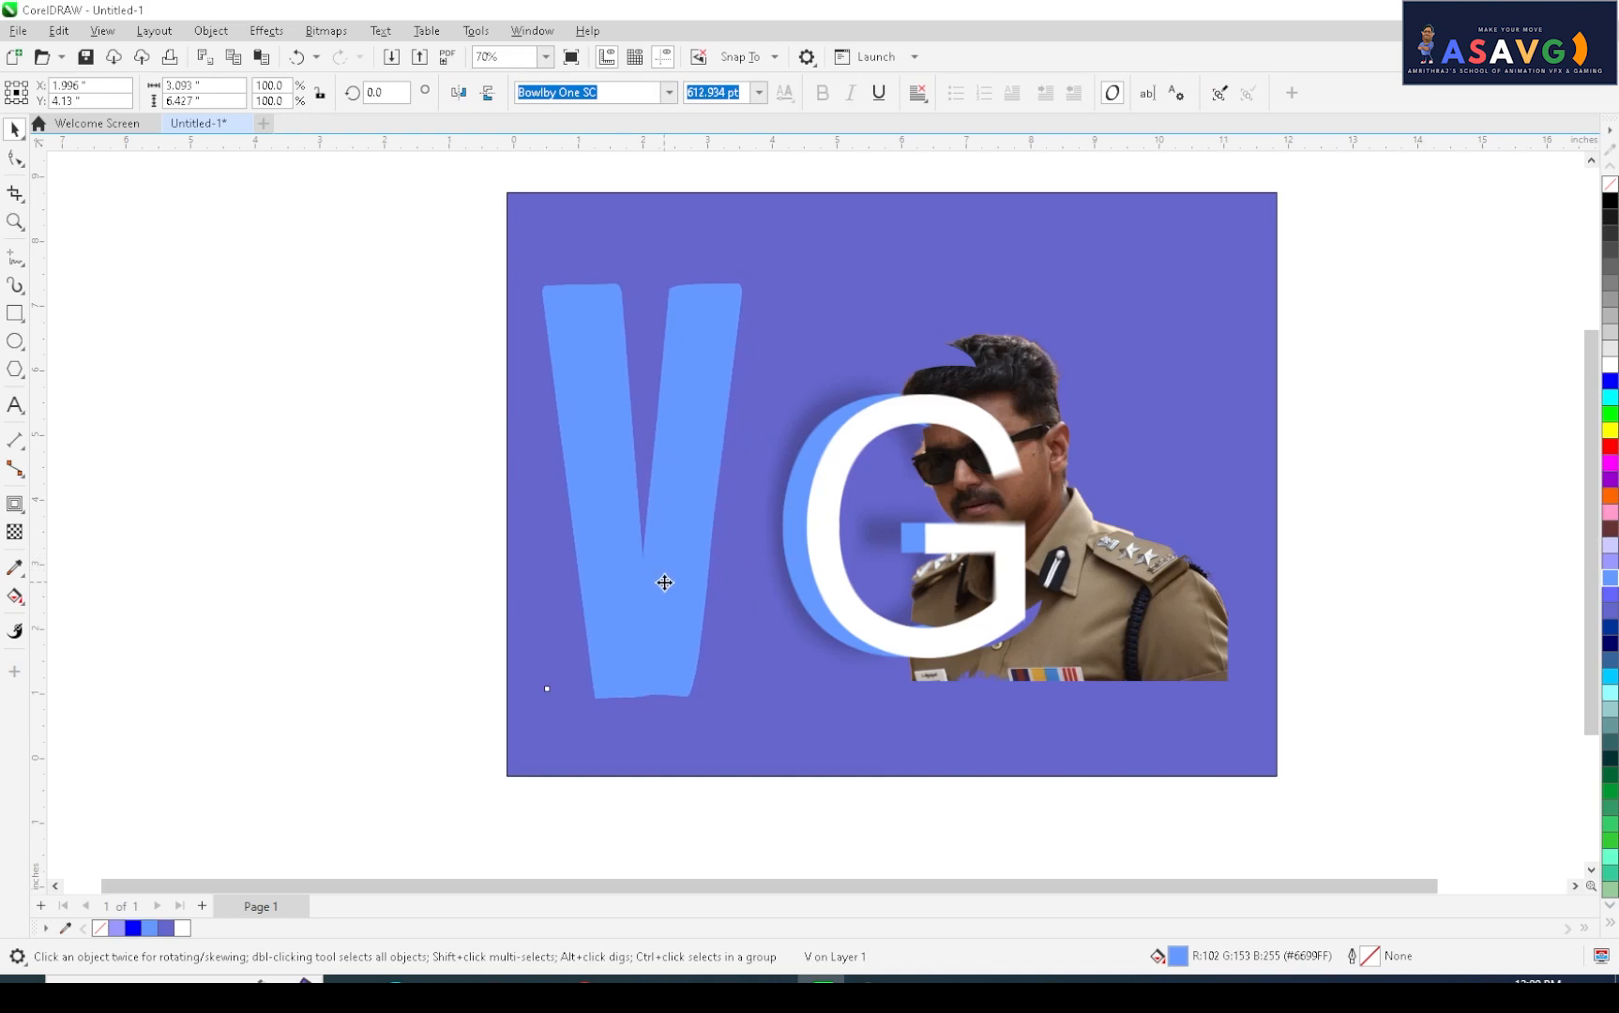
left_click_drag(664, 583, 696, 583)
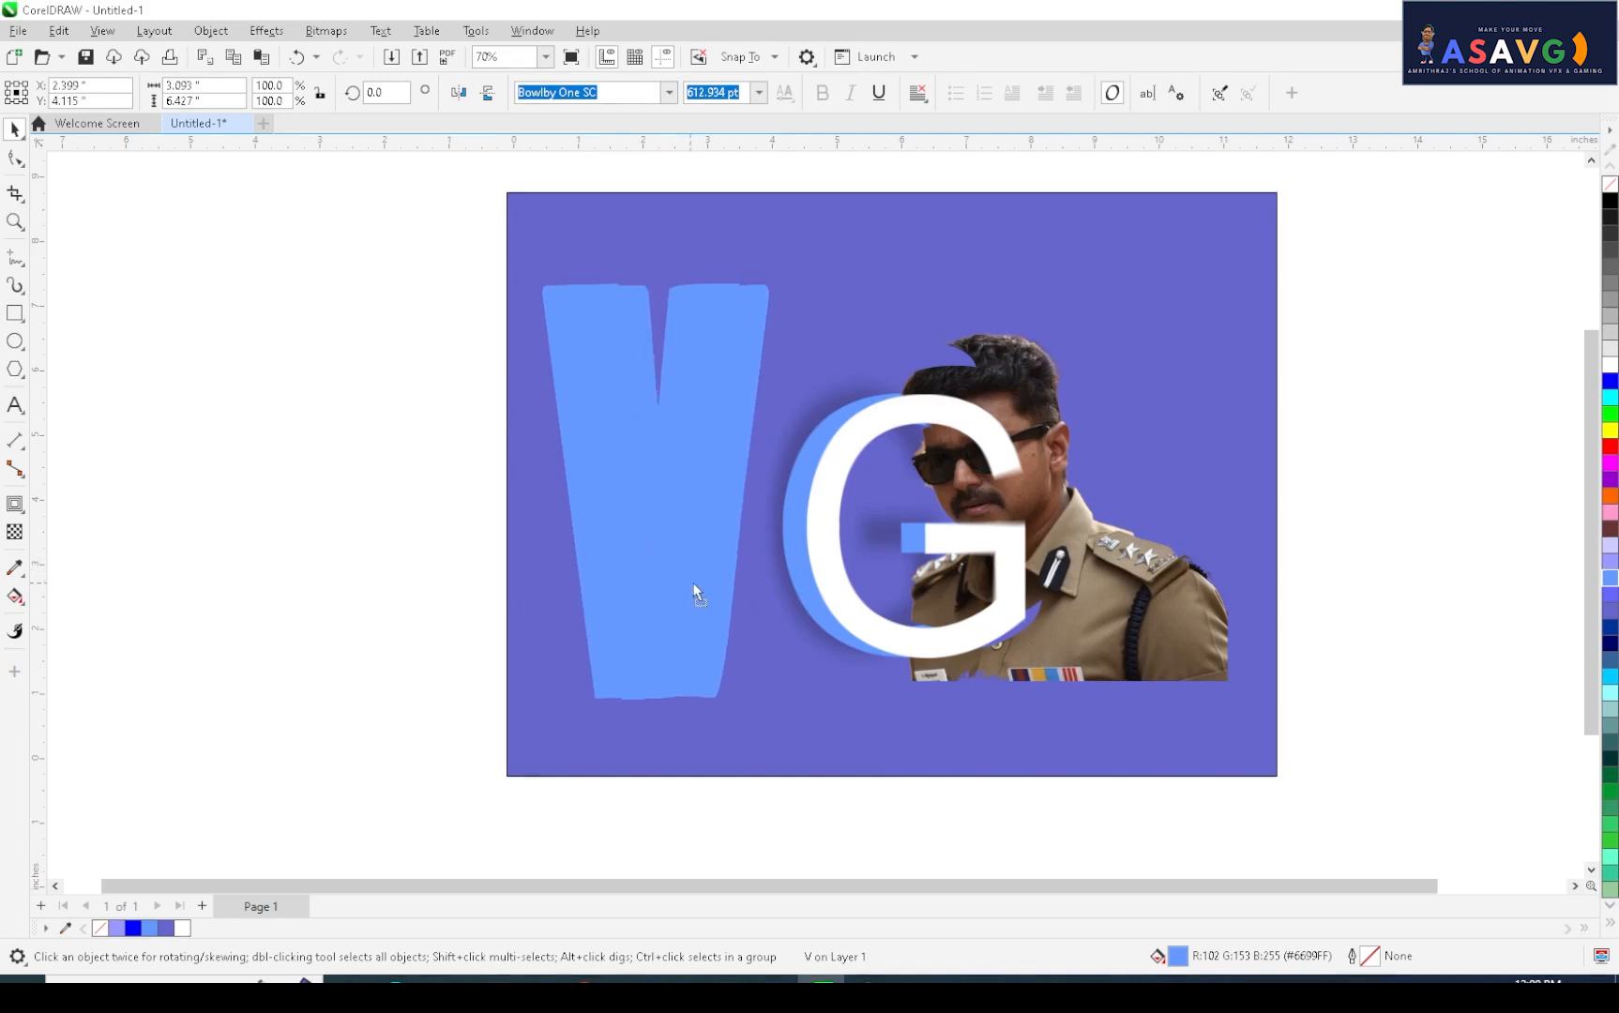
left_click(1610, 366)
left_click_drag(675, 567, 665, 574)
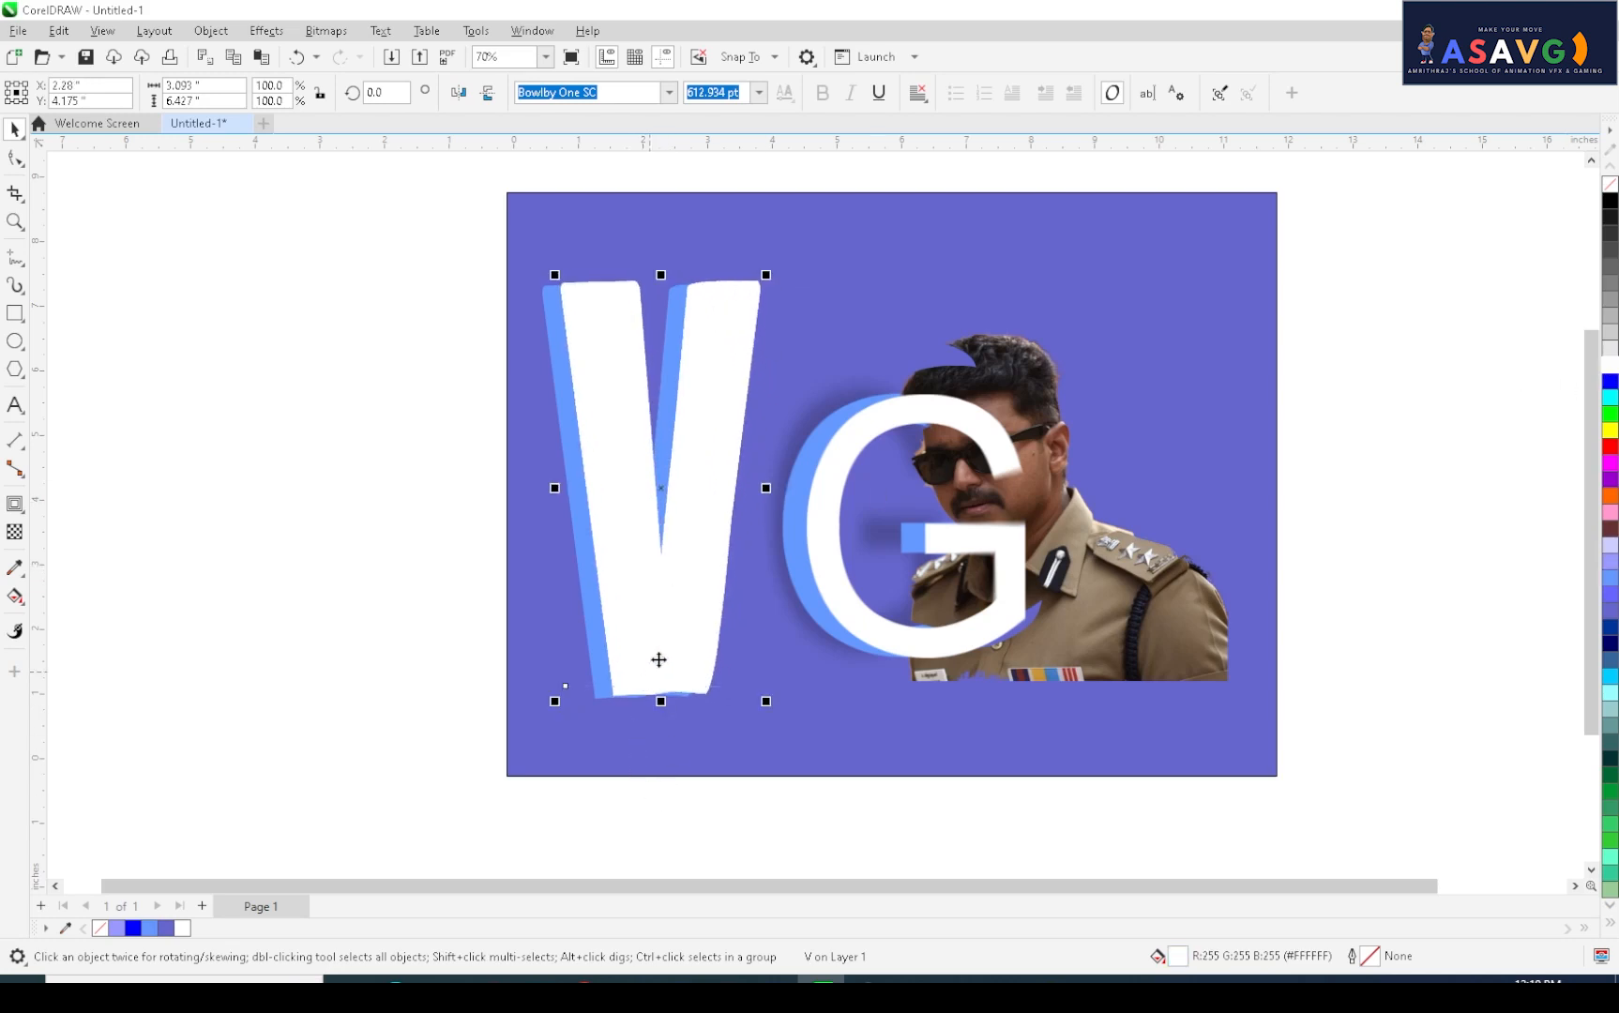
left_click_drag(659, 648, 1105, 444)
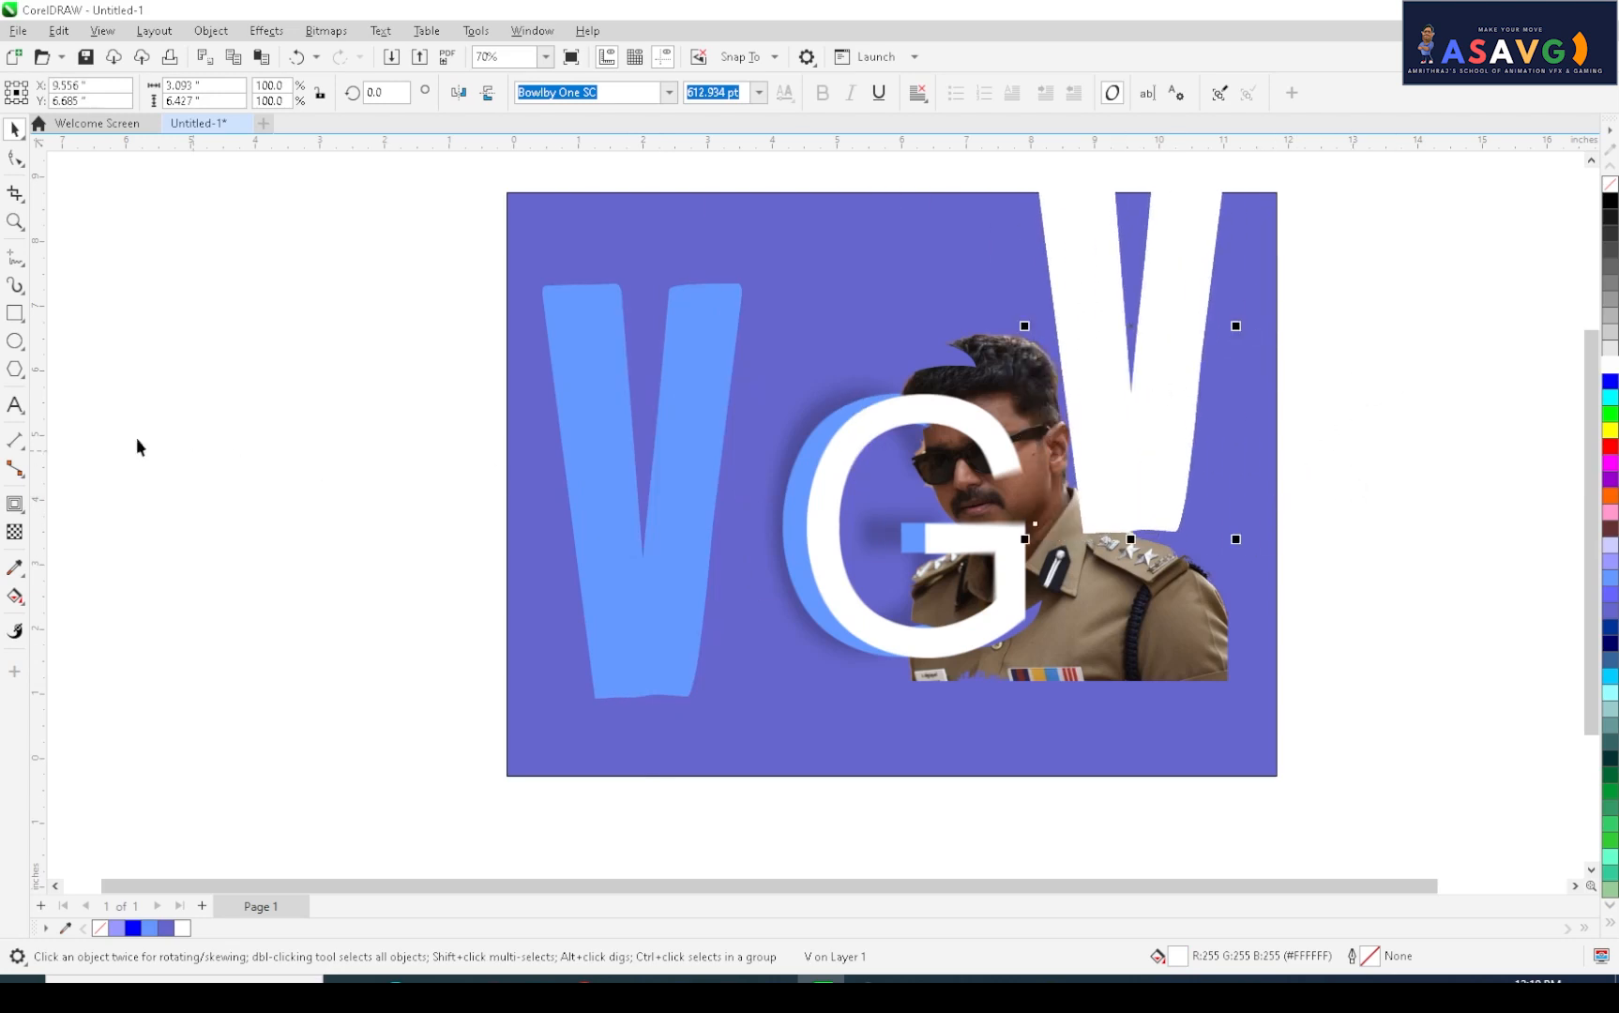
- Try a drop shadow on the letter V while it is on the page and undo it
left_click(17, 507)
left_click(72, 503)
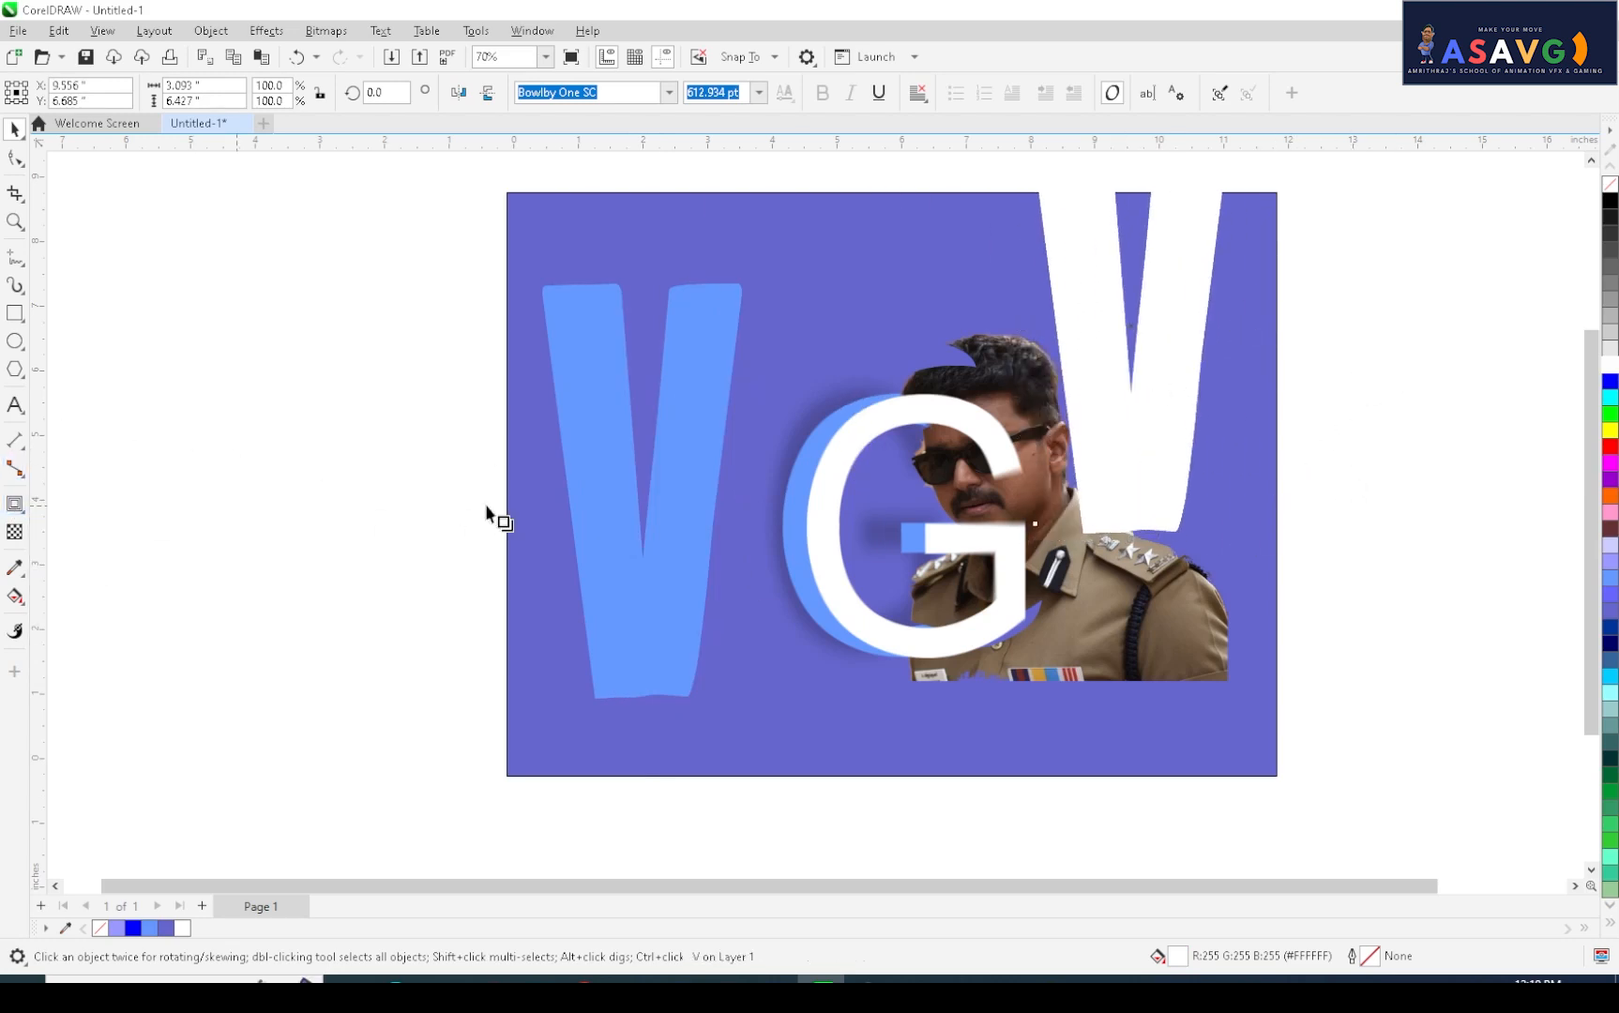
left_click_drag(1030, 325, 724, 532)
key("ctrl+z")
left_click_drag(643, 699, 791, 667)
key("ctrl+z")
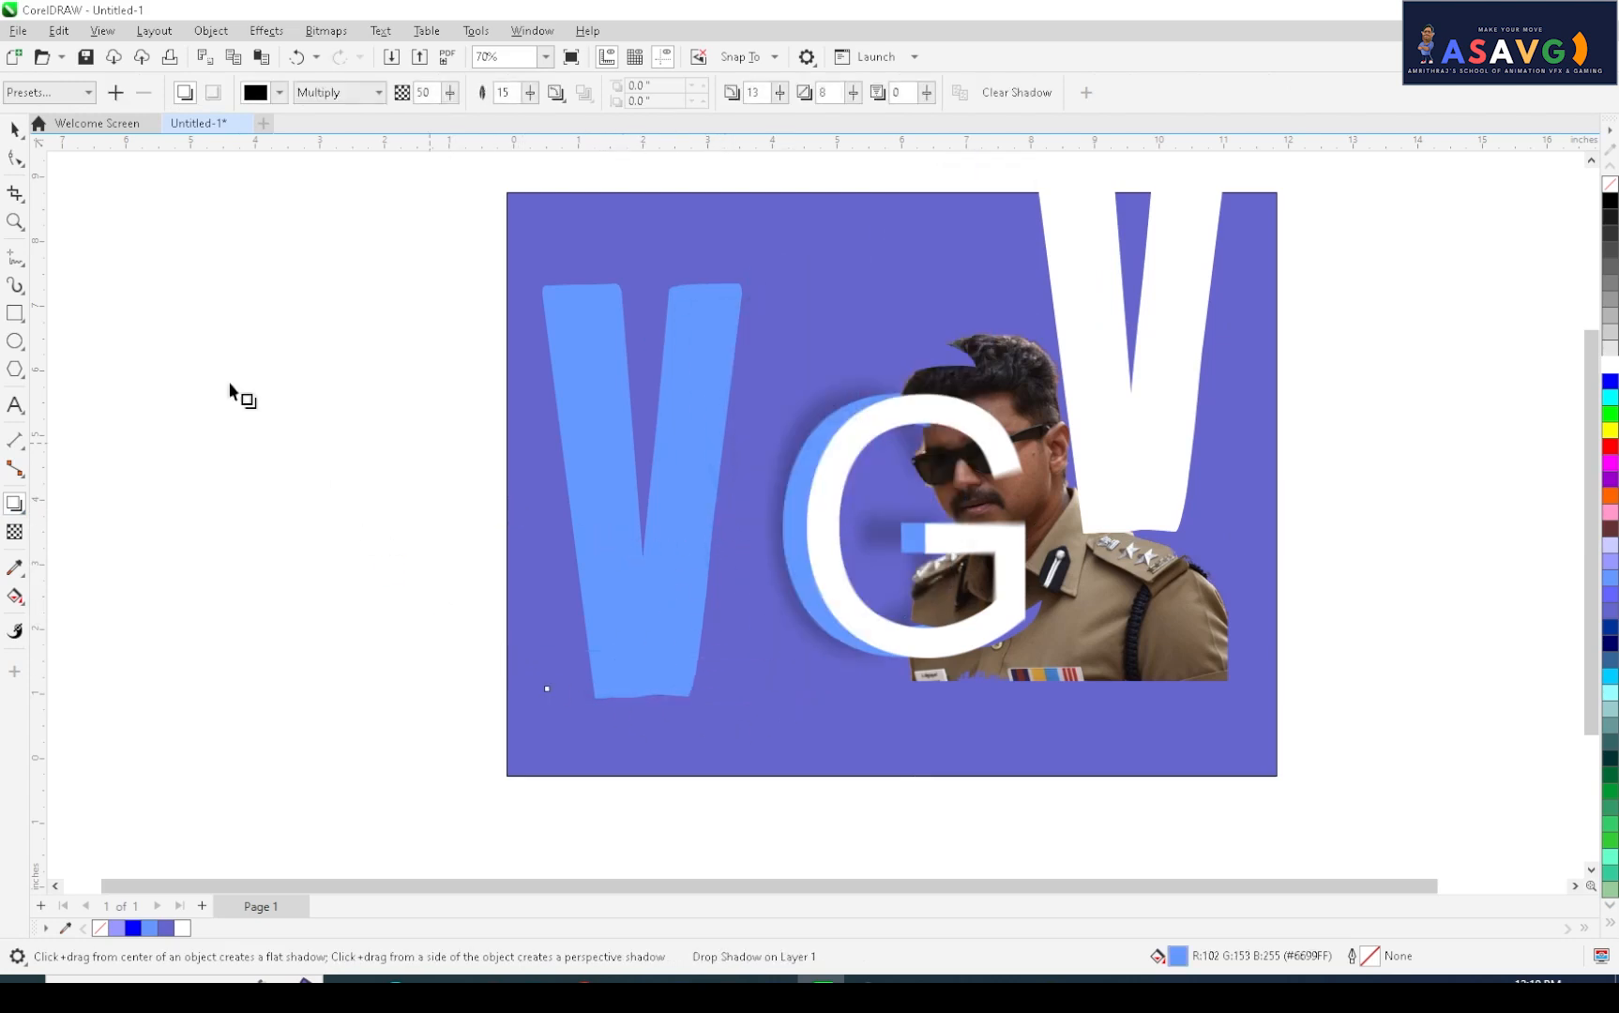
- Move the blue letter V off the purple background to the blank area at its left
left_click(15, 136)
key("space")
left_click(623, 570)
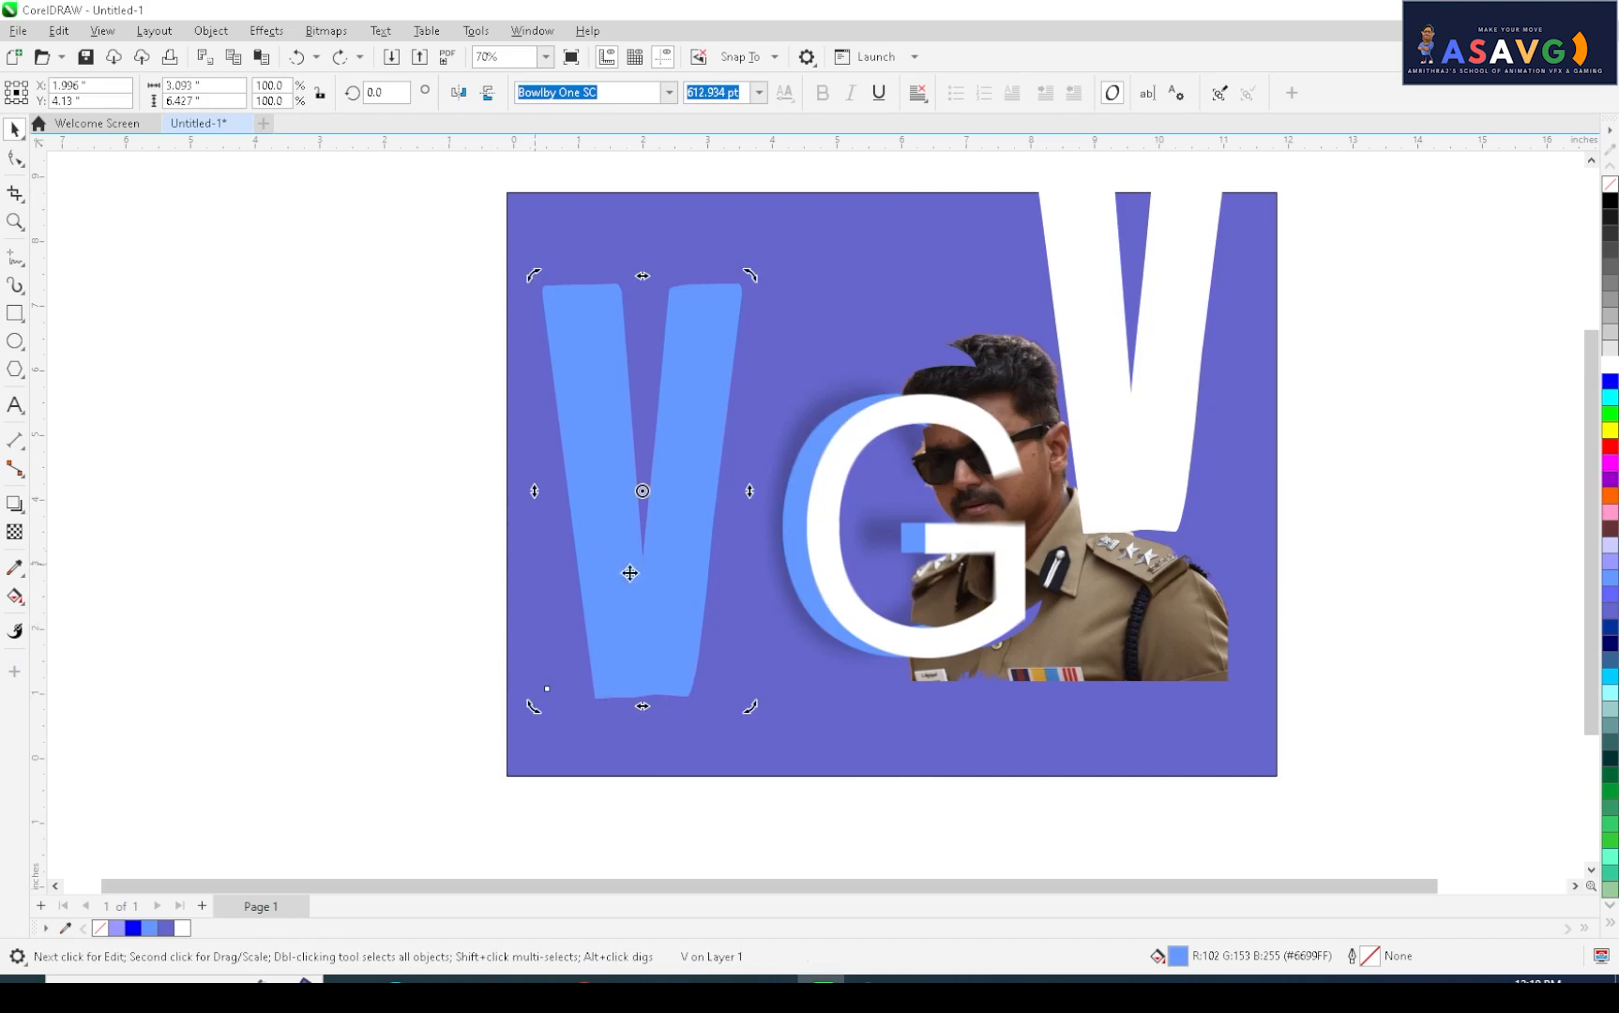
left_click_drag(594, 564, 144, 501)
- Apply a drop shadow cast to the right of the blue letter V and shorten its offset
left_click(15, 504)
left_click(132, 504)
left_click_drag(192, 428, 377, 423)
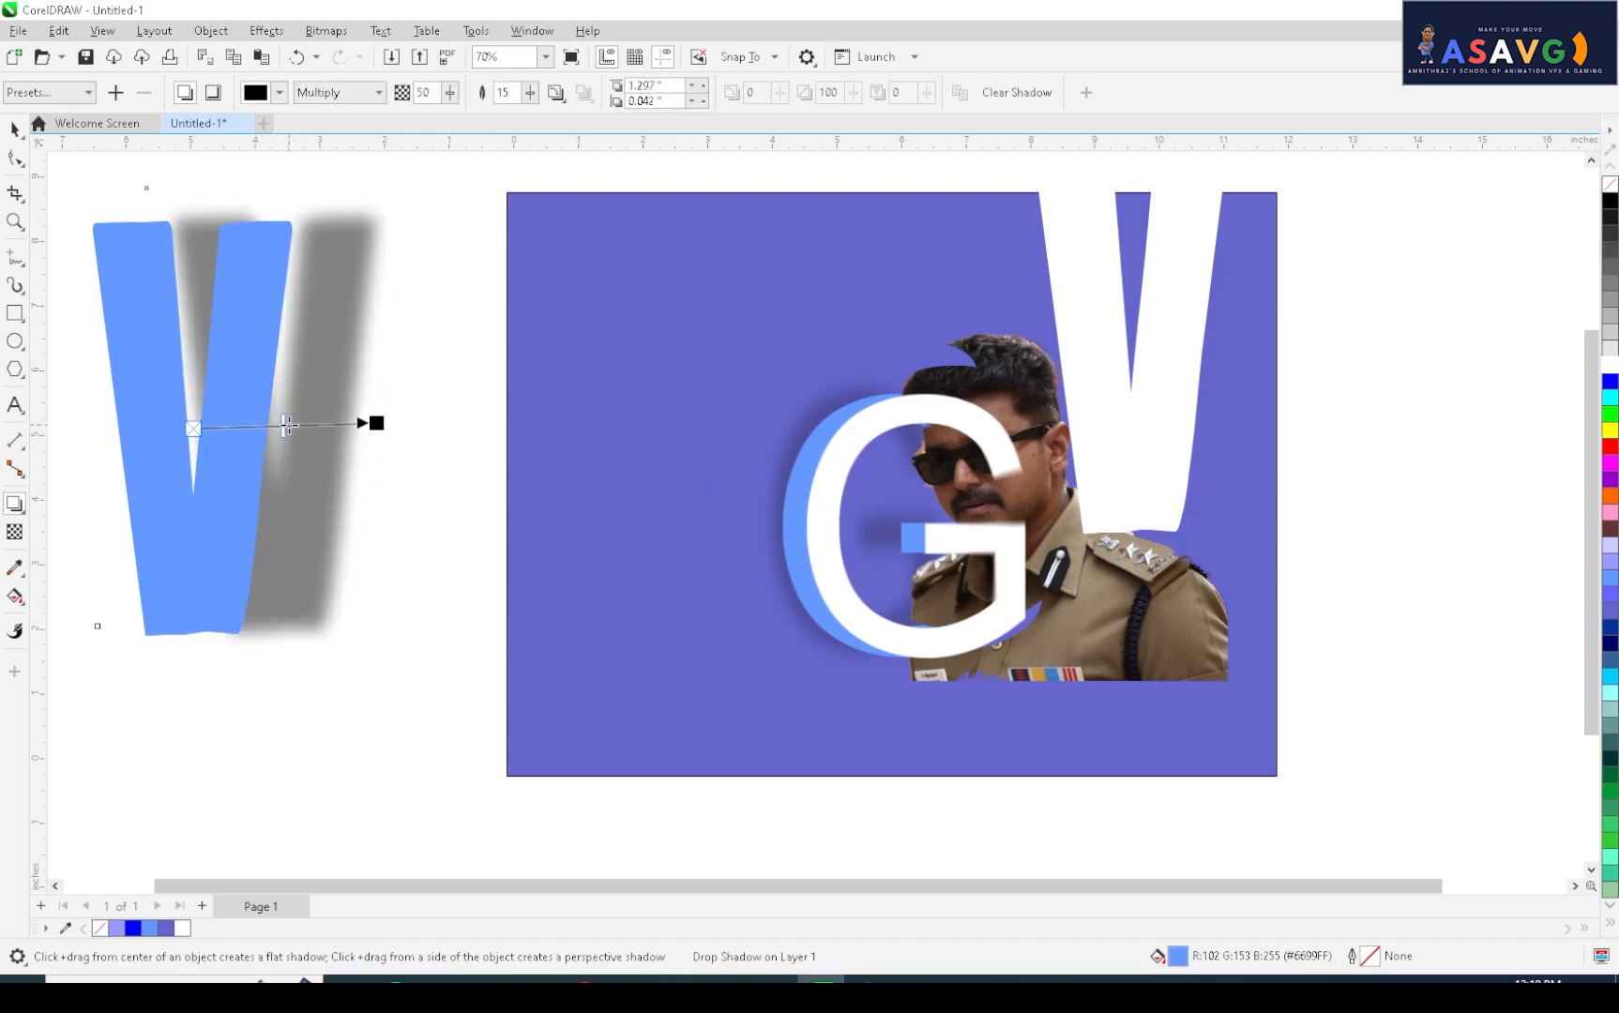
left_click_drag(254, 419, 244, 422)
left_click_drag(376, 423, 312, 417)
- Move the shadowed blue V back left of the G and place the white V over it, slightly offset right and upward
left_click(15, 129)
left_click_drag(267, 576, 681, 621)
left_click_drag(1064, 502, 691, 608)
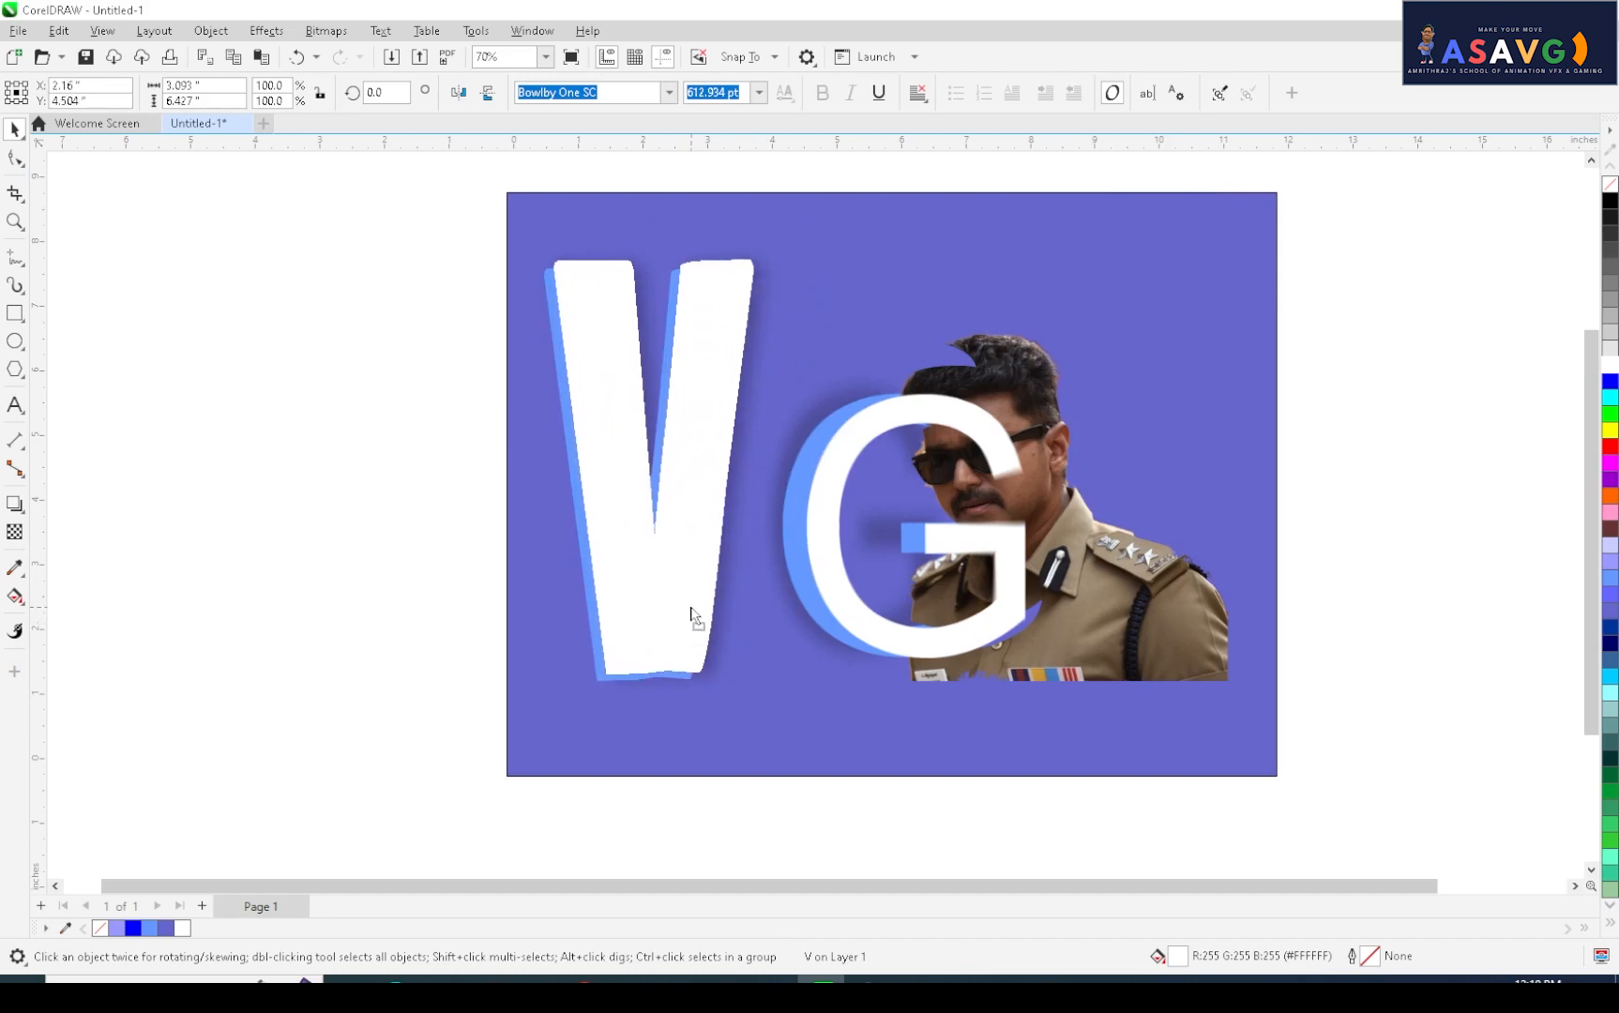
- Deselect everything and view the finished V and G design in full-screen preview, closing the preview again
scroll(843, 686, "down", 1)
left_click_drag(923, 818, 957, 753)
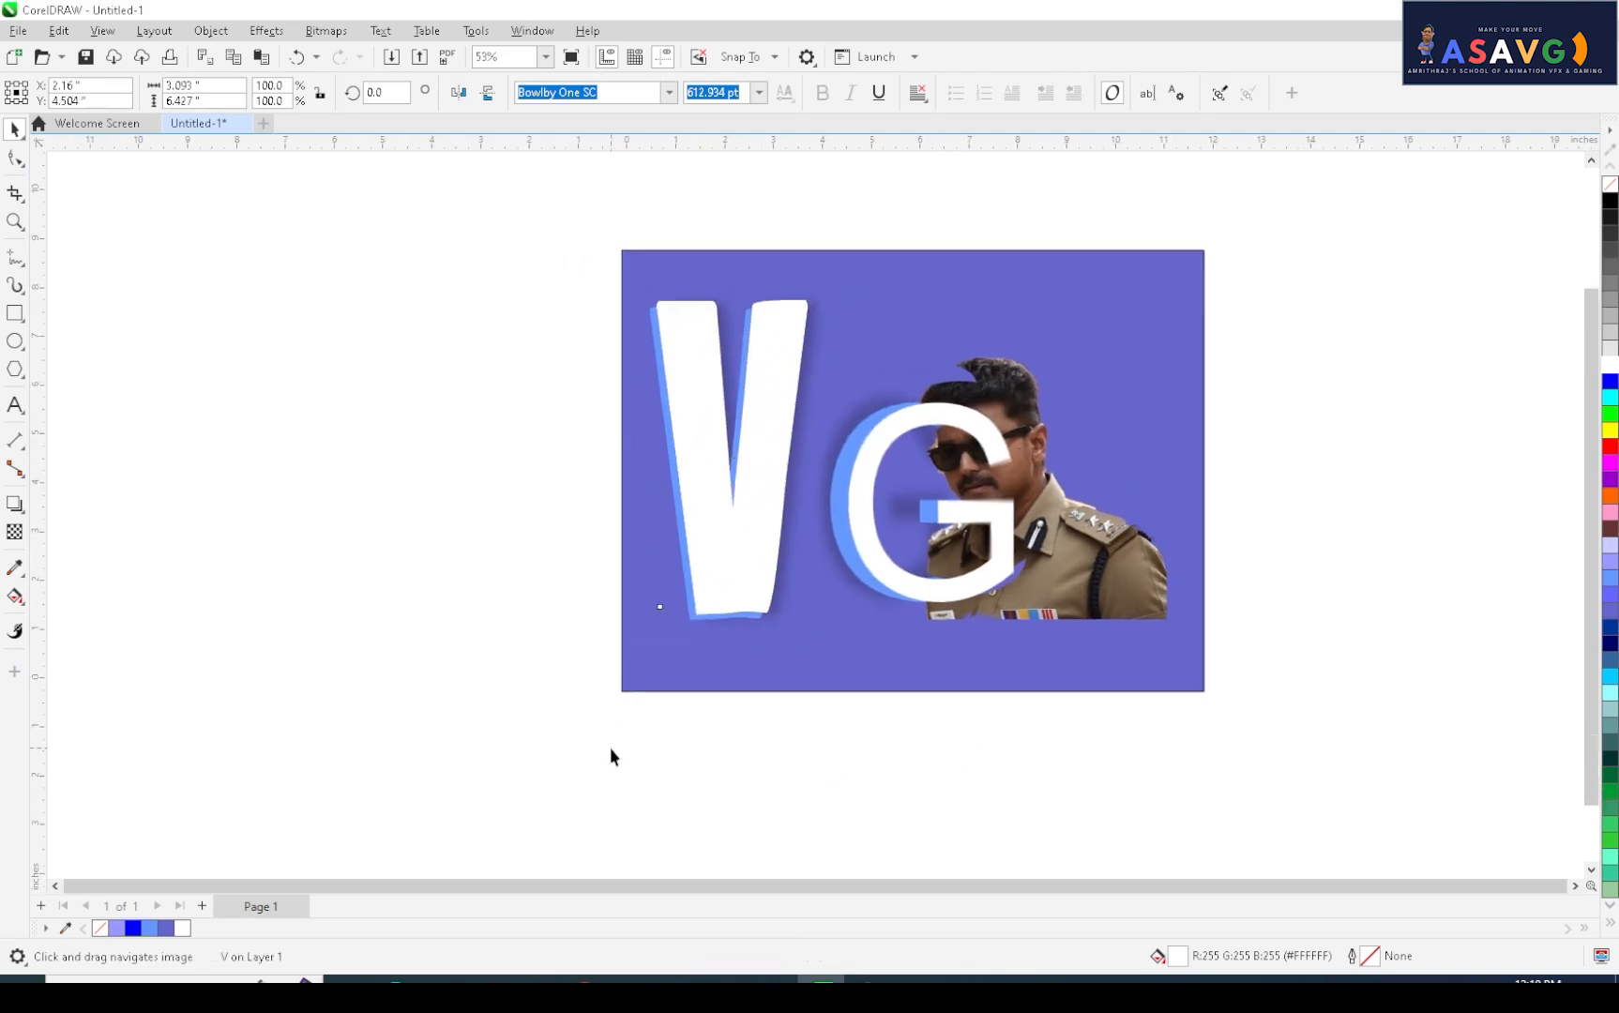
left_click(611, 747)
scroll(645, 689, "up", 2)
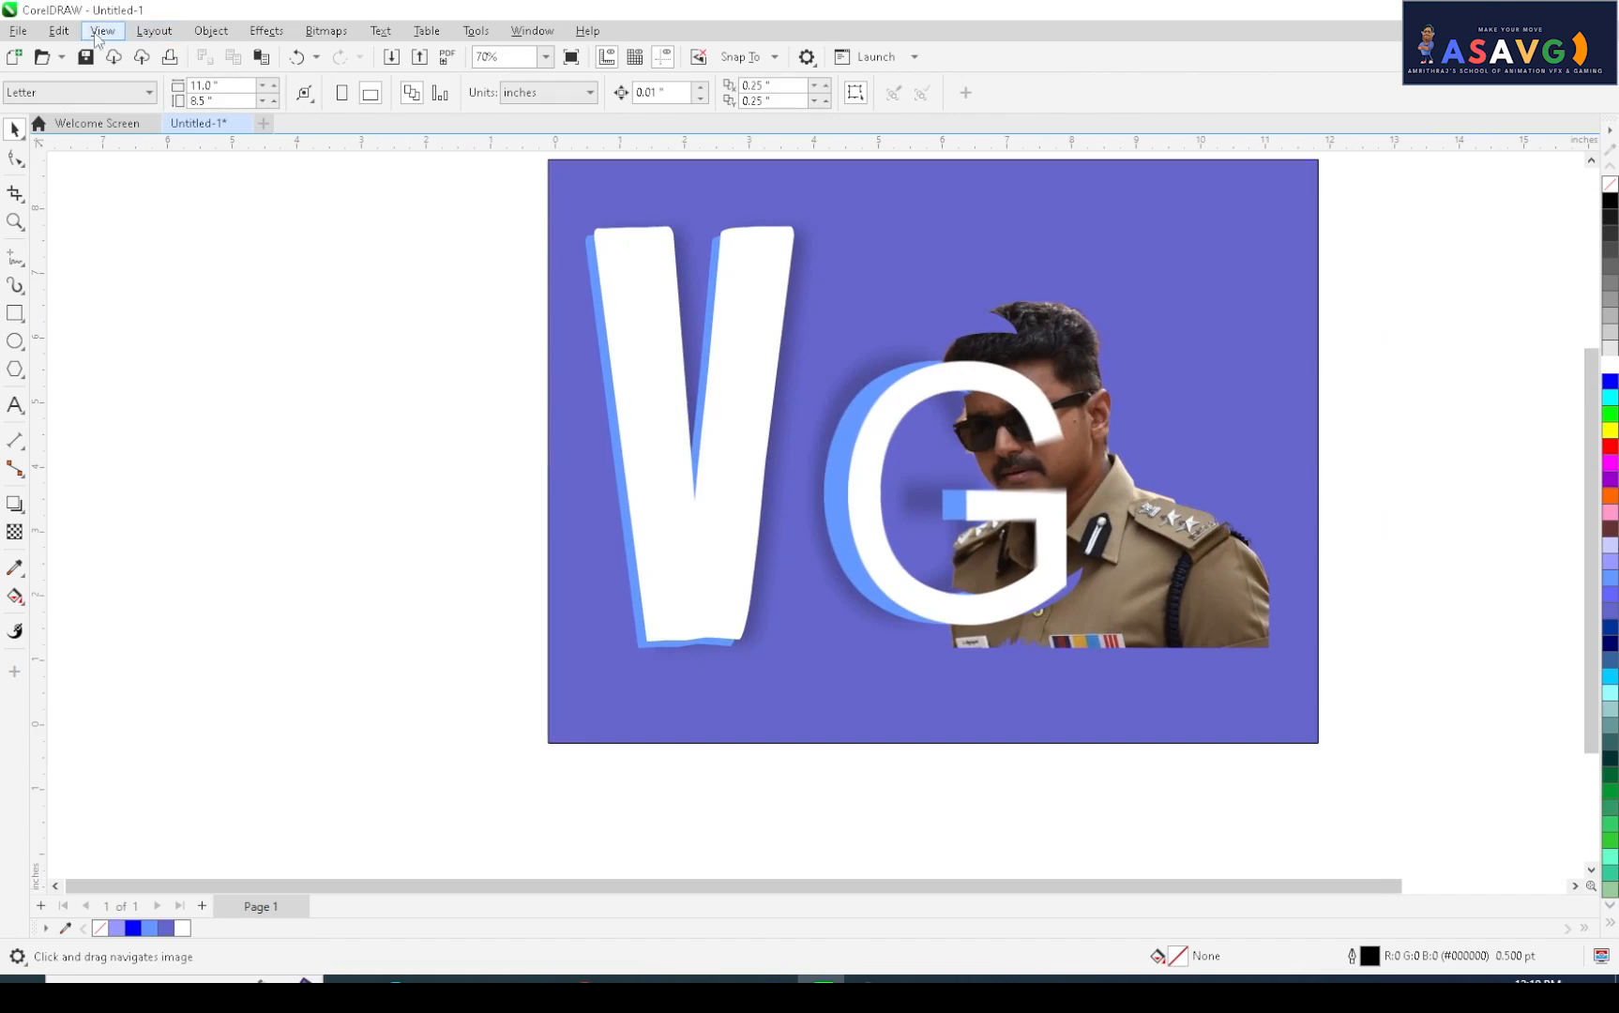
left_click(99, 31)
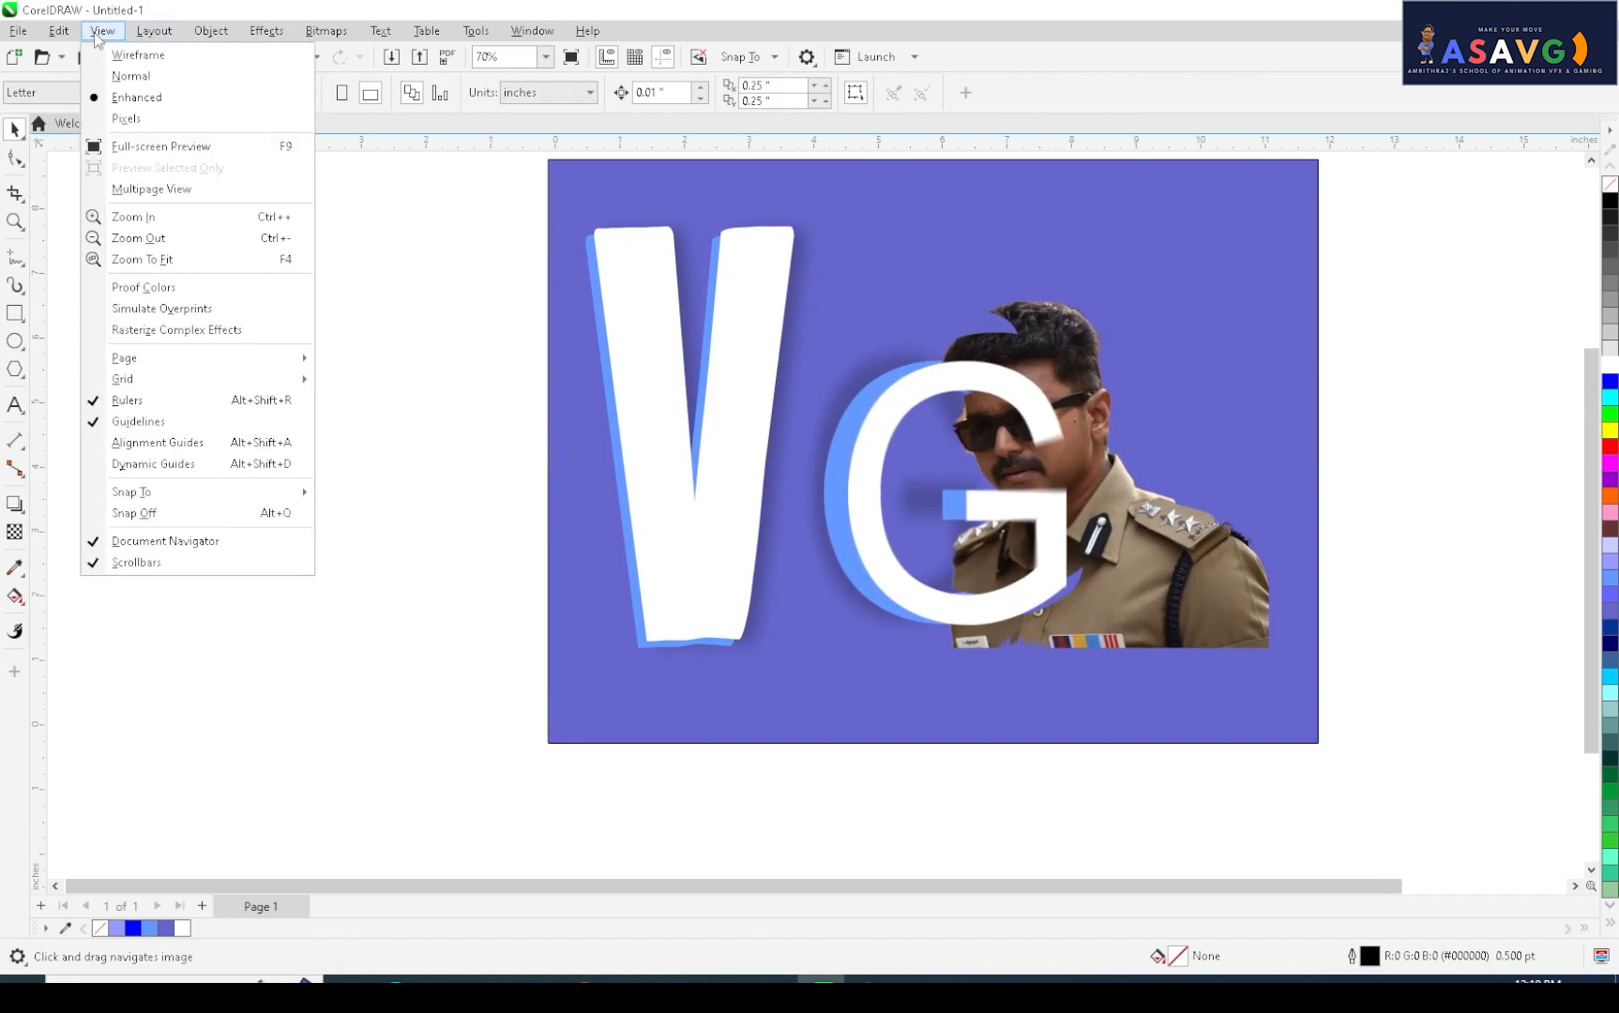
left_click(174, 148)
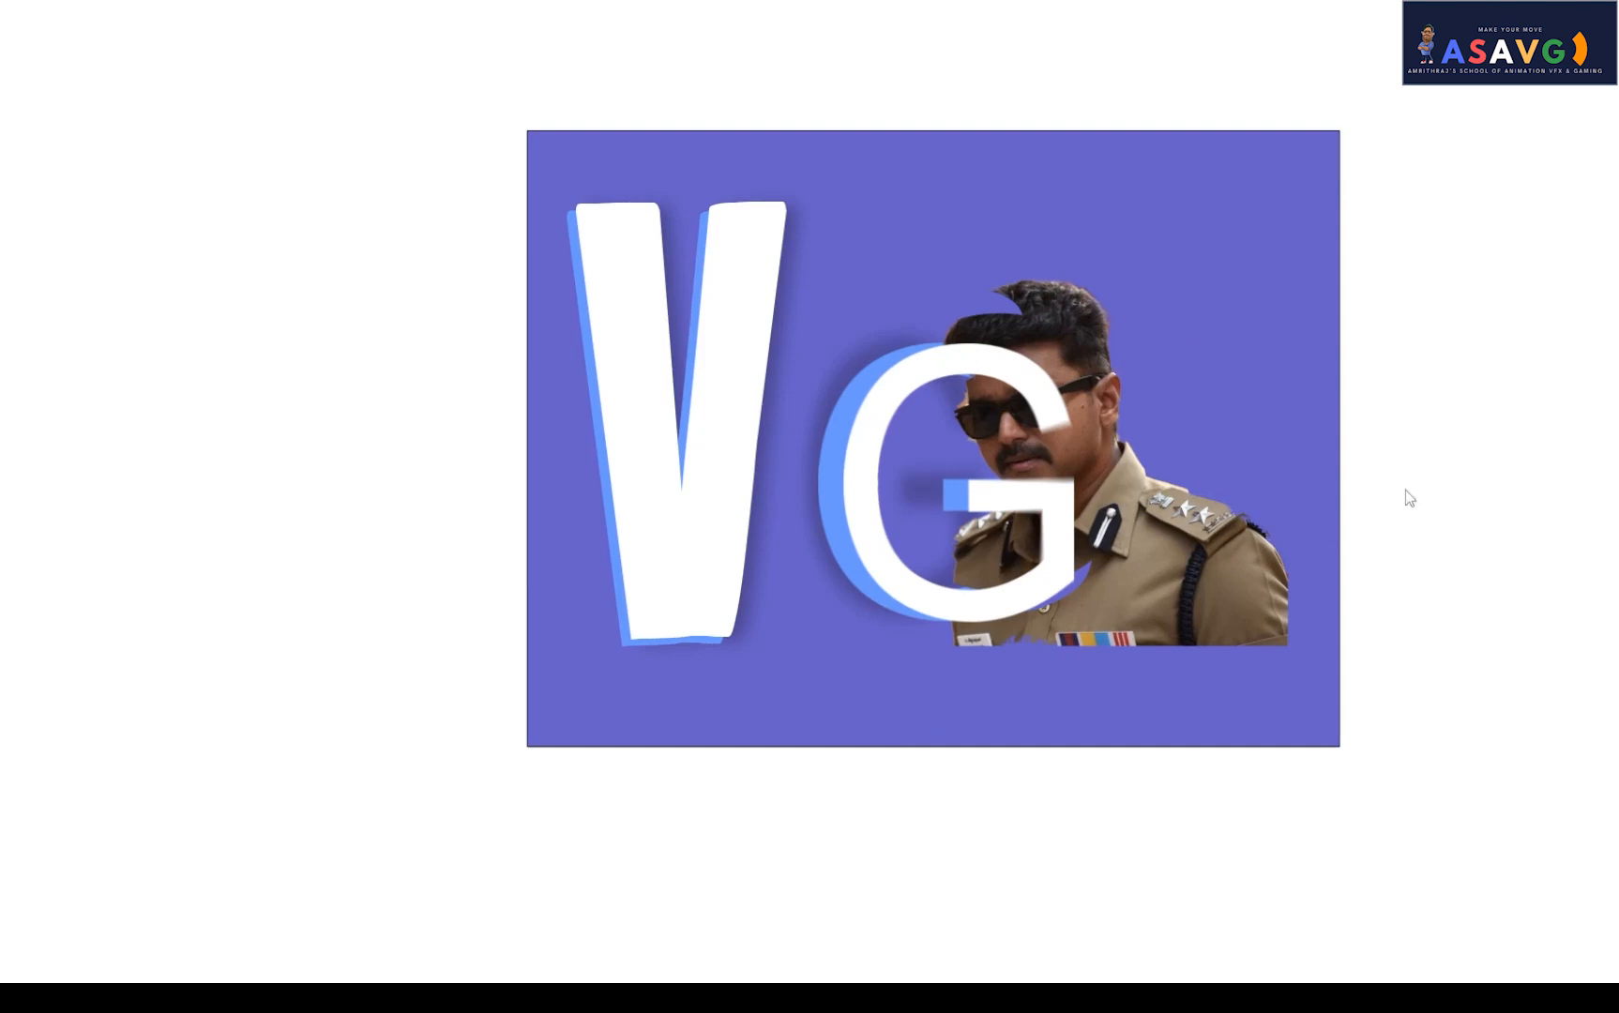
key("Escape")
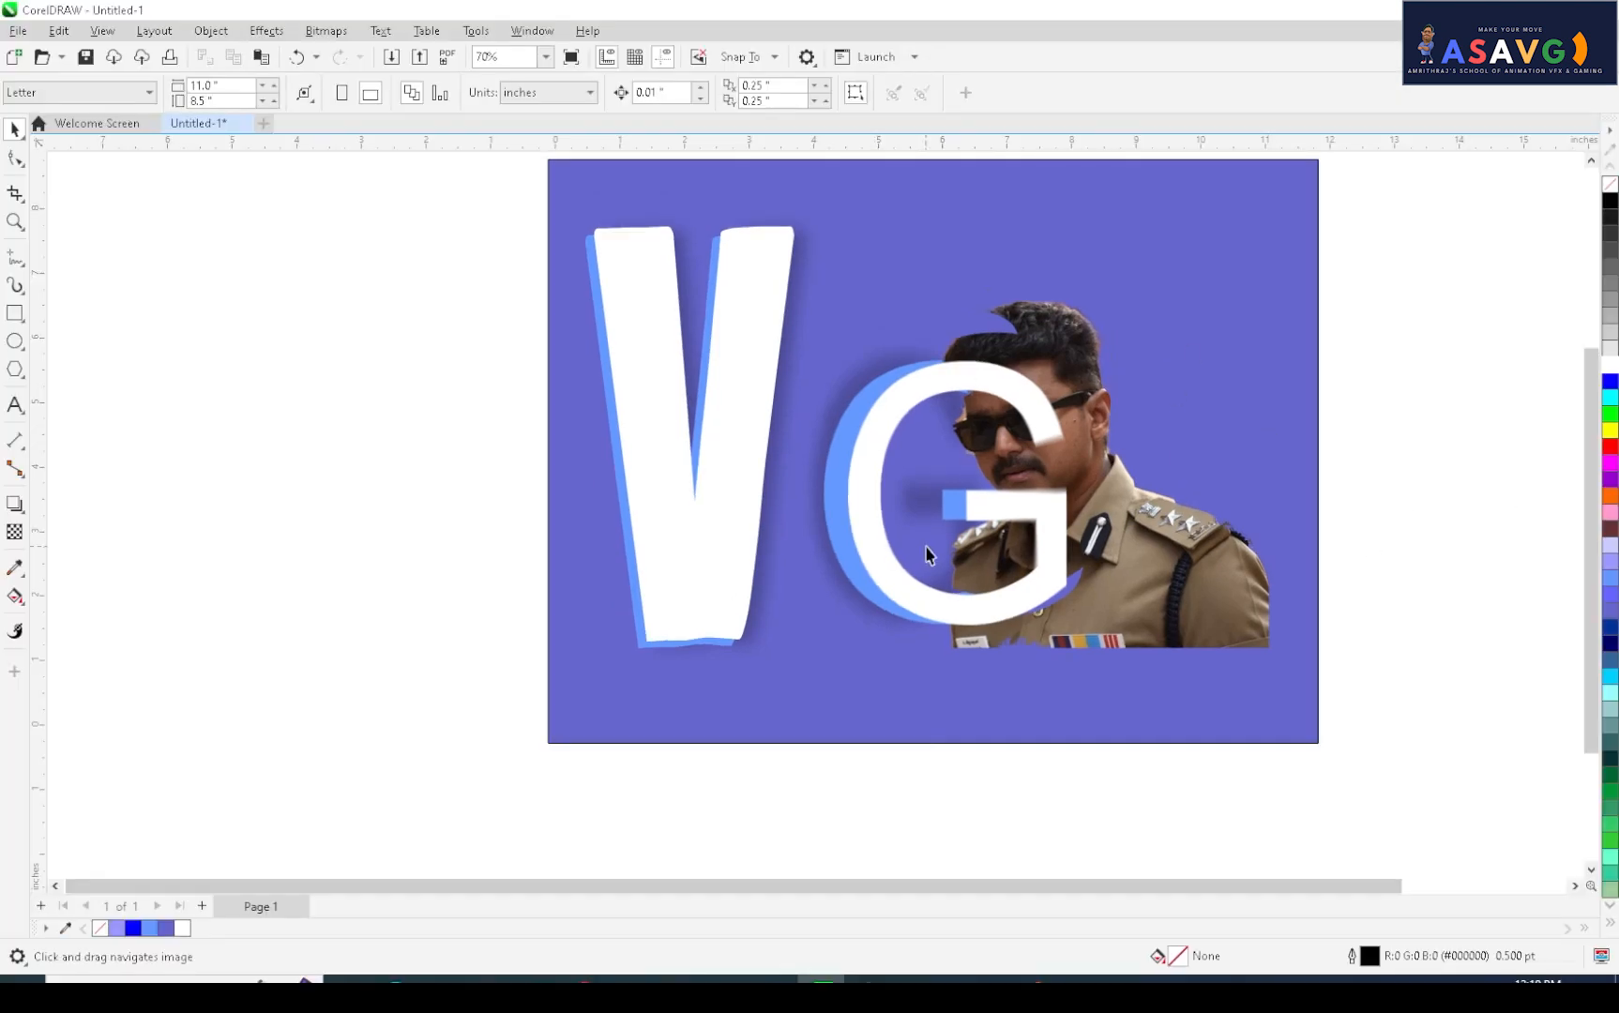
- Switch the display to Wireframe and examine the outlines of the letters, shadows and photo
left_click_drag(743, 333, 632, 449)
left_click_drag(923, 431, 923, 373)
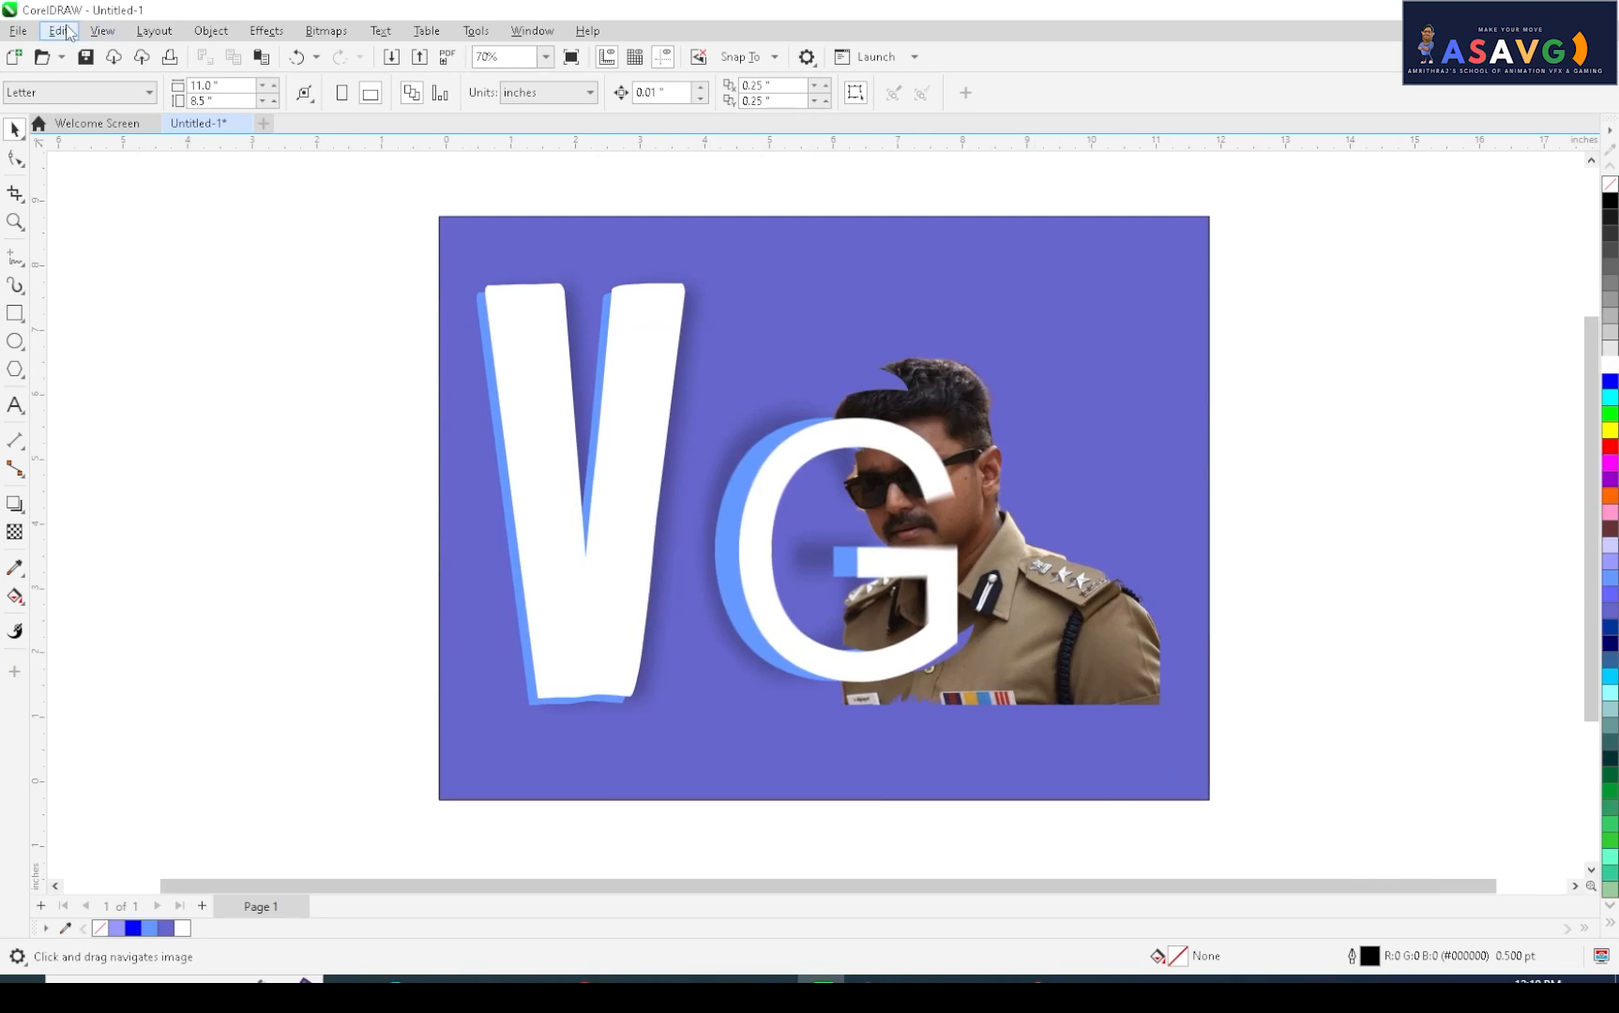
left_click(110, 32)
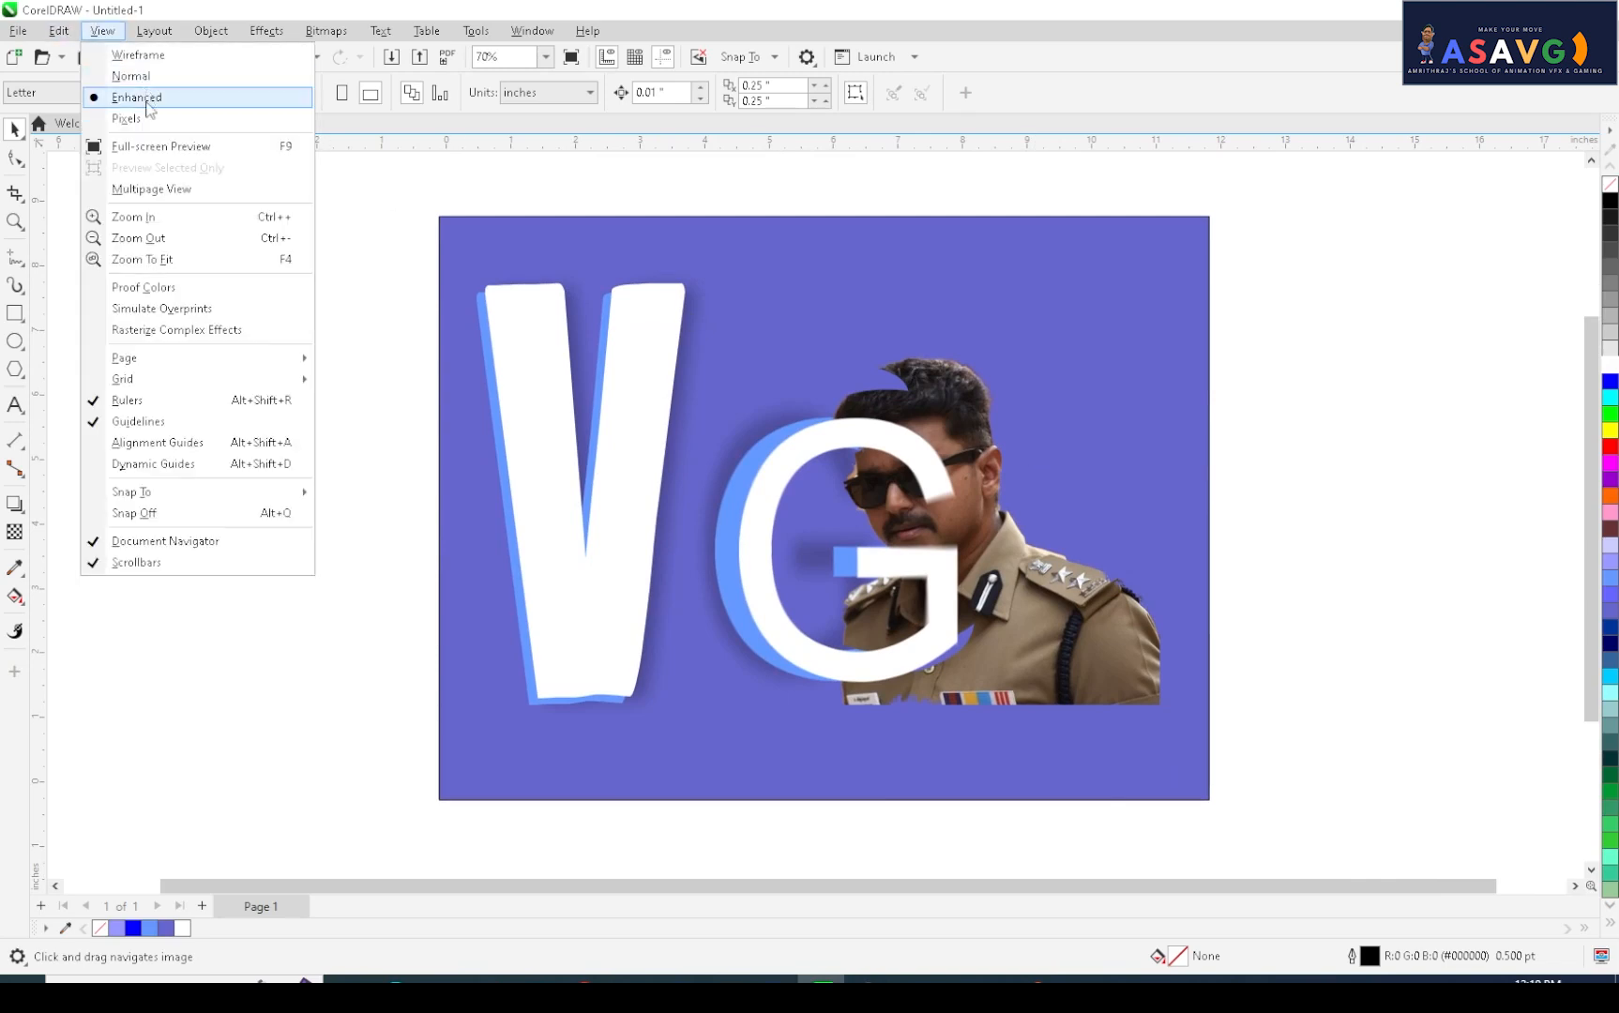
left_click(143, 55)
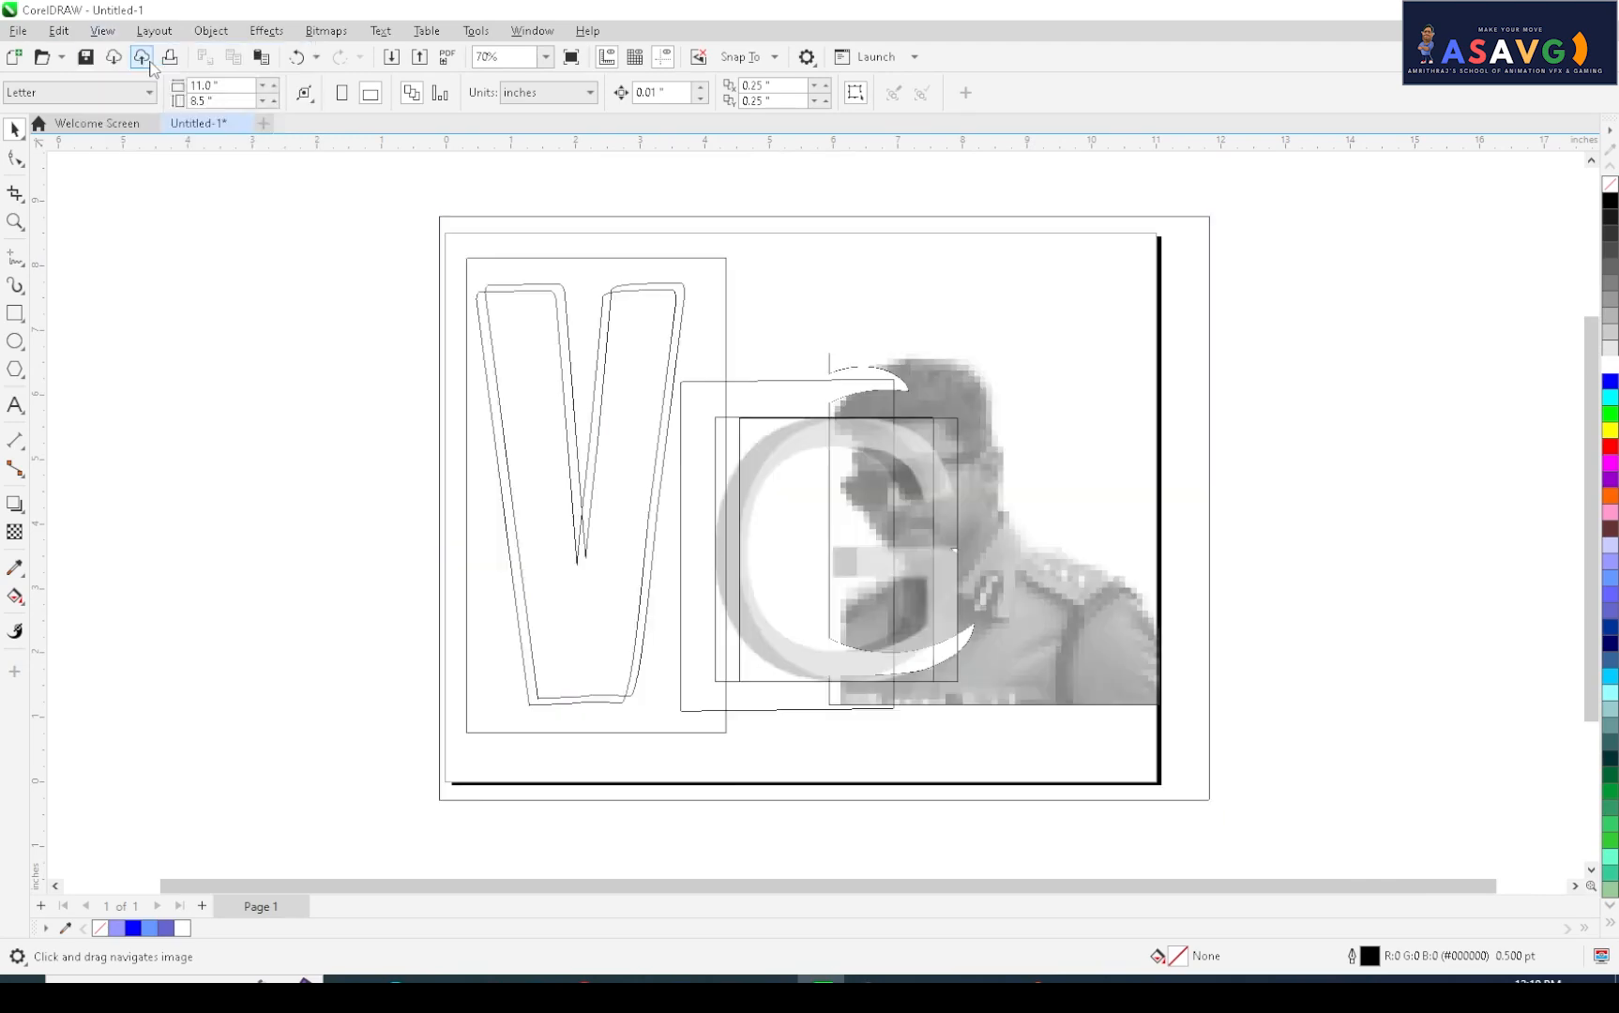
scroll(747, 536, "up", 1)
scroll(746, 513, "down", 1)
scroll(746, 513, "up", 1)
mouse_move(704, 496)
left_mouse_down()
mouse_move(696, 449)
mouse_move(603, 463)
left_mouse_up()
- Switch the display to Normal view and examine the letters and the man's photo up close
left_click(102, 30)
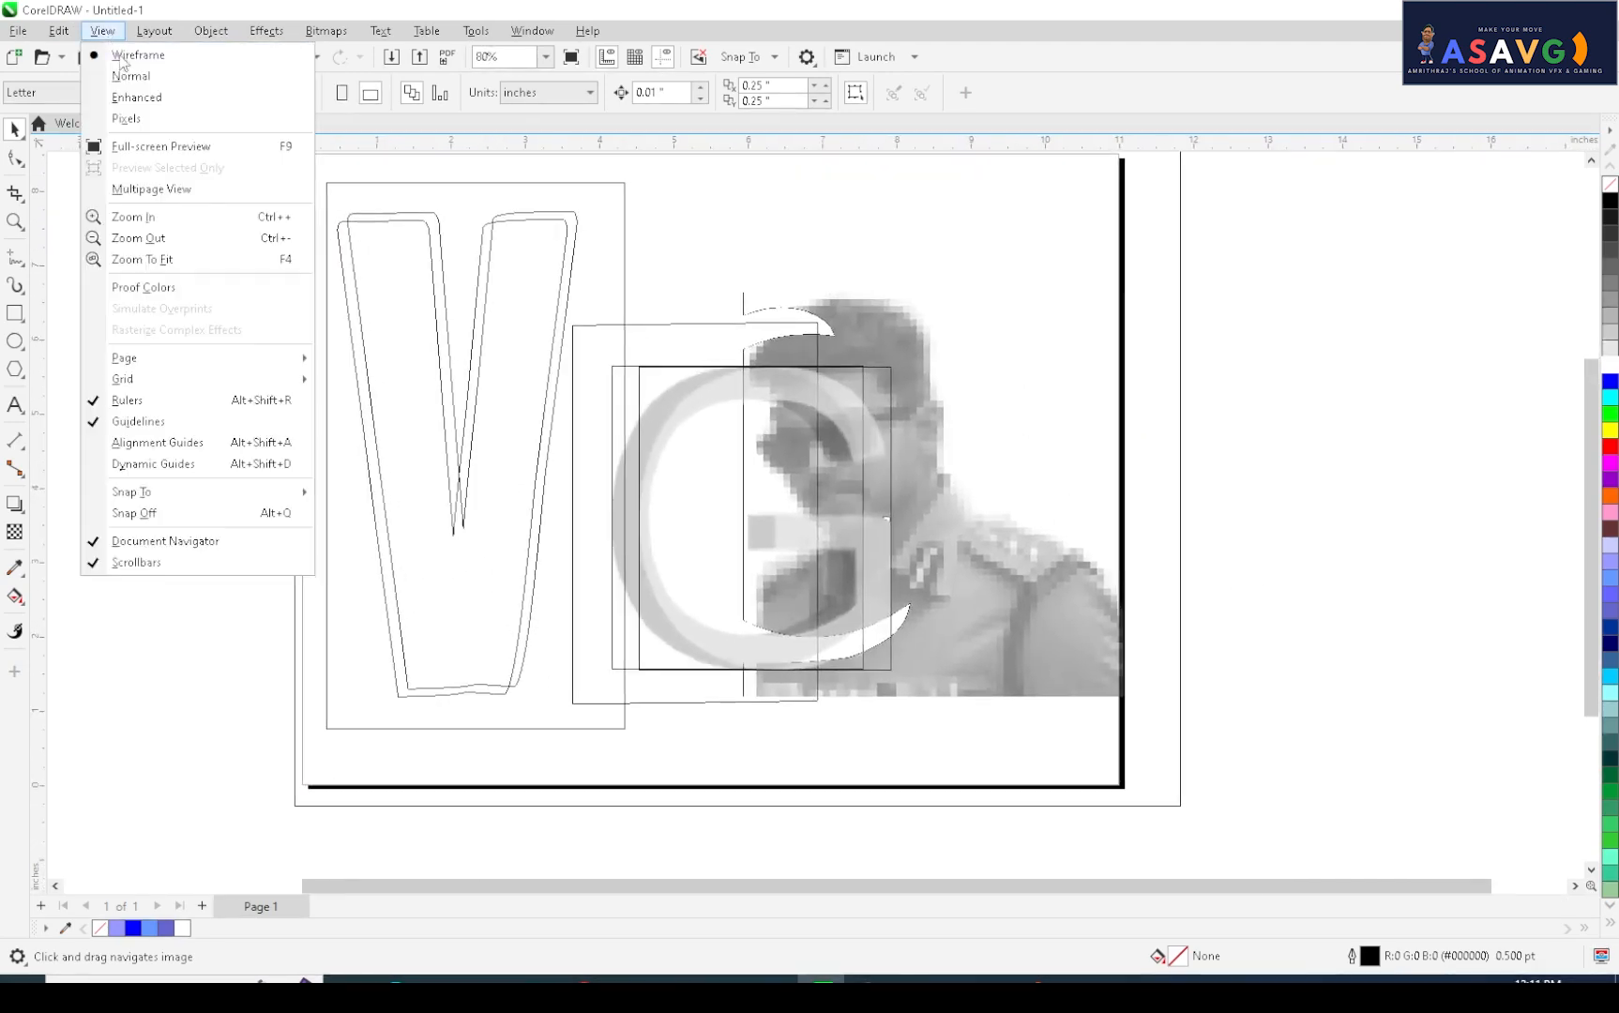
left_click(122, 69)
scroll(812, 356, "down", 1)
scroll(815, 474, "up", 3)
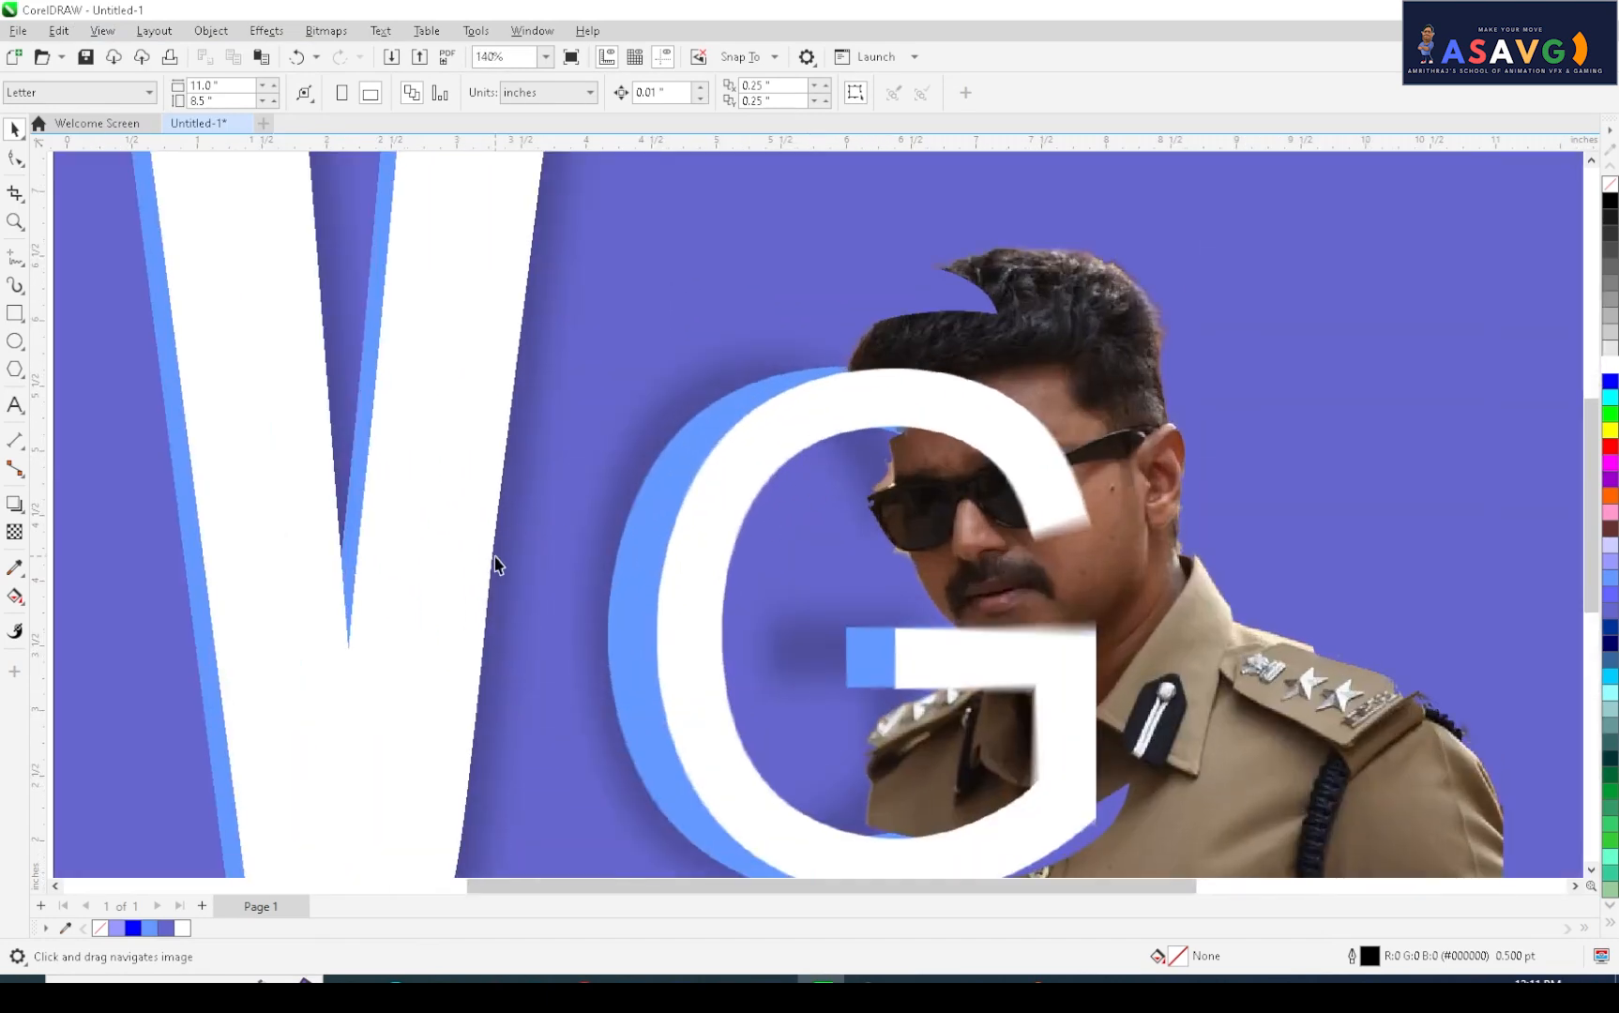
scroll(726, 463, "down", 2)
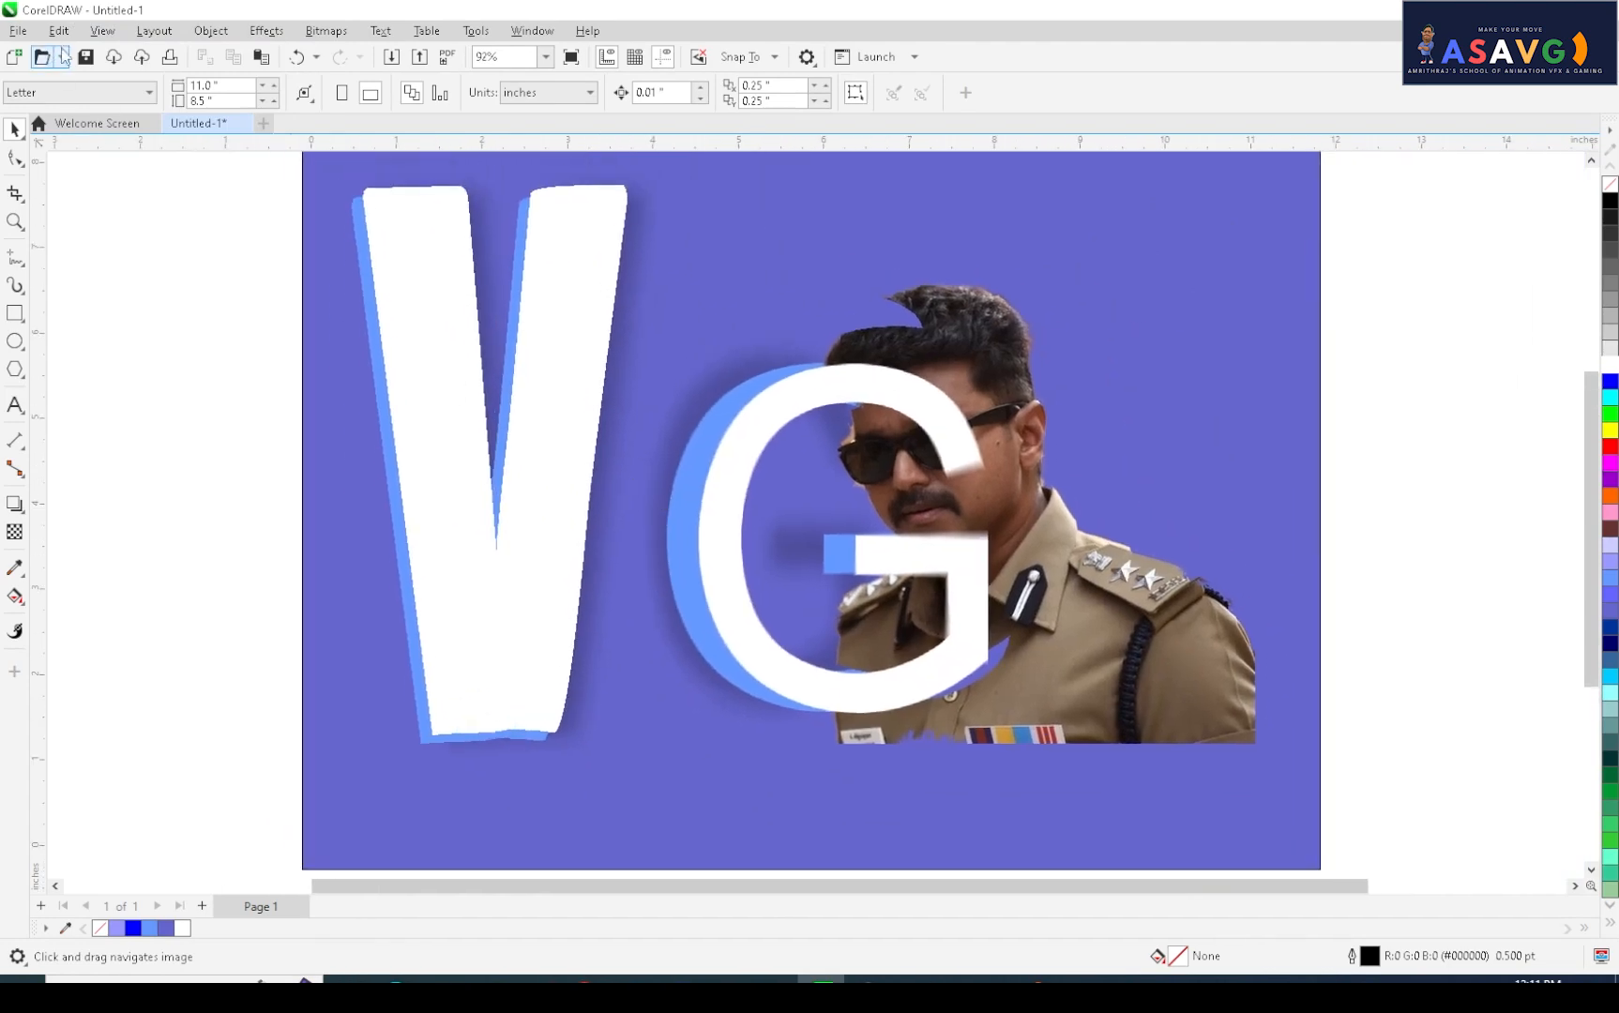
- Switch the display to Enhanced view and examine the letters and the man's photo up close
left_click(102, 30)
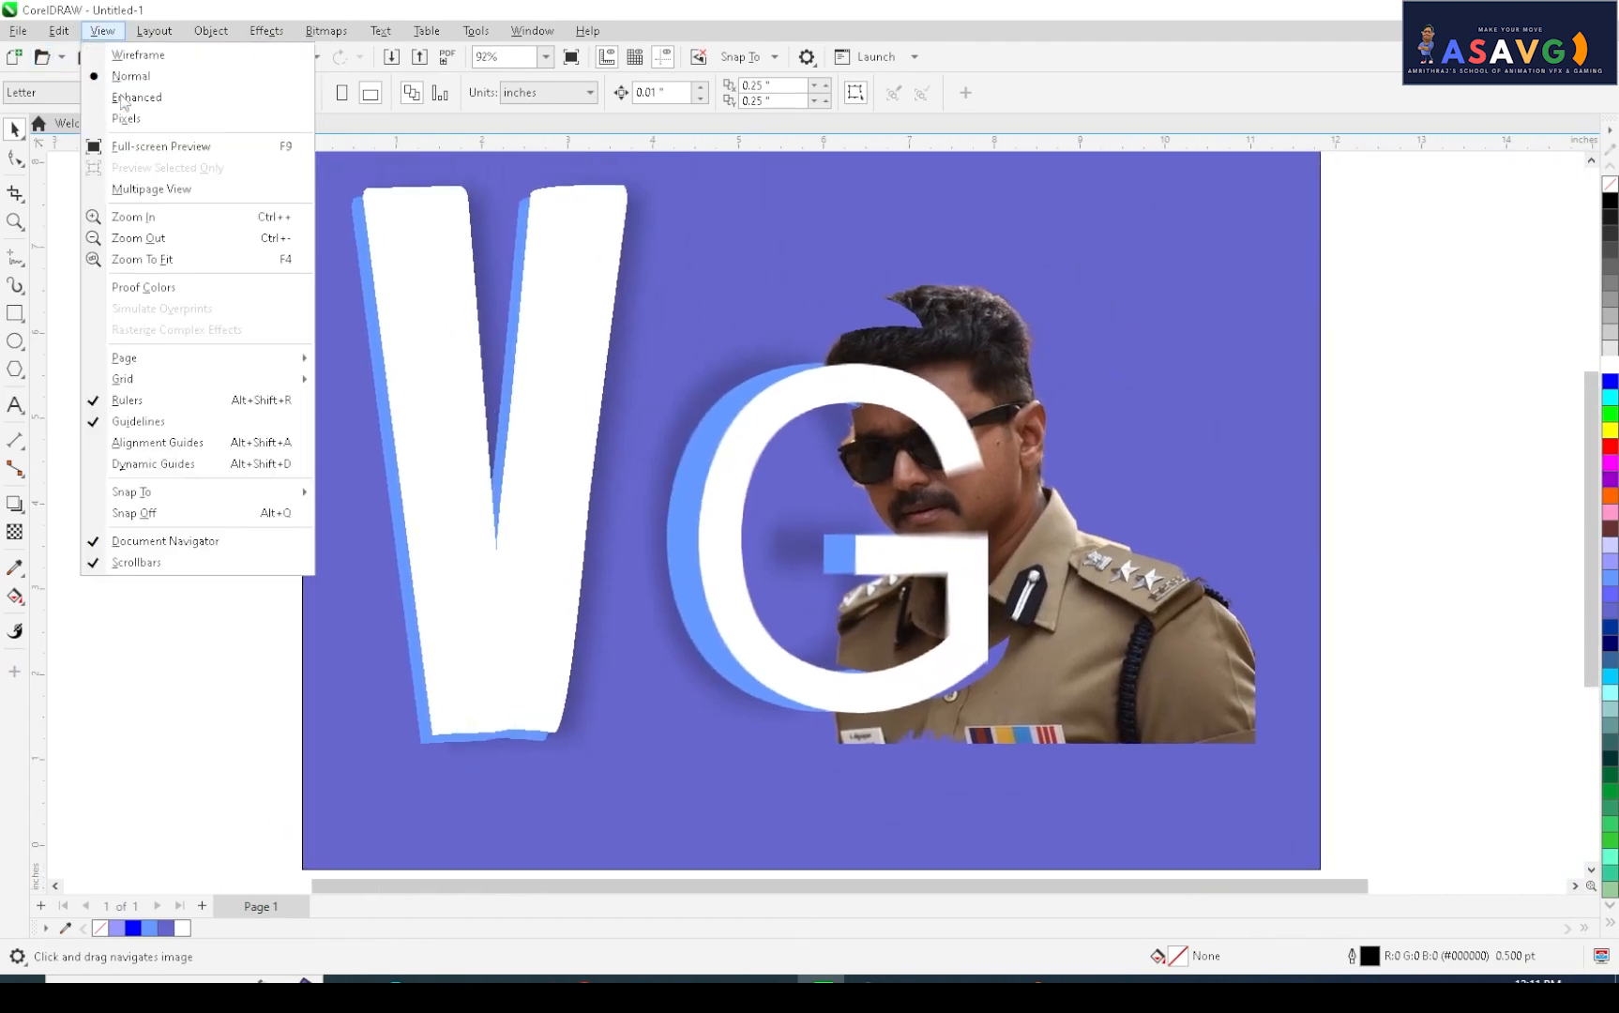
left_click(151, 101)
scroll(690, 354, "up", 2)
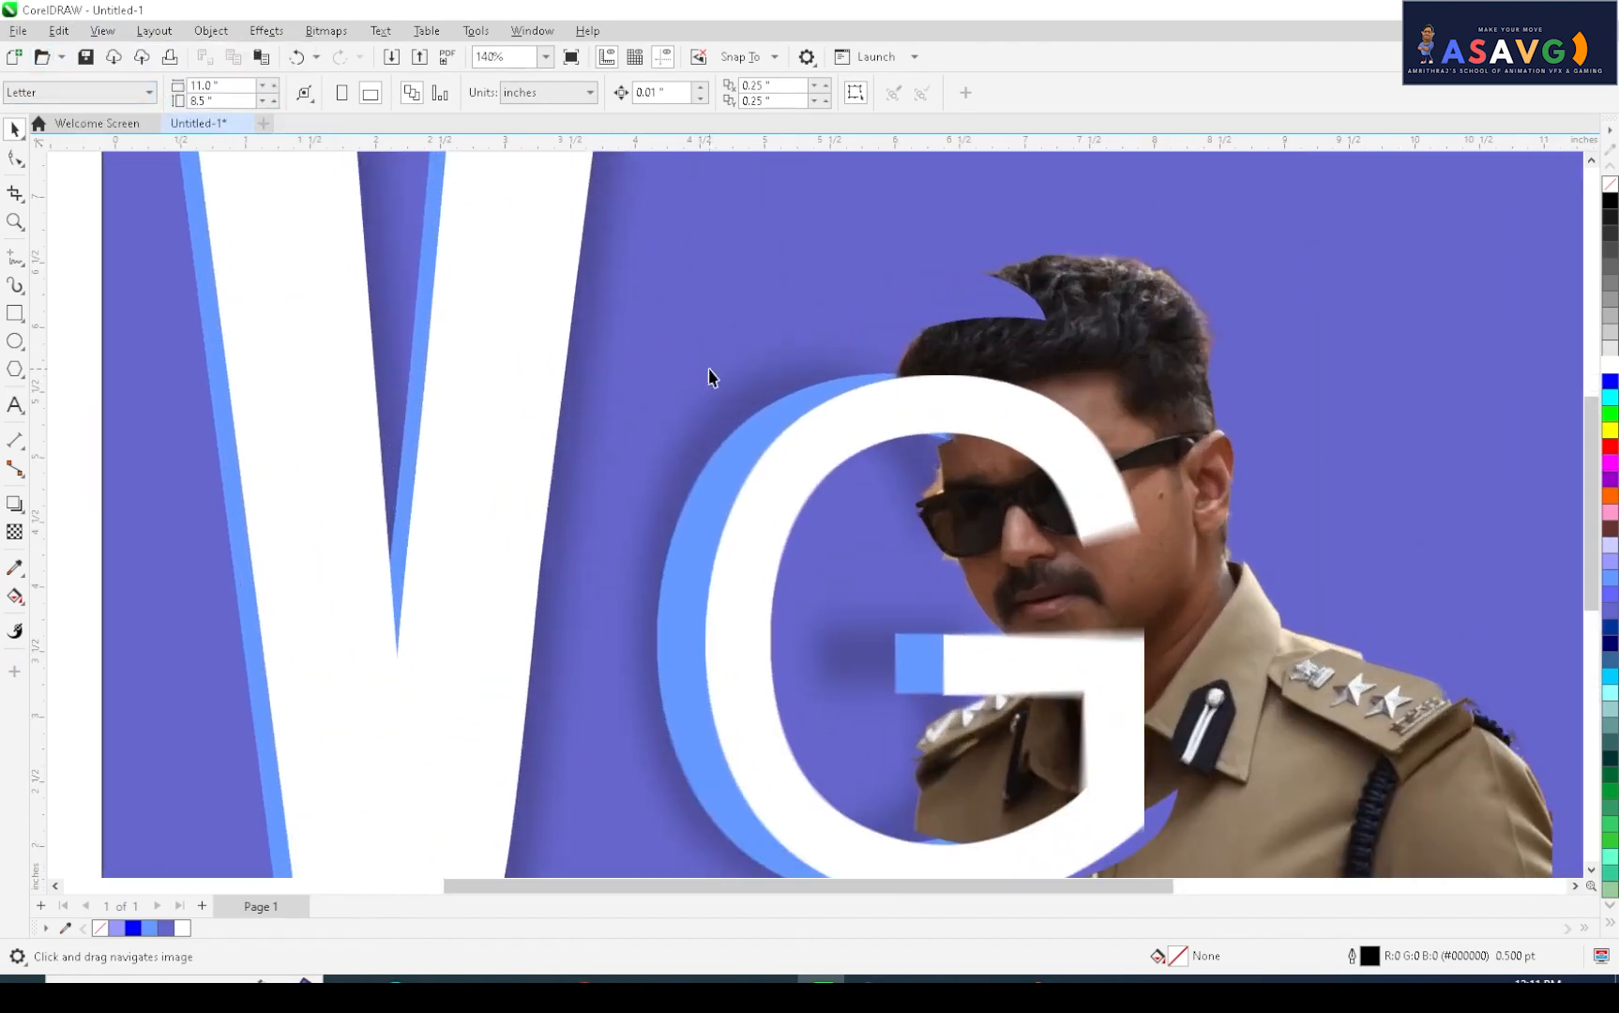
scroll(802, 514, "down", 4)
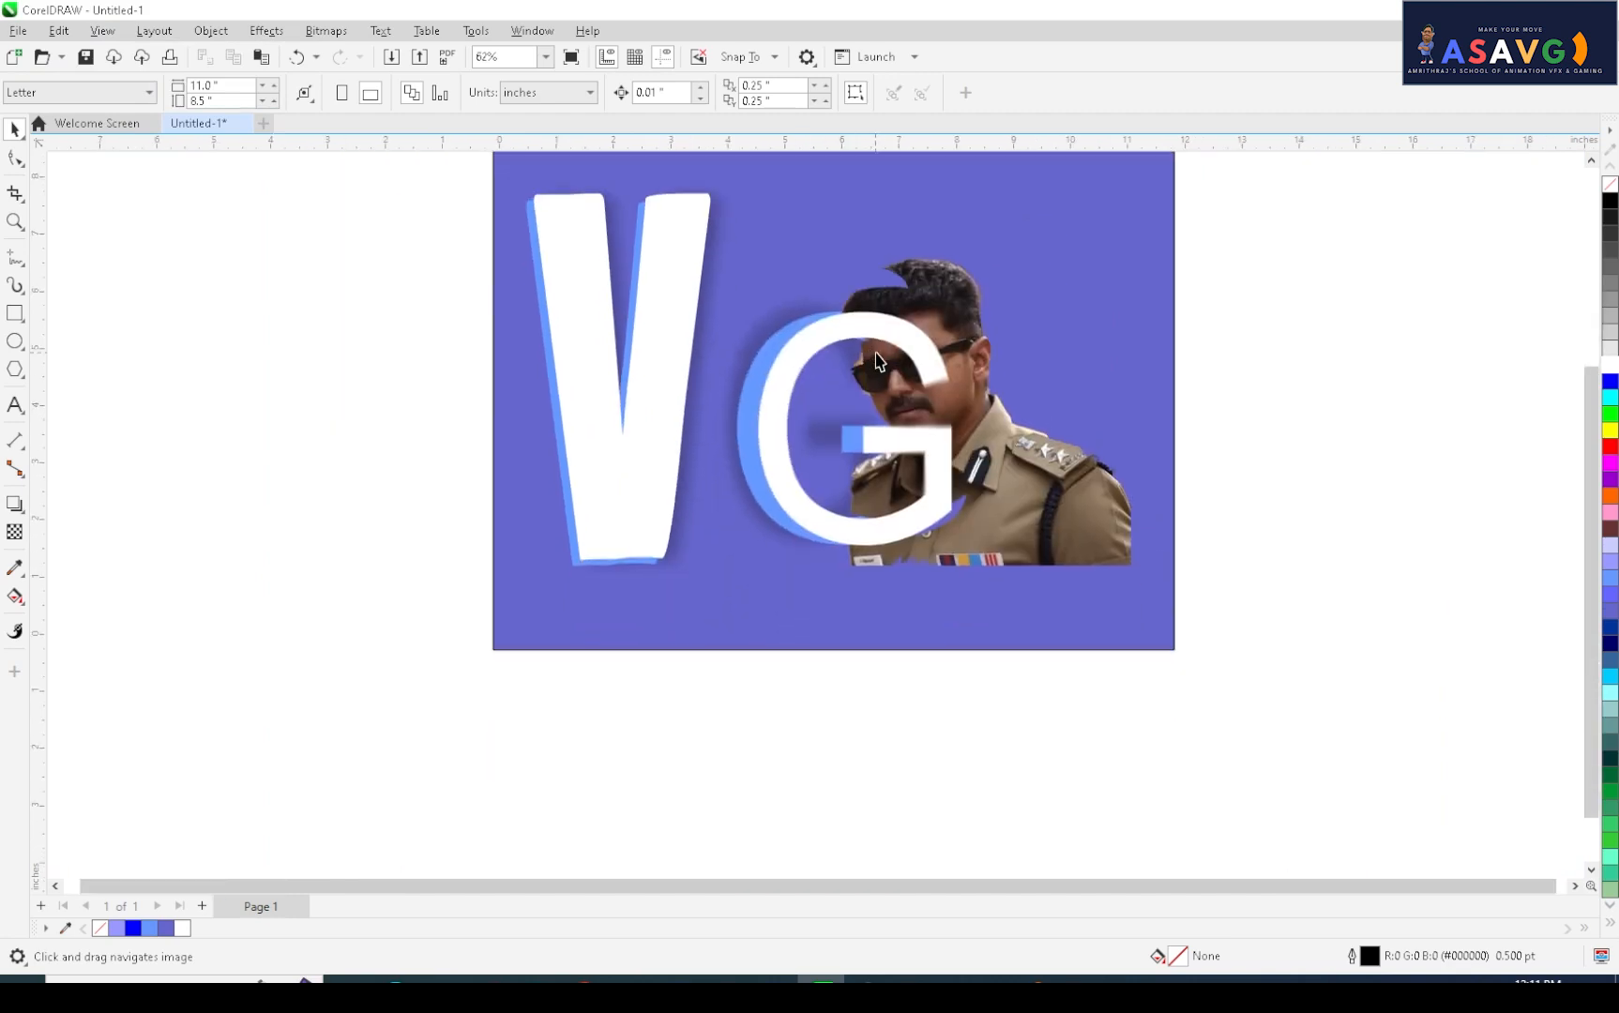
- Pull the white G aside to the right and shift the blue G slightly right and upward behind it
left_click(800, 492)
scroll(779, 368, "up", 3)
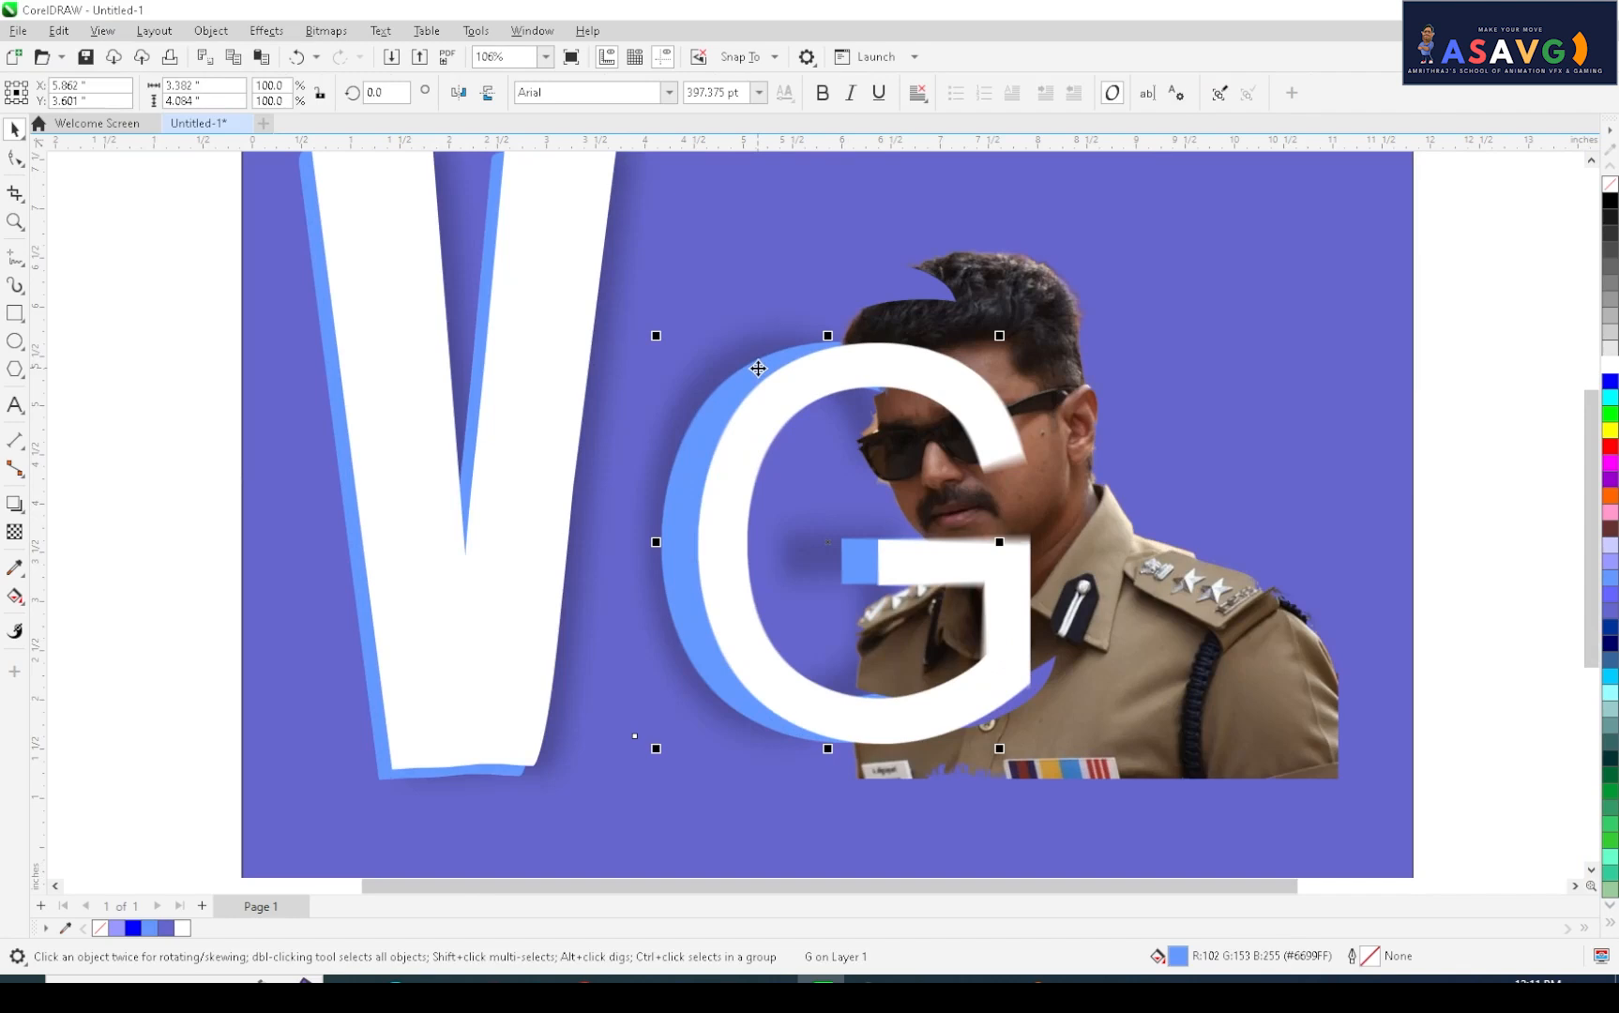
left_click_drag(741, 386, 837, 495)
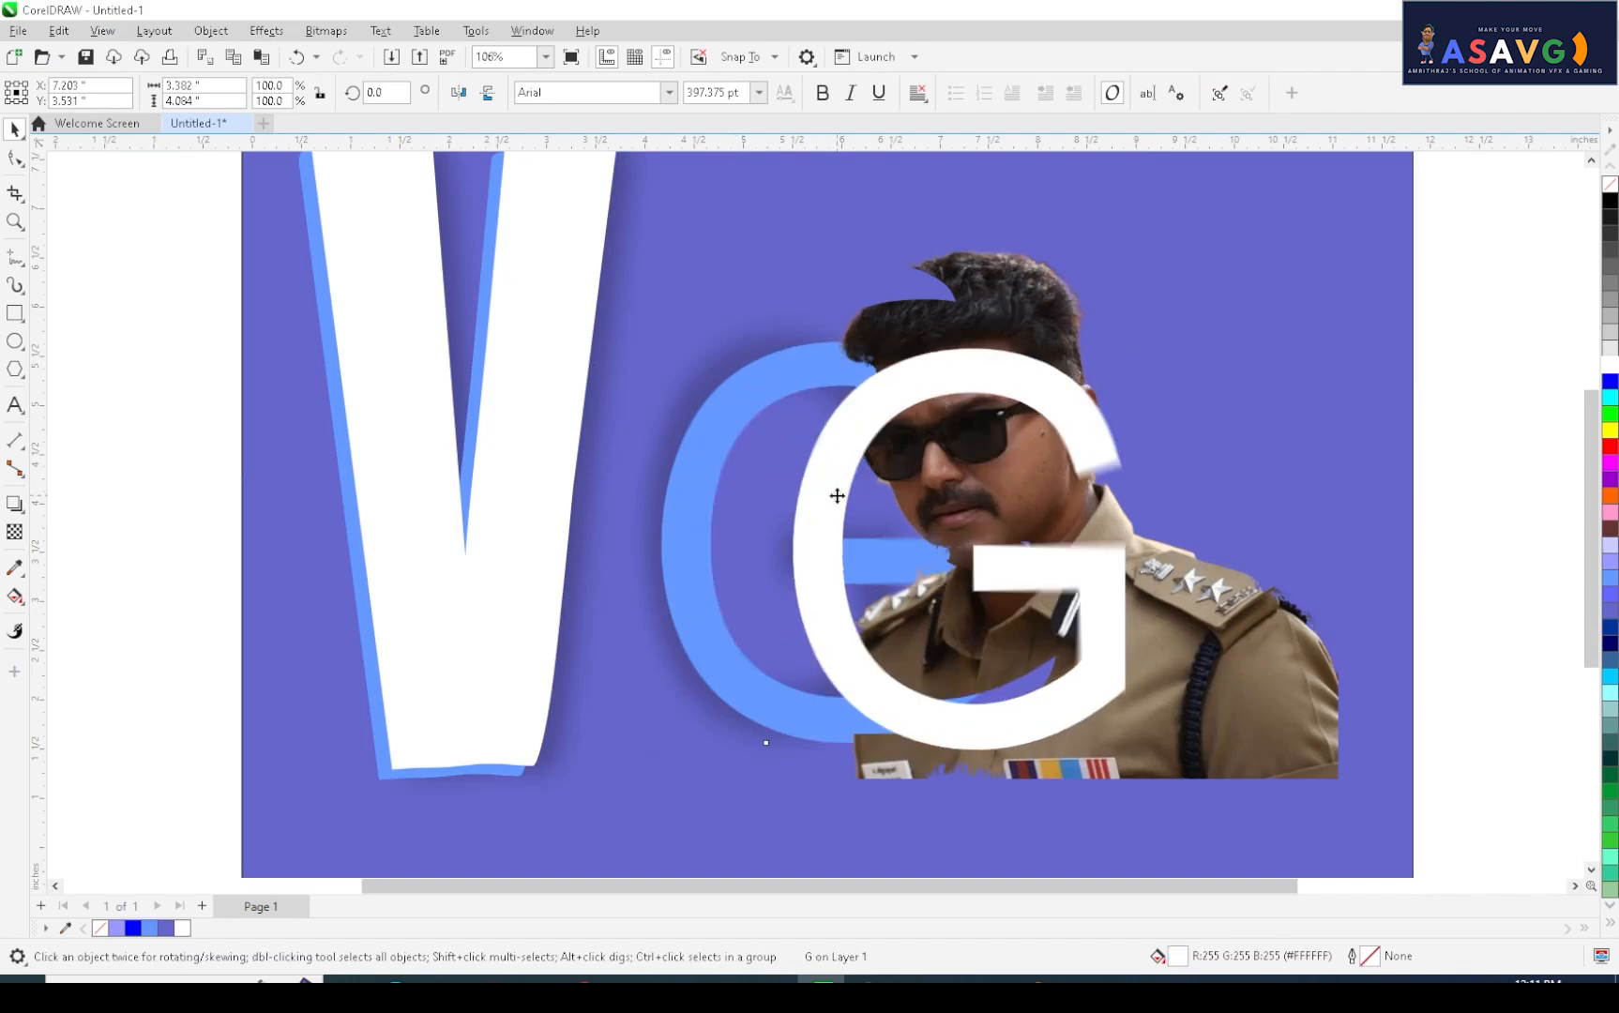
left_click(723, 424)
key("shift+Page_Up")
key("ctrl+Page_Down")
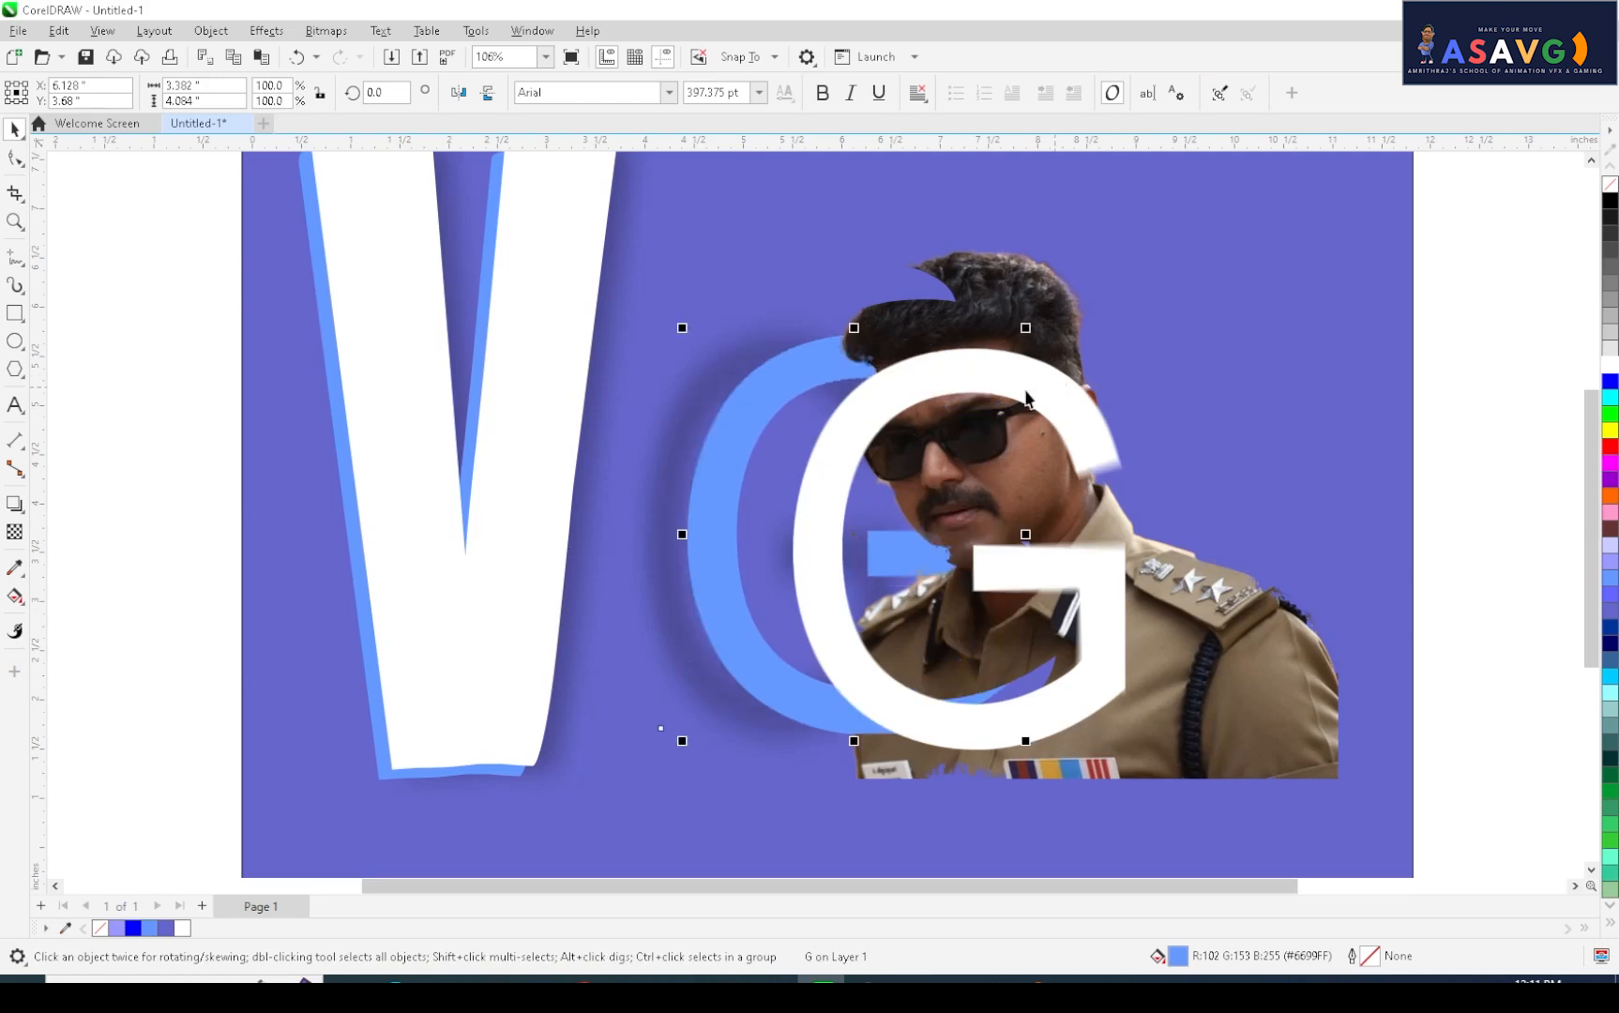
- Move the blue G higher toward the man's hair and place the white G over it, offset slightly right and downward
left_click_drag(929, 384, 836, 331)
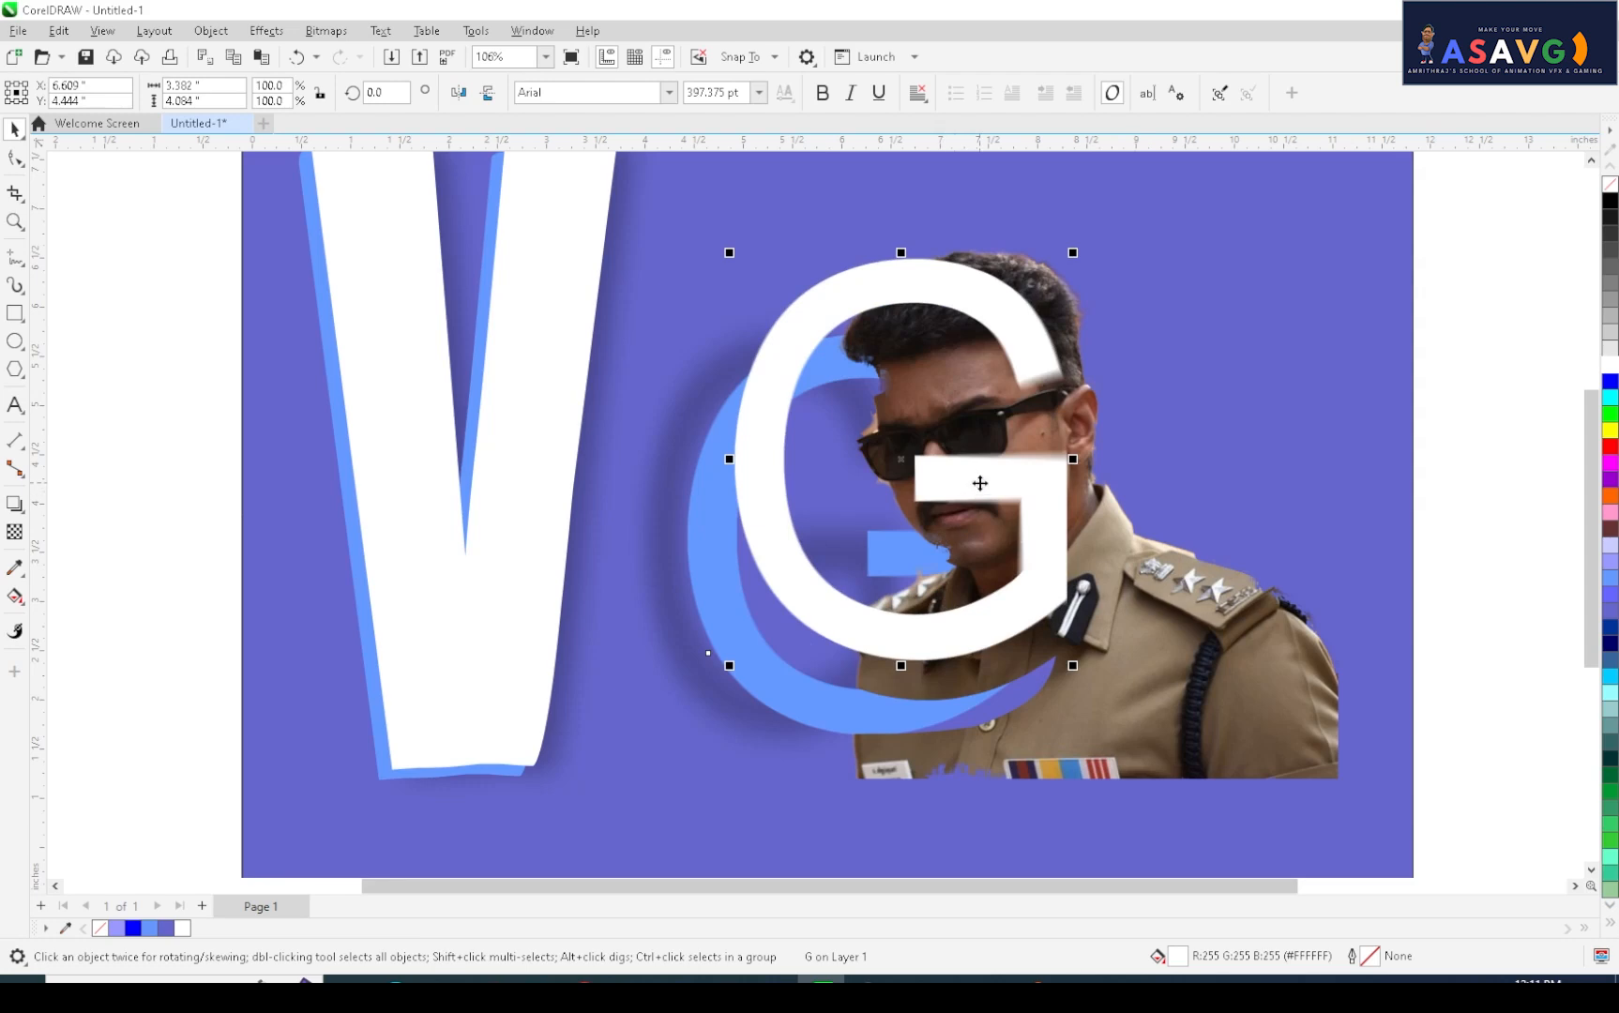
left_click_drag(979, 483, 950, 583)
left_click(734, 405)
left_click_drag(733, 405, 769, 337)
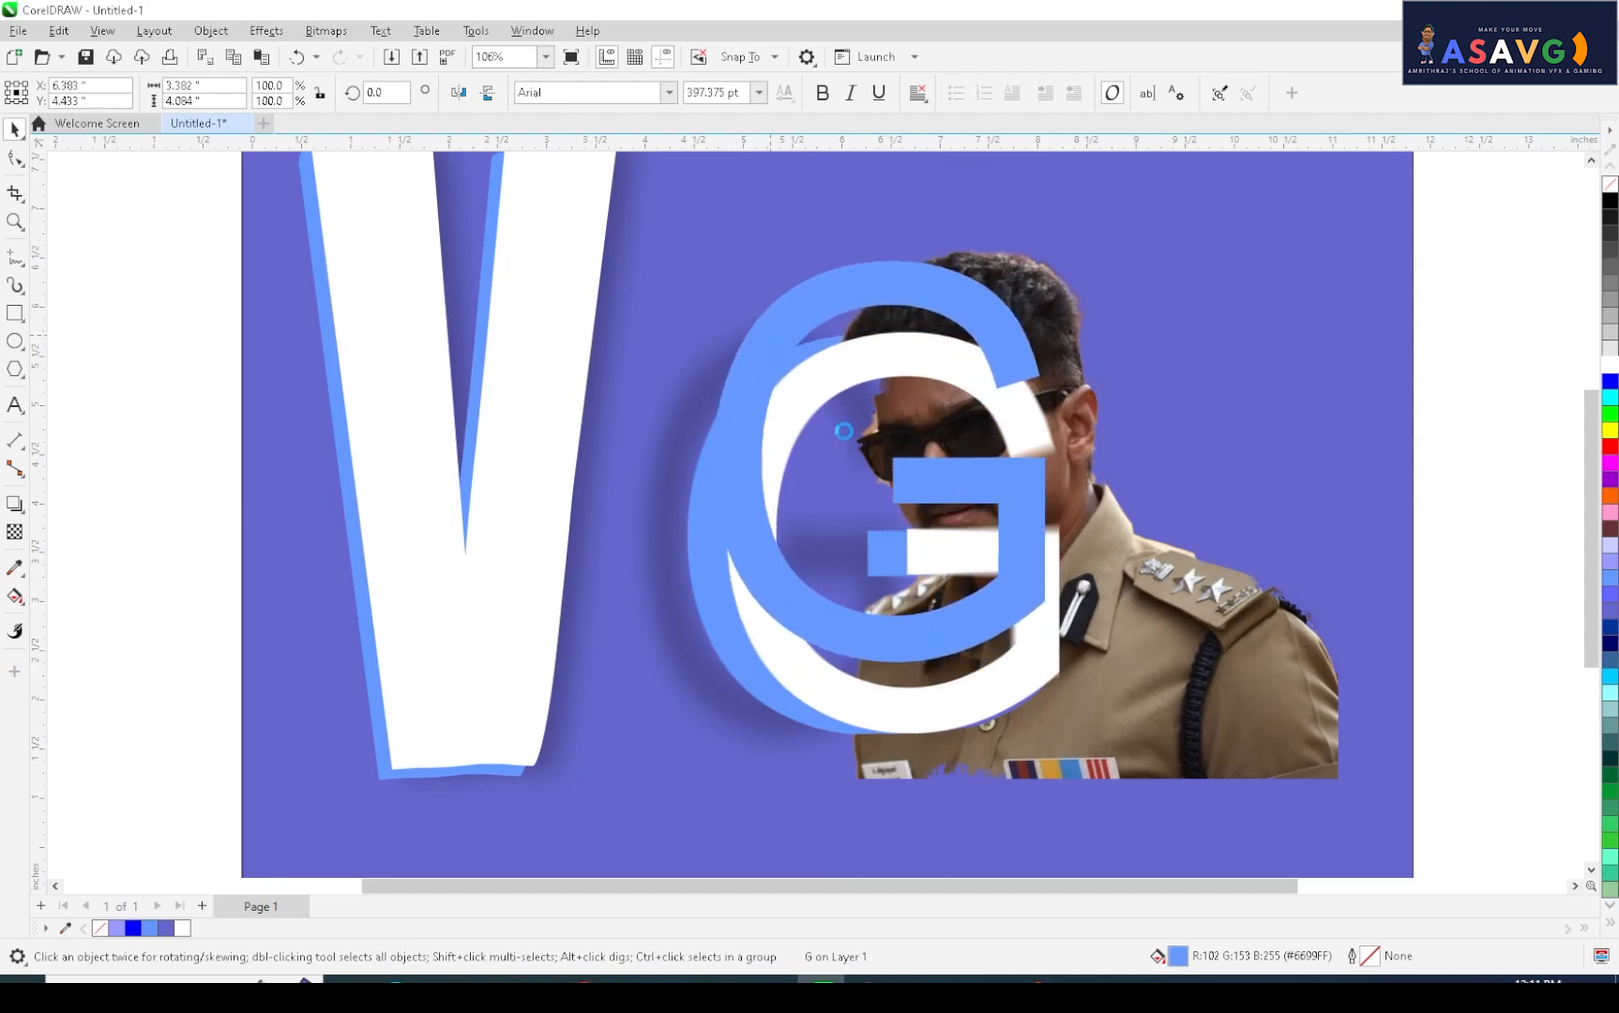
left_click_drag(843, 430, 843, 430)
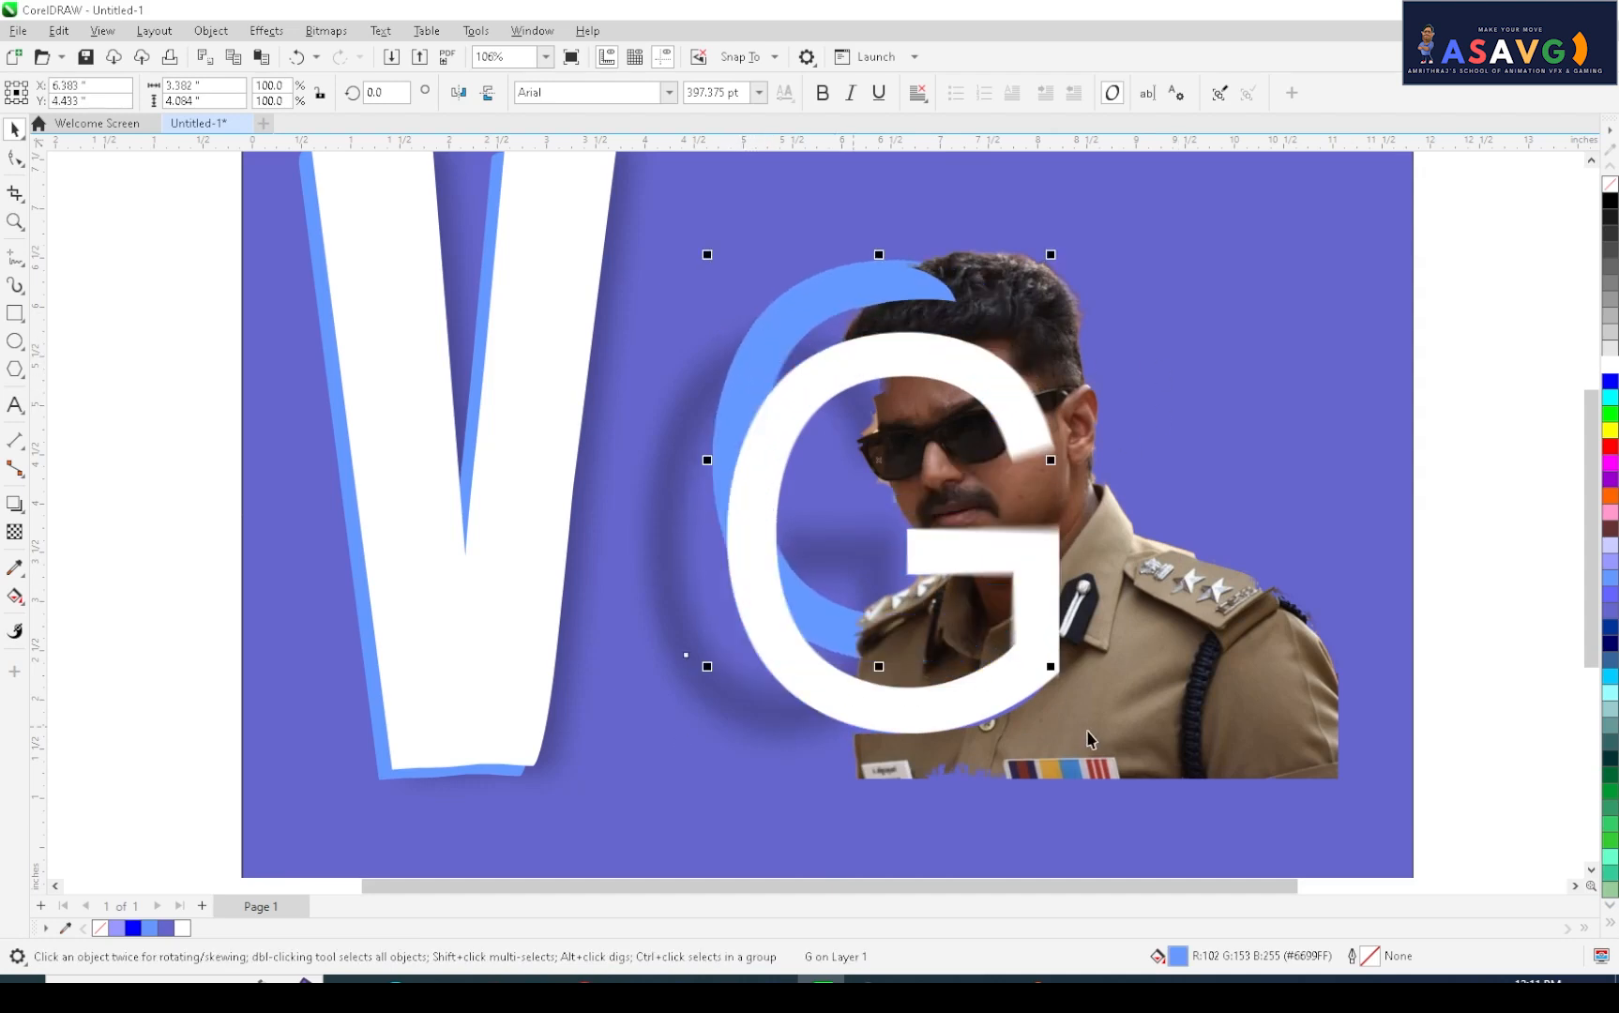
left_click_drag(897, 374, 948, 322)
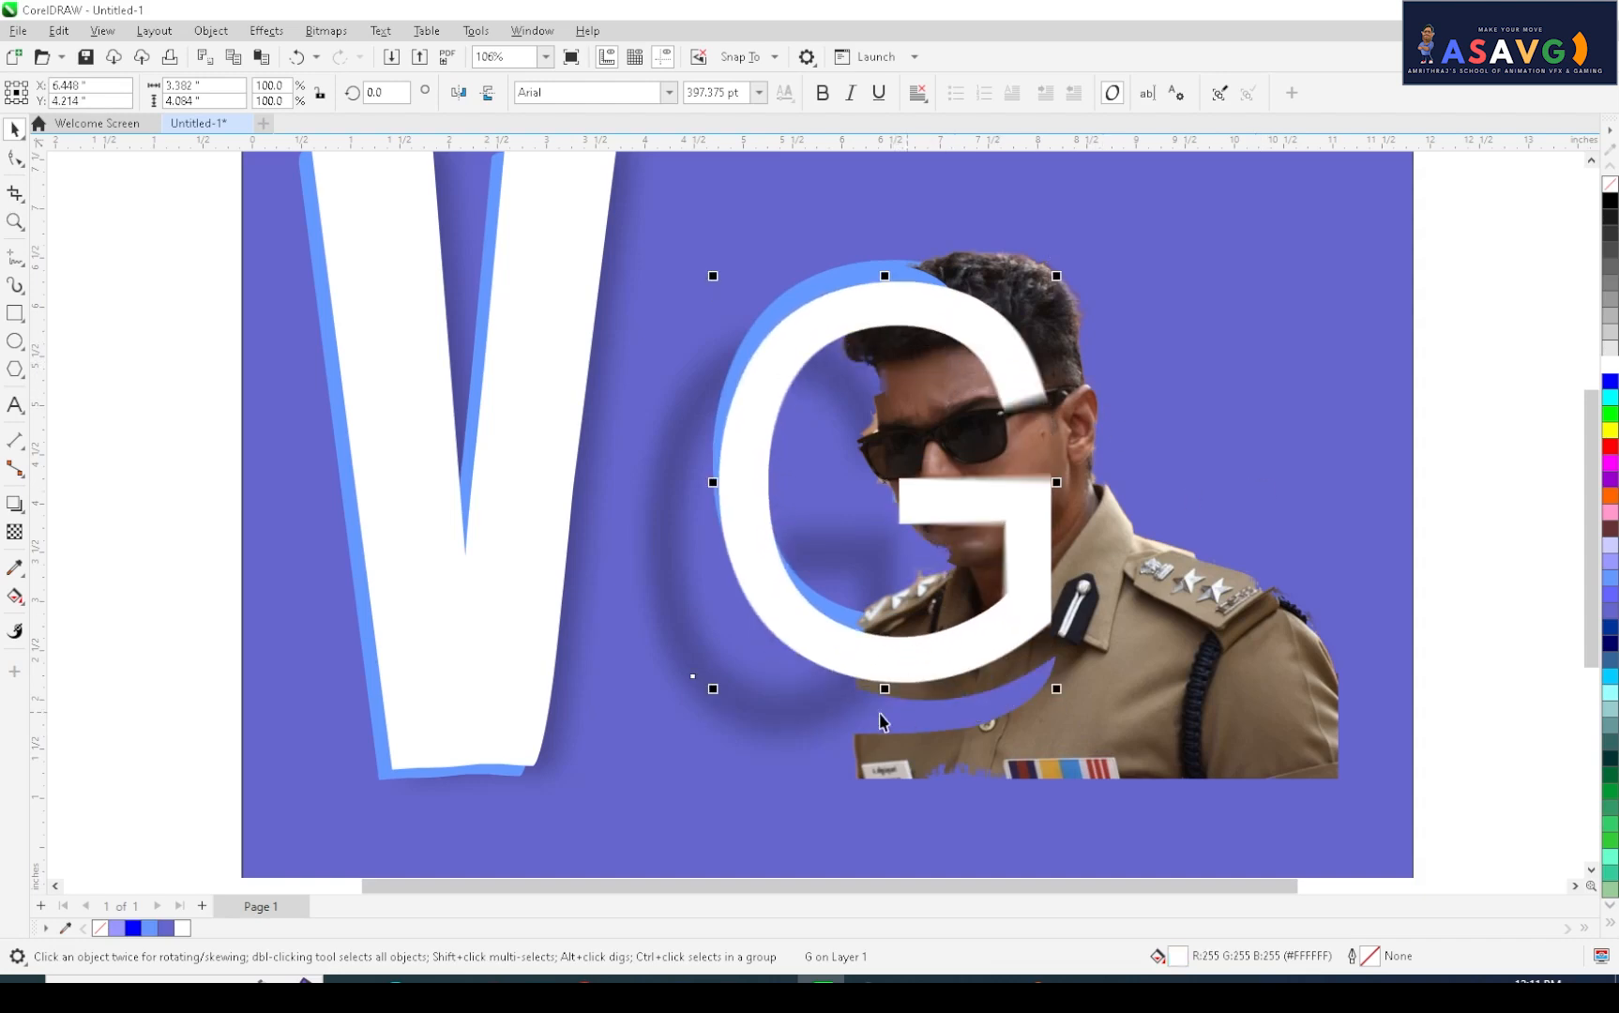
- Move the blurred G shadow up and right so it sits behind the relocated G letters
left_click(854, 713)
left_click_drag(840, 729, 838, 721)
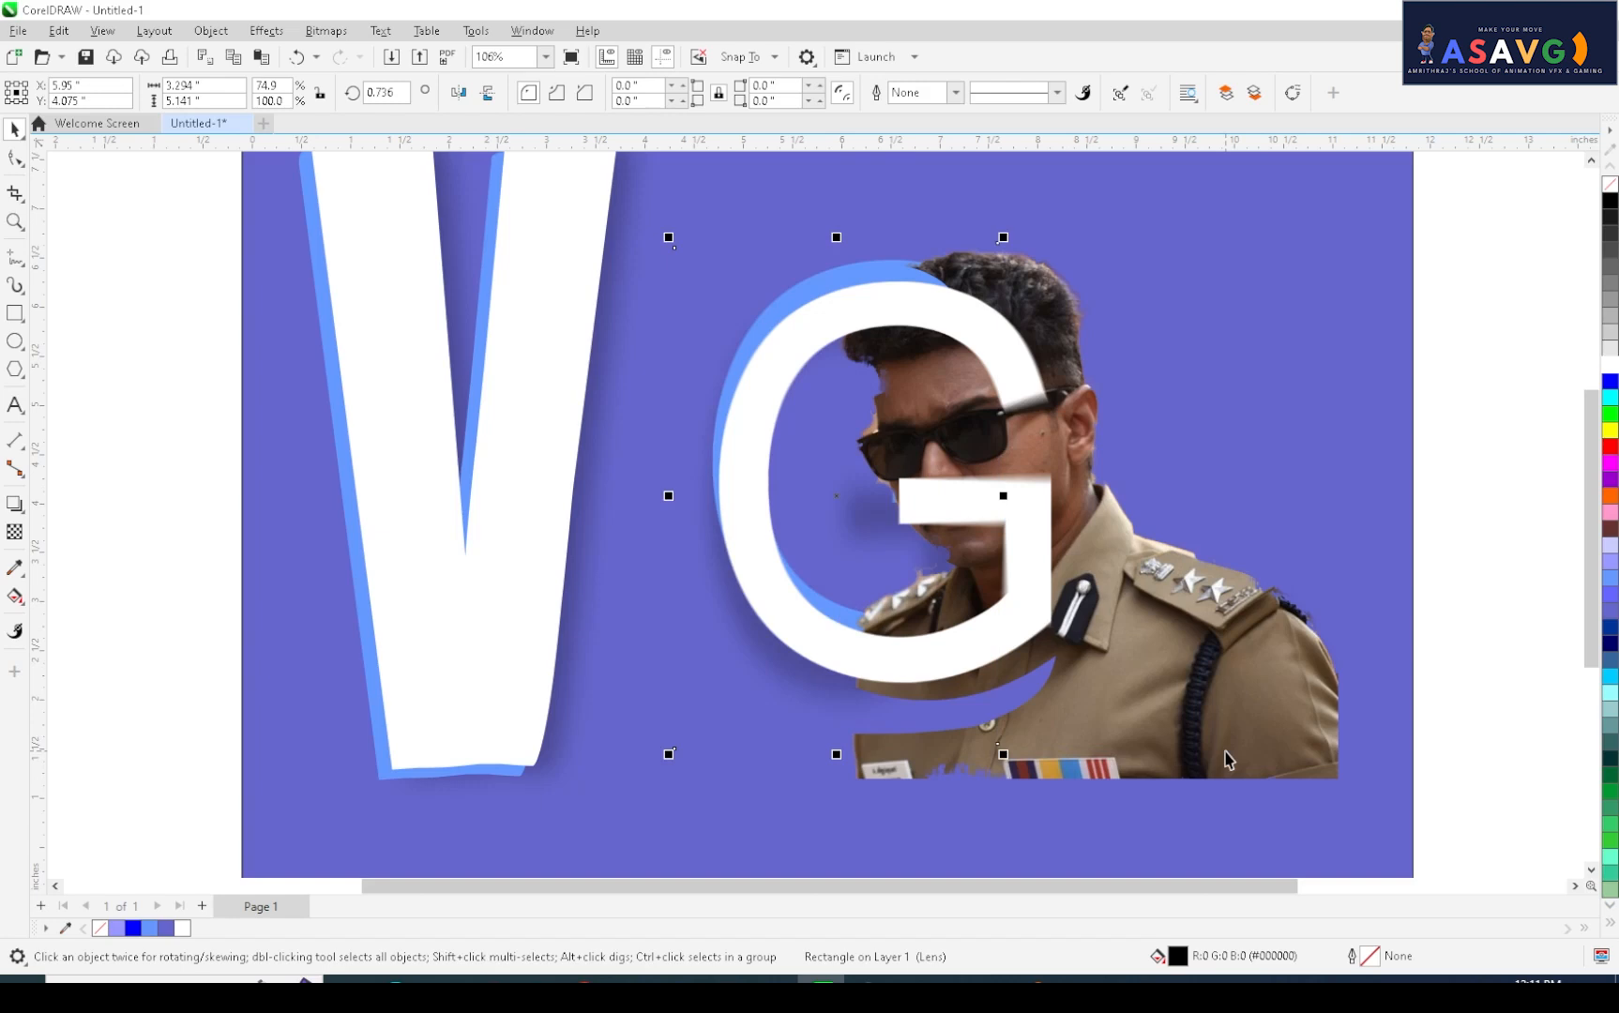
scroll(1032, 654, "down", 2)
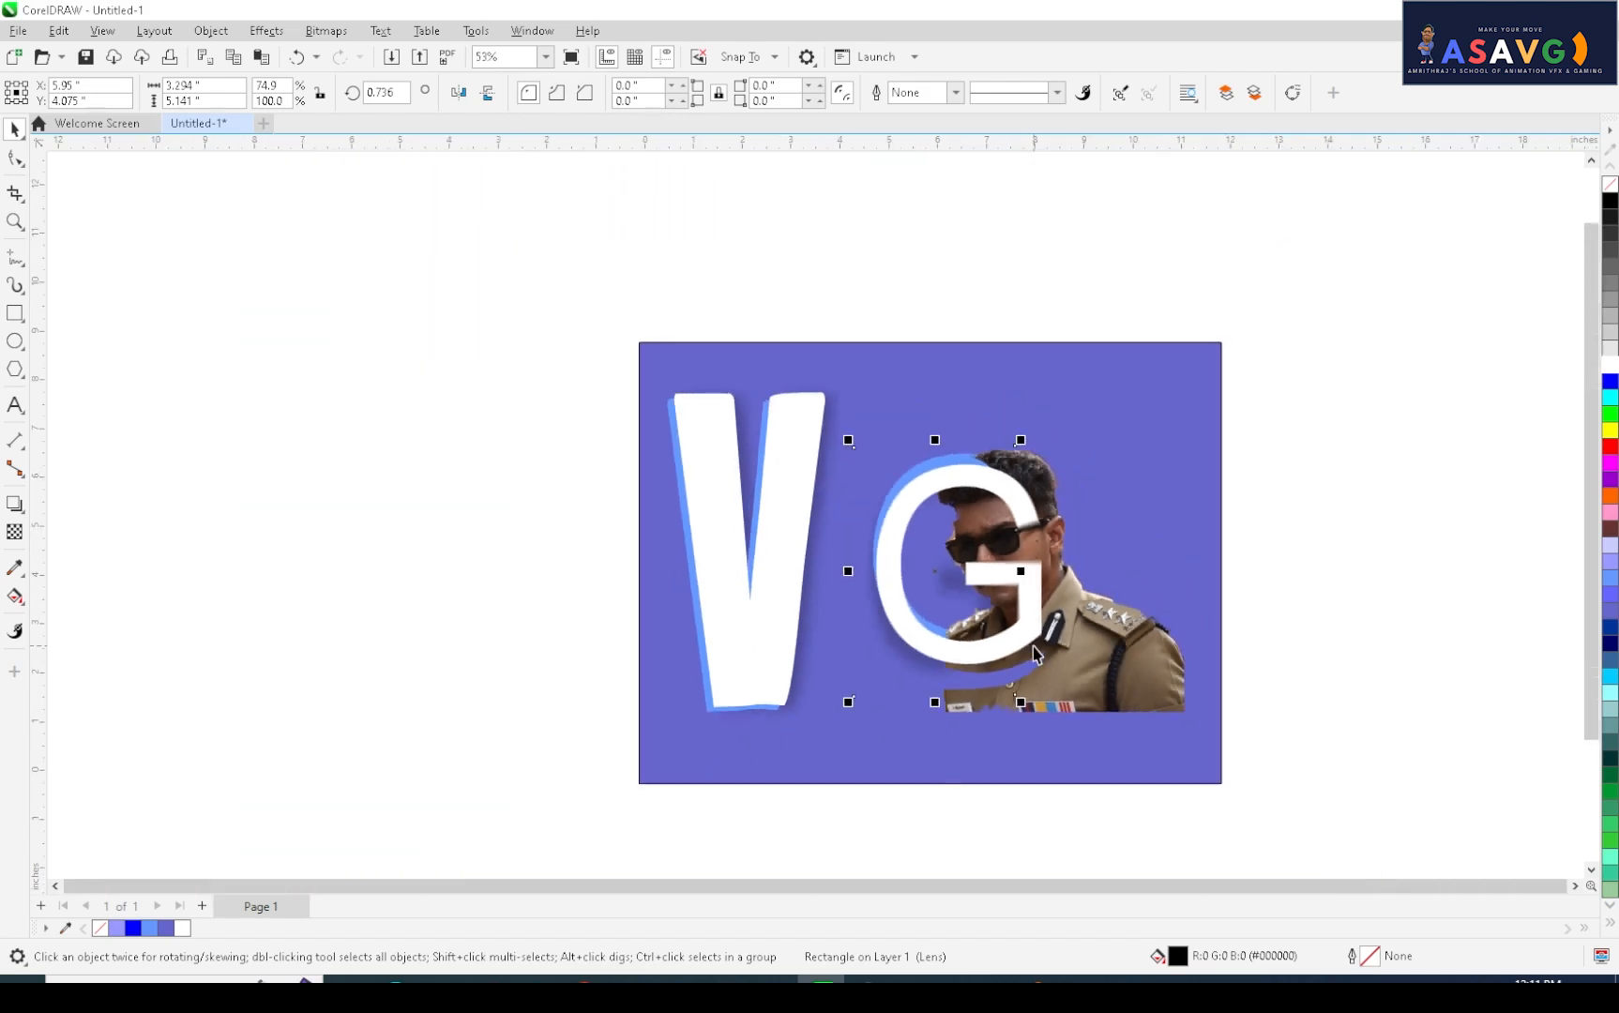